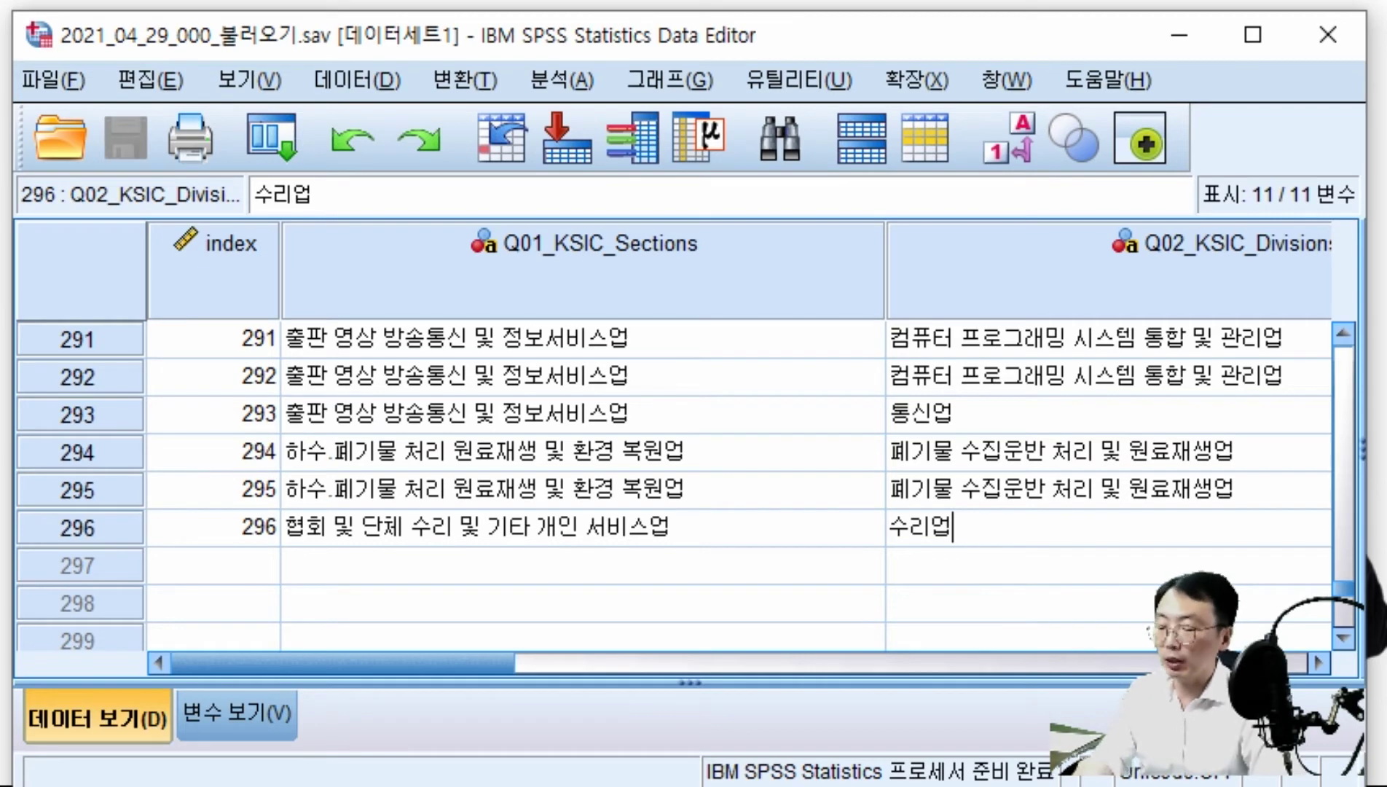
# - Switch to File Explorer and examine the saved .sav files in the spss folder, including 2021_04_27_000_원본불러오기.sav and 2021_04_29_000_불러오기.sav
pyautogui.hotkey('alt', 'Tab')
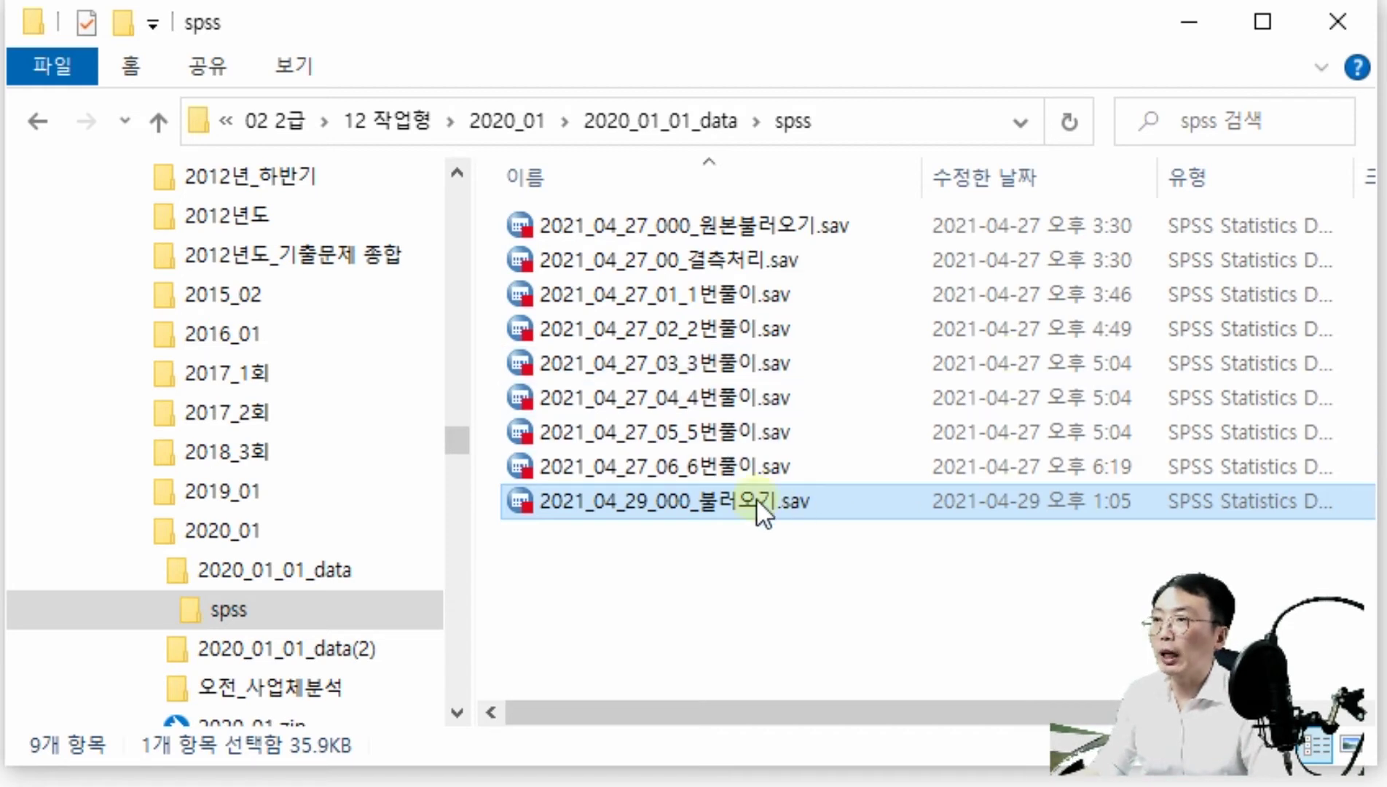
pyautogui.click(702, 509)
pyautogui.click(730, 541)
pyautogui.click(692, 514)
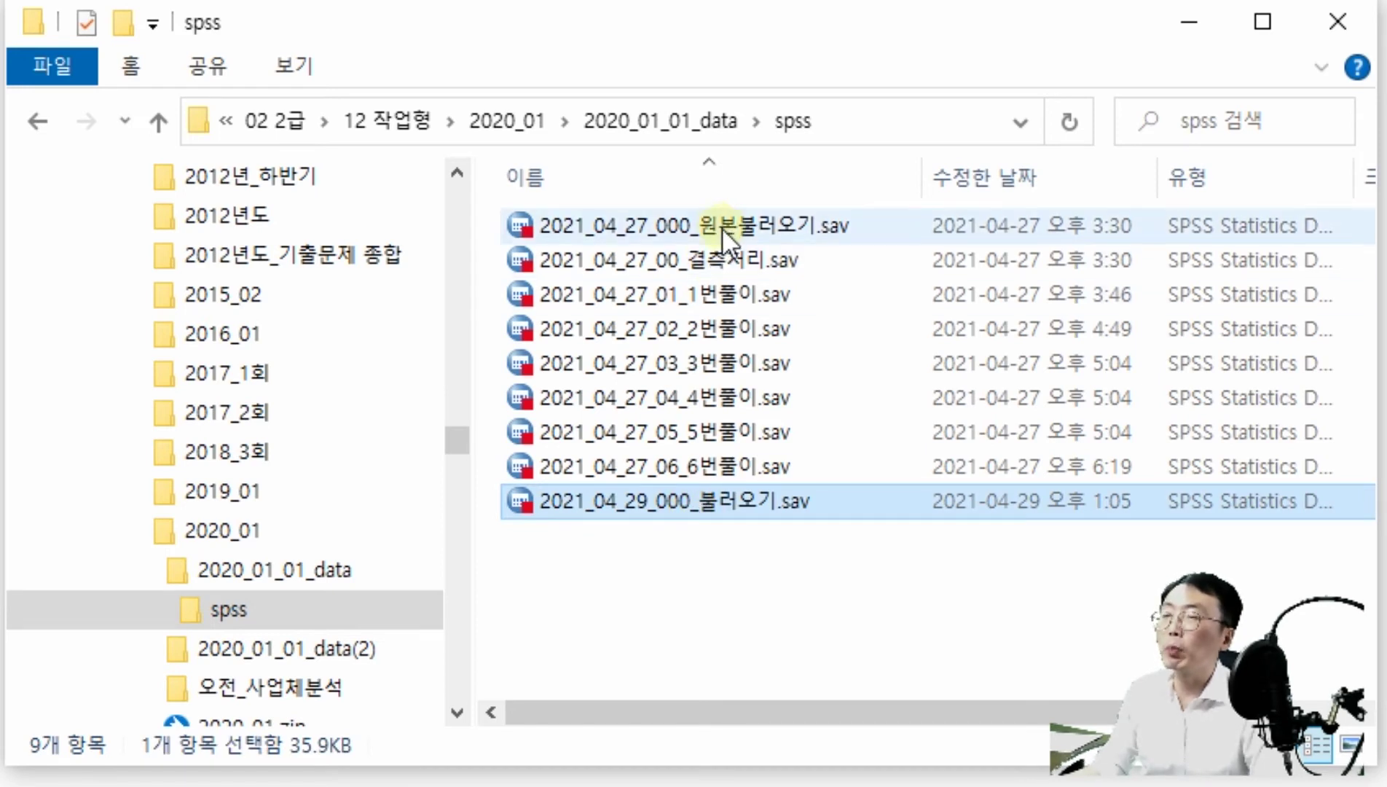
pyautogui.click(828, 522)
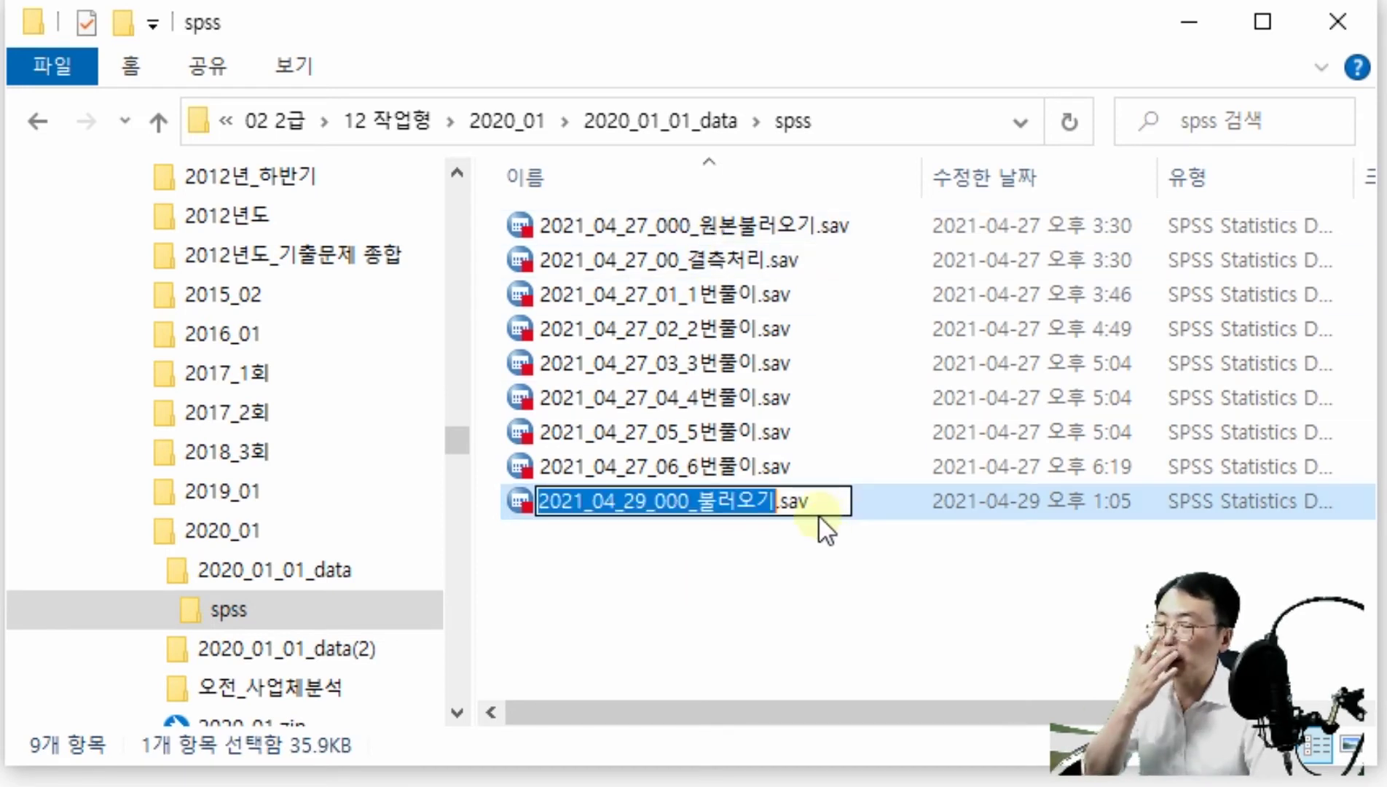
pyautogui.click(746, 228)
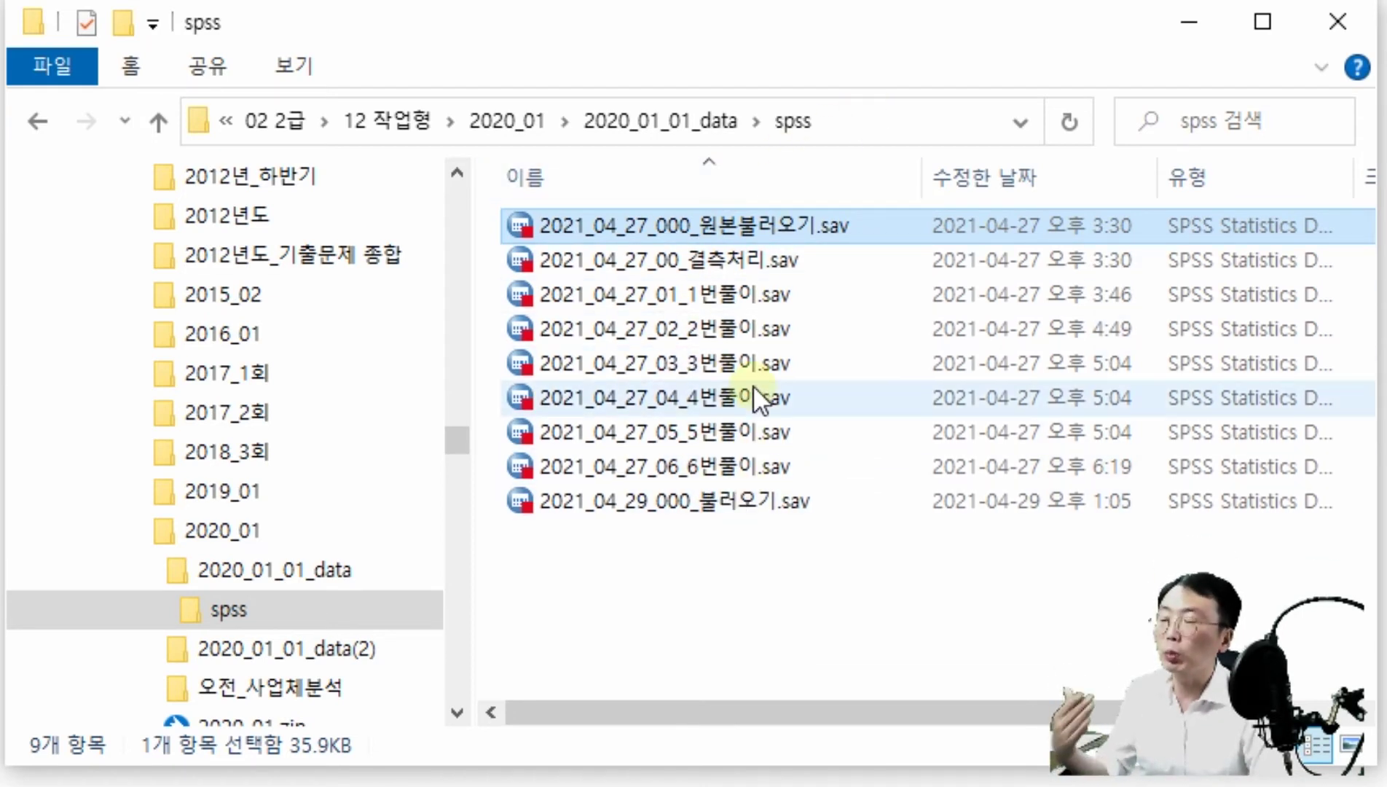
pyautogui.click(735, 500)
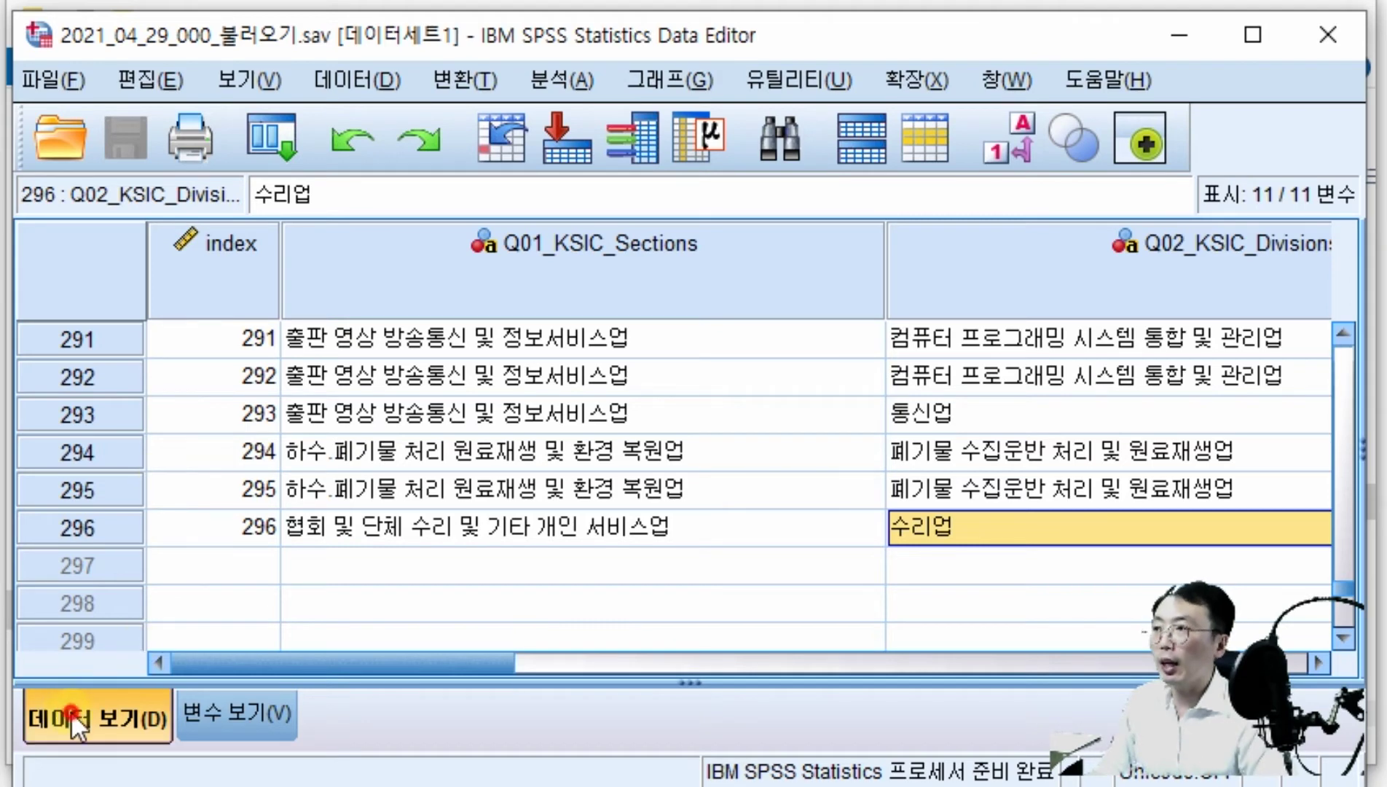
# - Compare the variable definitions with the data rows of the open dataset in SPSS Statistics
pyautogui.click(240, 711)
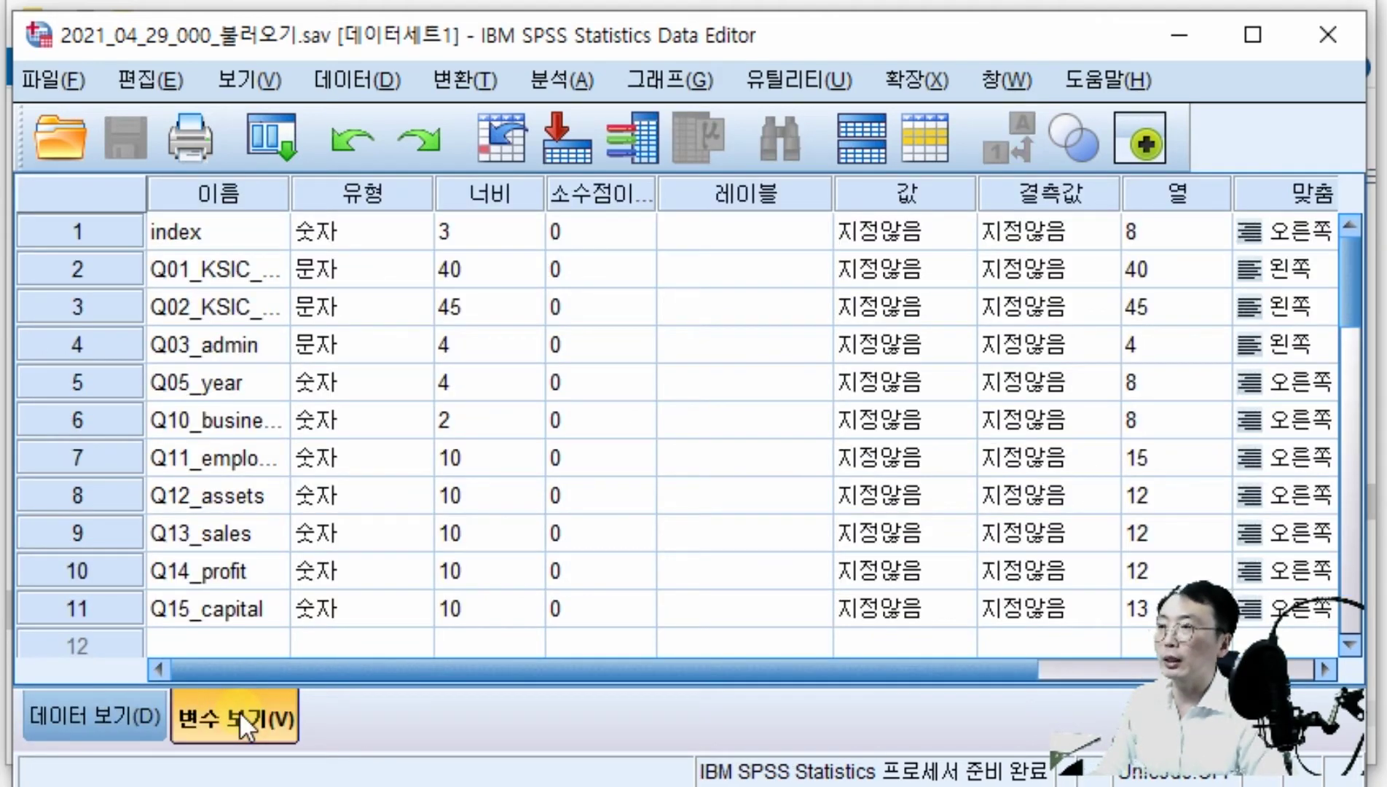
pyautogui.click(119, 712)
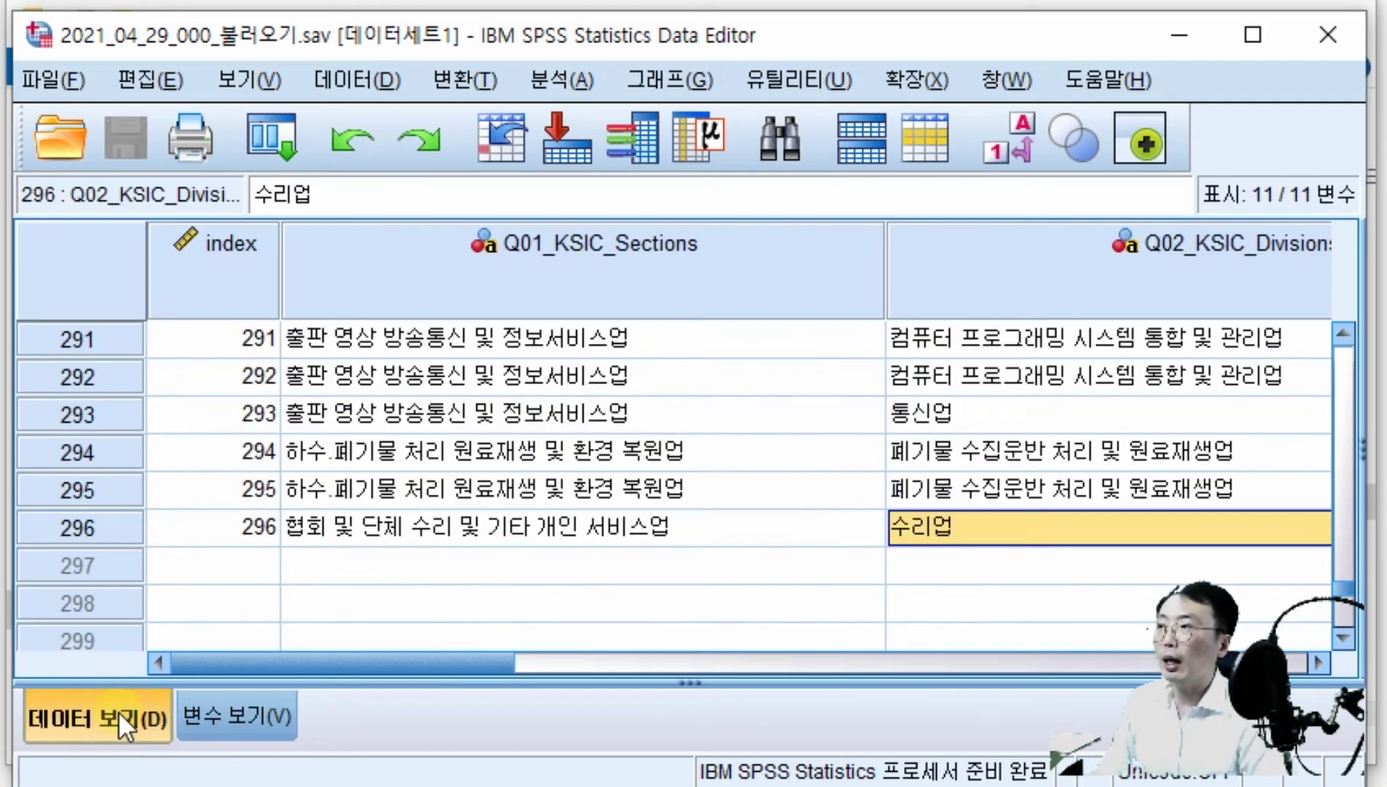
pyautogui.click(241, 711)
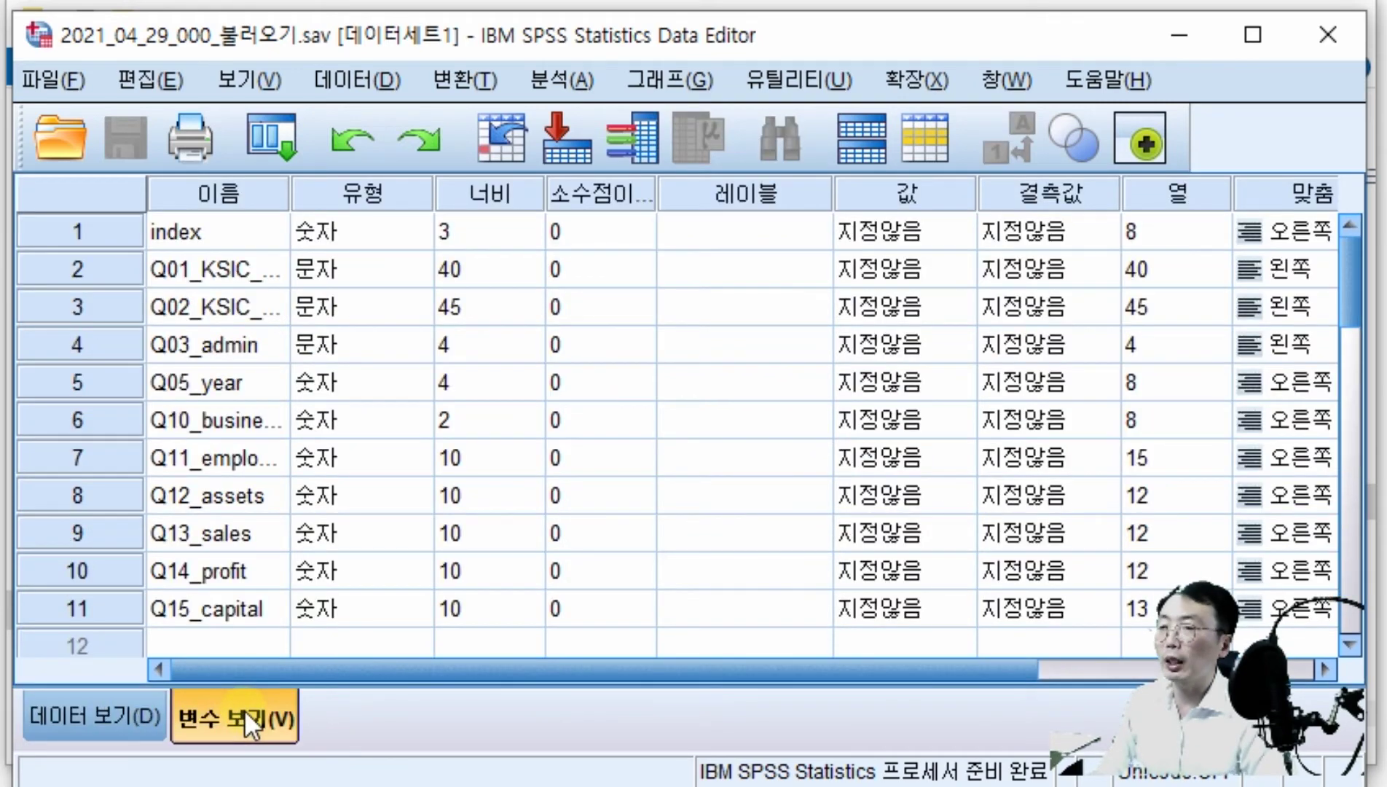
pyautogui.click(115, 703)
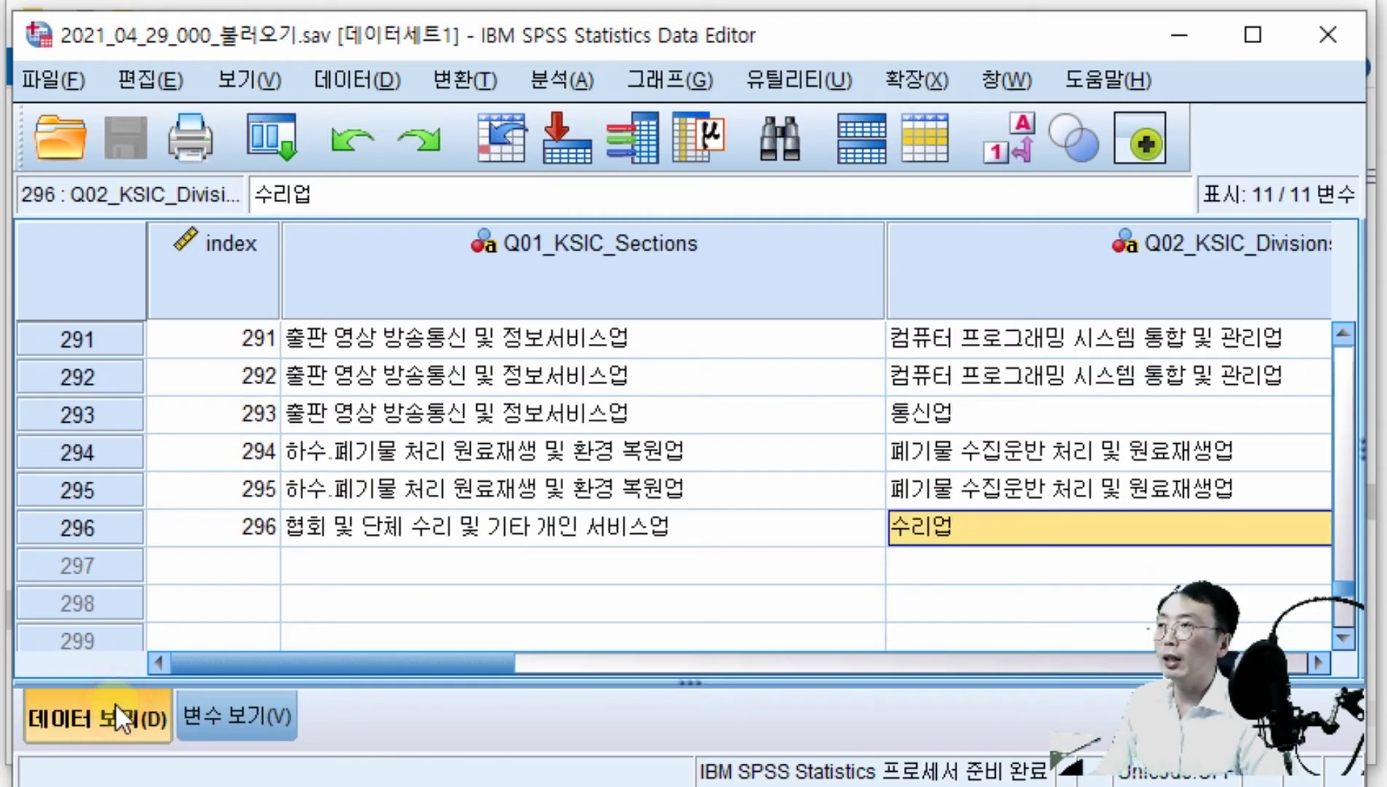
# - Examine the data columns from index through Q11_employees, Q12_assets and Q13_sales
pyautogui.click(271, 274)
pyautogui.moveTo(356, 650); pyautogui.dragTo(800, 654)
pyautogui.click(562, 273)
pyautogui.click(745, 273)
pyautogui.click(963, 274)
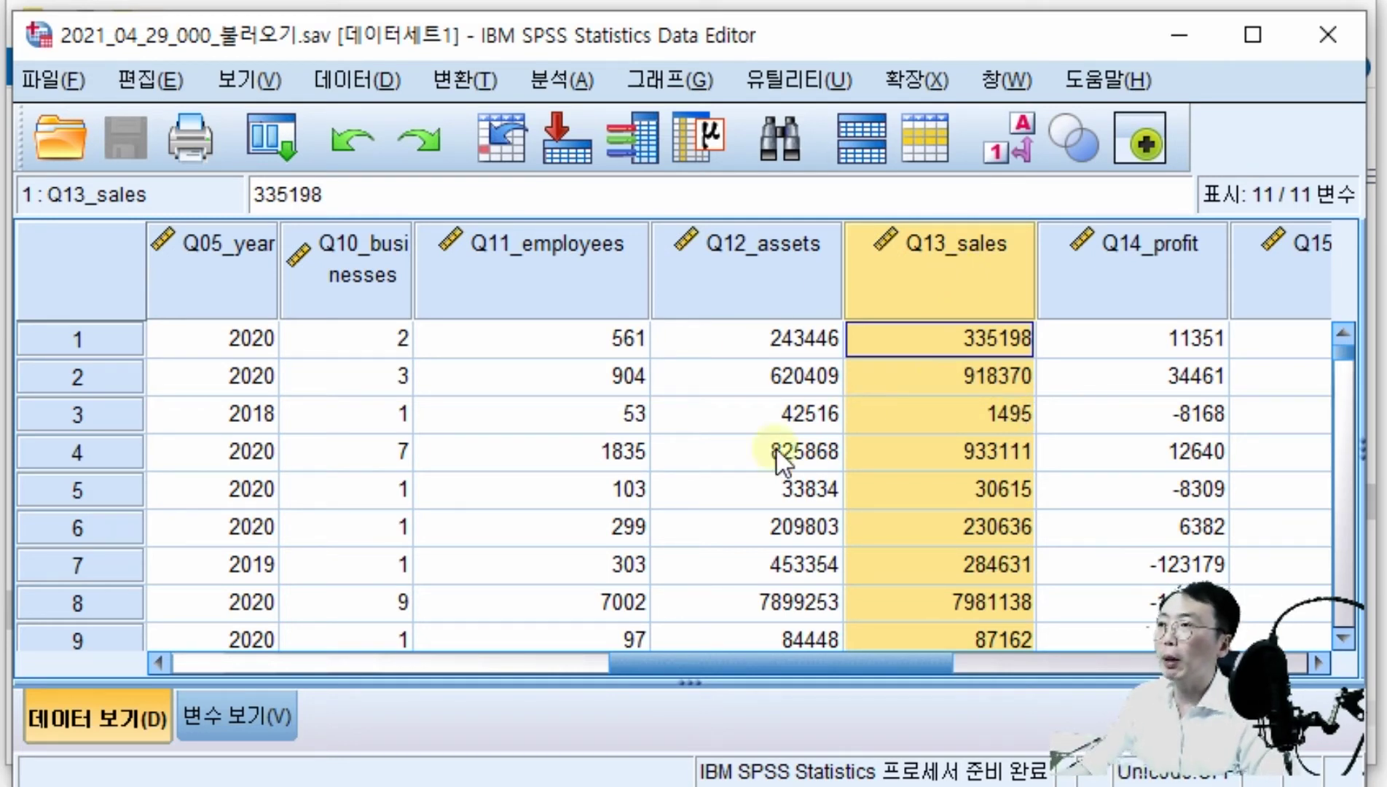
# - Widen the decimal places column in the variable definitions until its heading is readable, and review the variable type and decimals settings
pyautogui.click(247, 714)
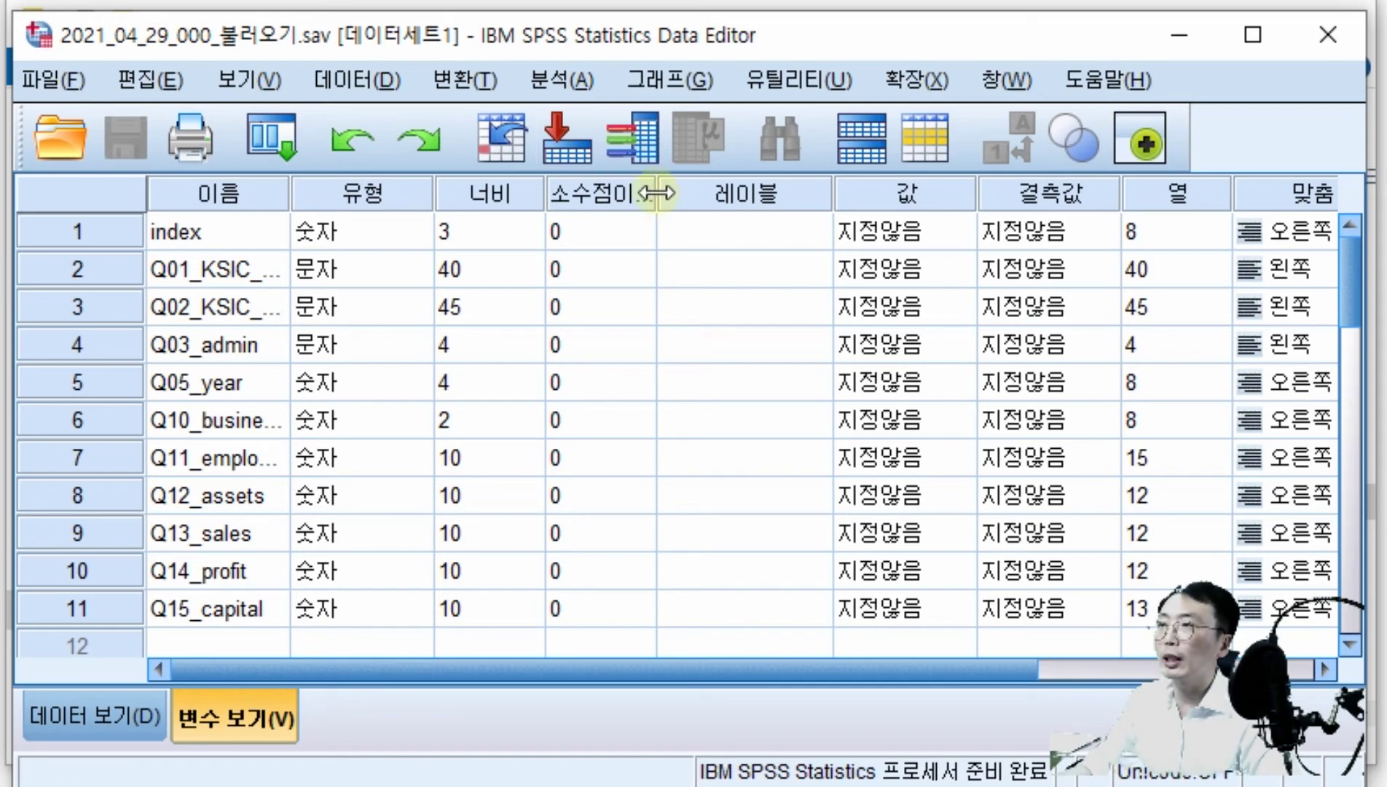
pyautogui.moveTo(658, 193); pyautogui.dragTo(731, 193)
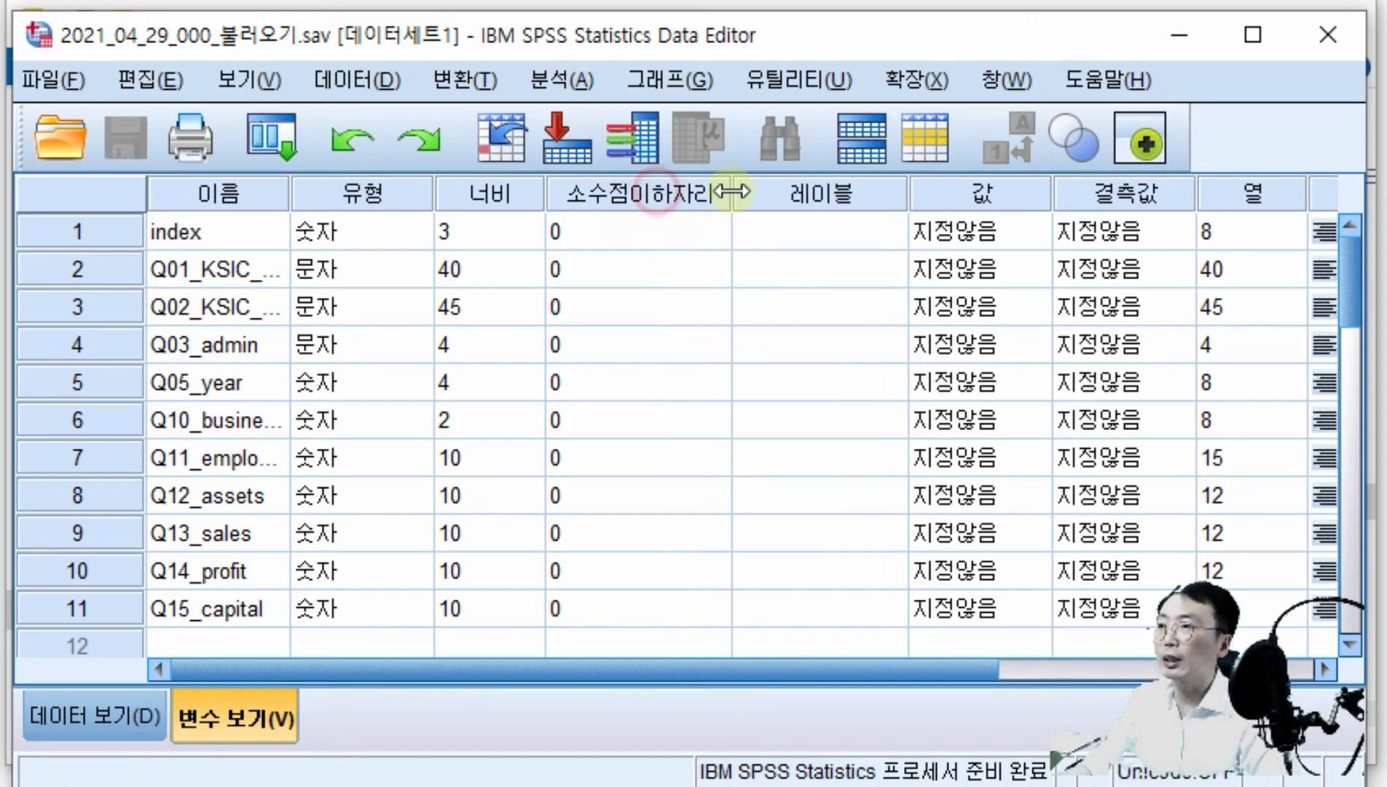
pyautogui.click(379, 189)
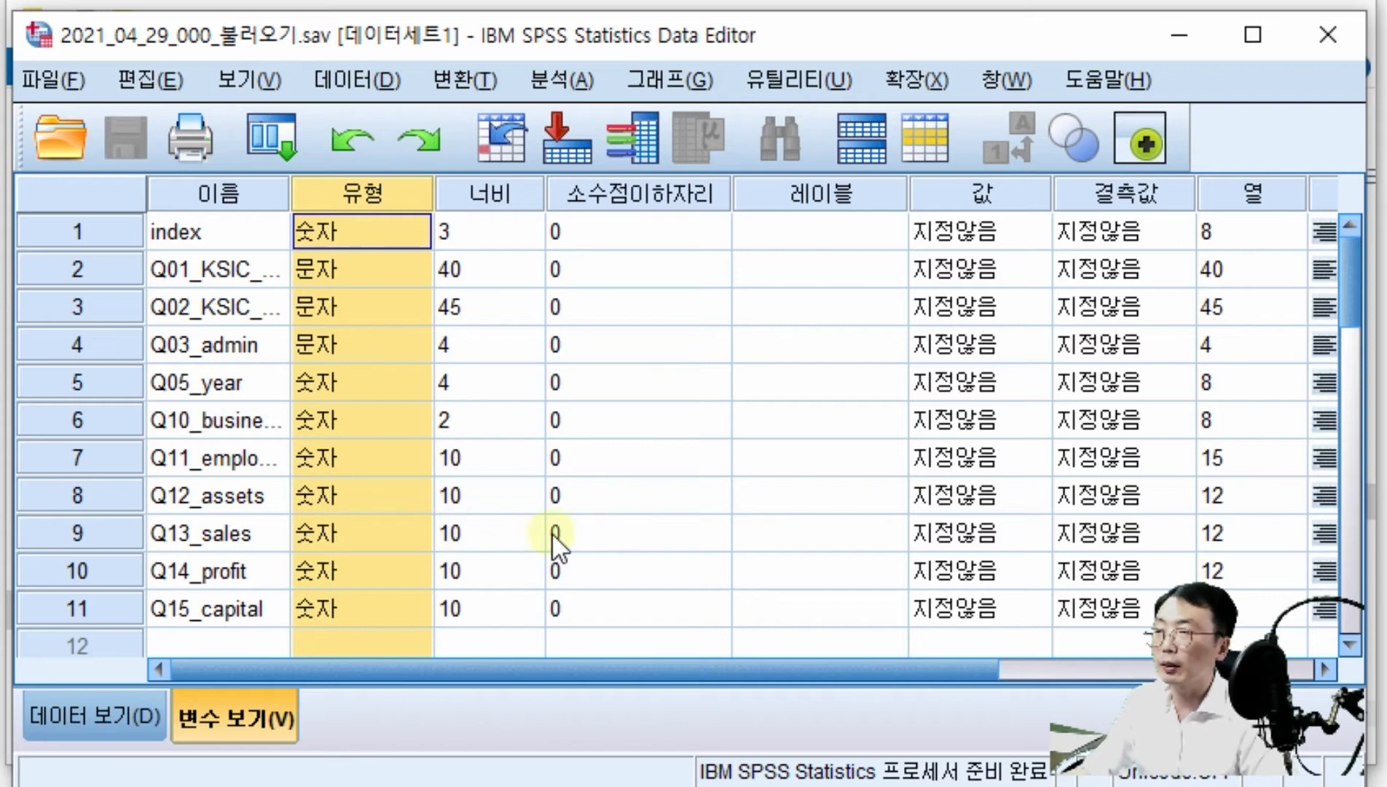
pyautogui.click(632, 181)
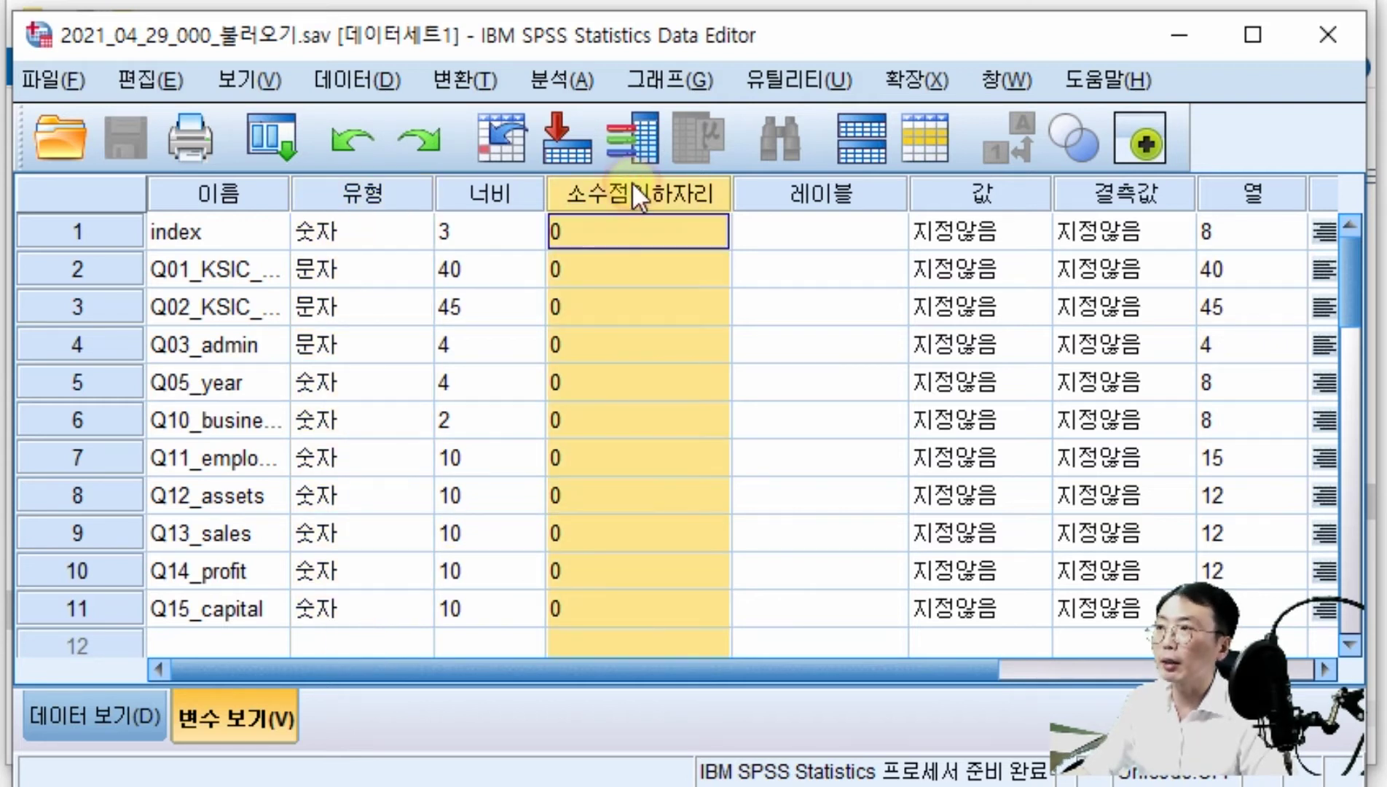
# - Set the decimal places of the index variable to 2 and check the index values in the data
pyautogui.click(681, 237)
pyautogui.click(712, 220)
pyautogui.click(712, 220)
pyautogui.click(715, 240)
pyautogui.click(715, 240)
pyautogui.click(714, 222)
pyautogui.click(715, 222)
pyautogui.click(90, 720)
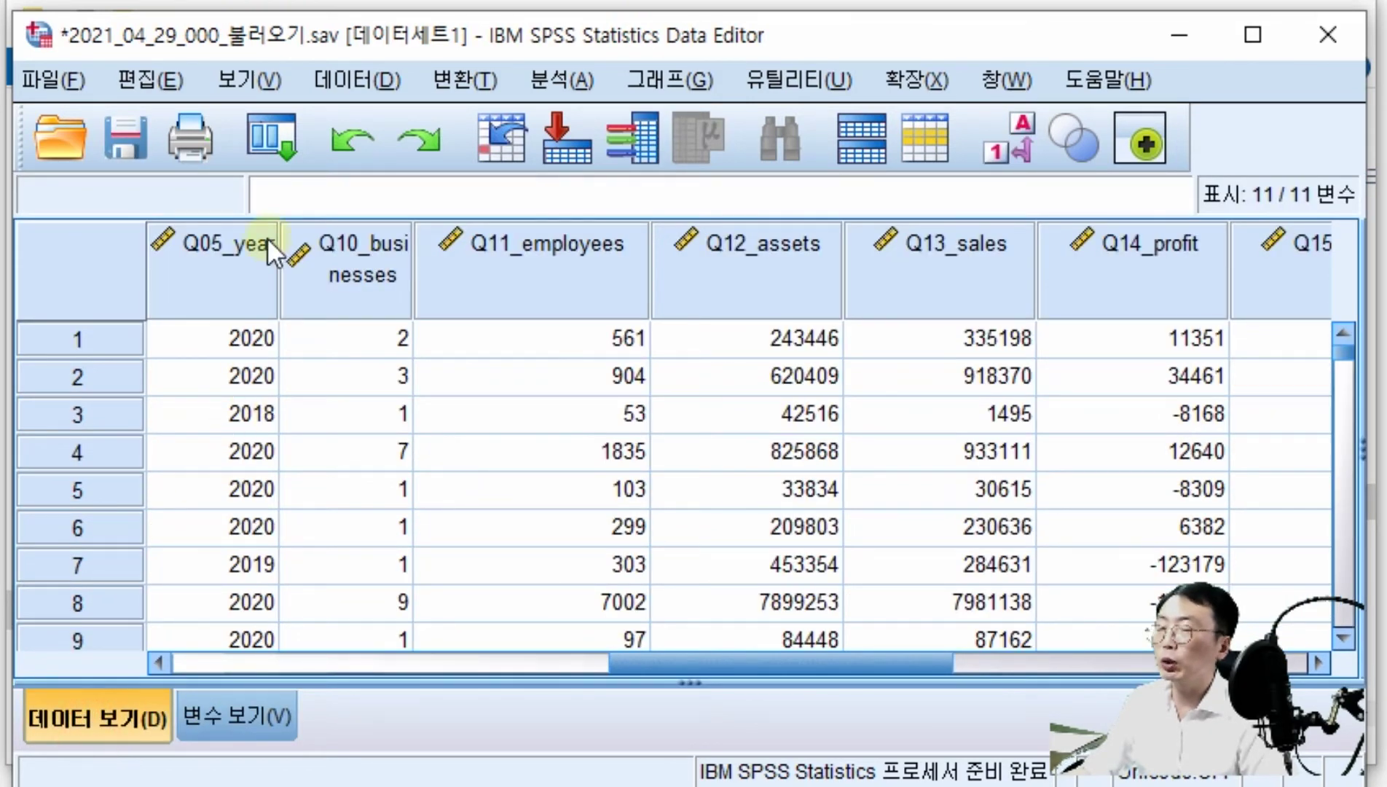
pyautogui.moveTo(720, 663); pyautogui.dragTo(204, 663)
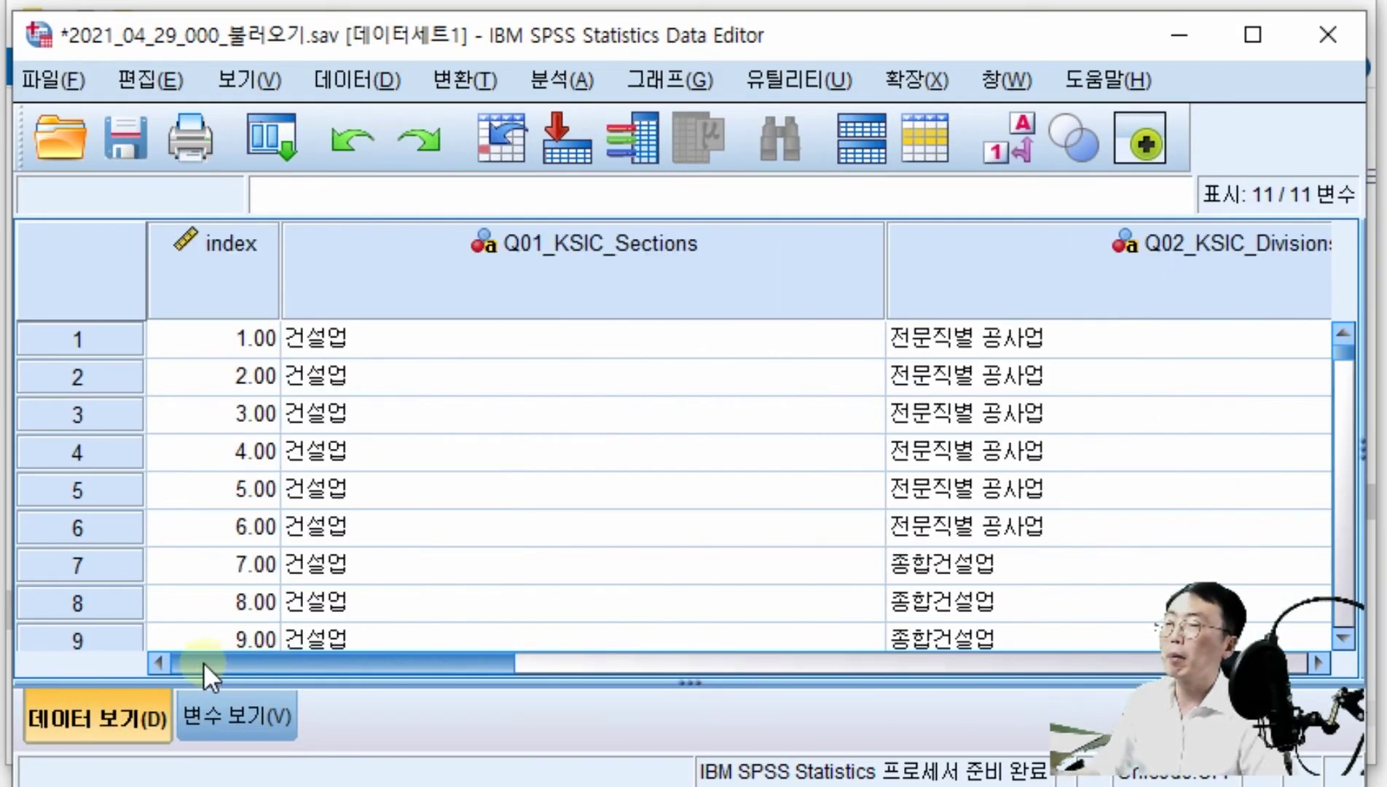
# - Set the index variable's decimal places to 0 and check the index column in the data
pyautogui.moveTo(358, 261)
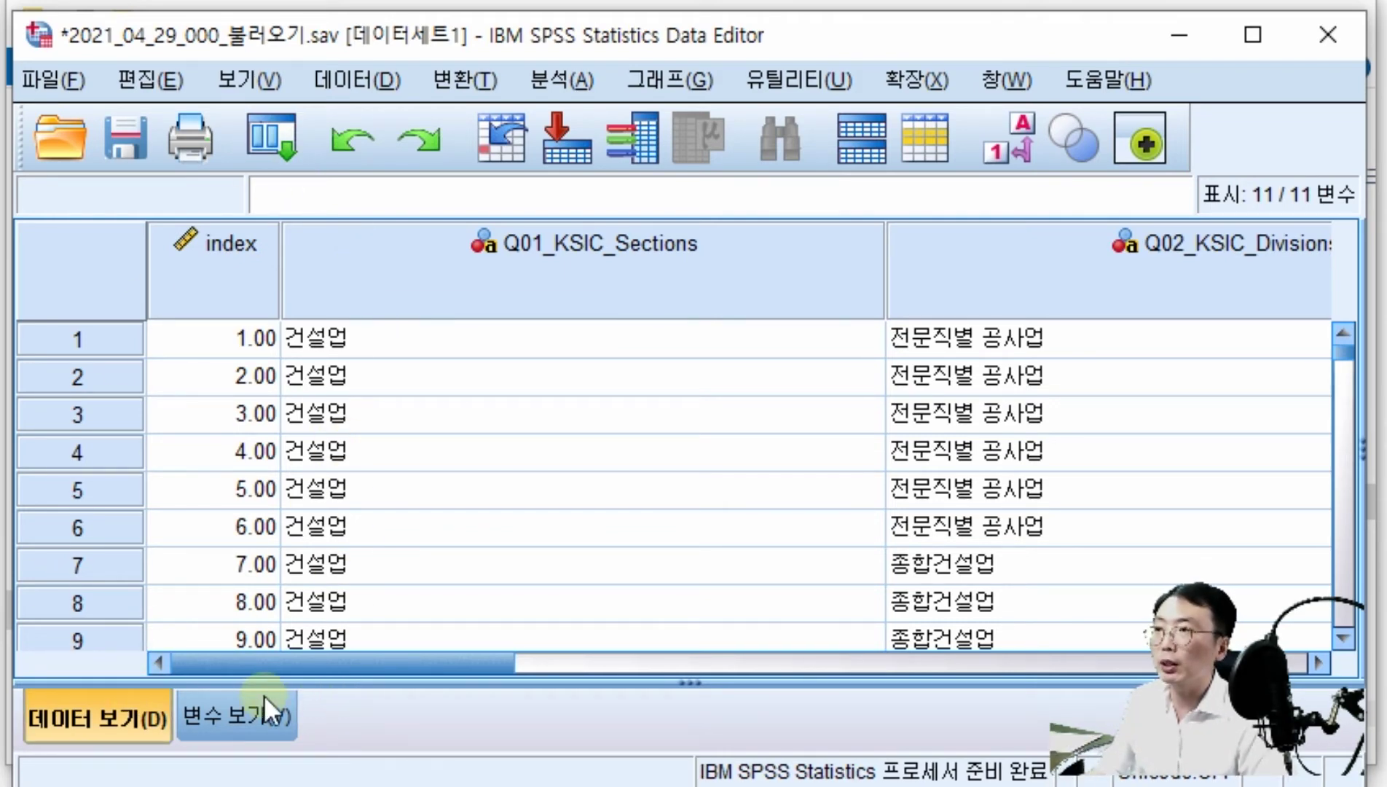
pyautogui.click(251, 714)
pyautogui.click(701, 232)
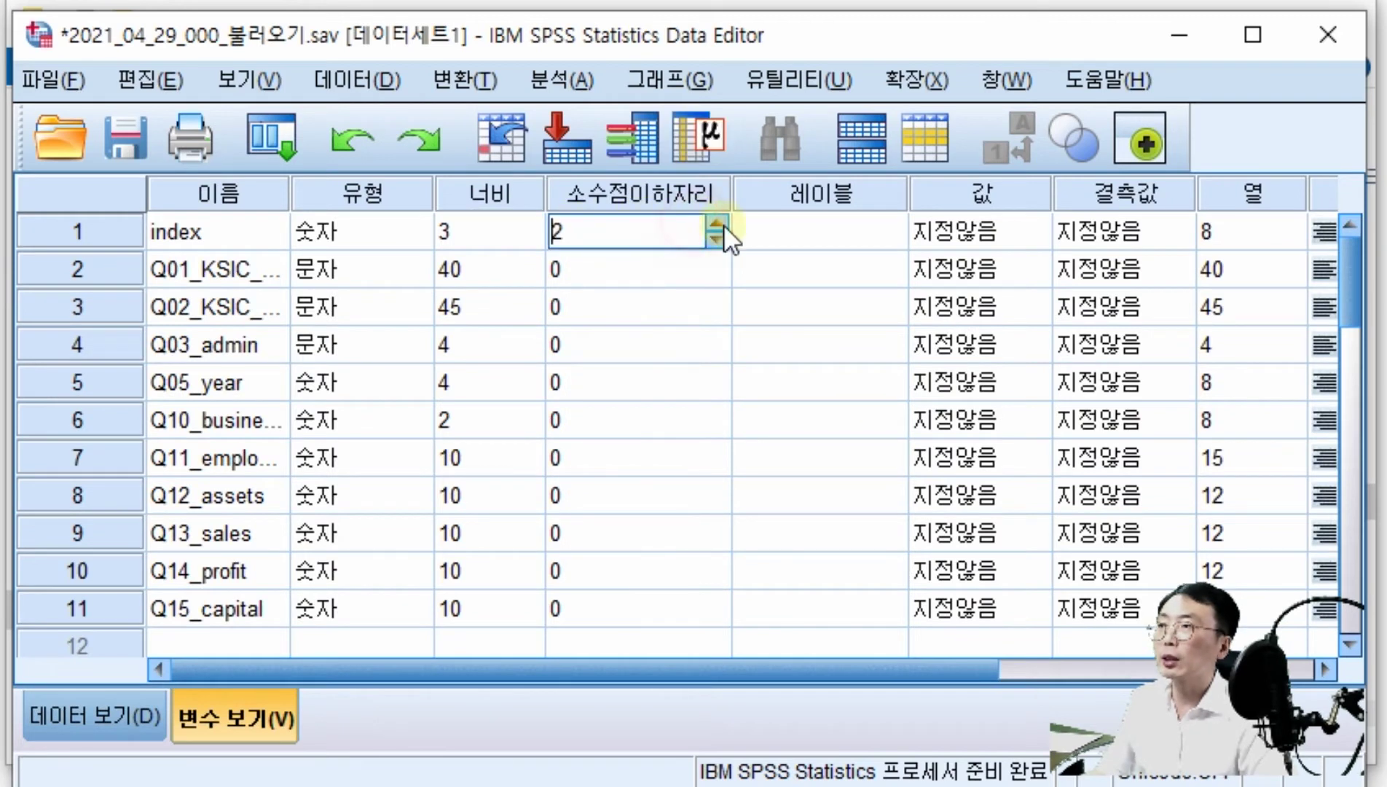
pyautogui.click(717, 238)
pyautogui.click(718, 238)
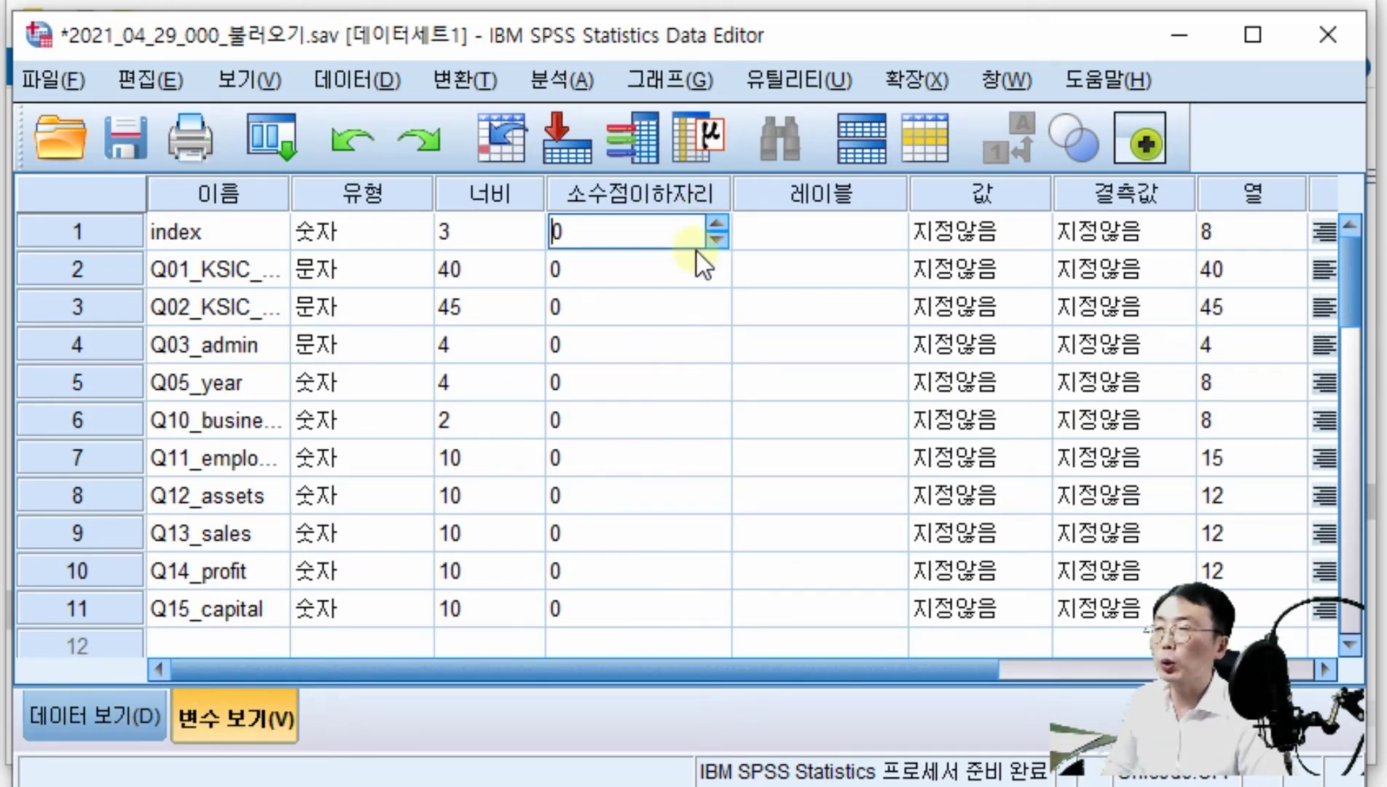
pyautogui.click(156, 701)
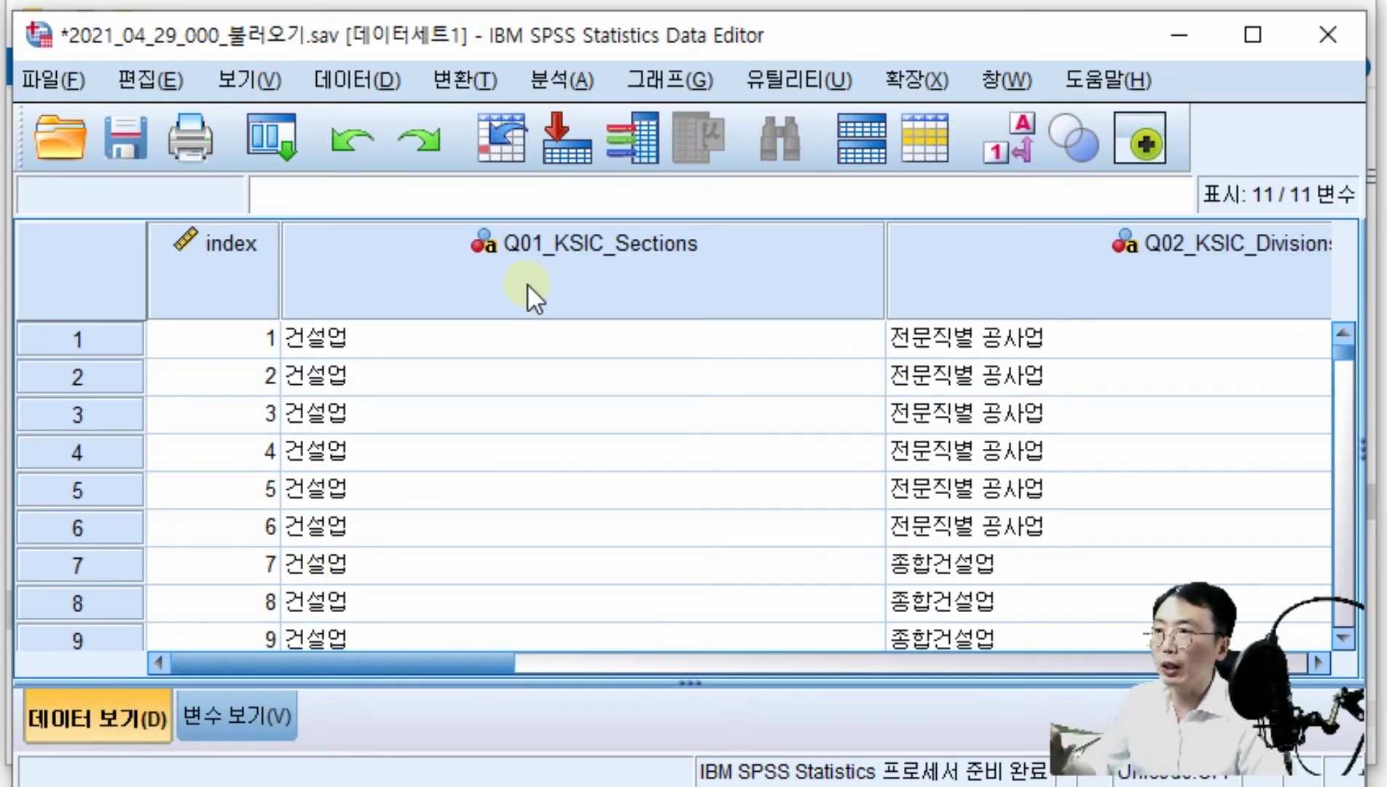
# - Switch to the exam document and read the column counts of Q01_KSIC_Sections and Q02_KSIC_Divisions in the variable table
pyautogui.click(233, 703)
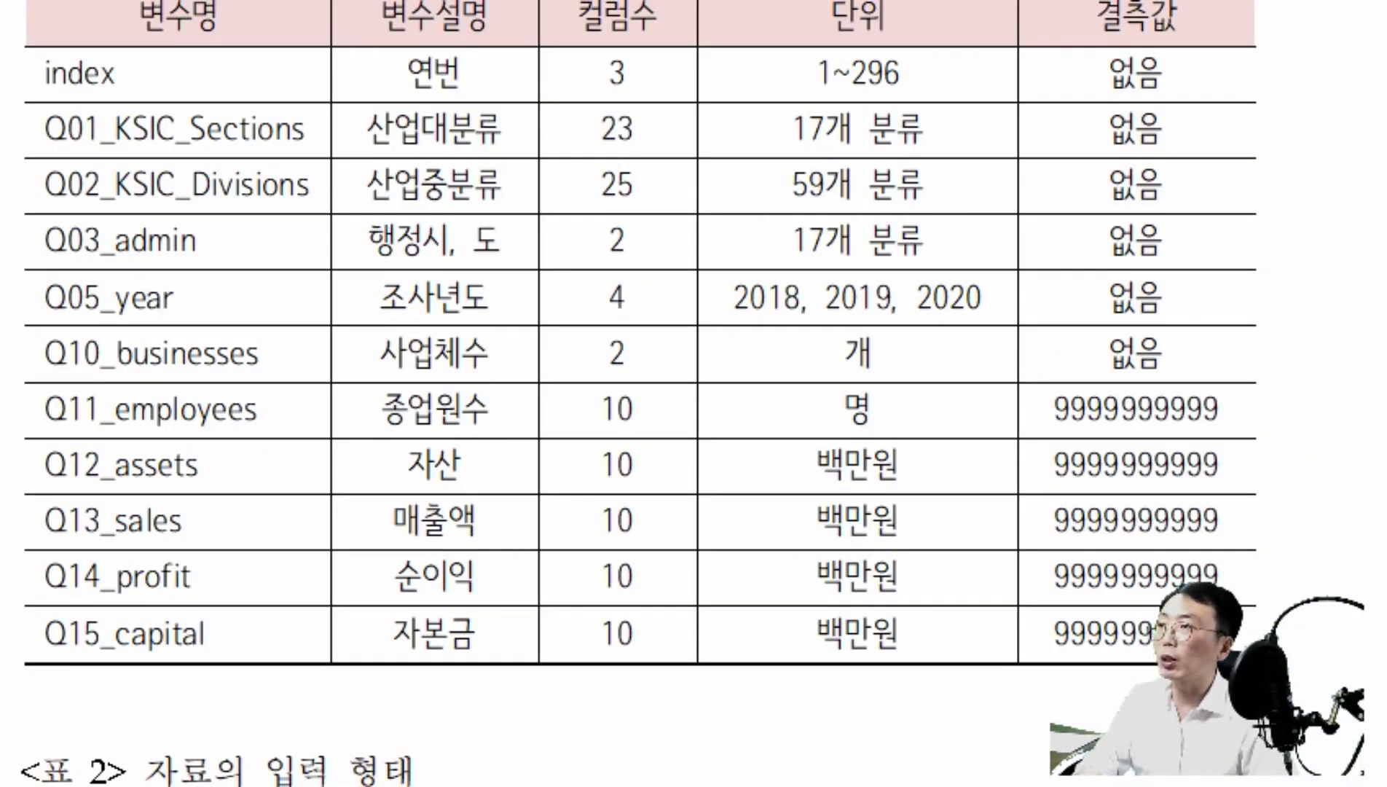
pyautogui.click(655, 135)
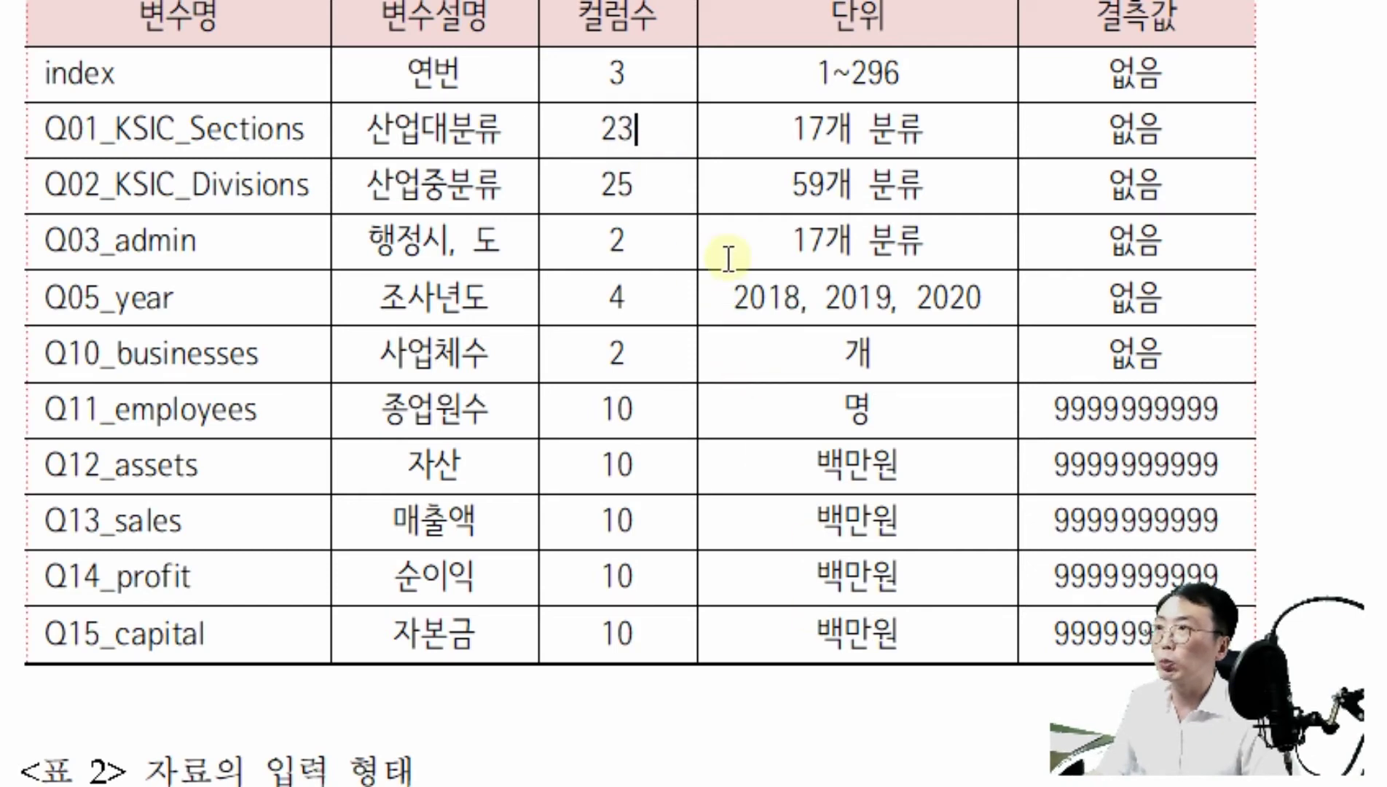
pyautogui.click(672, 186)
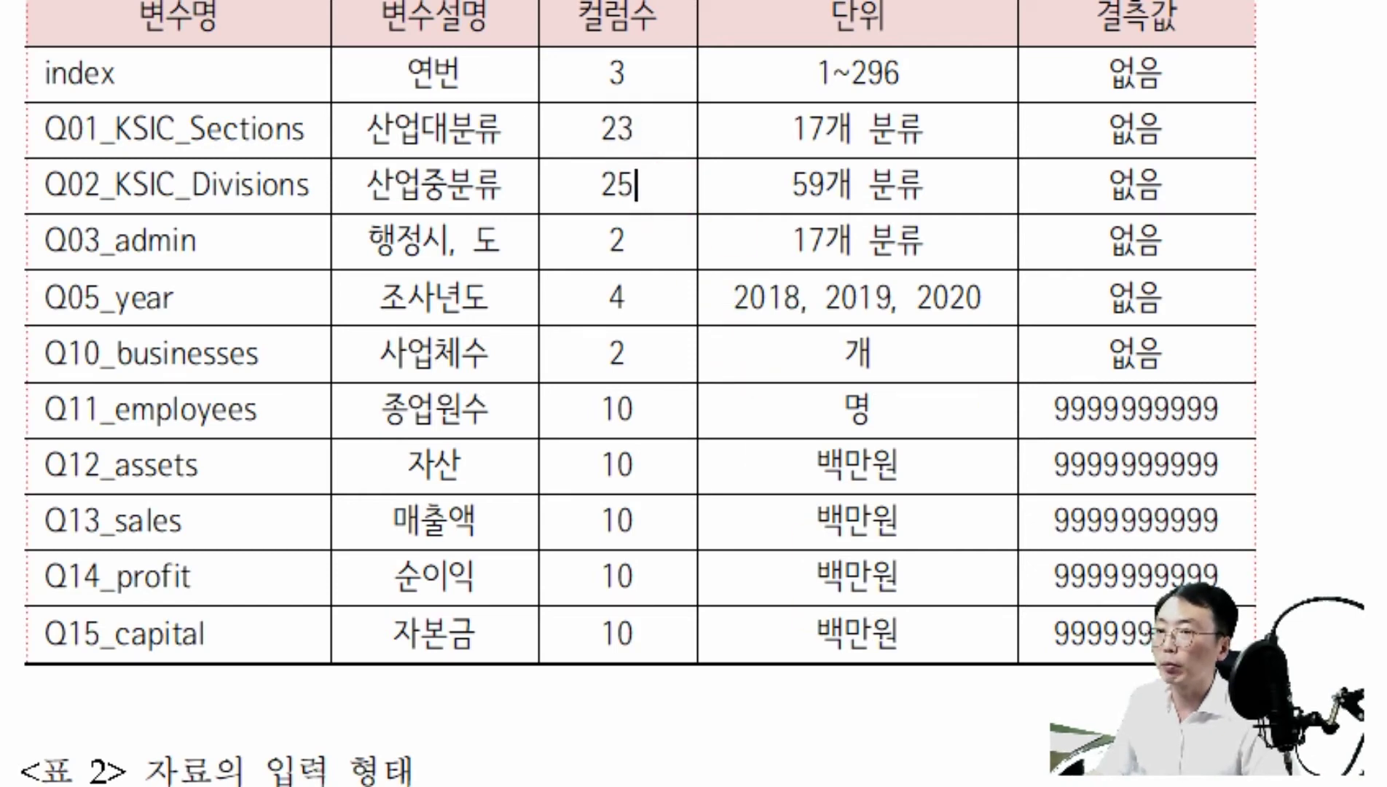
# - Return to SPSS Statistics and check the widths of Q01_KSIC_Sections and Q02_KSIC_Divisions against their data columns
pyautogui.hotkey('alt', 'Tab')
pyautogui.click(494, 271)
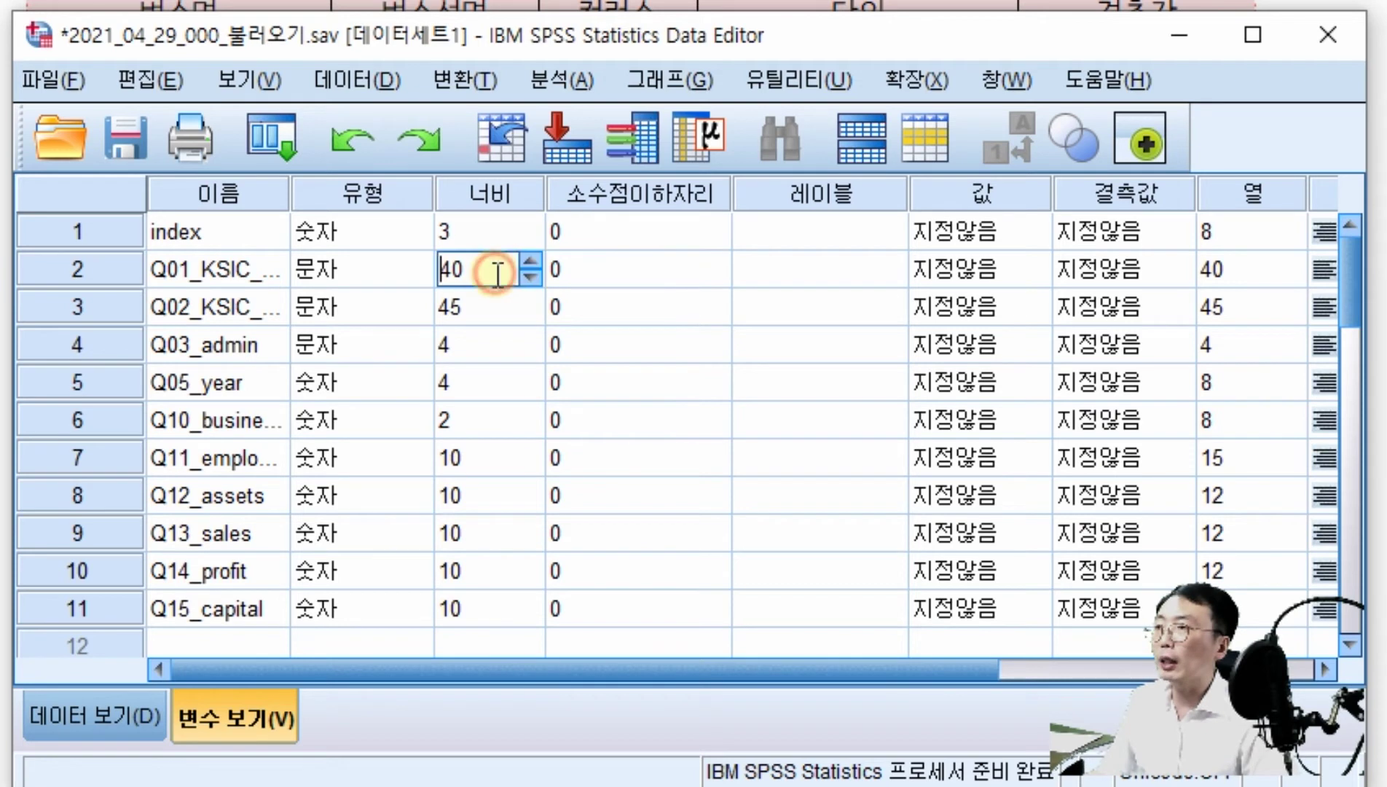
pyautogui.click(494, 306)
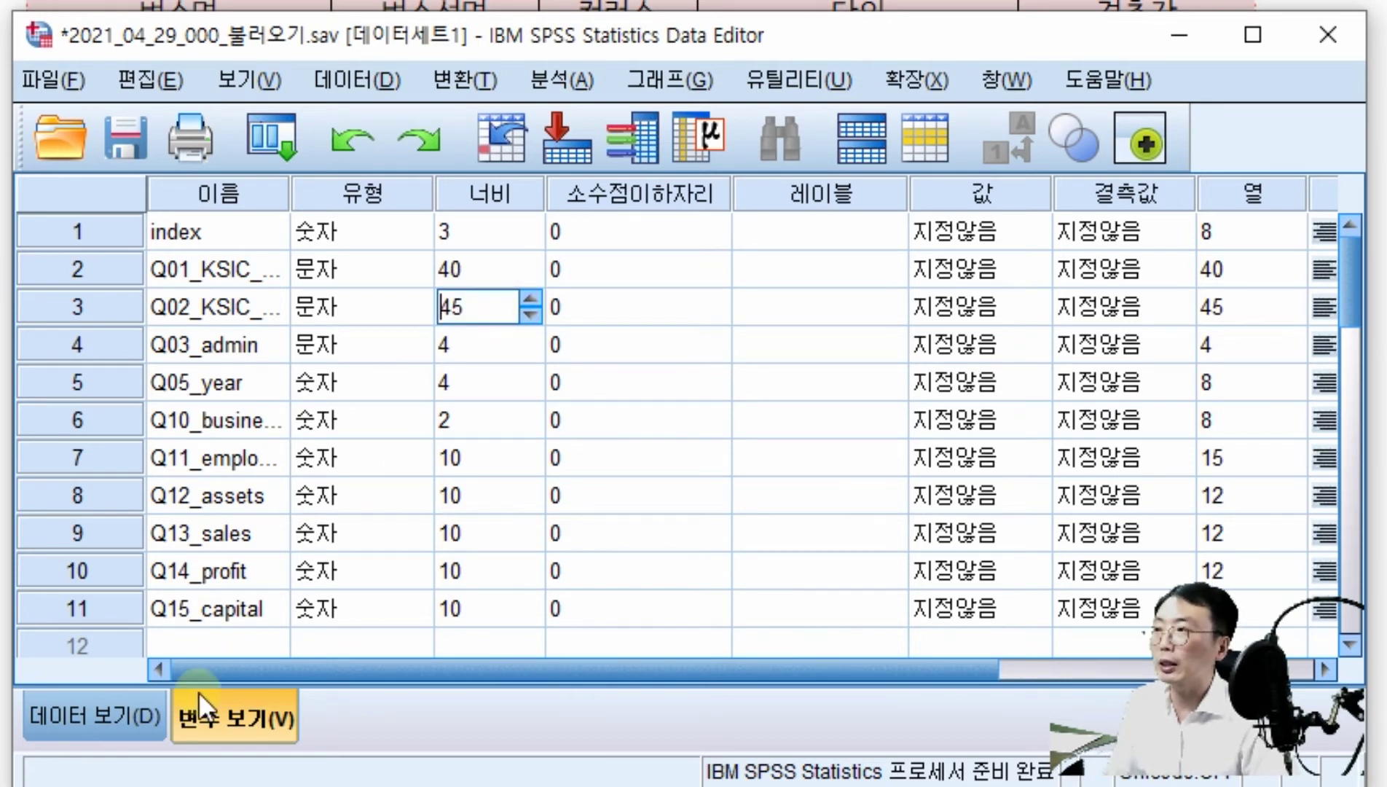
pyautogui.click(136, 716)
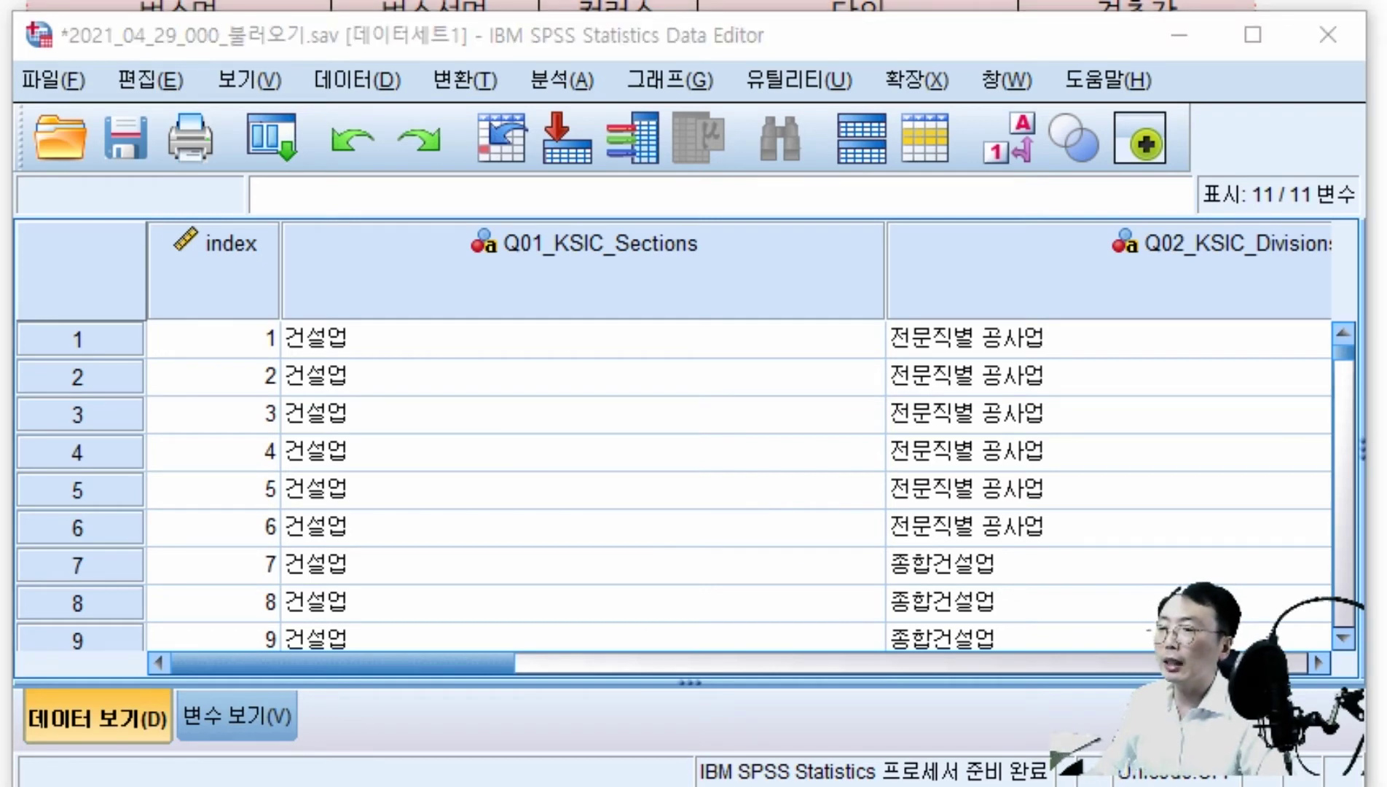
# - Switch to the exam document and highlight the column counts of the two KSIC variables in the variable table
pyautogui.hotkey('alt', 'Tab')
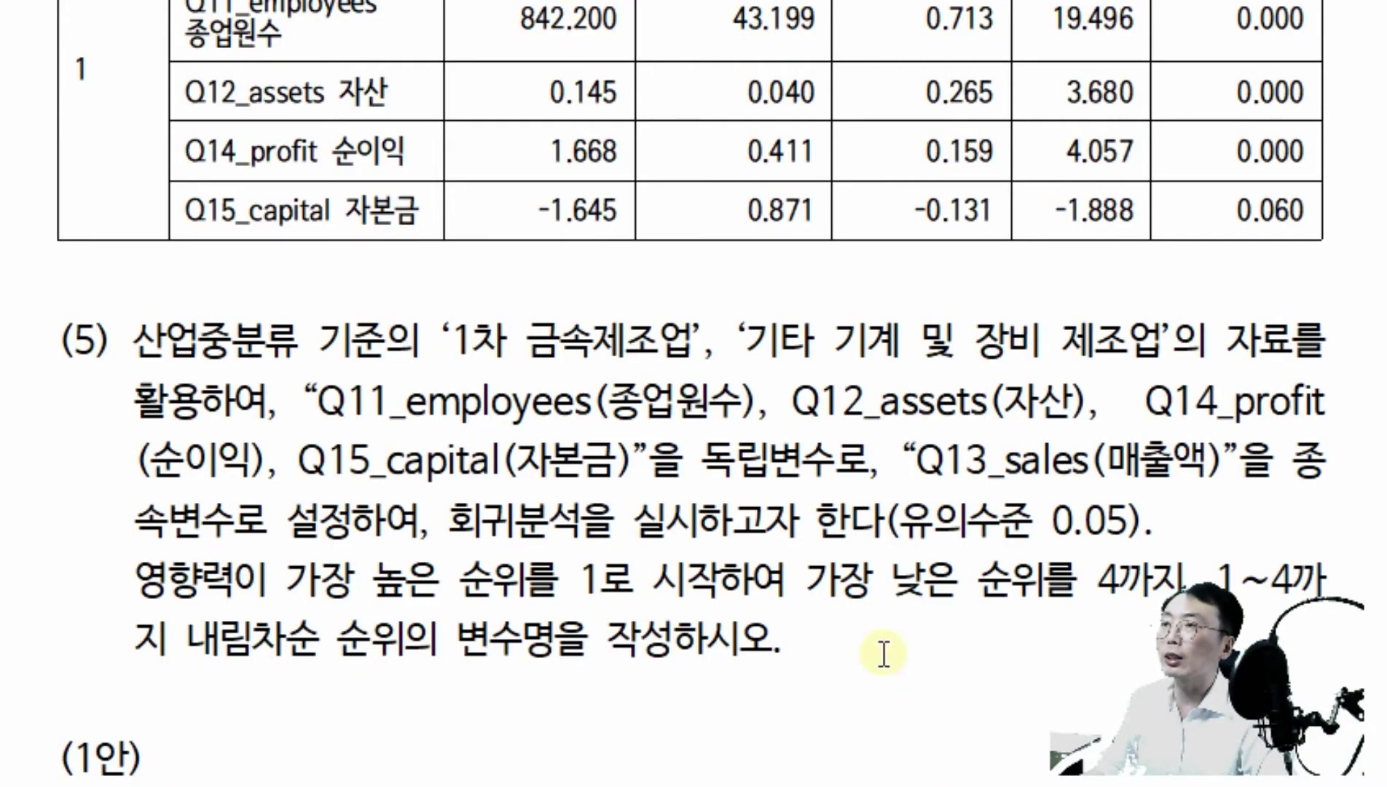
pyautogui.scroll(10, 675, 434)
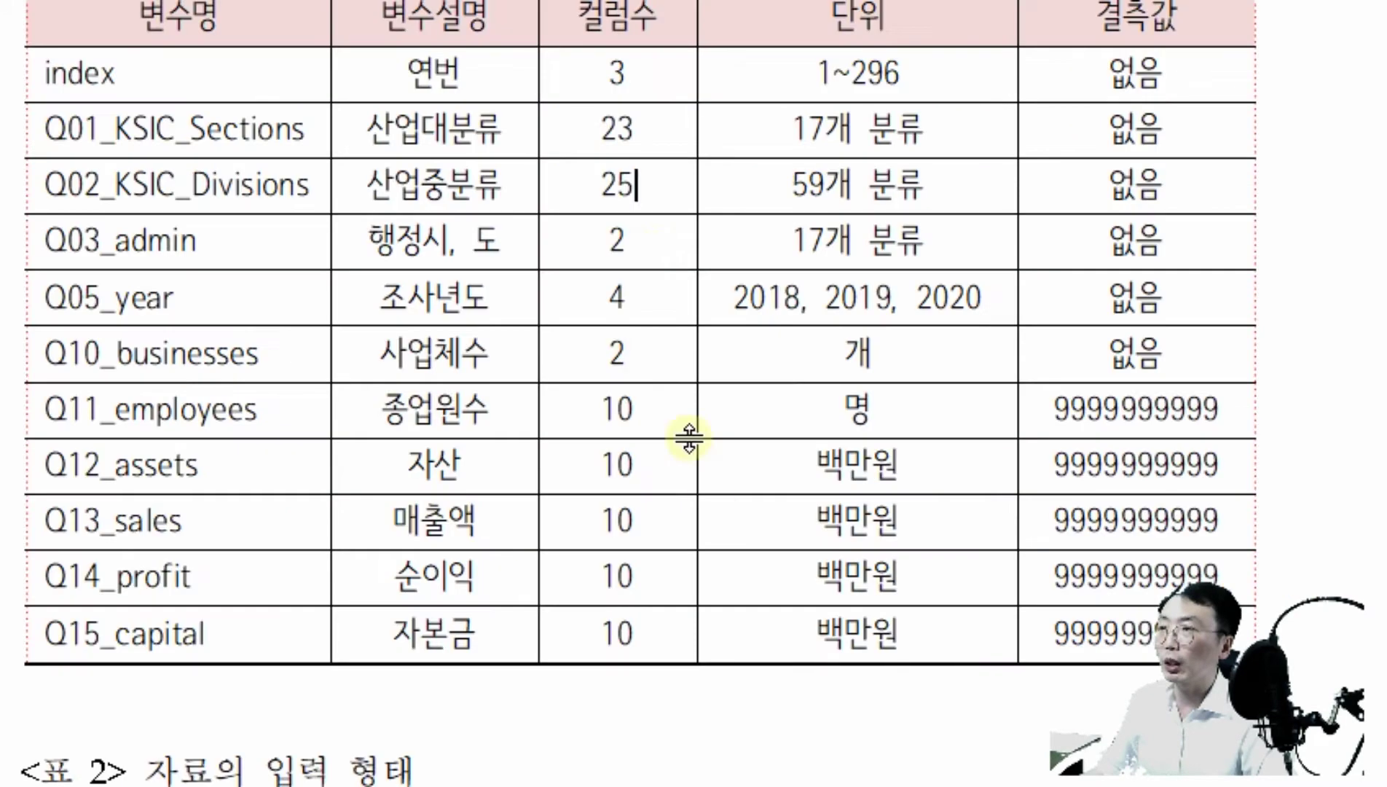
pyautogui.click(638, 141)
pyautogui.moveTo(647, 179); pyautogui.dragTo(646, 184)
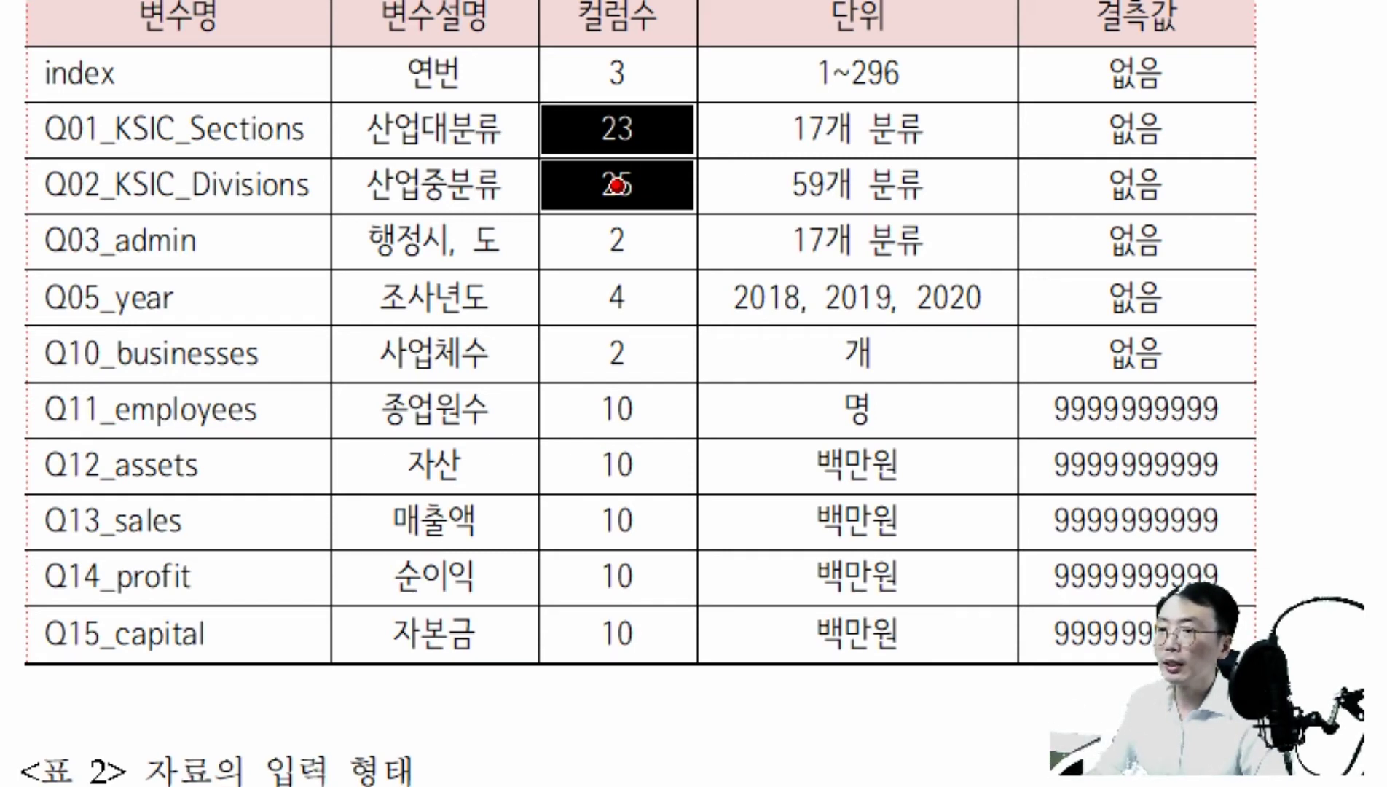
# - Switch back to SPSS Statistics, show the variable definitions and open the Frequencies analysis (빈도분석)
pyautogui.hotkey('alt', 'Tab')
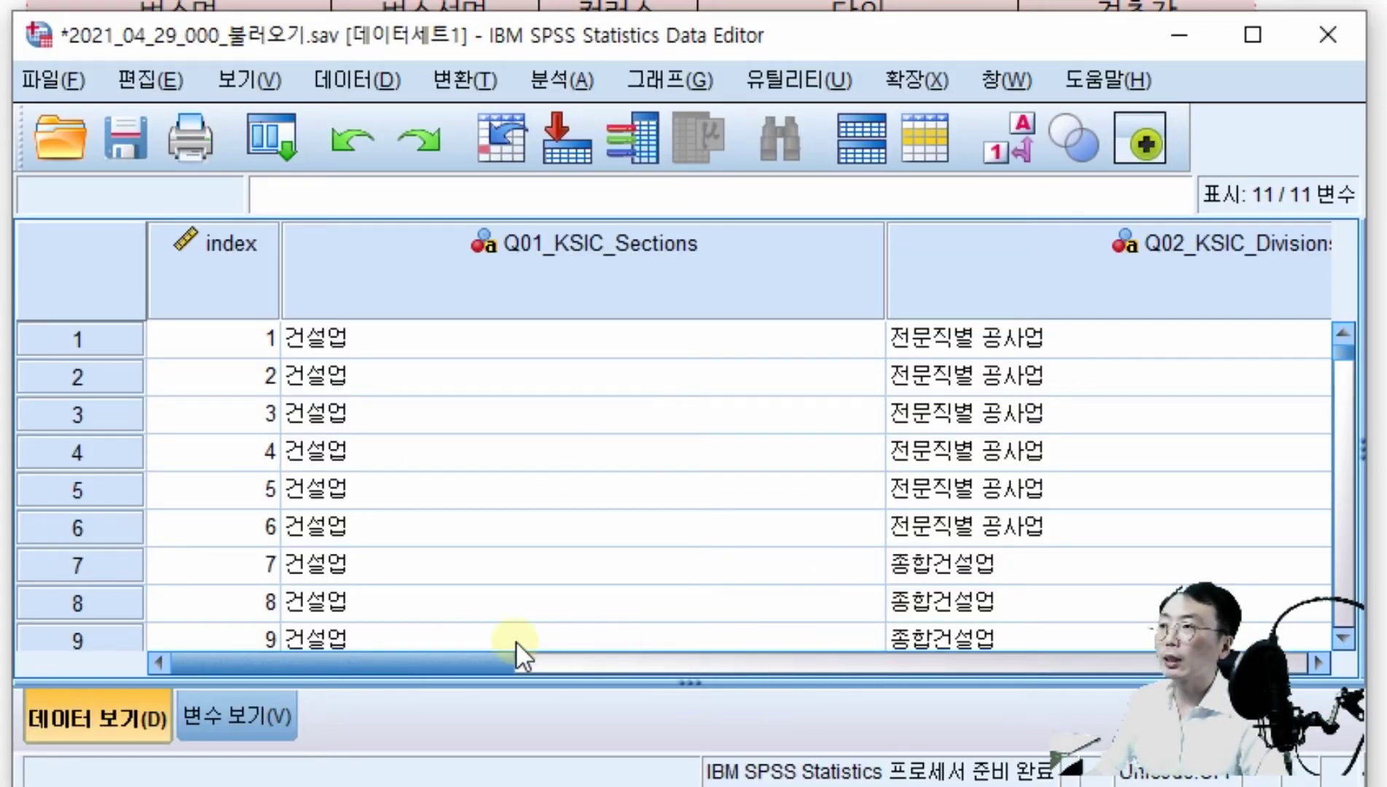
pyautogui.click(200, 711)
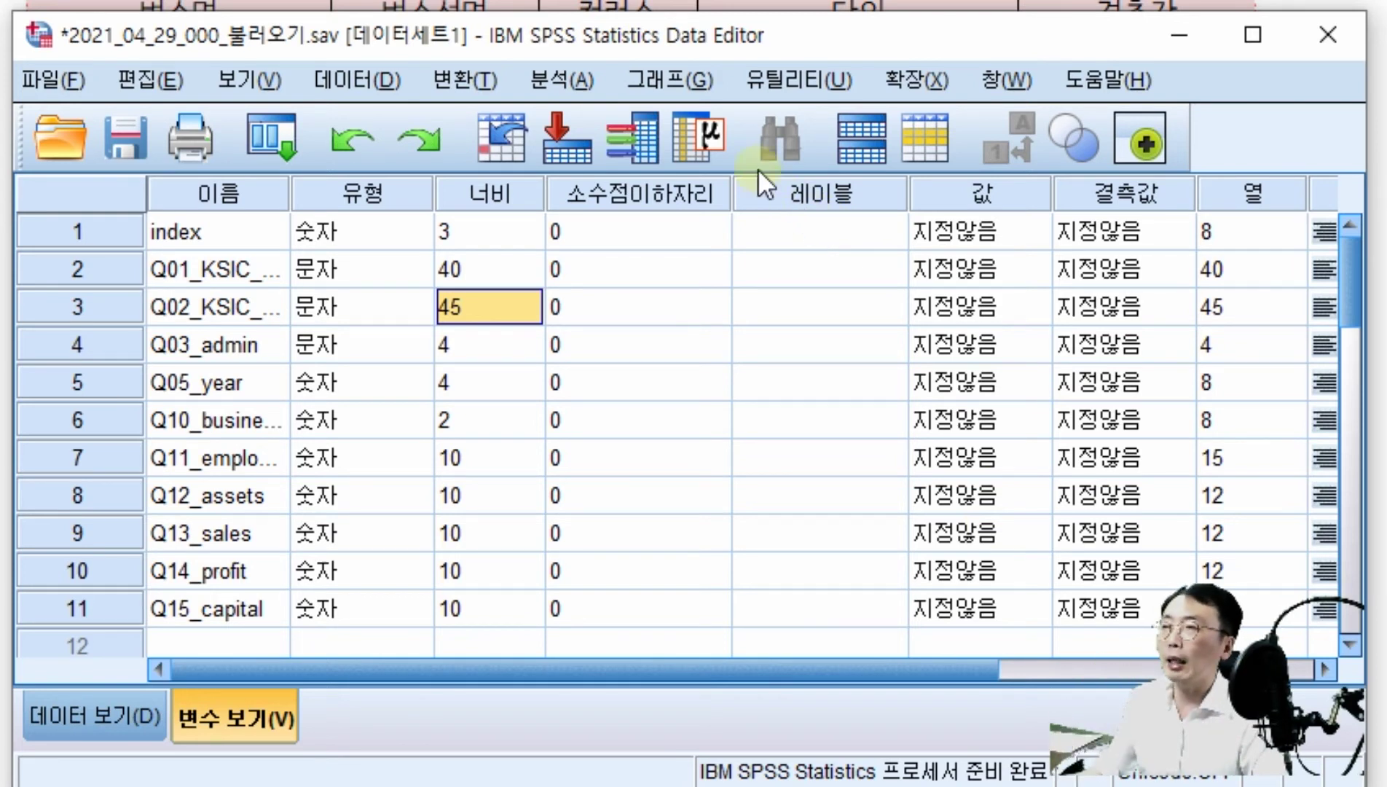
pyautogui.click(564, 80)
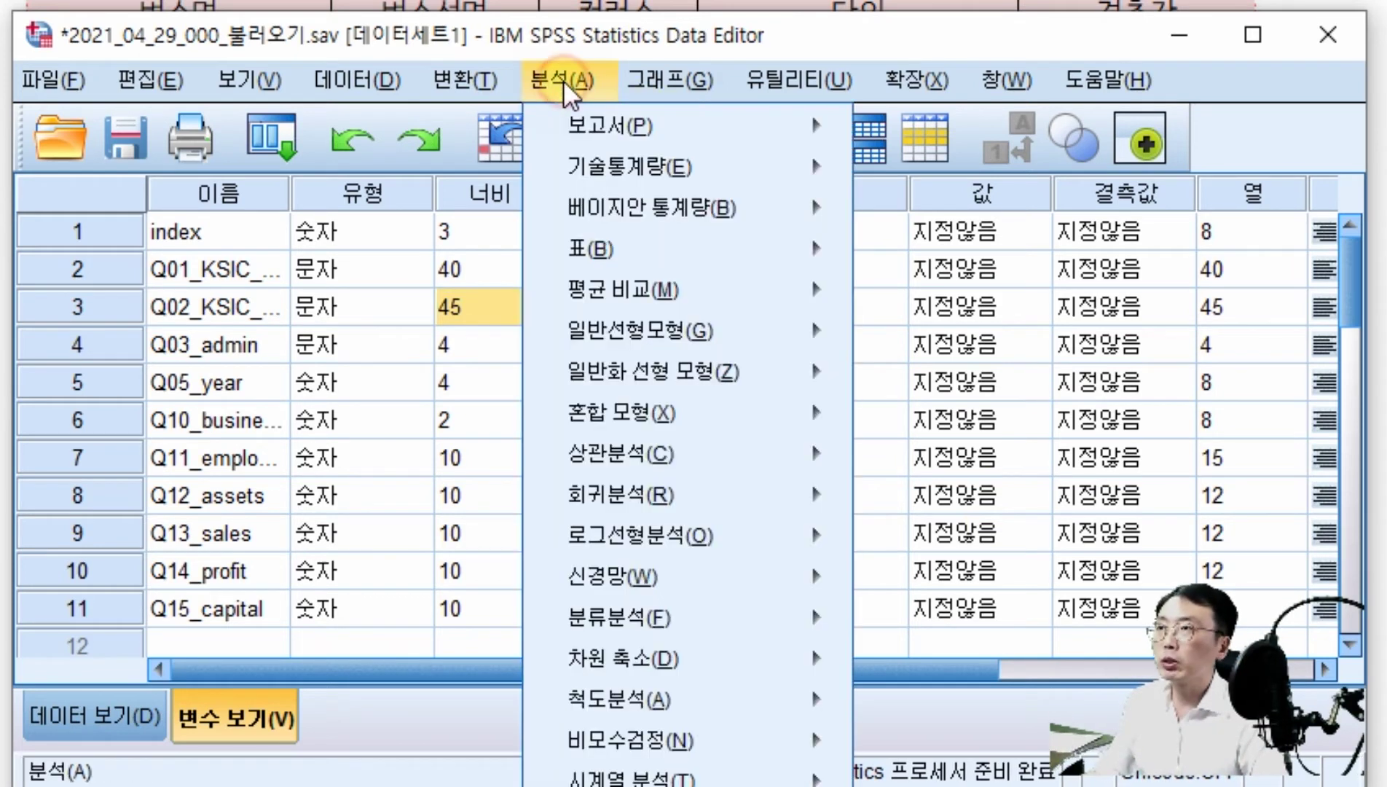
pyautogui.moveTo(572, 166)
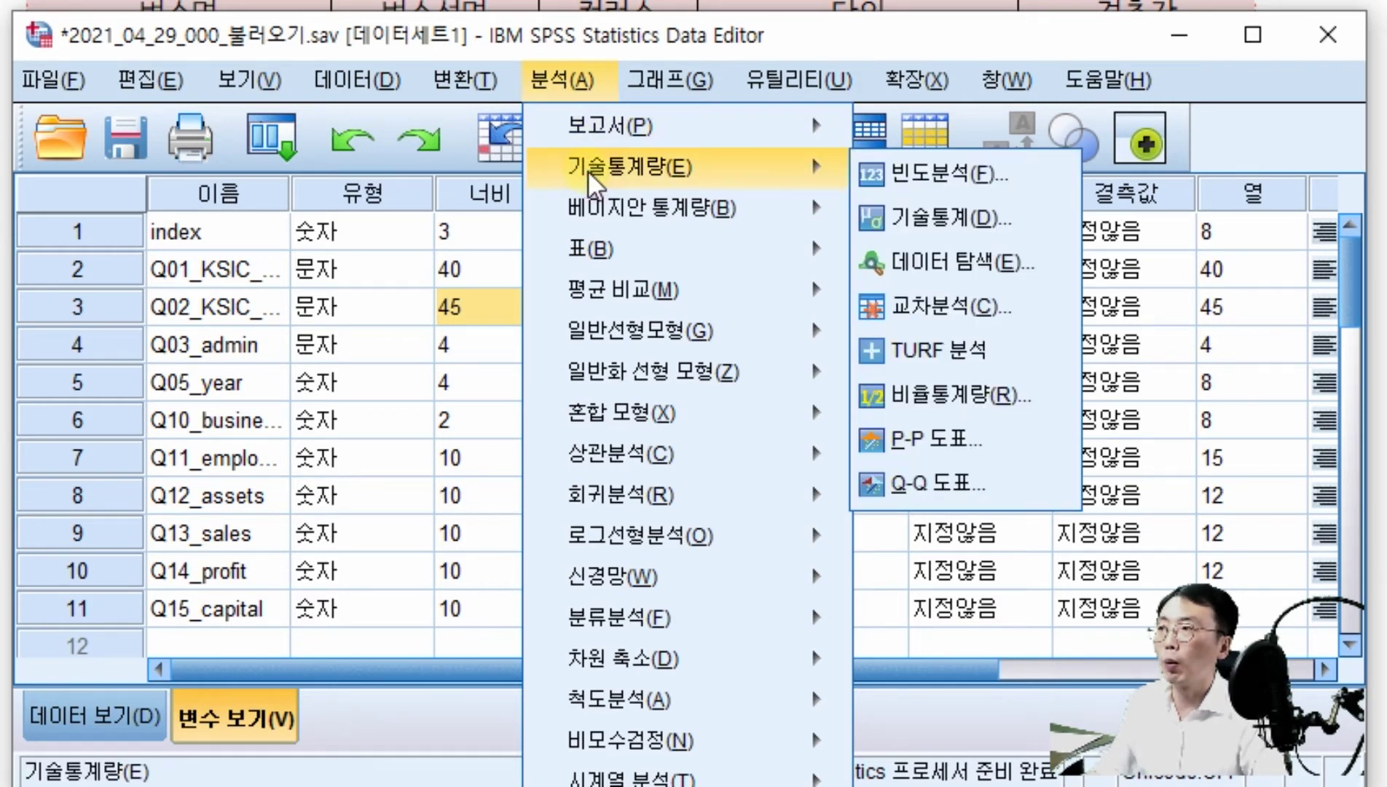
pyautogui.click(936, 167)
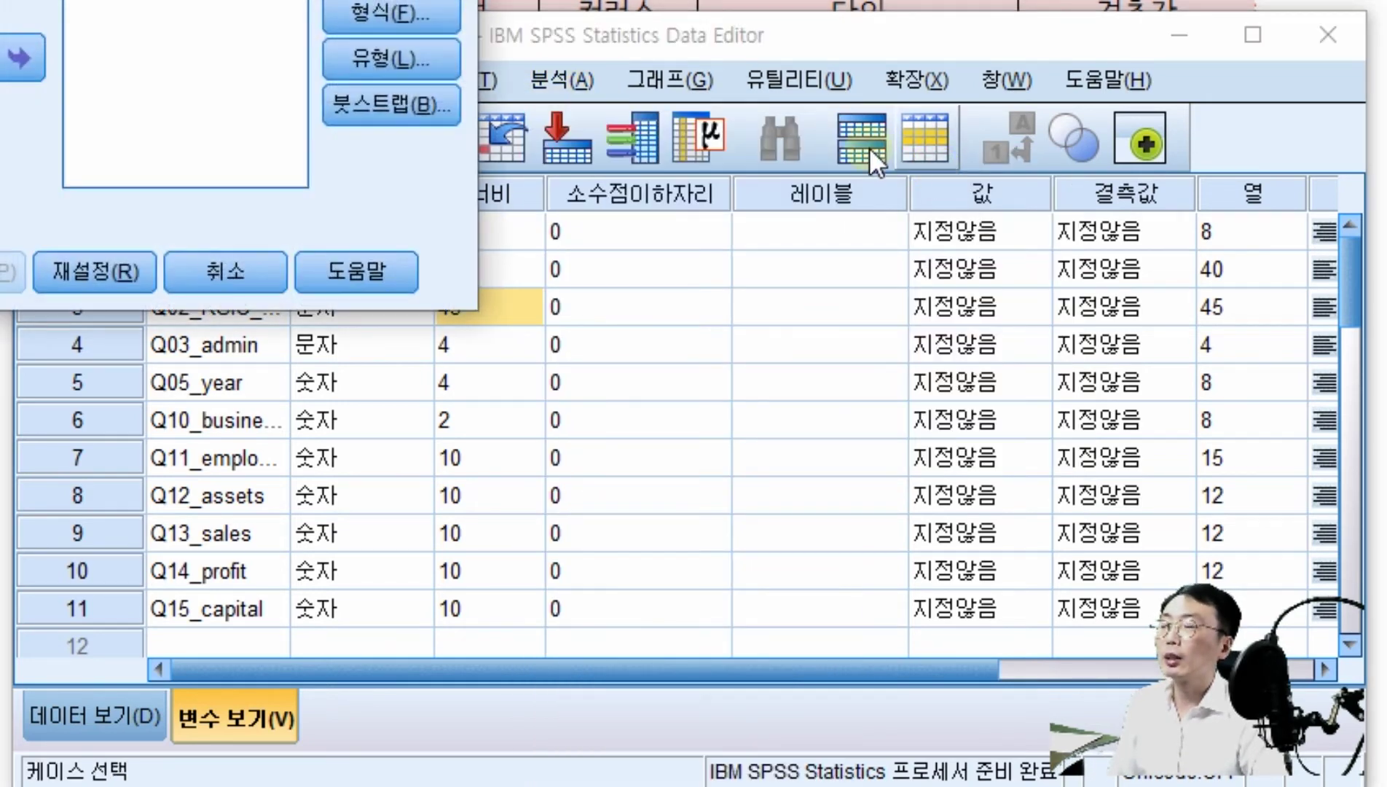
pyautogui.moveTo(564, 1); pyautogui.dragTo(831, 122)
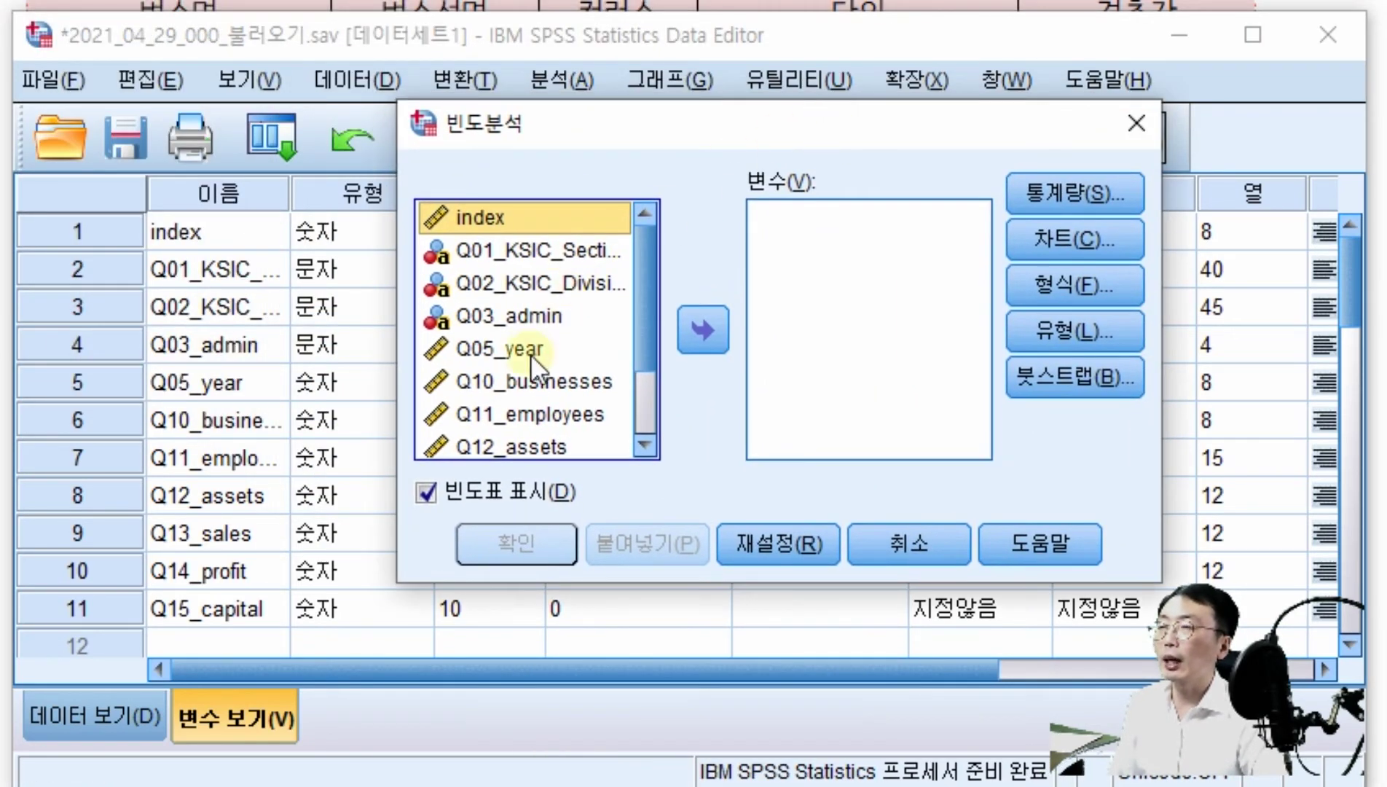
# - Add the six variables from Q10_businesses through Q15_capital to the frequency analysis
pyautogui.click(527, 382)
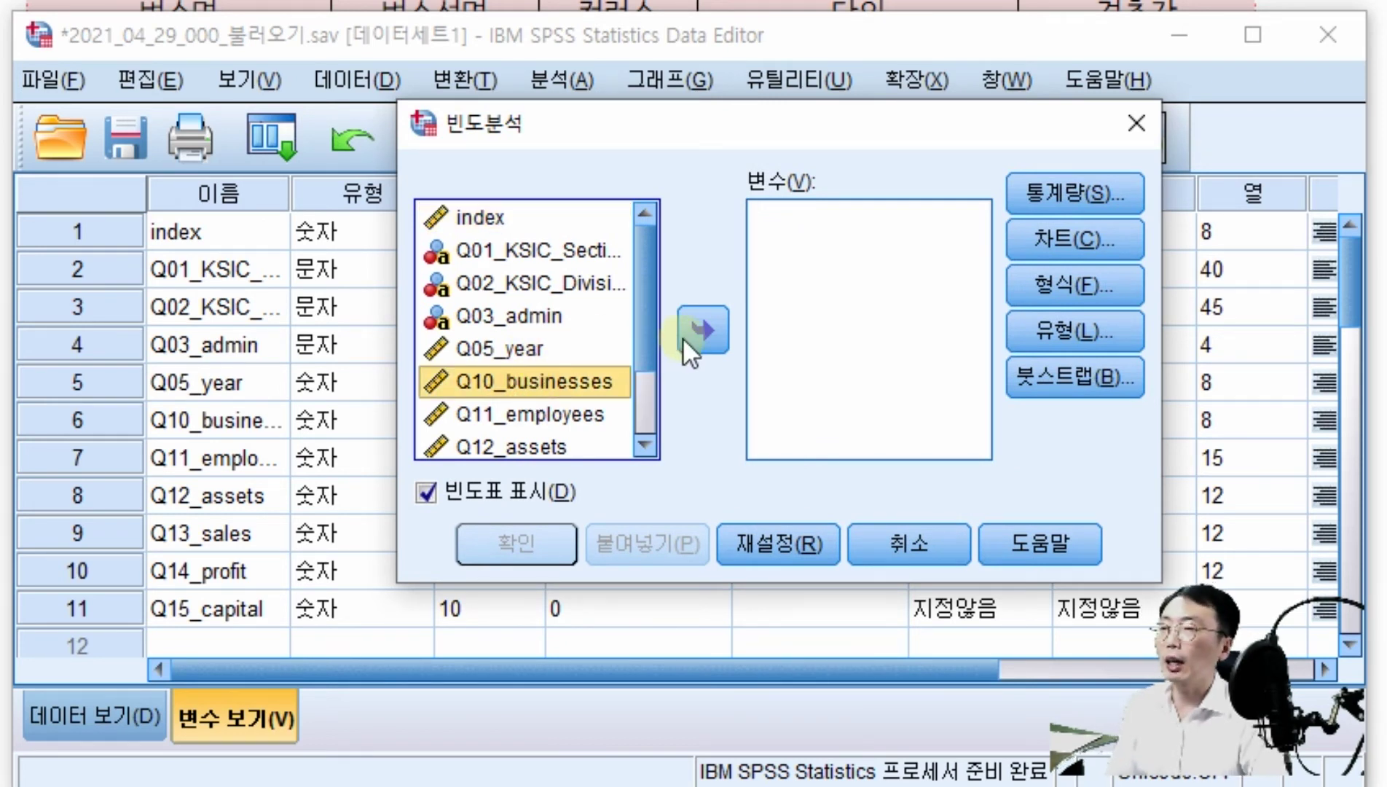
pyautogui.click(572, 385)
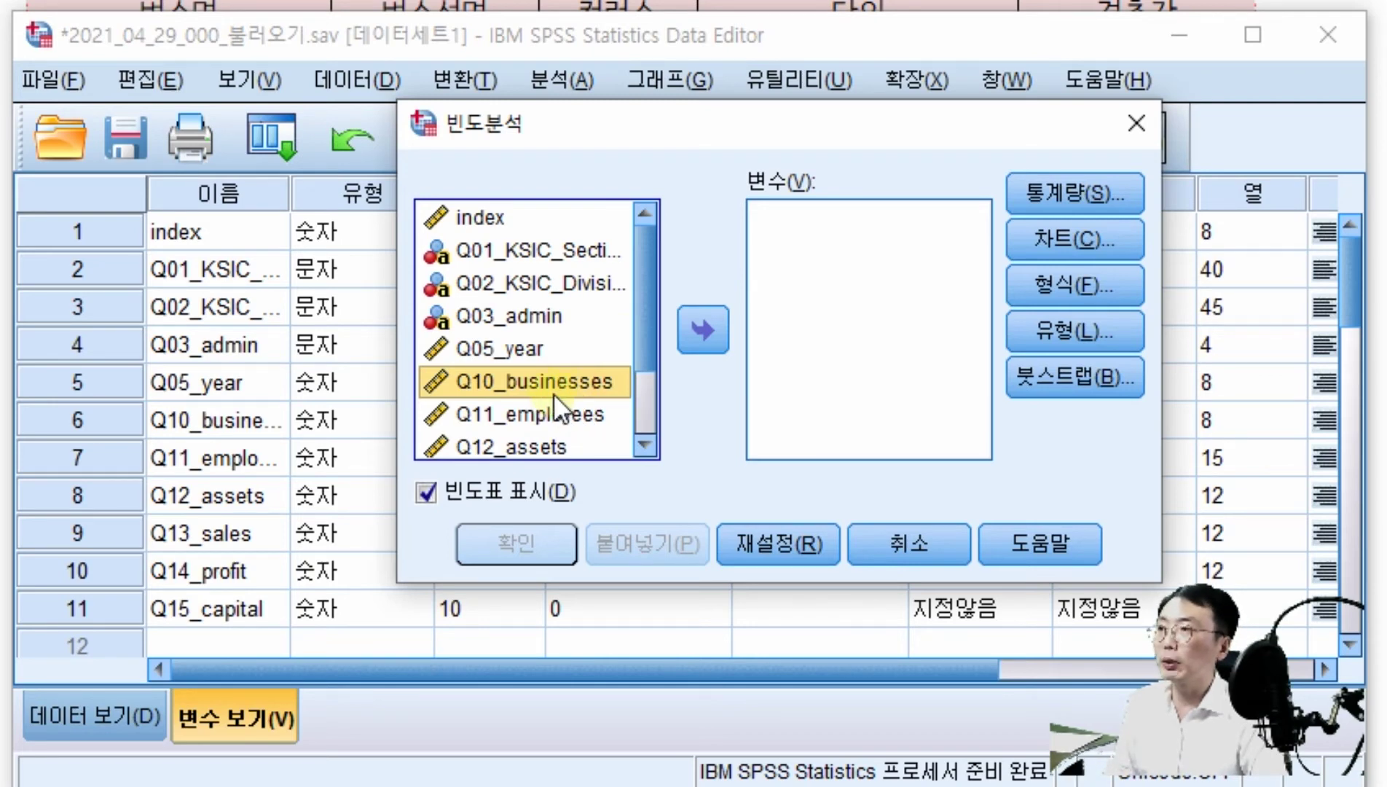
pyautogui.scroll(-1, 558, 428)
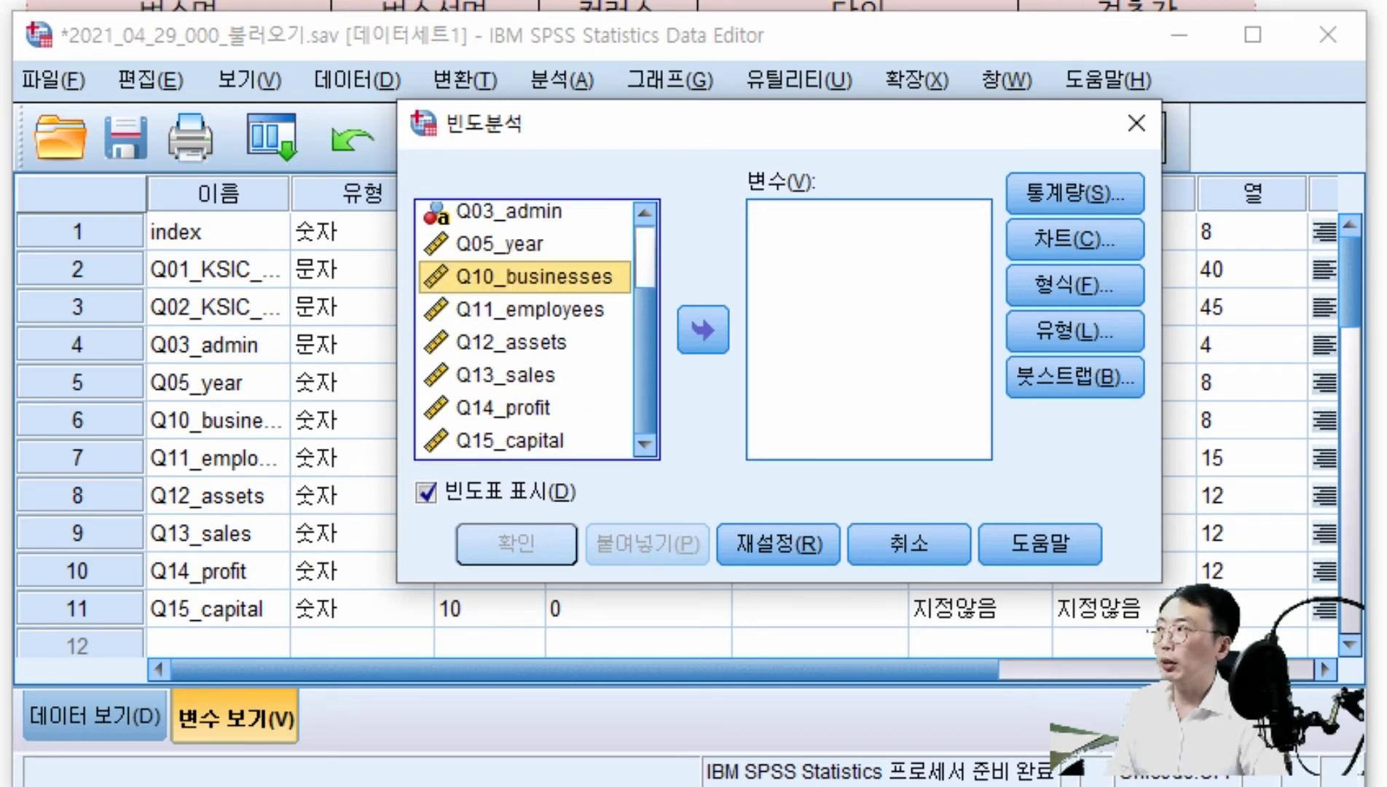
pyautogui.moveTo(365, 783); pyautogui.dragTo(1380, 331)
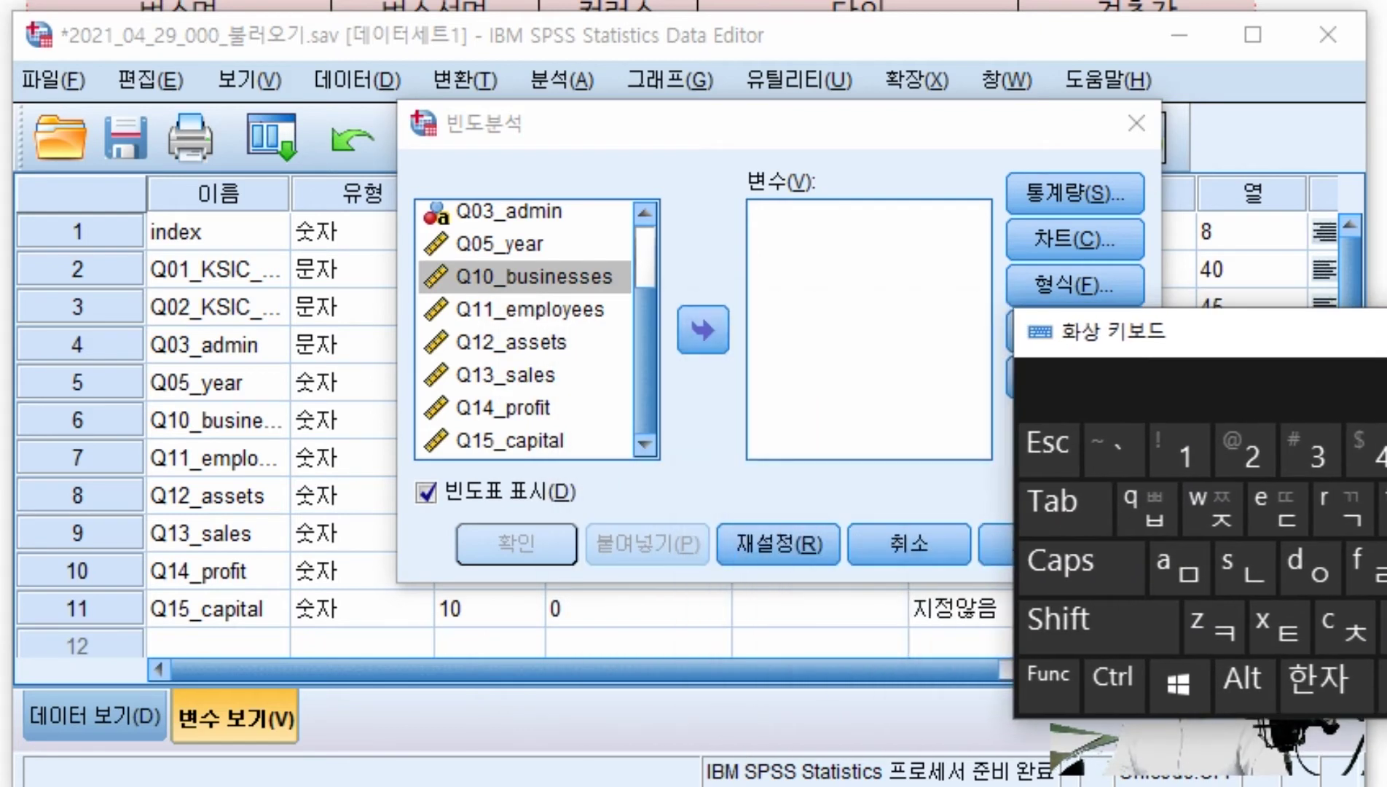
pyautogui.press('shift')
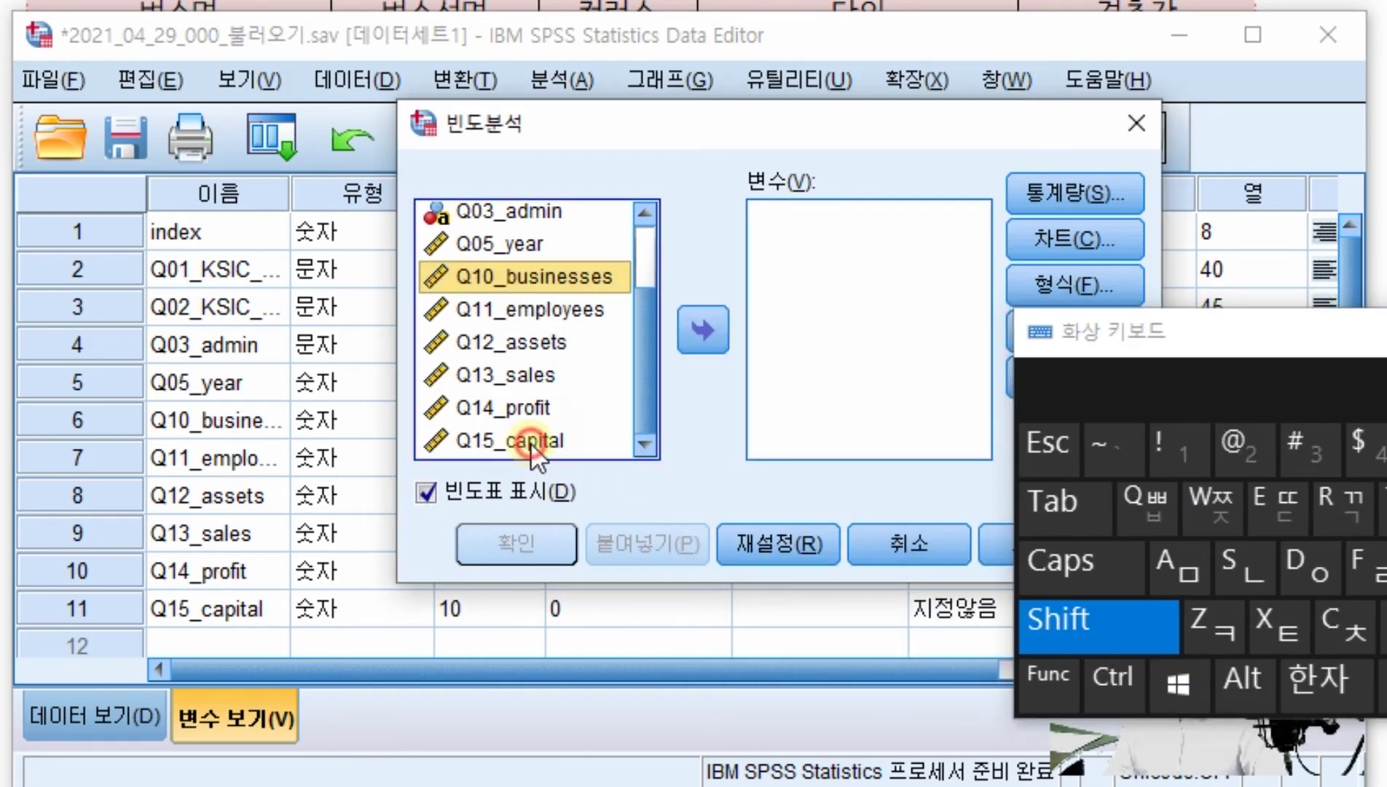
pyautogui.keyDown('shift'); pyautogui.click(536, 445); pyautogui.keyUp('shift')
pyautogui.click(539, 289)
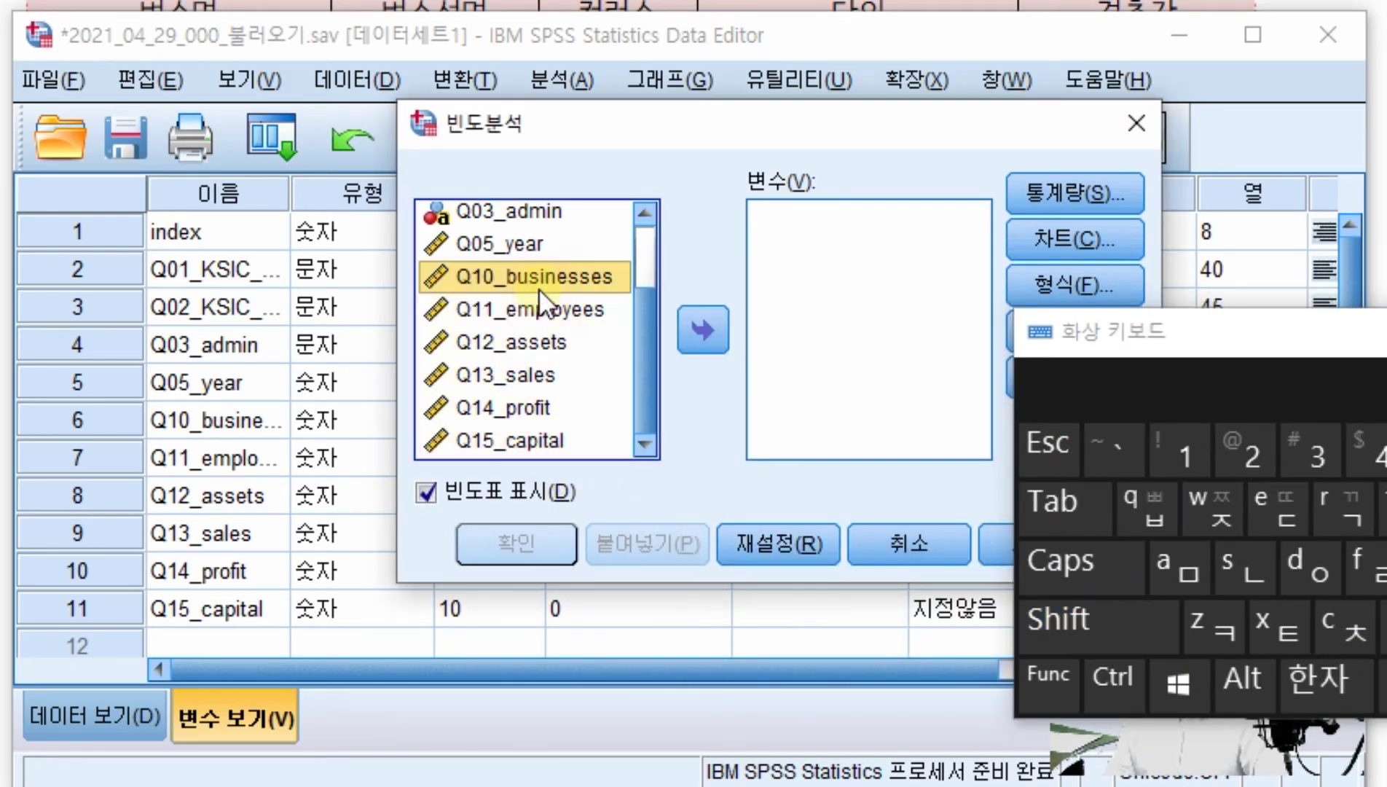
pyautogui.click(1120, 615)
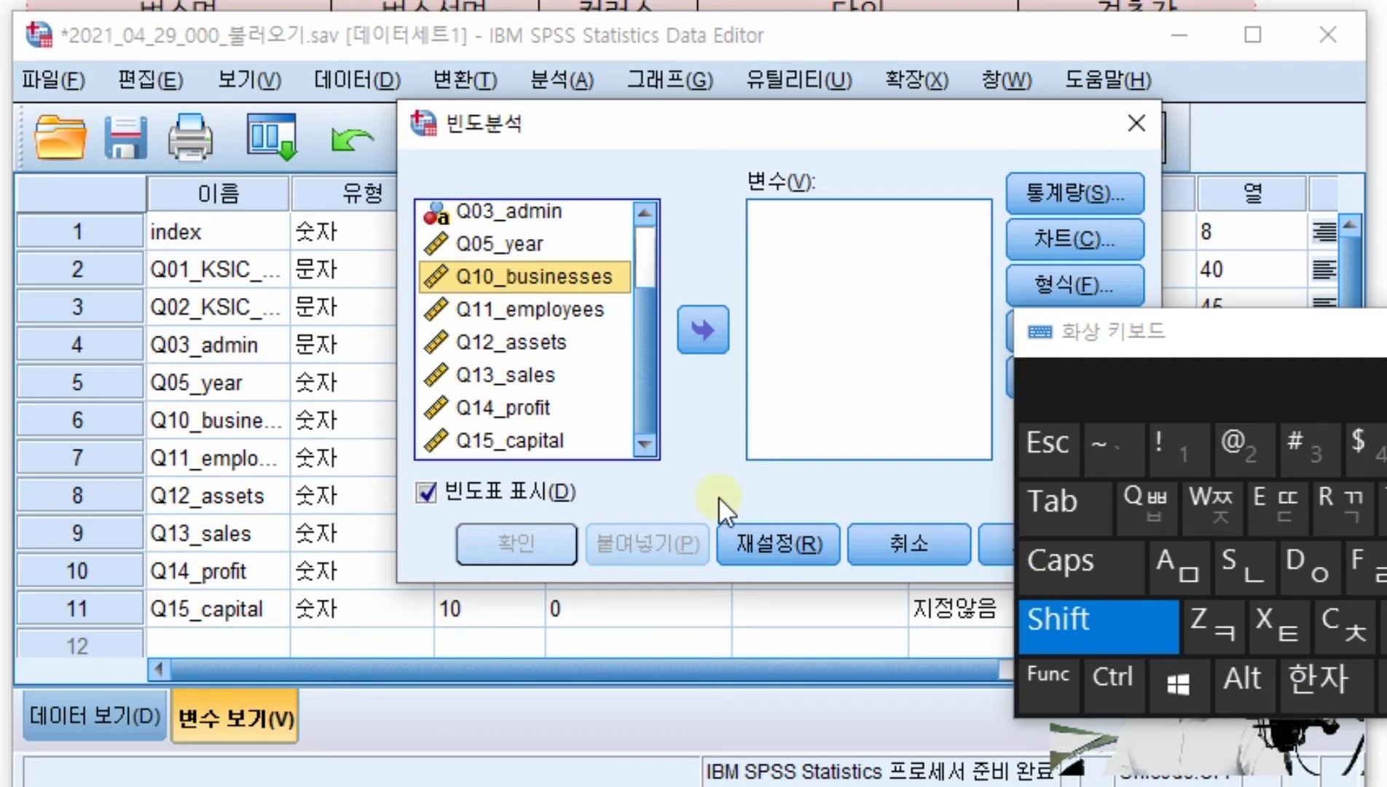
pyautogui.keyDown('shift'); pyautogui.click(550, 439); pyautogui.keyUp('shift')
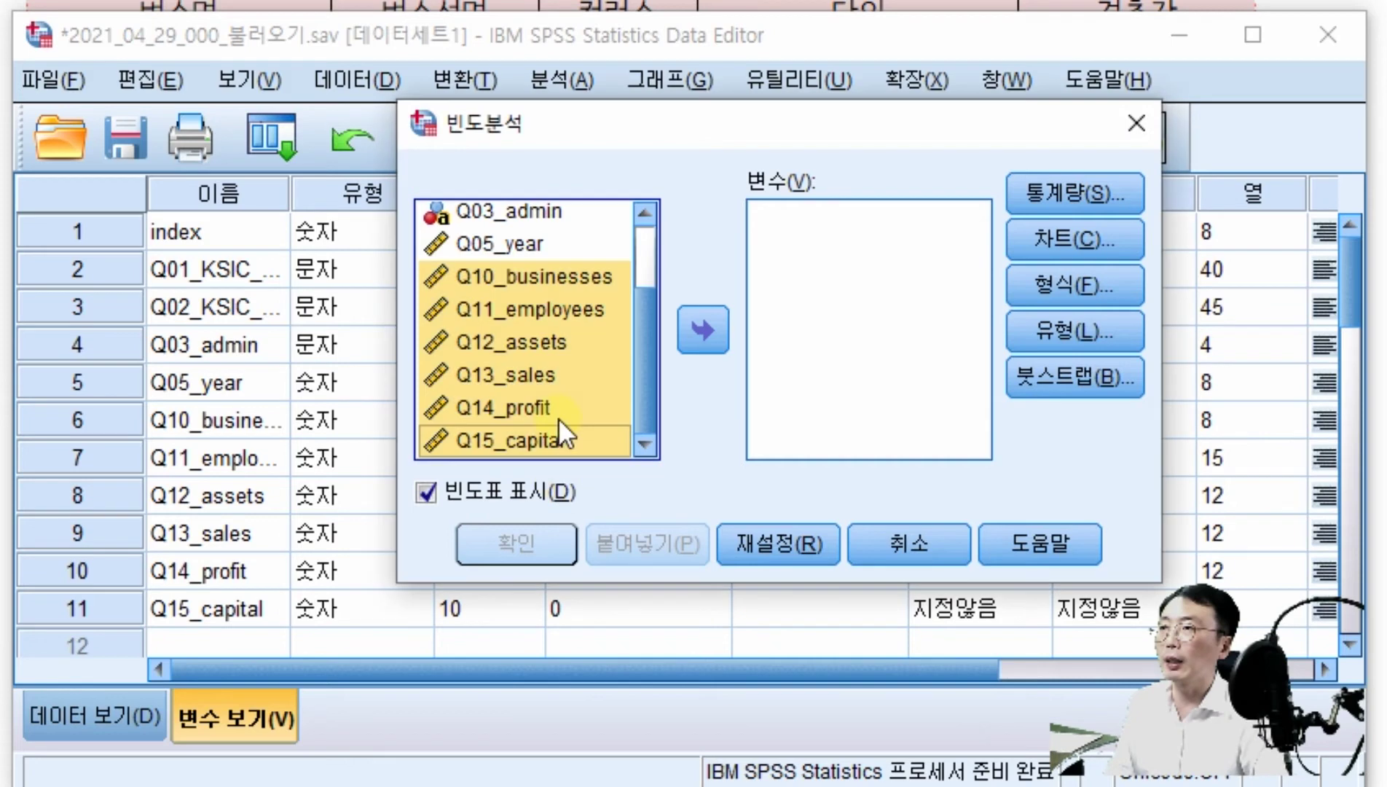
pyautogui.click(698, 334)
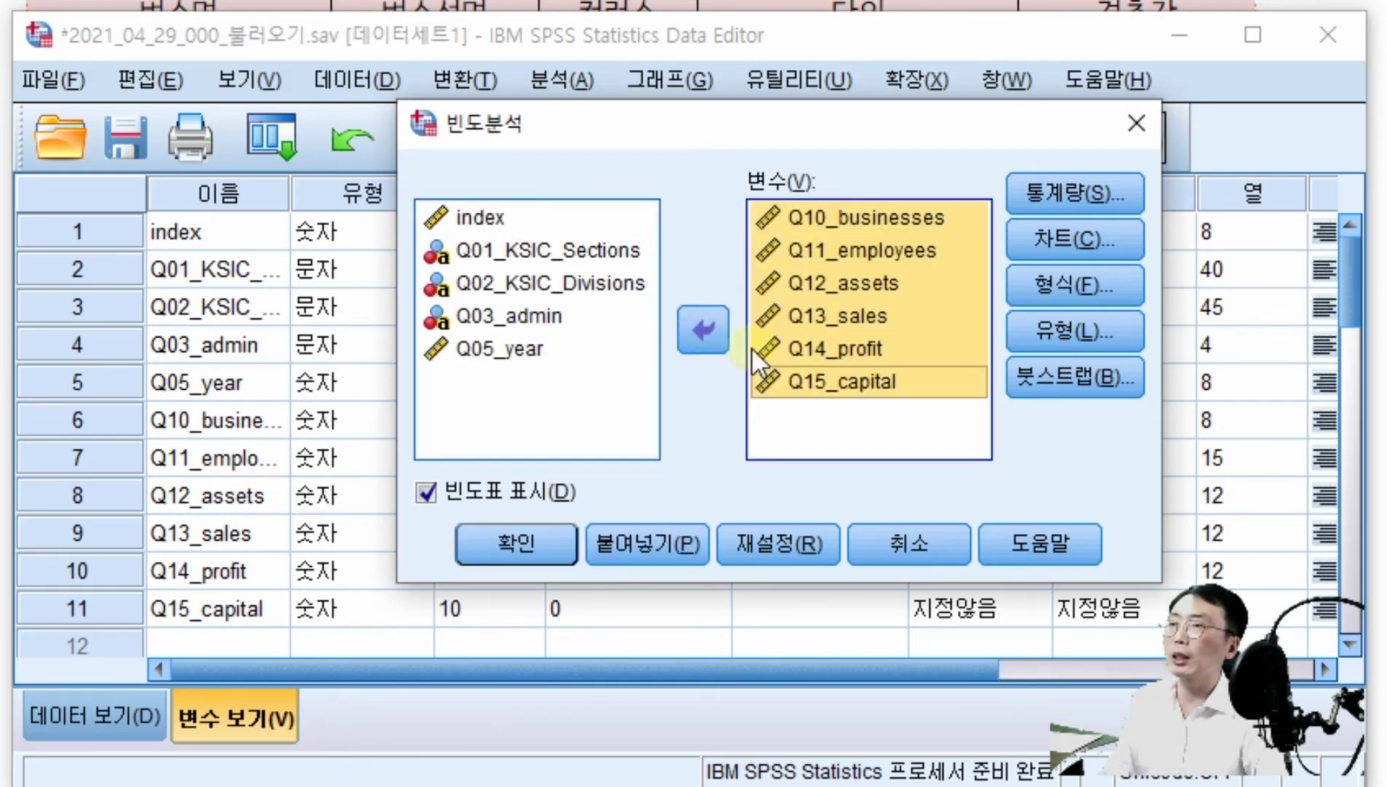
# - Include the mean (평균), minimum (최소값) and maximum (최대값) statistics and run the frequency analysis
pyautogui.click(1077, 192)
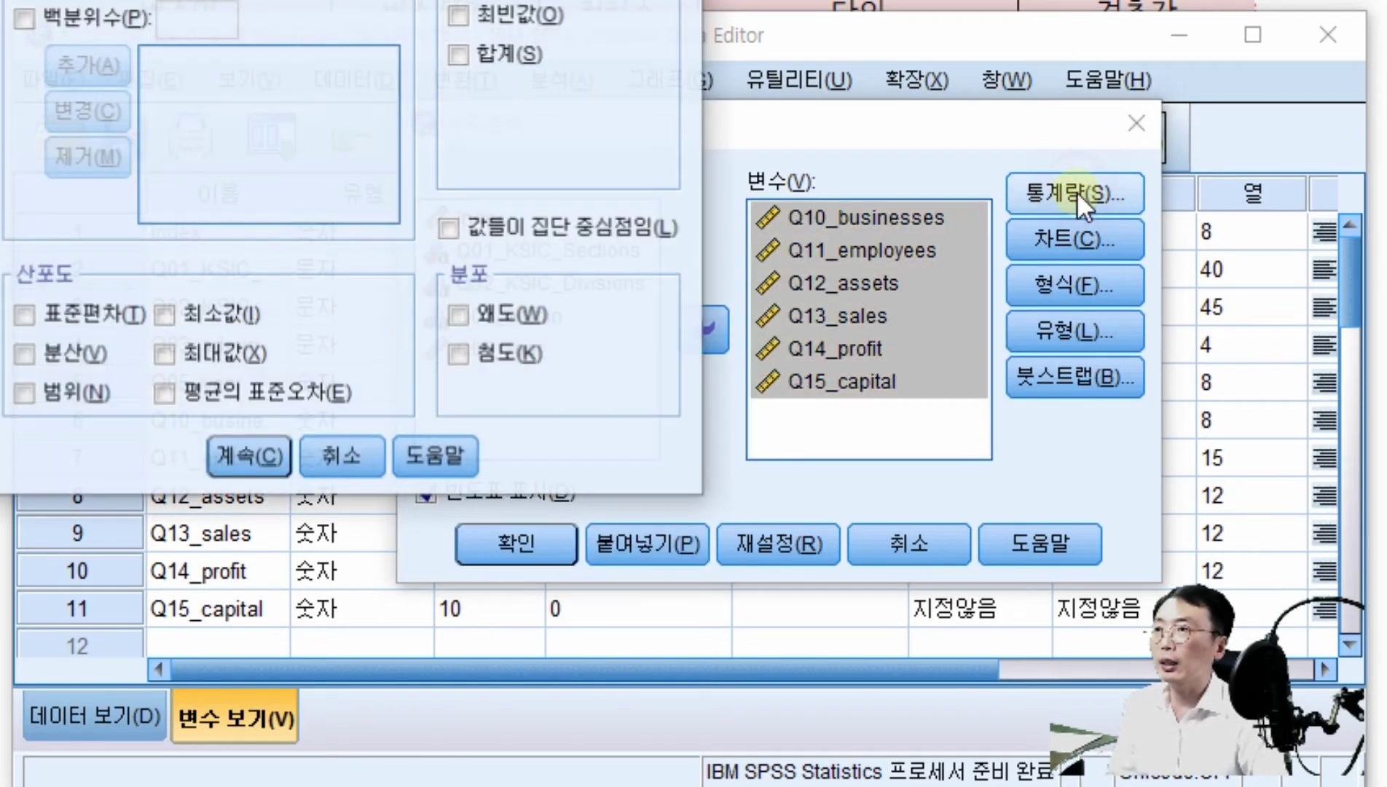
pyautogui.moveTo(330, 0); pyautogui.dragTo(665, 96)
pyautogui.click(802, 178)
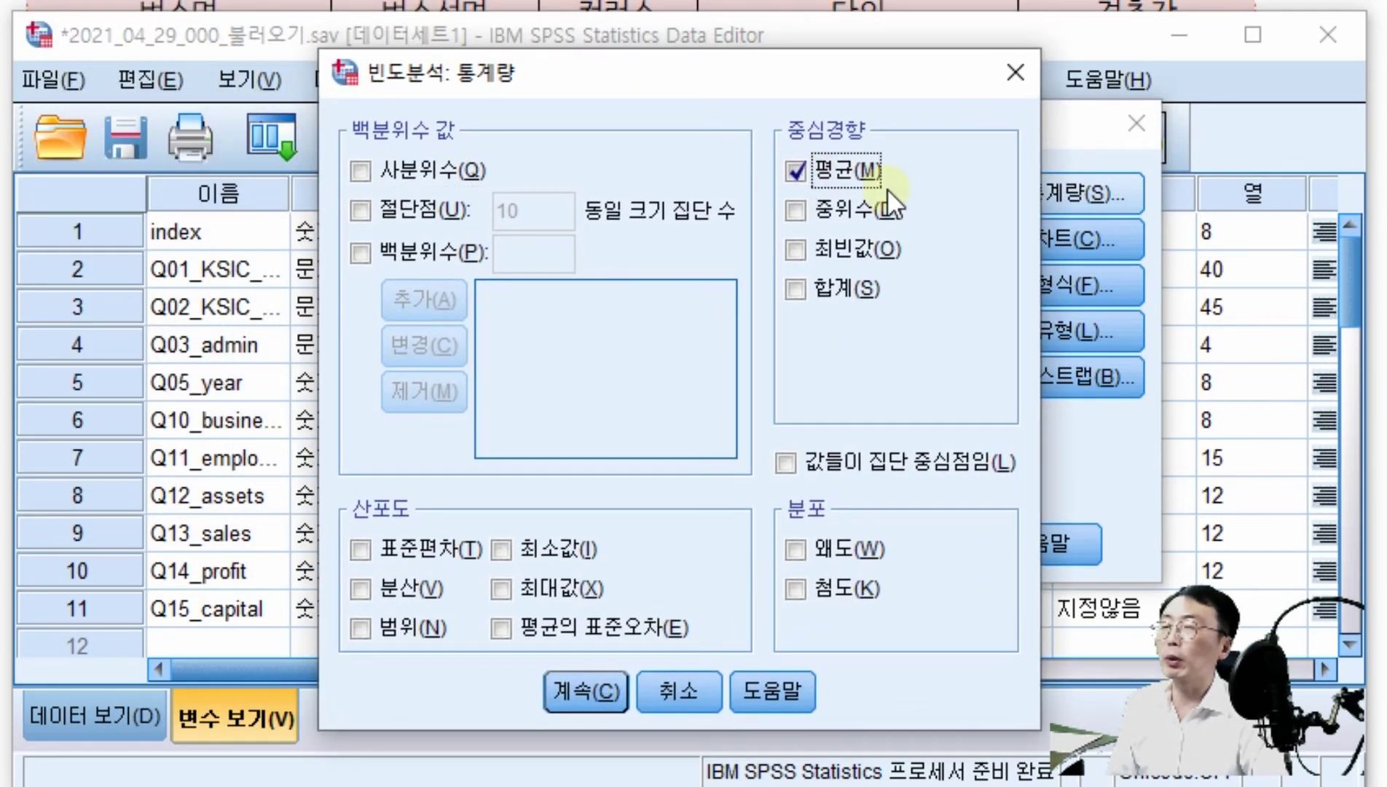
pyautogui.click(535, 542)
pyautogui.click(529, 587)
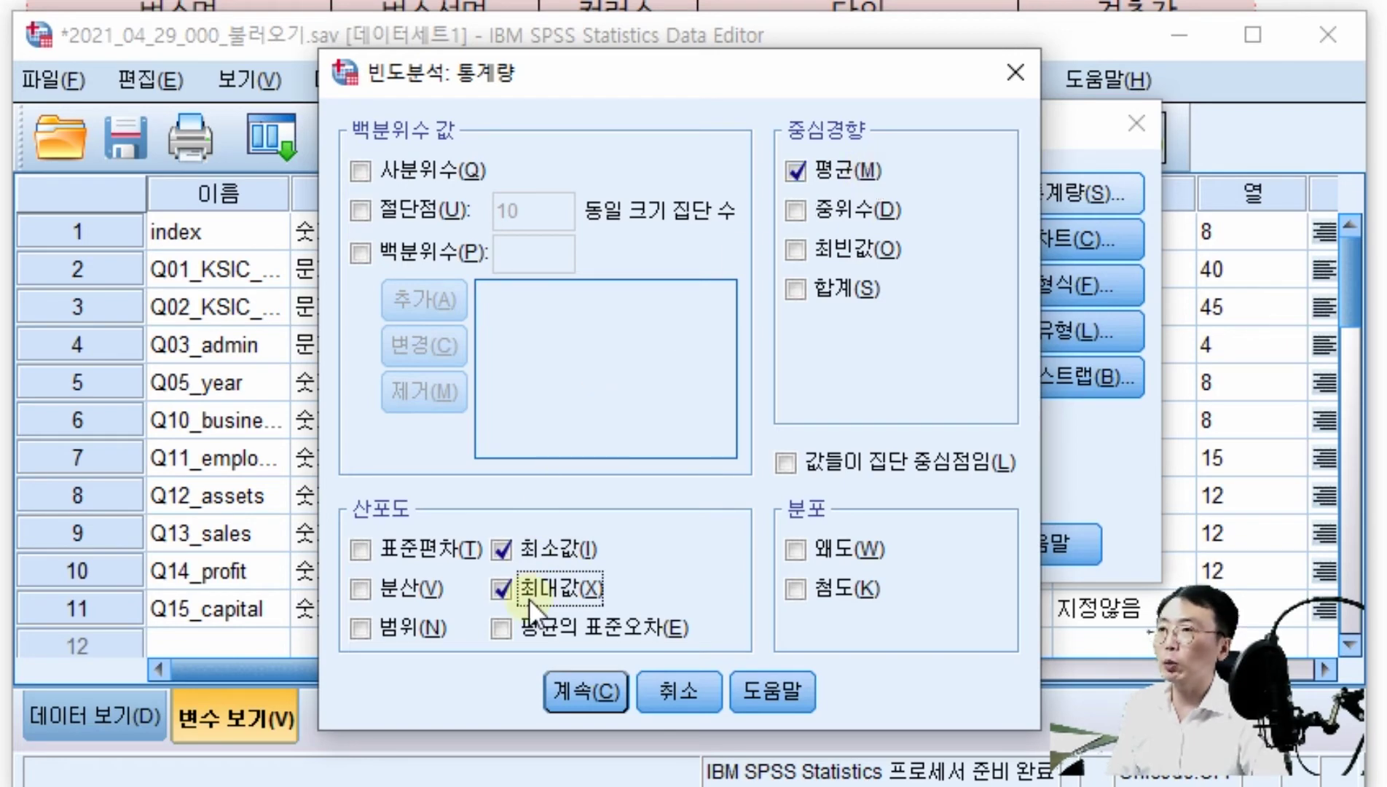
pyautogui.click(576, 689)
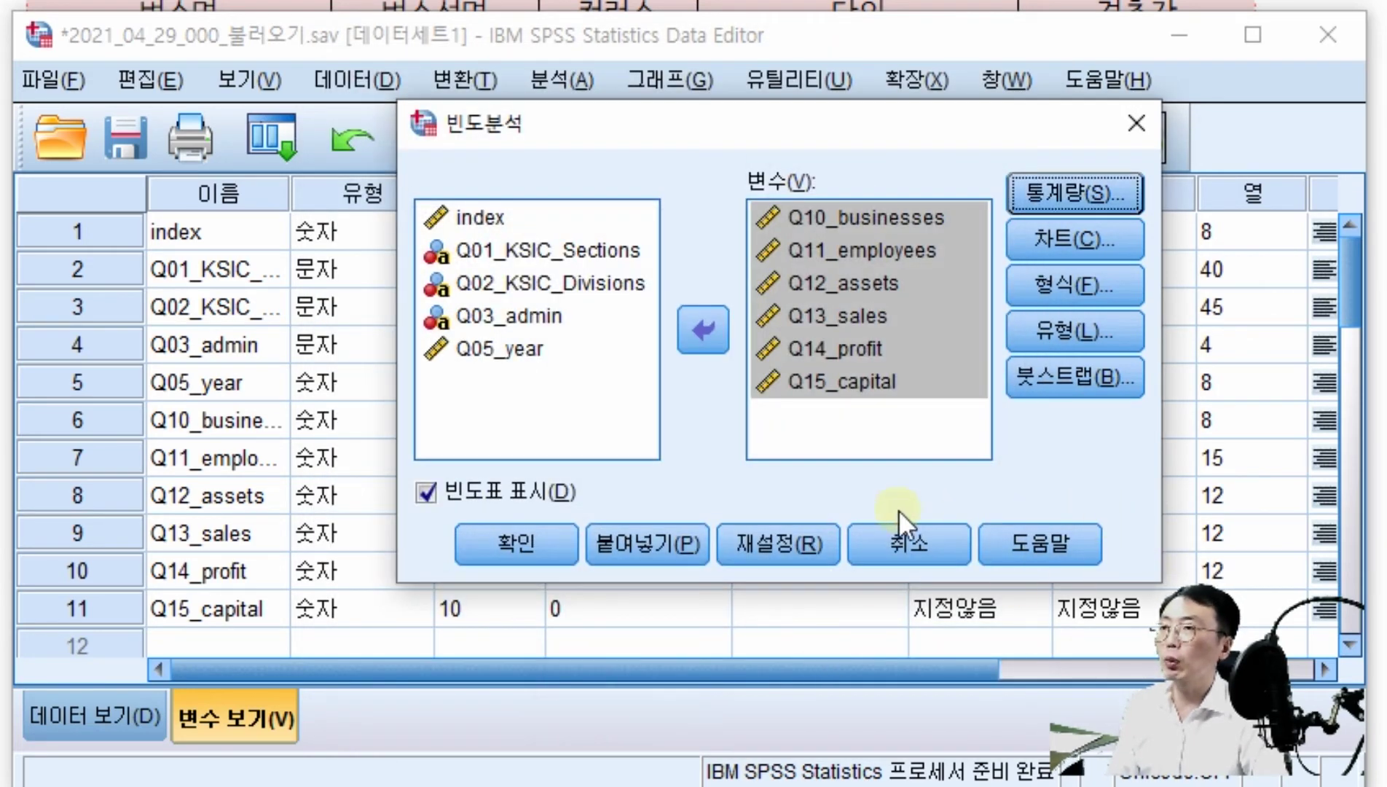
pyautogui.click(513, 532)
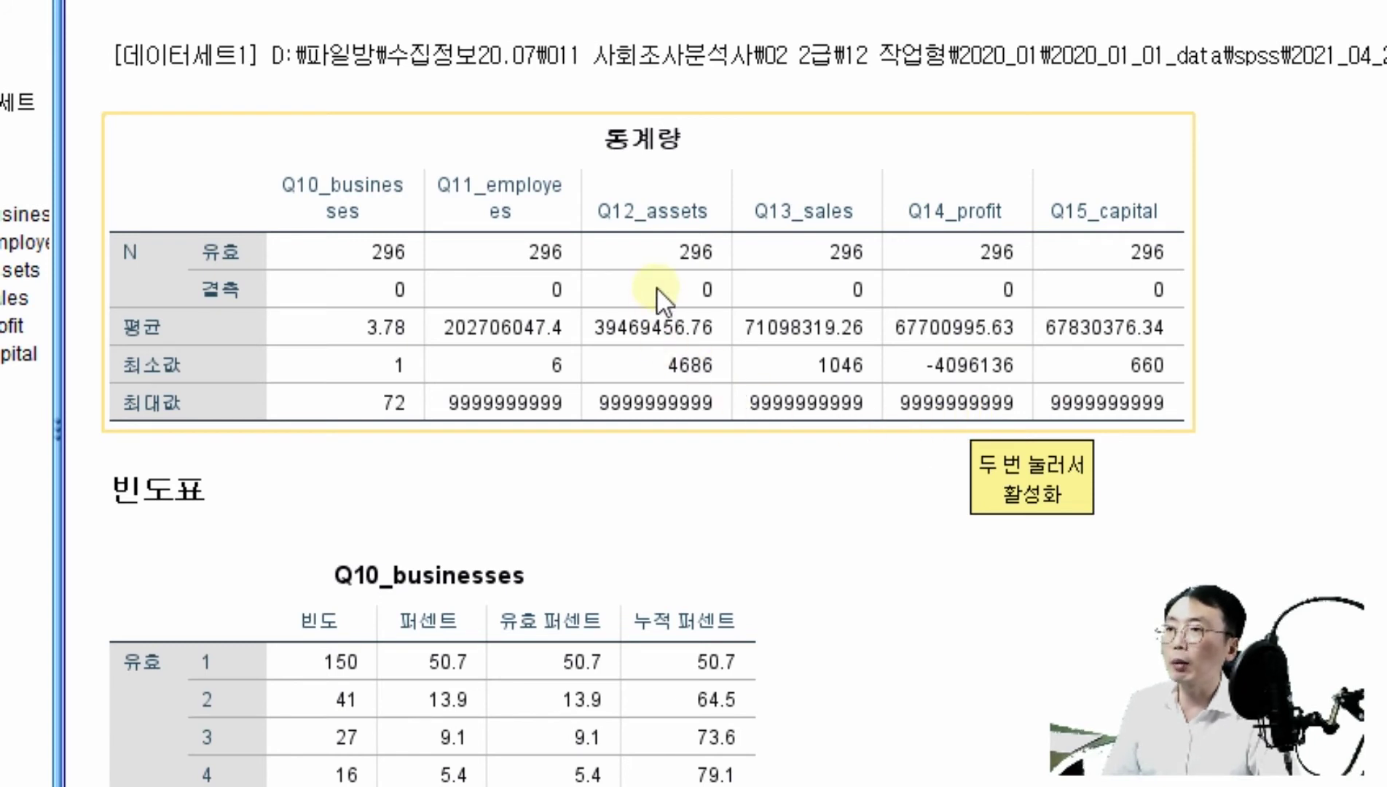
pyautogui.click(794, 299)
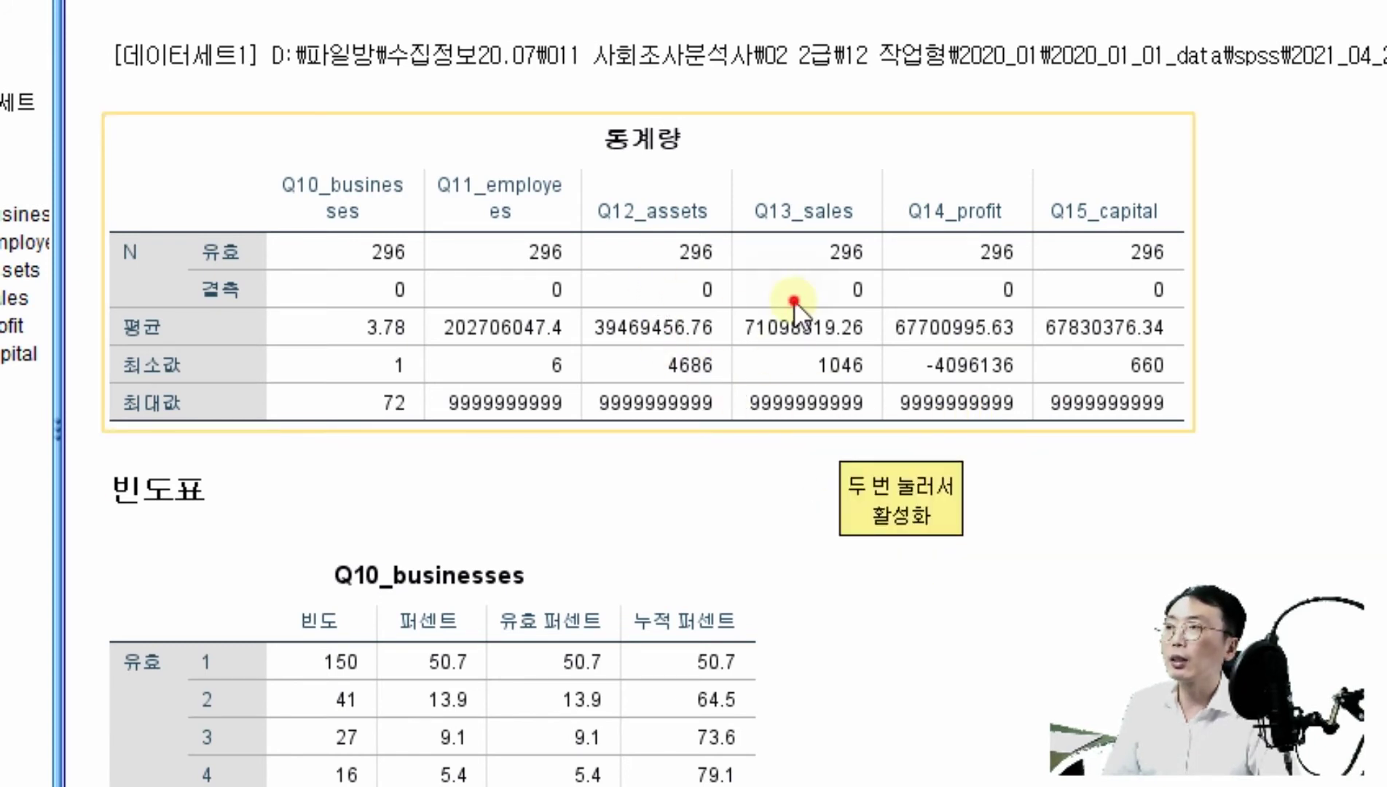
pyautogui.doubleClick(793, 299)
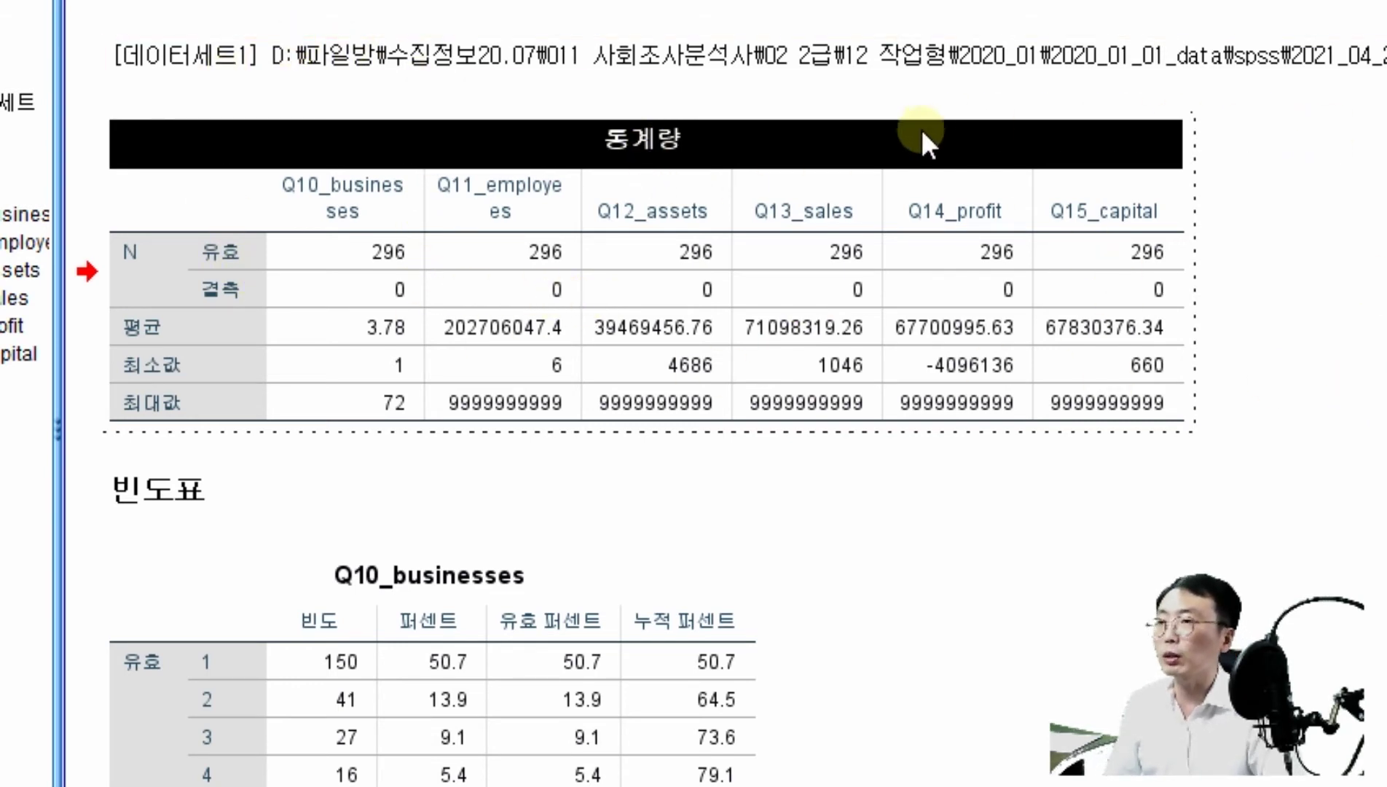
pyautogui.moveTo(453, 360); pyautogui.dragTo(1238, 391)
pyautogui.click(807, 434)
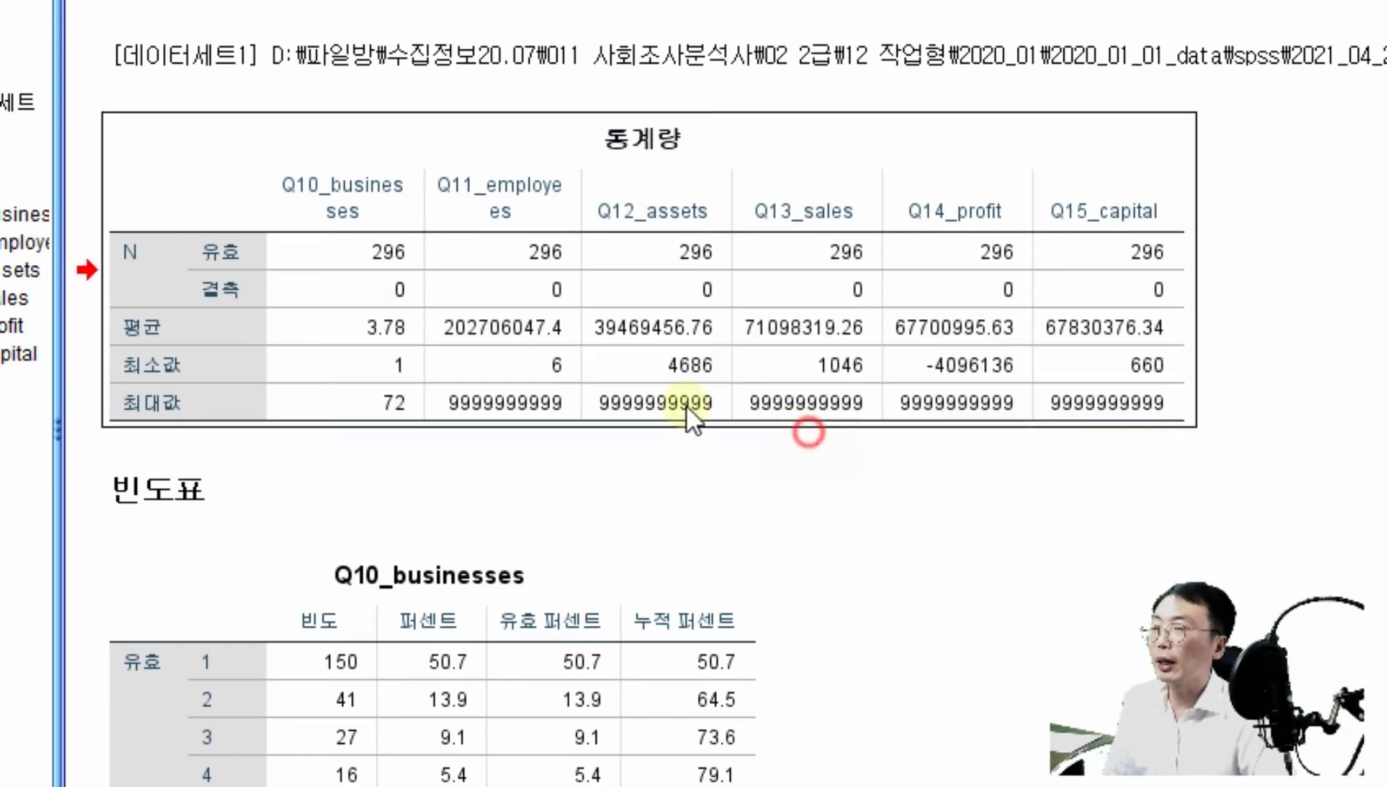
# - Format the mean, minimum and maximum cells of all variables in the 통계량 table as numbers (숫자) with 3 decimal places
pyautogui.doubleClick(380, 330)
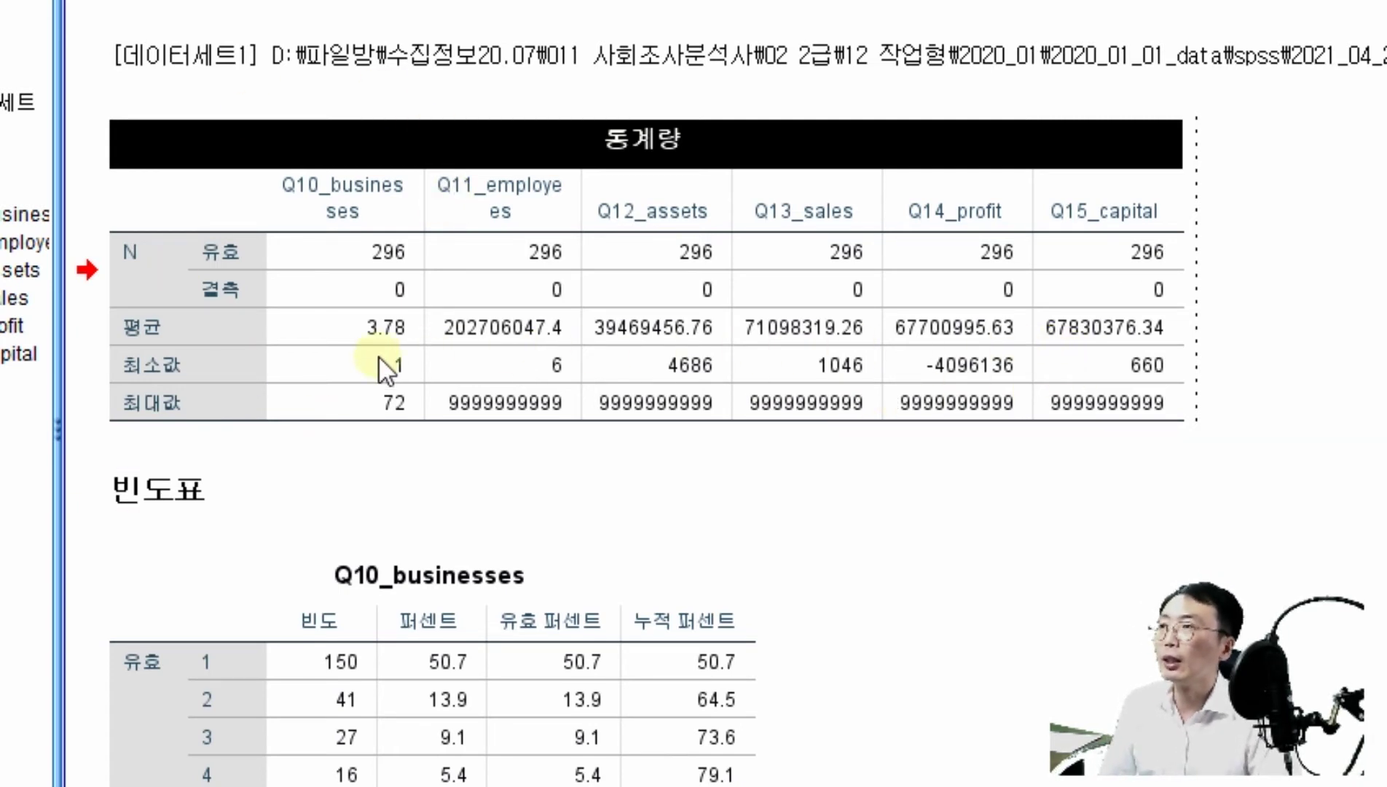
pyautogui.moveTo(374, 340); pyautogui.dragTo(1200, 419)
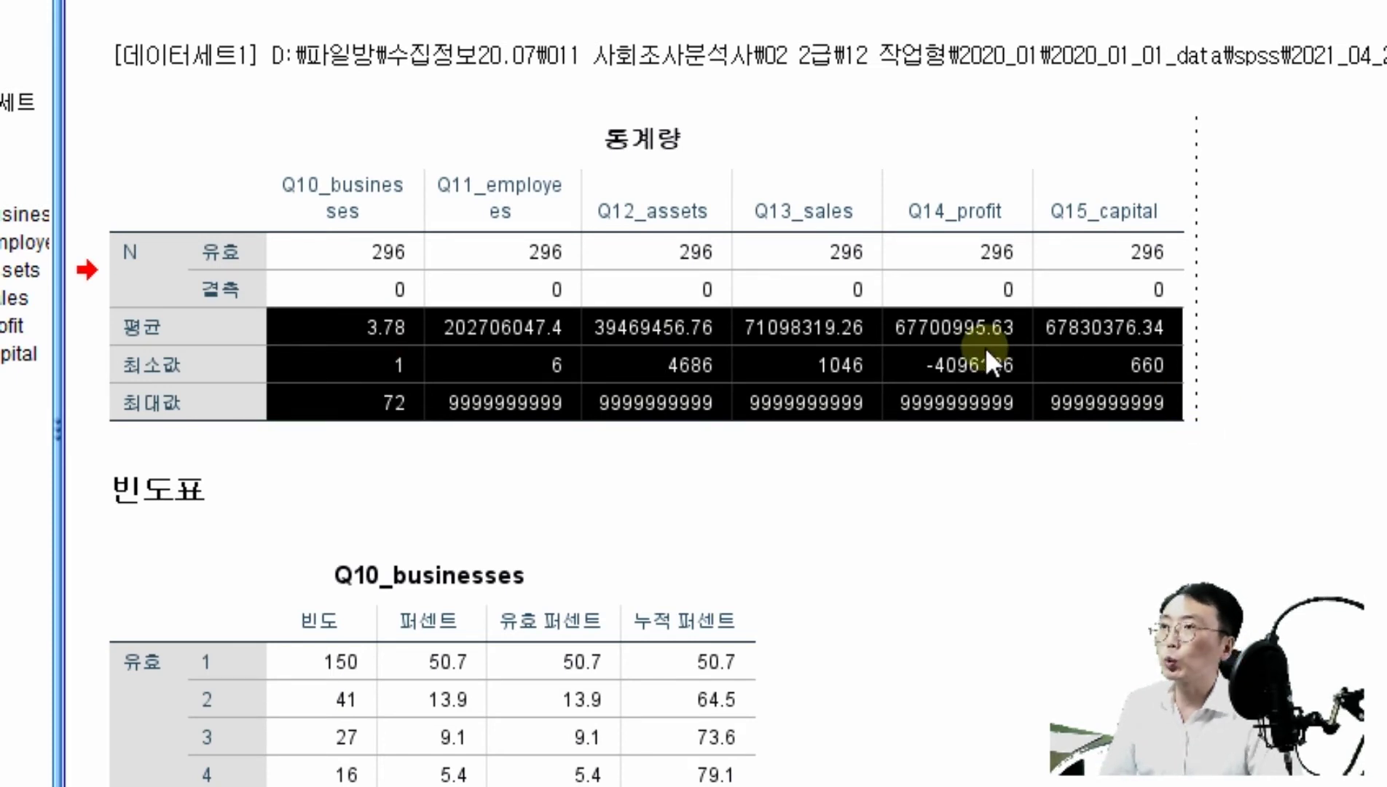
pyautogui.rightClick(978, 325)
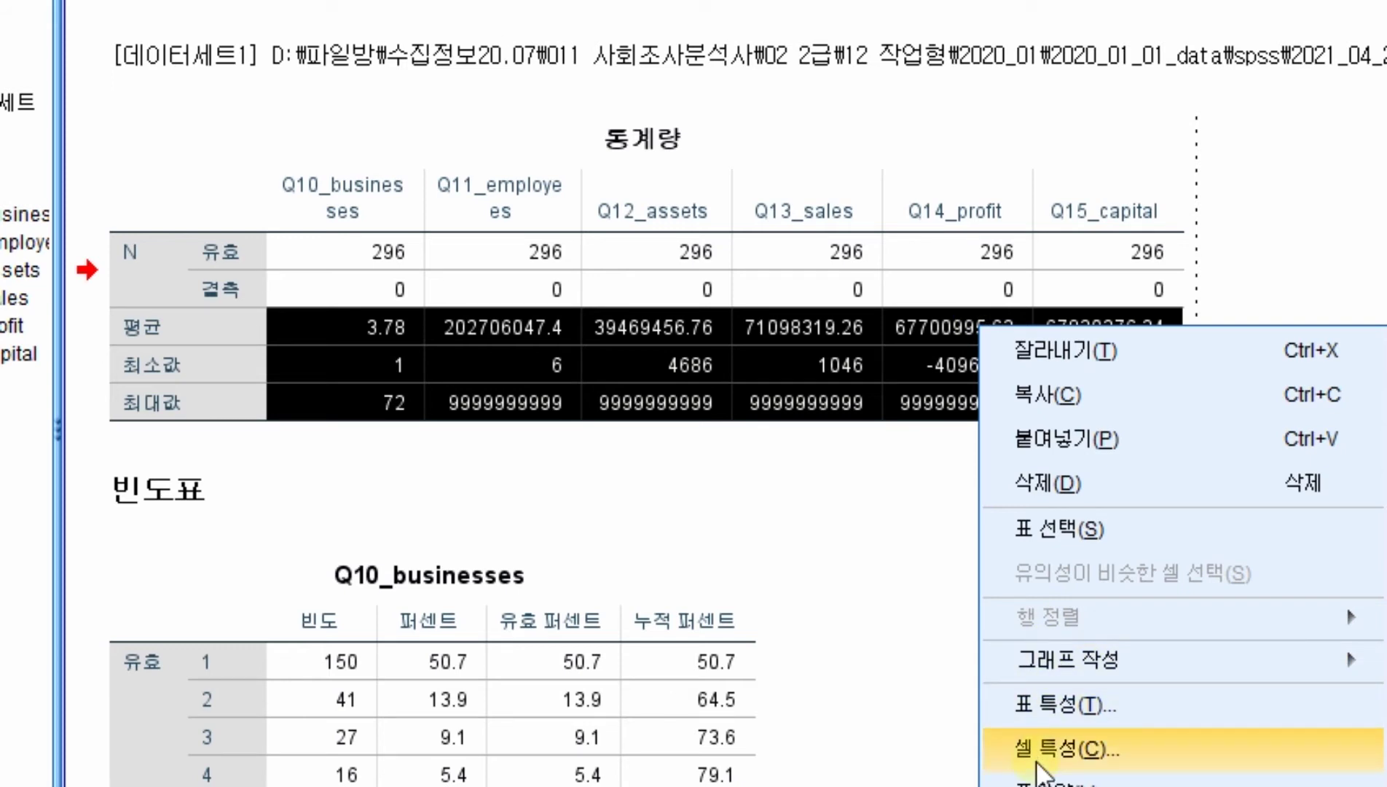
pyautogui.click(1038, 750)
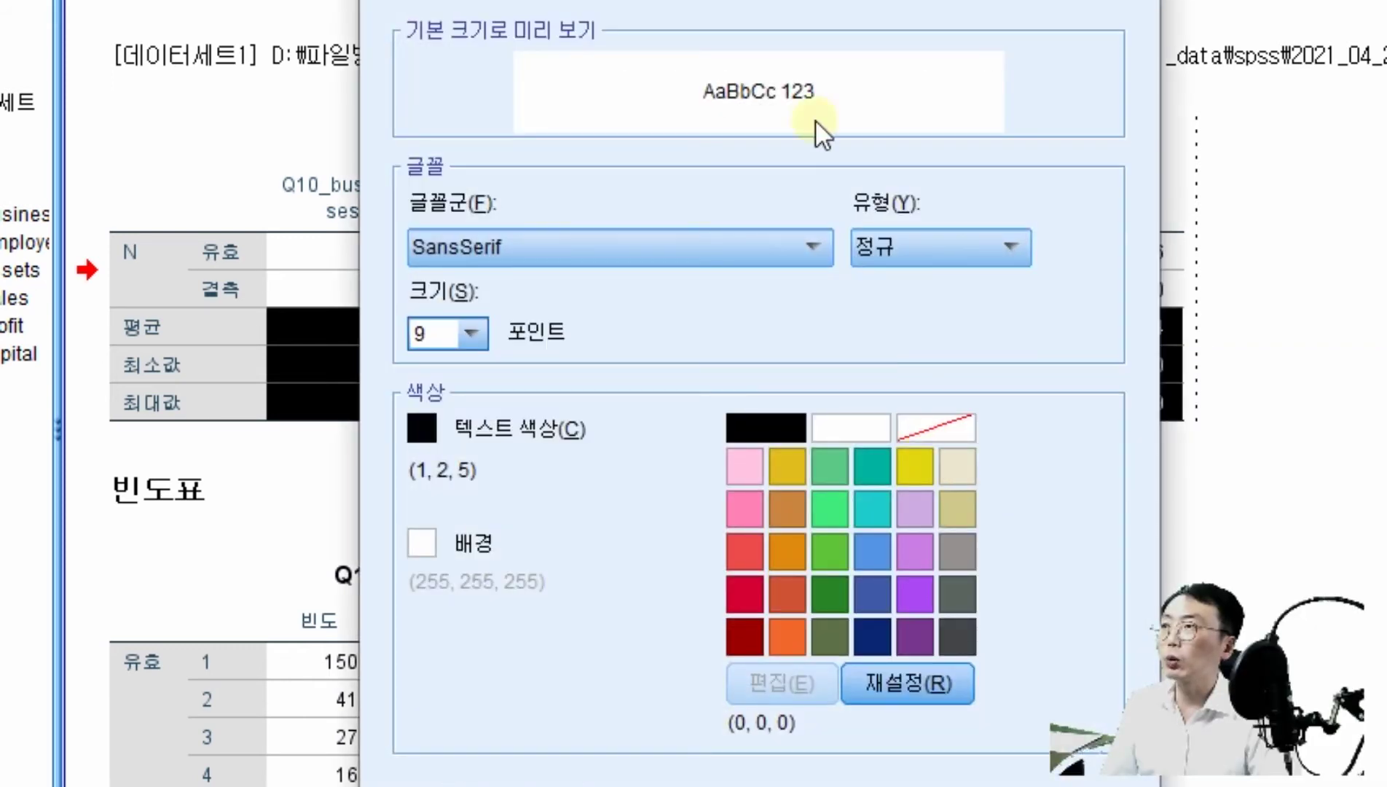
pyautogui.moveTo(749, 0); pyautogui.dragTo(768, 38)
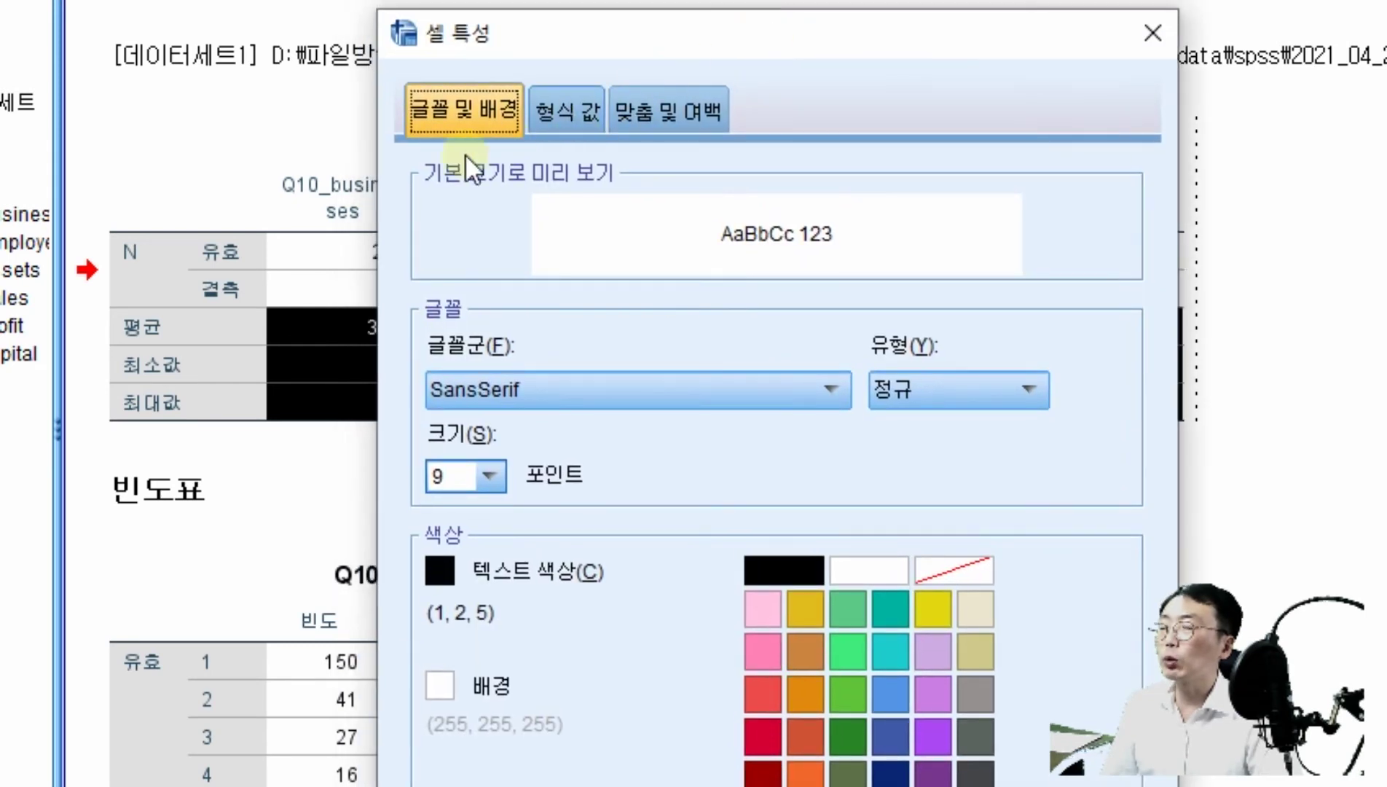
pyautogui.click(587, 106)
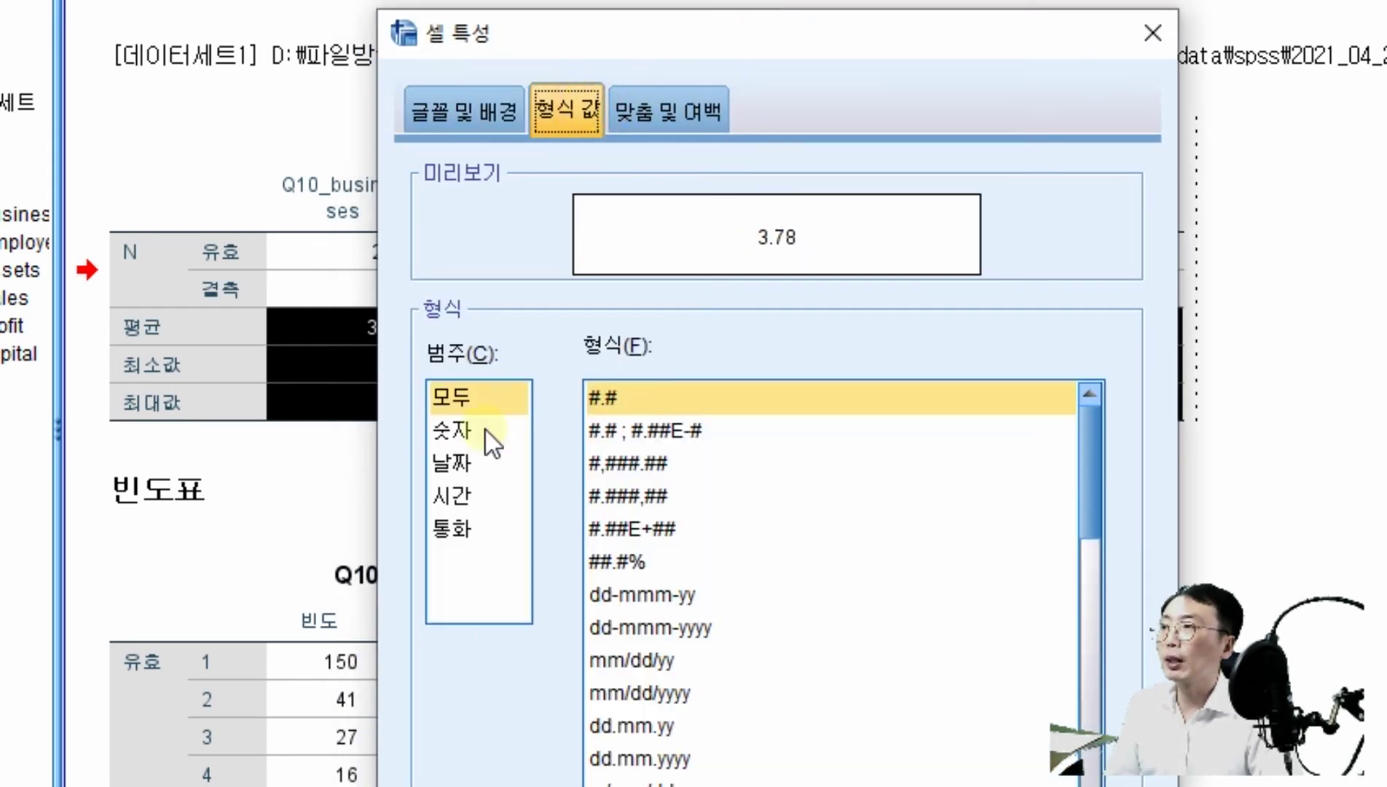
pyautogui.click(462, 435)
pyautogui.moveTo(785, 52); pyautogui.dragTo(757, 0)
pyautogui.click(821, 468)
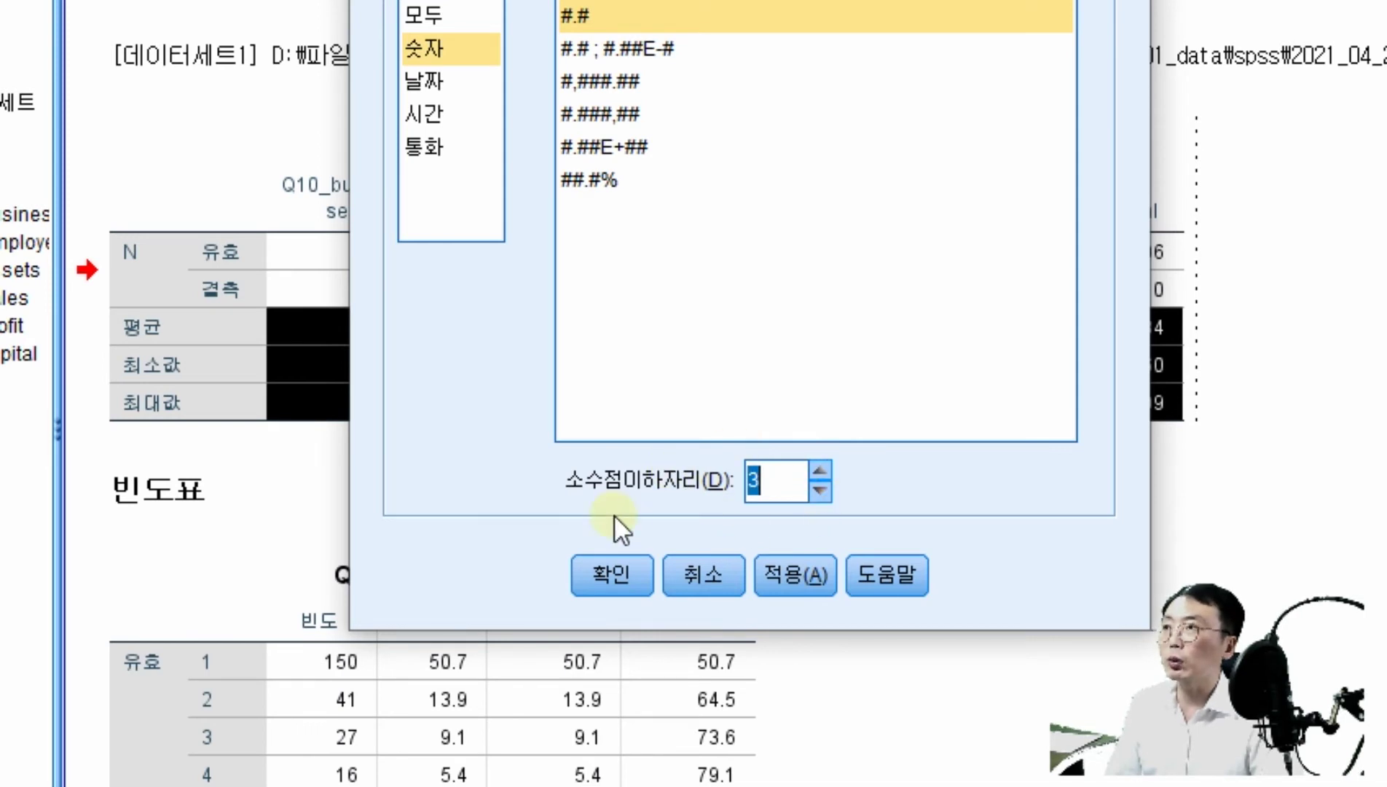
pyautogui.click(794, 577)
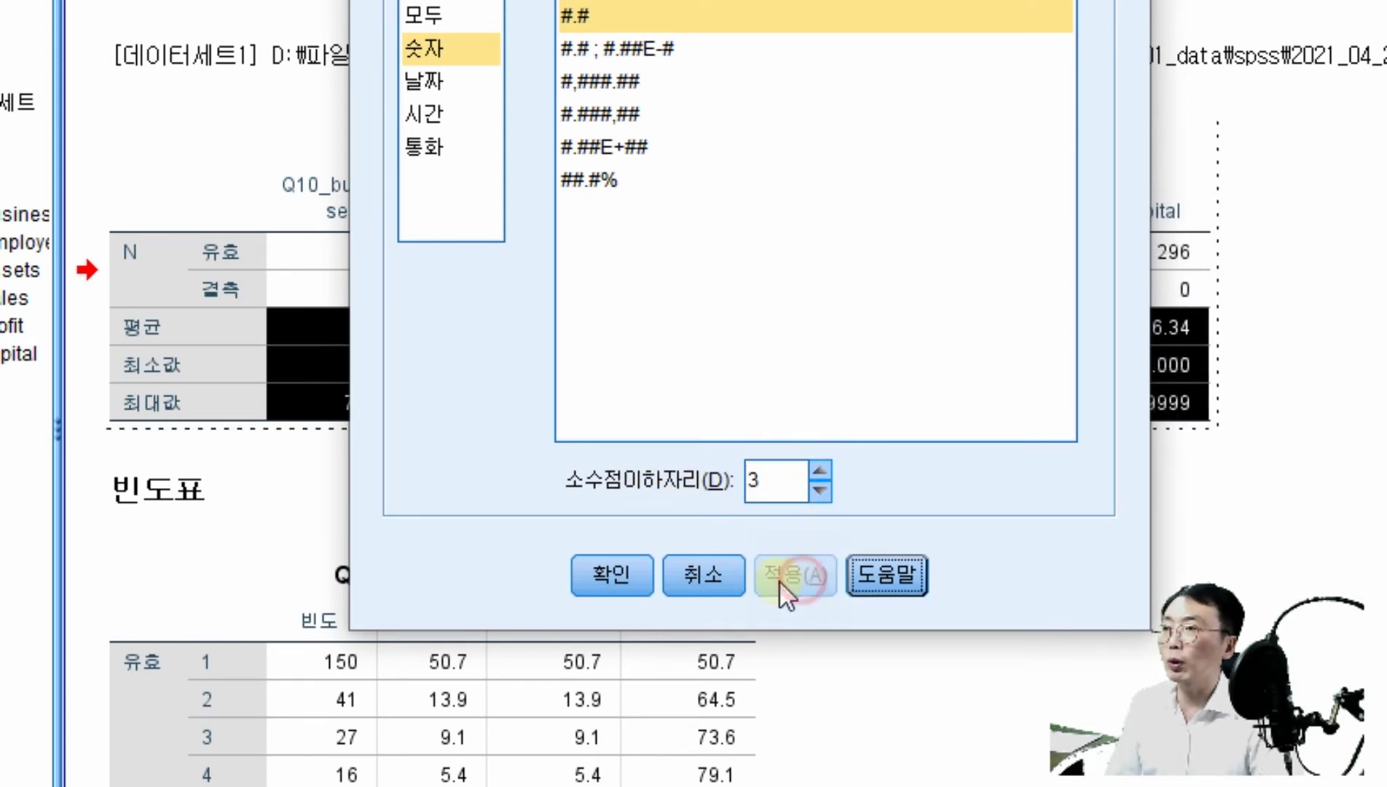
pyautogui.click(624, 579)
pyautogui.moveTo(1219, 327); pyautogui.dragTo(978, 344)
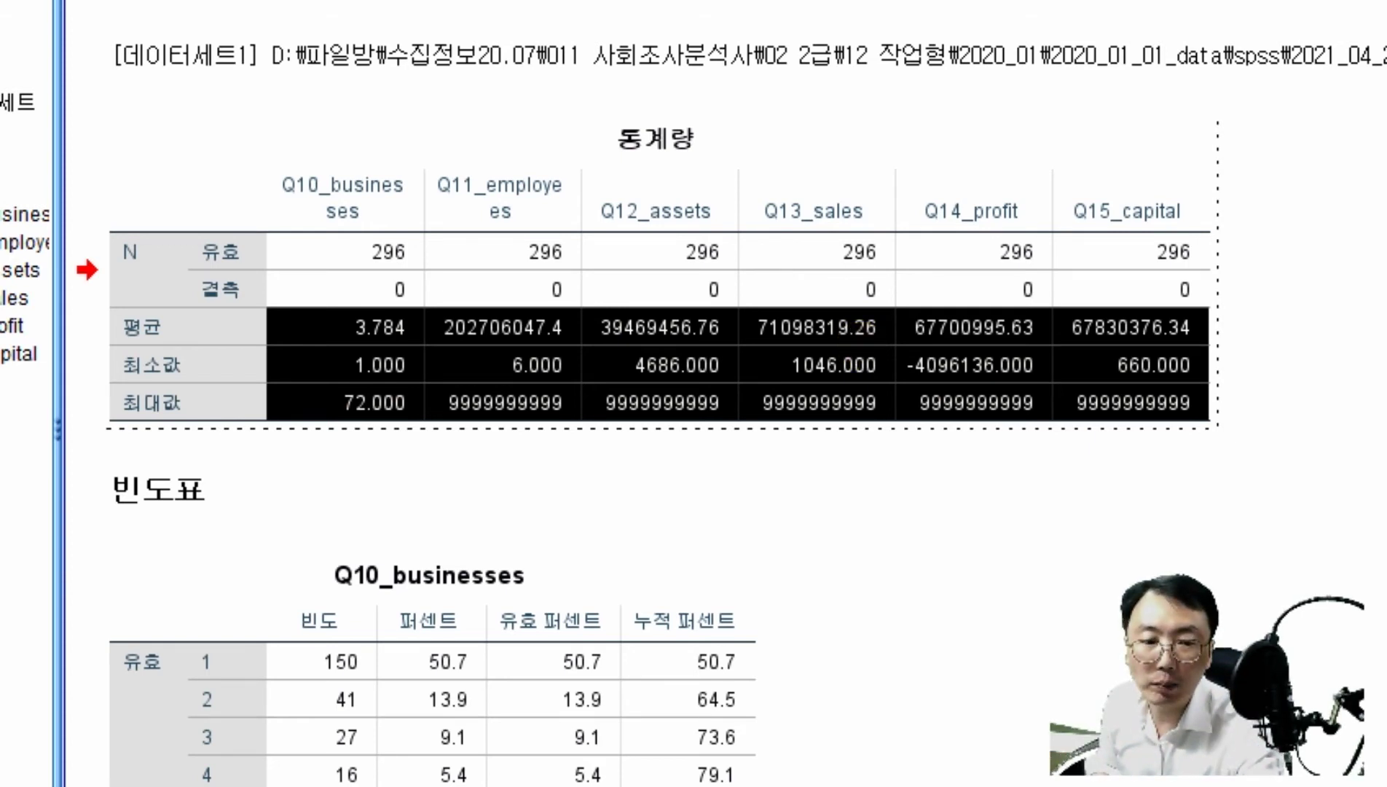
pyautogui.moveTo(612, 185)
pyautogui.mouseDown()
pyautogui.moveTo(676, 184)
pyautogui.moveTo(672, 317)
pyautogui.mouseUp()
pyautogui.moveTo(588, 264); pyautogui.dragTo(672, 261)
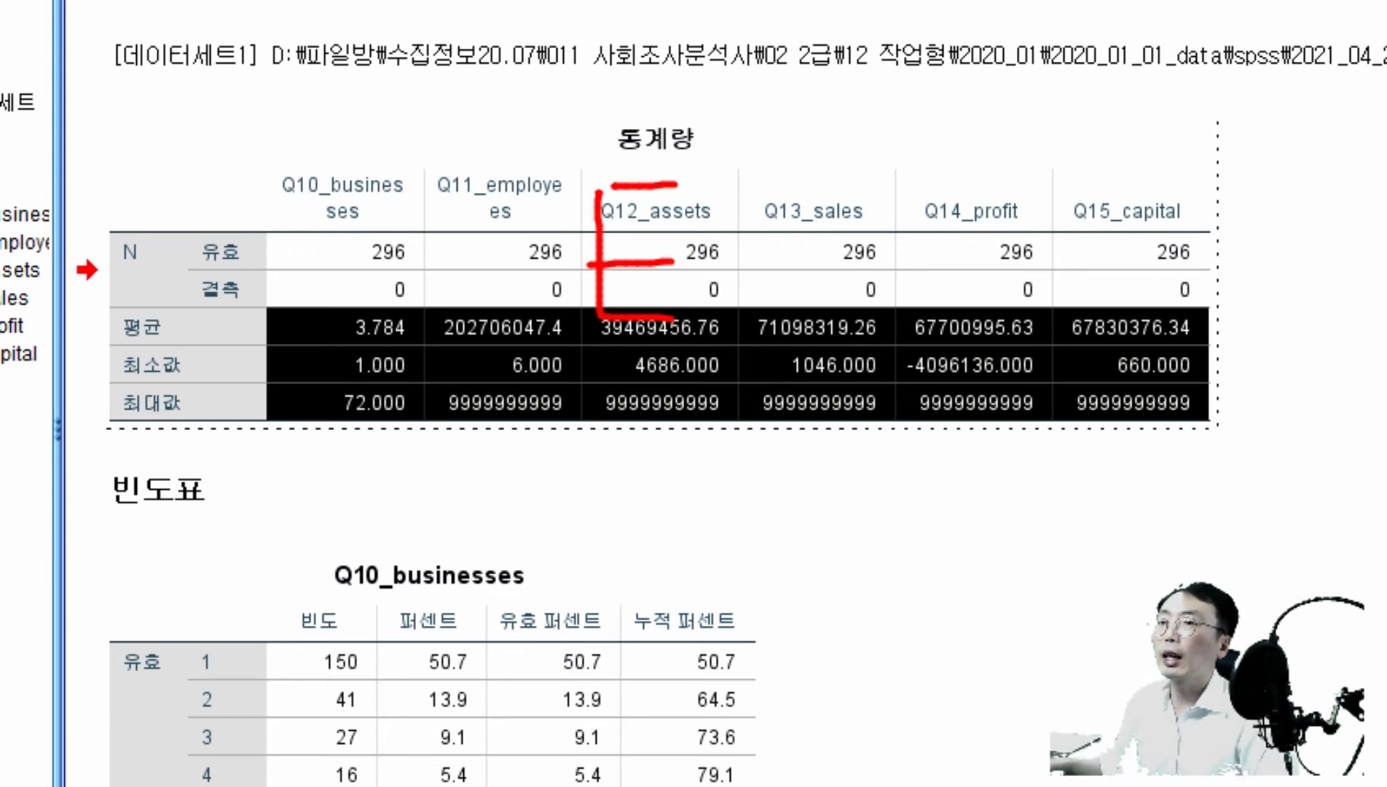
pyautogui.press('e')
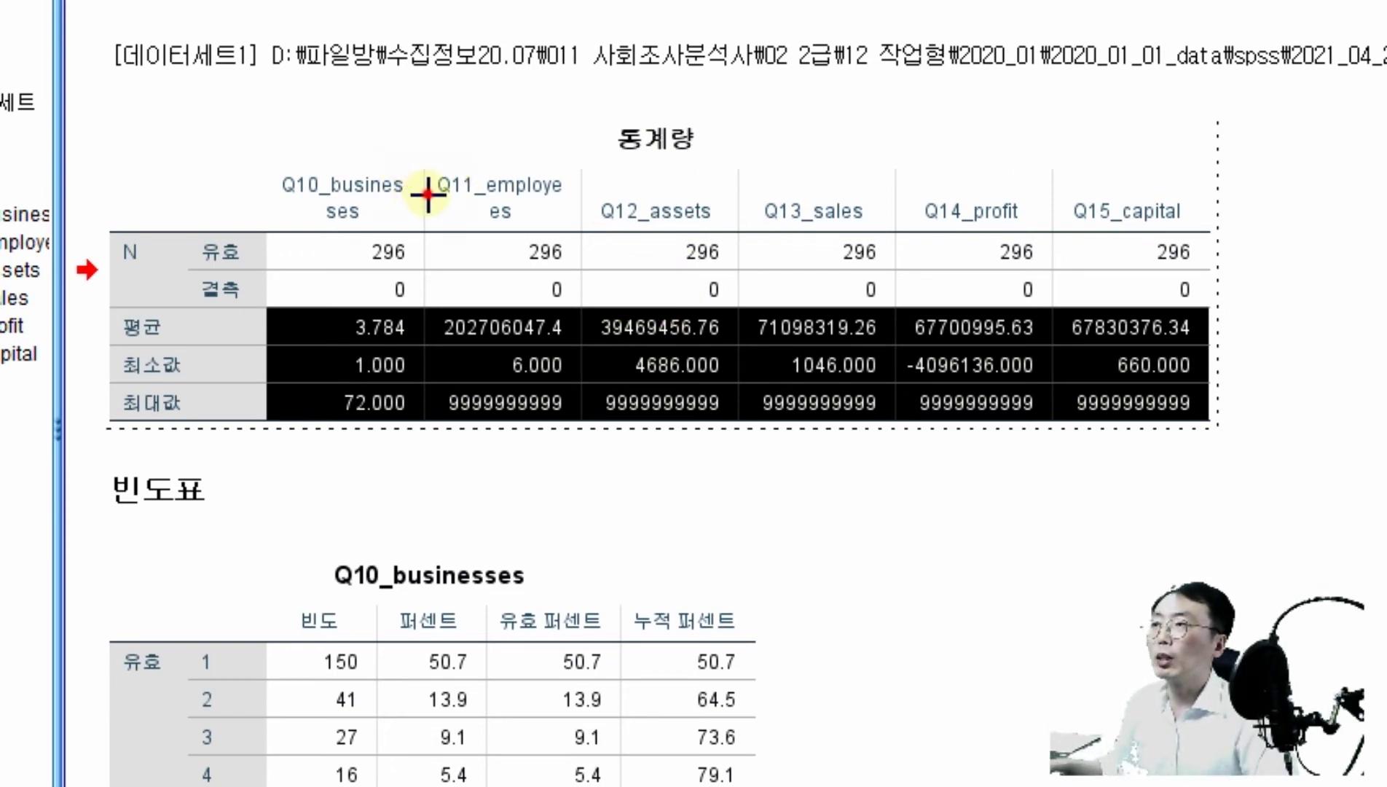
pyautogui.press('Escape')
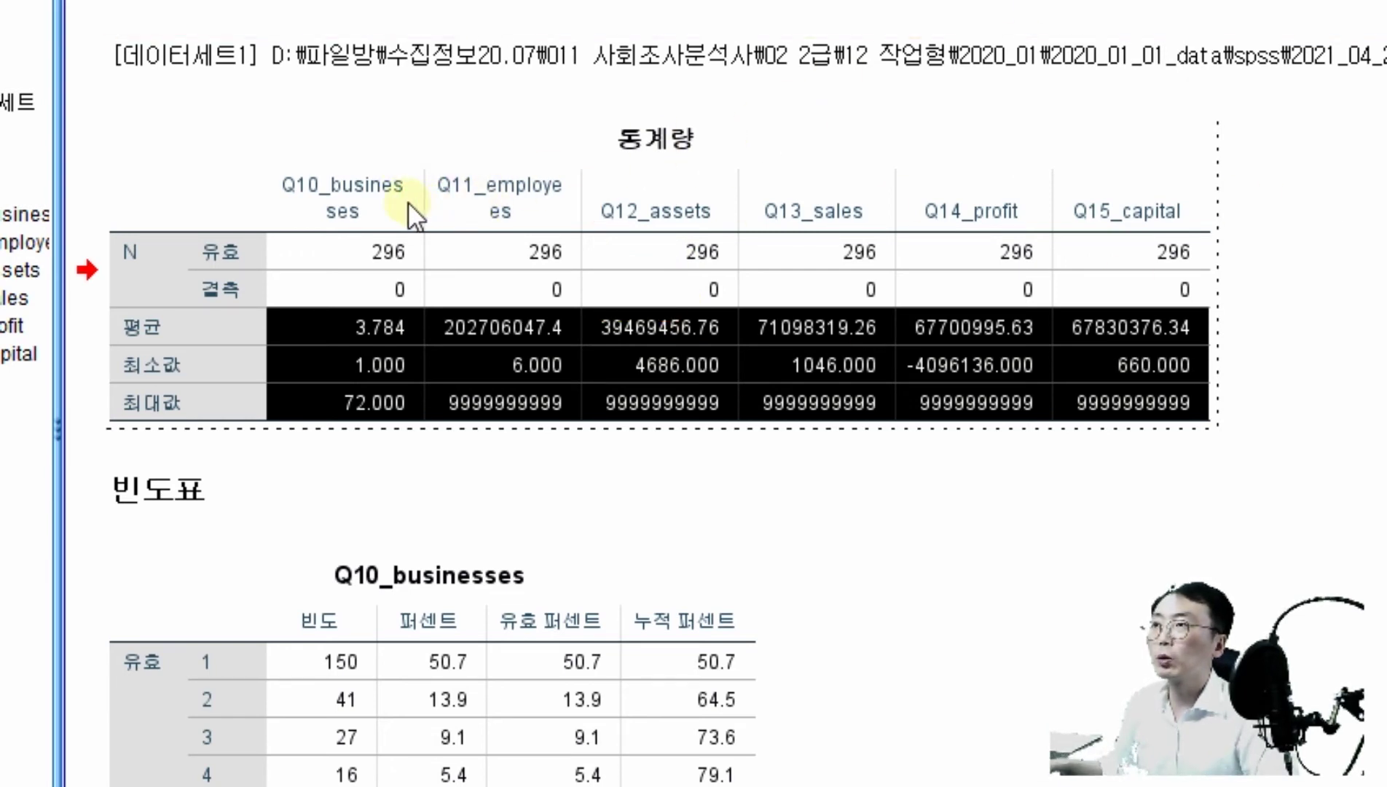
# - Widen the Q10_businesses and Q11_employees columns of the 통계량 table so their headers fit on one line
pyautogui.moveTo(419, 203); pyautogui.dragTo(552, 202)
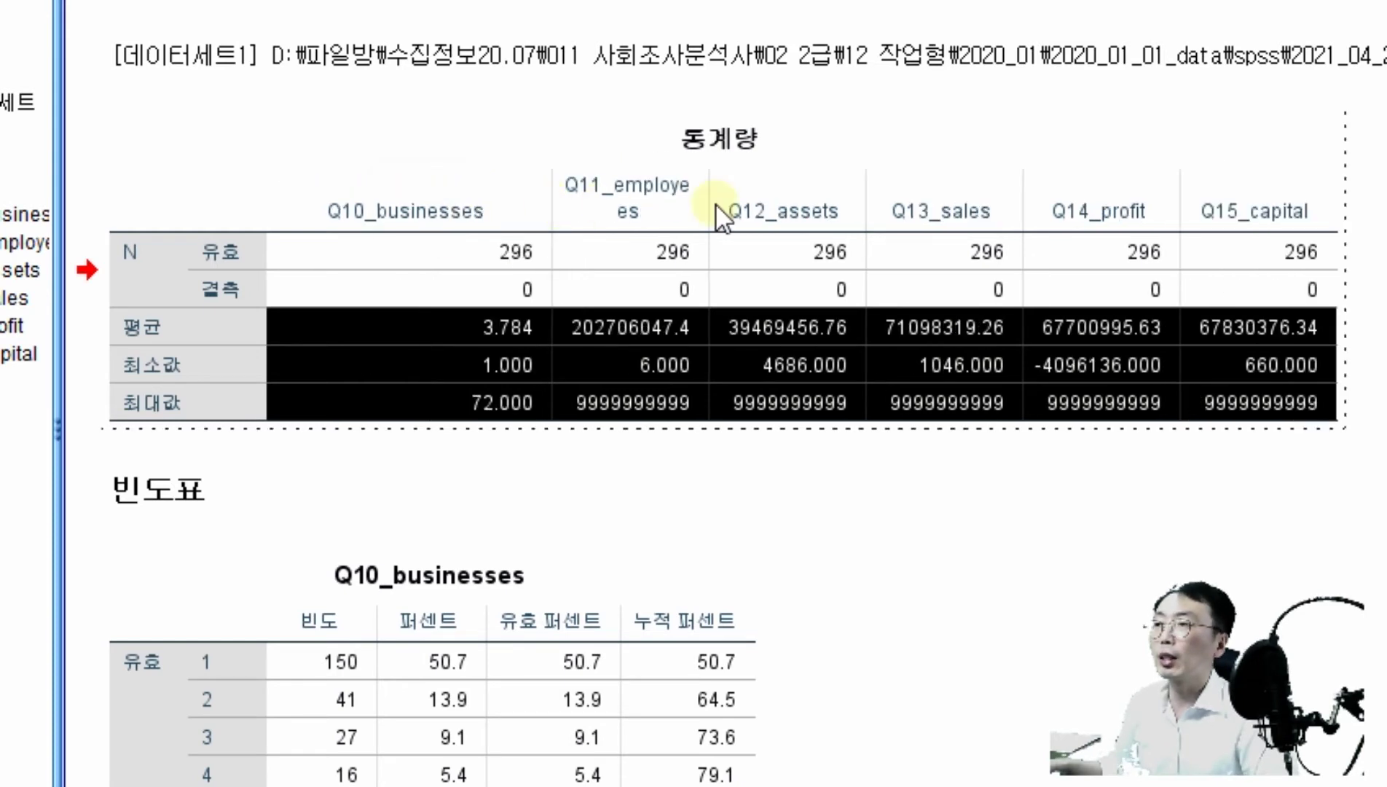
pyautogui.moveTo(707, 204); pyautogui.dragTo(814, 203)
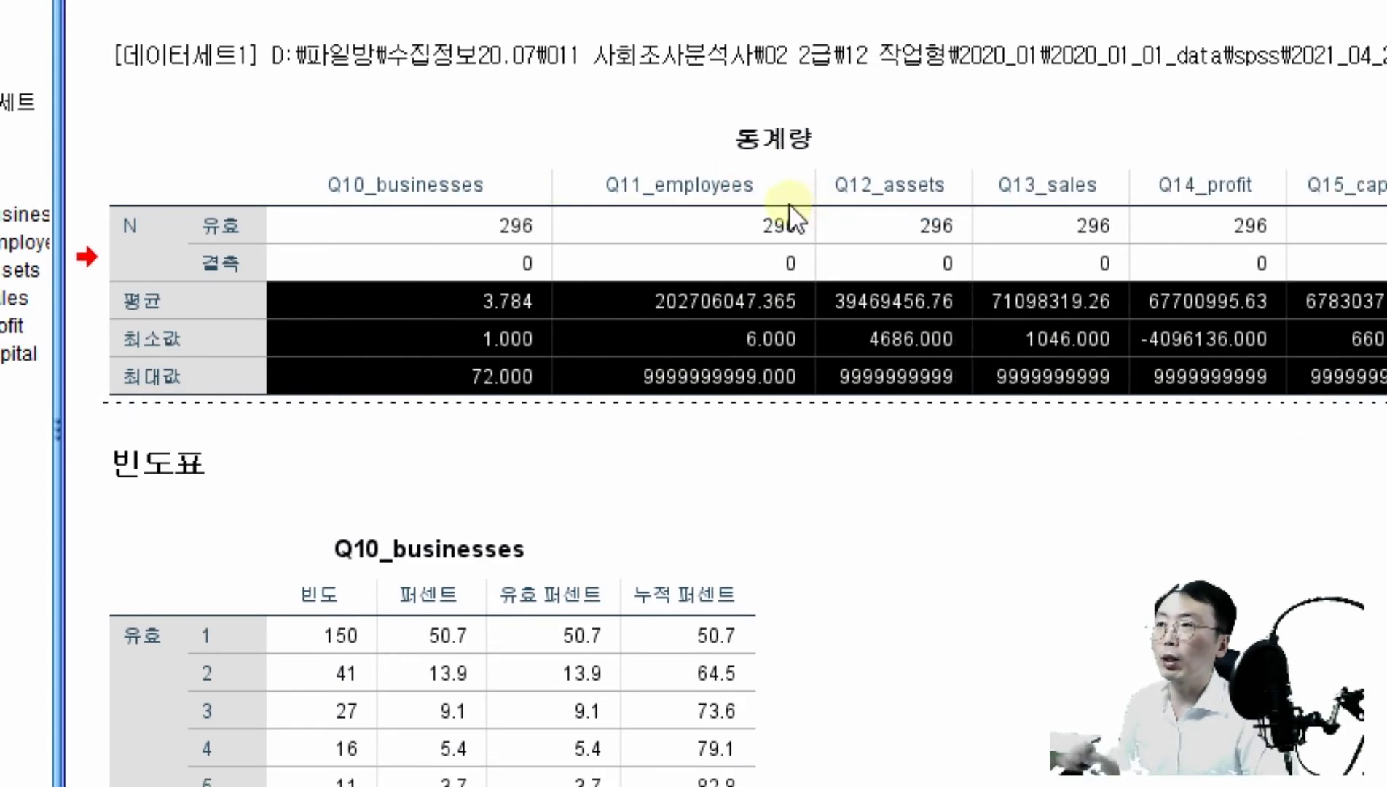
# - Inspect the full-precision means (평균) of Q11_employees, Q12_assets and Q10_businesses in the 통계량 table, then leave table editing
pyautogui.click(758, 302)
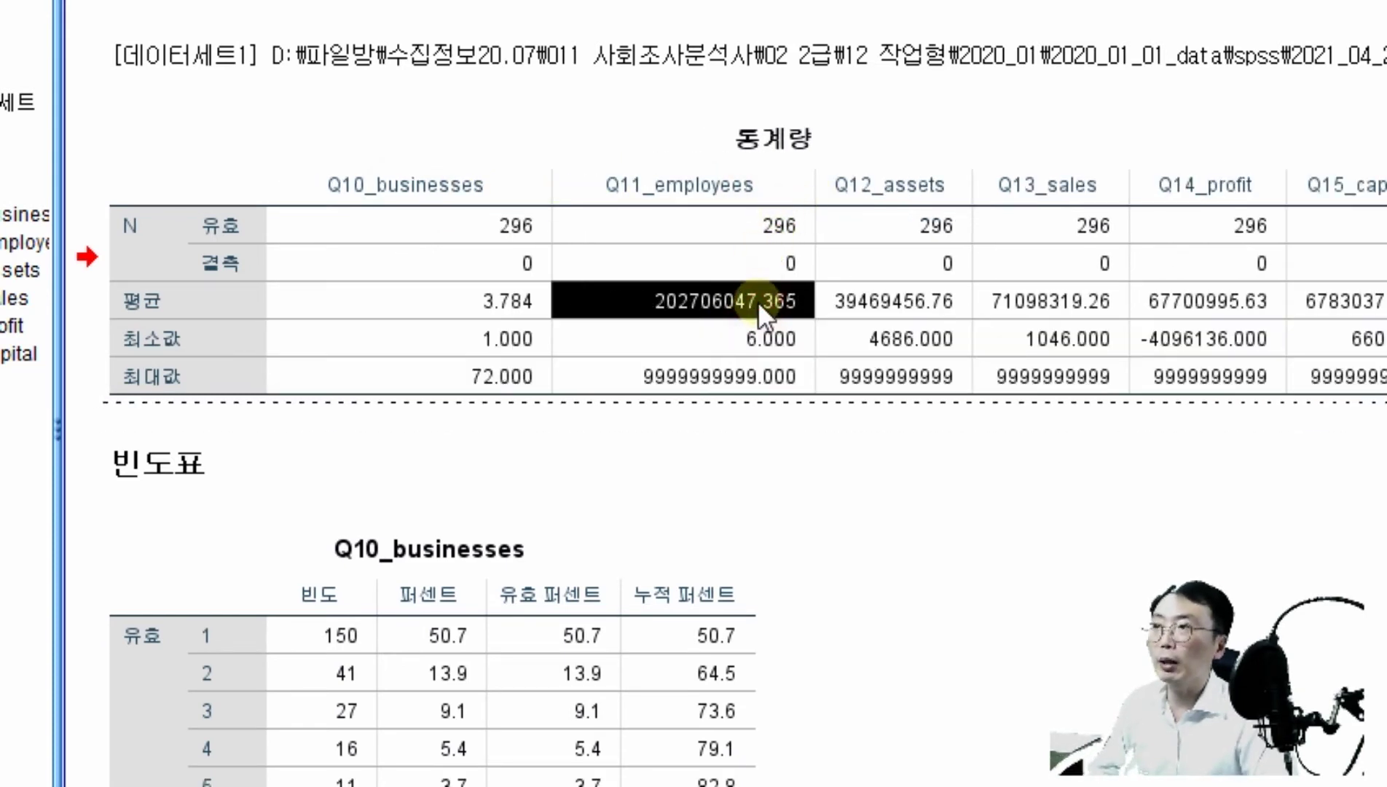
pyautogui.doubleClick(758, 302)
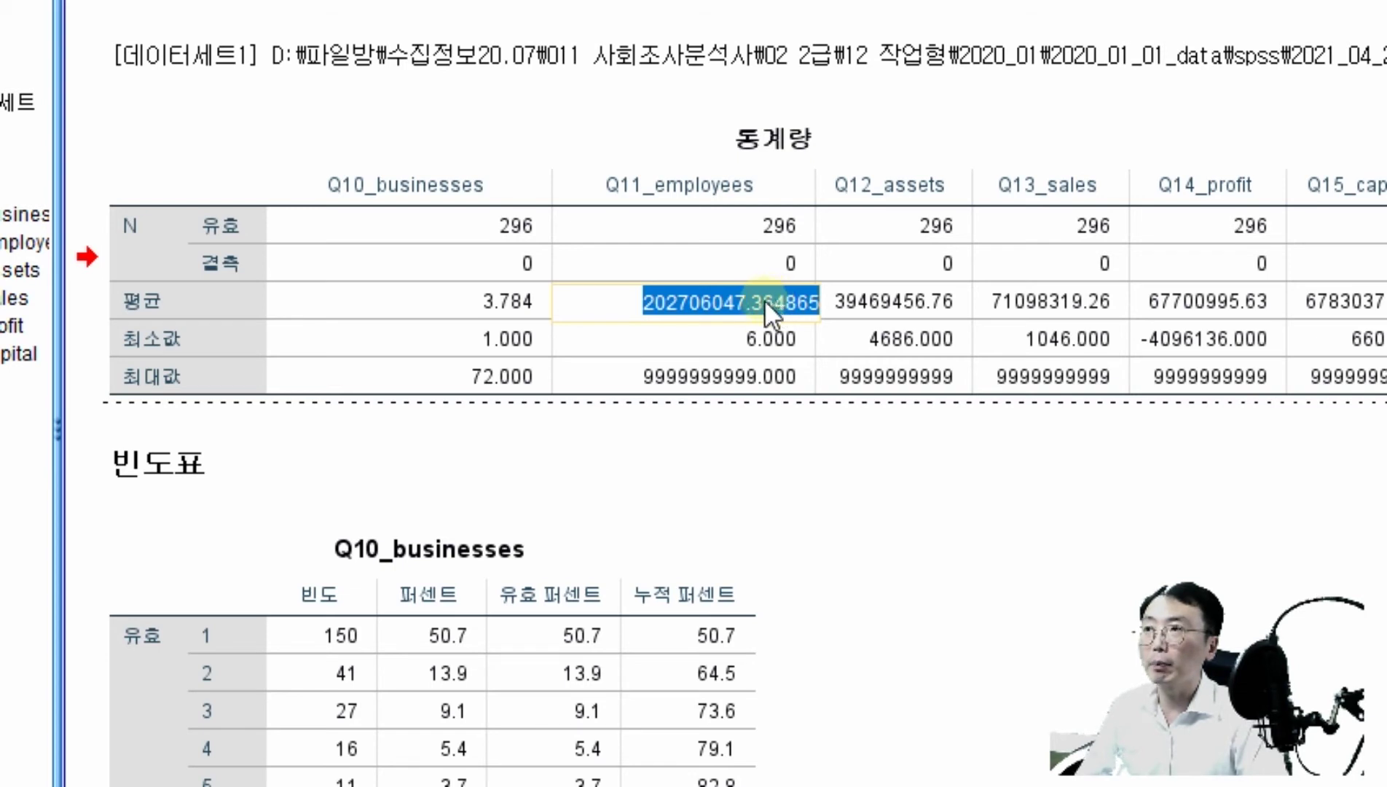
pyautogui.doubleClick(914, 302)
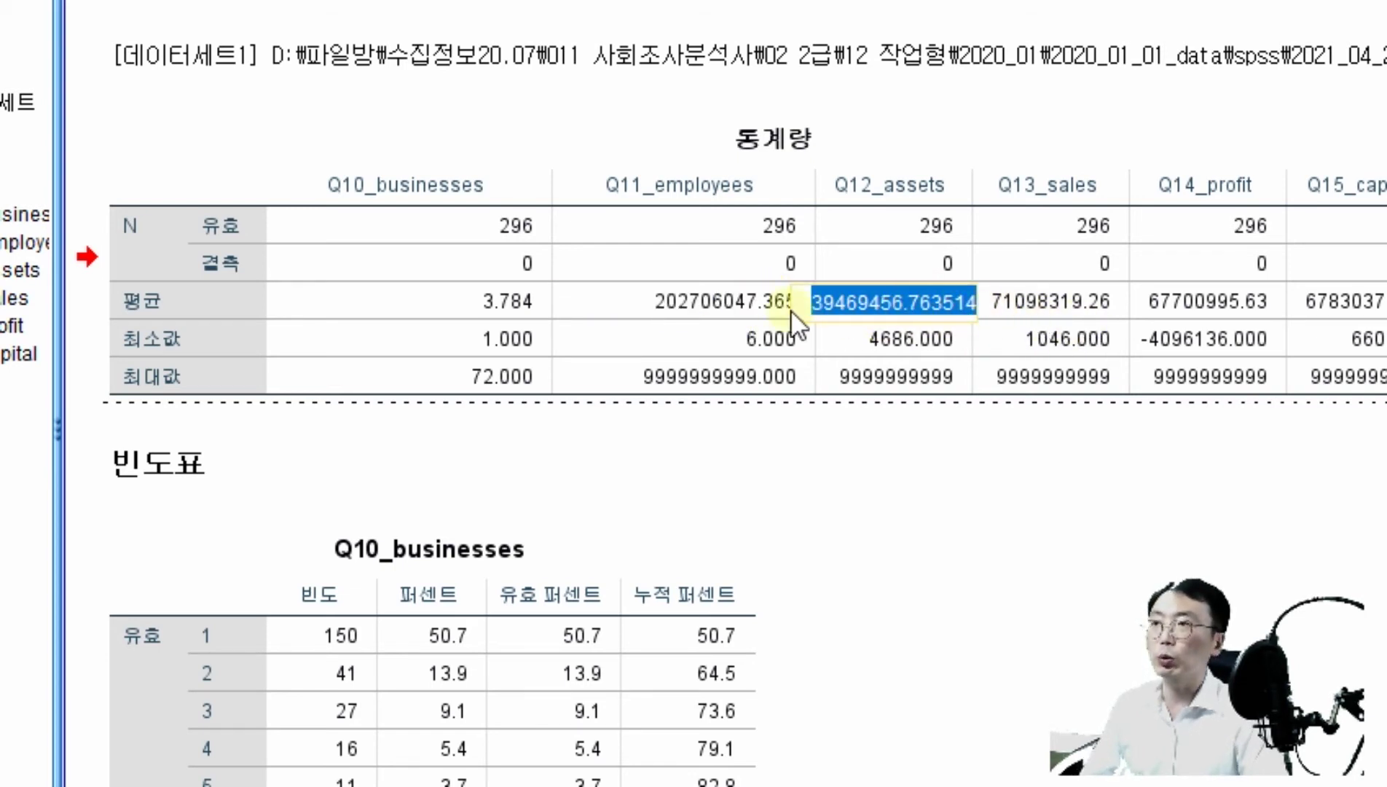
pyautogui.doubleClick(514, 300)
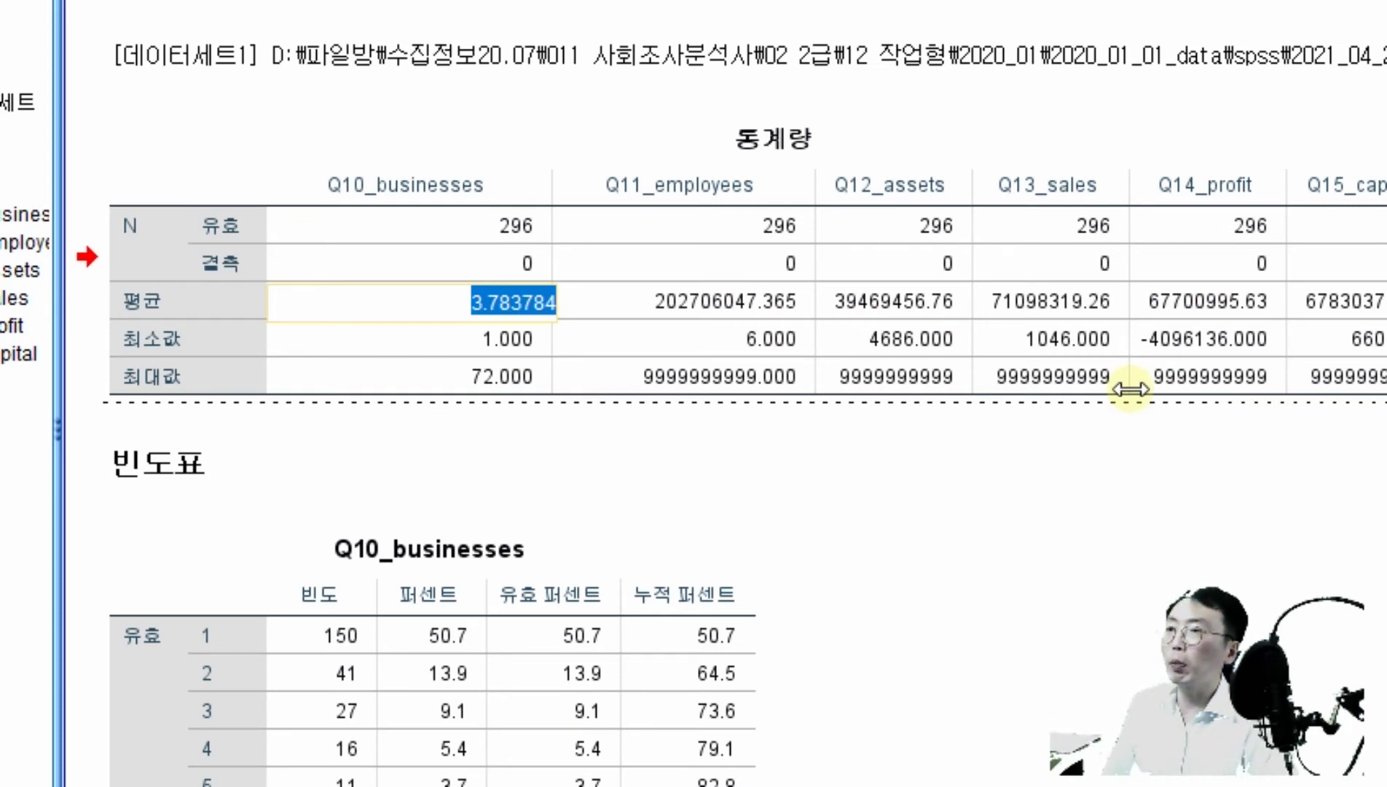
pyautogui.click(772, 455)
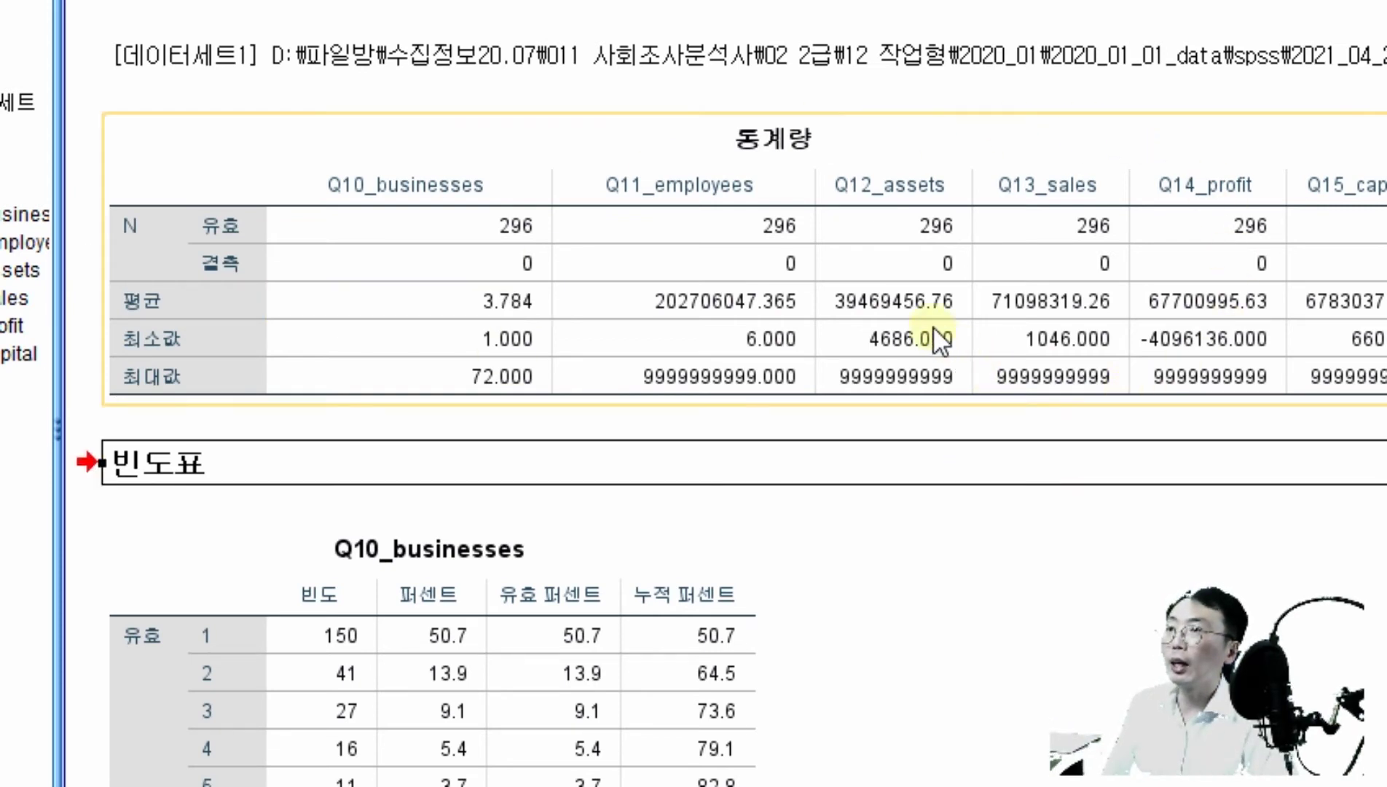
# - Open the 통계량 table in the pivot table editor and select the mean, minimum and maximum cells of all variables
pyautogui.click(870, 293)
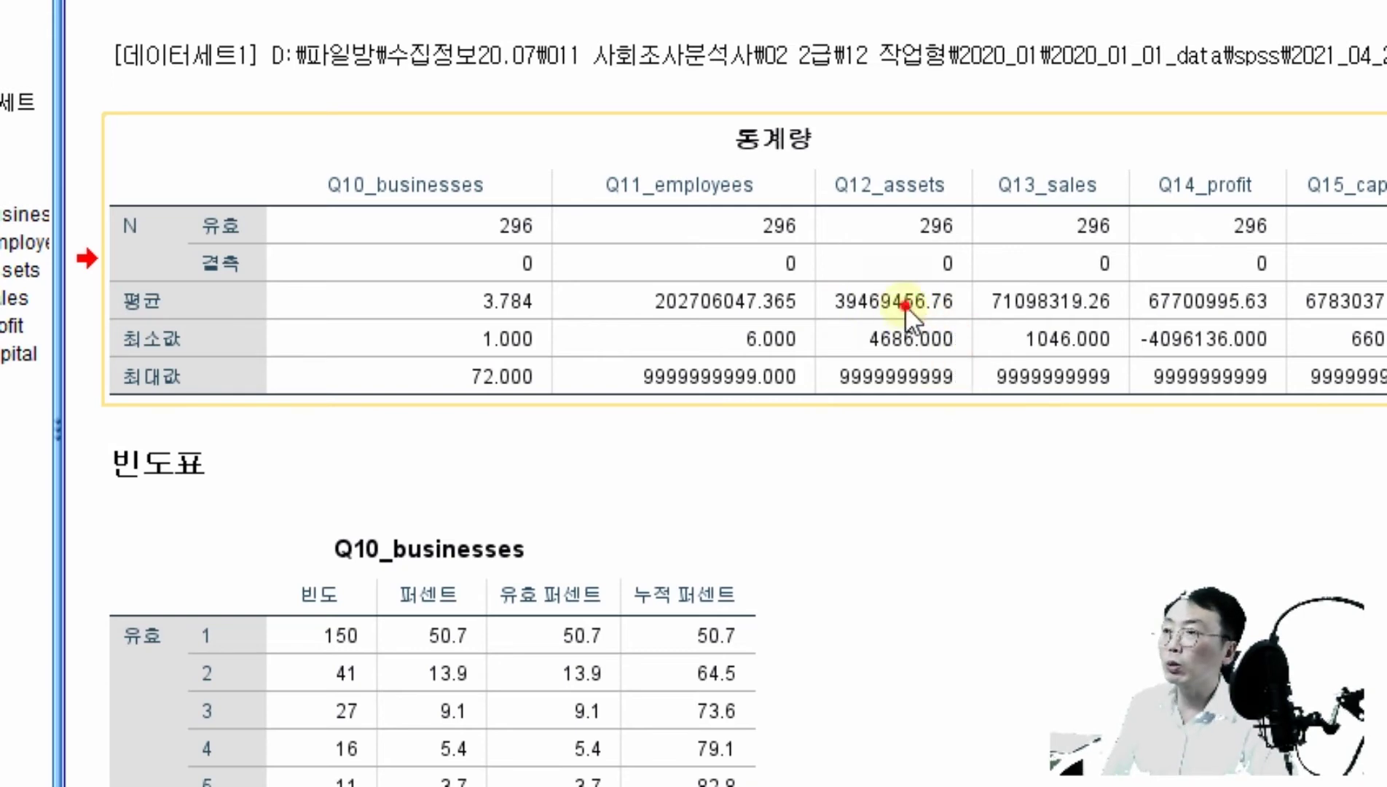
pyautogui.doubleClick(488, 298)
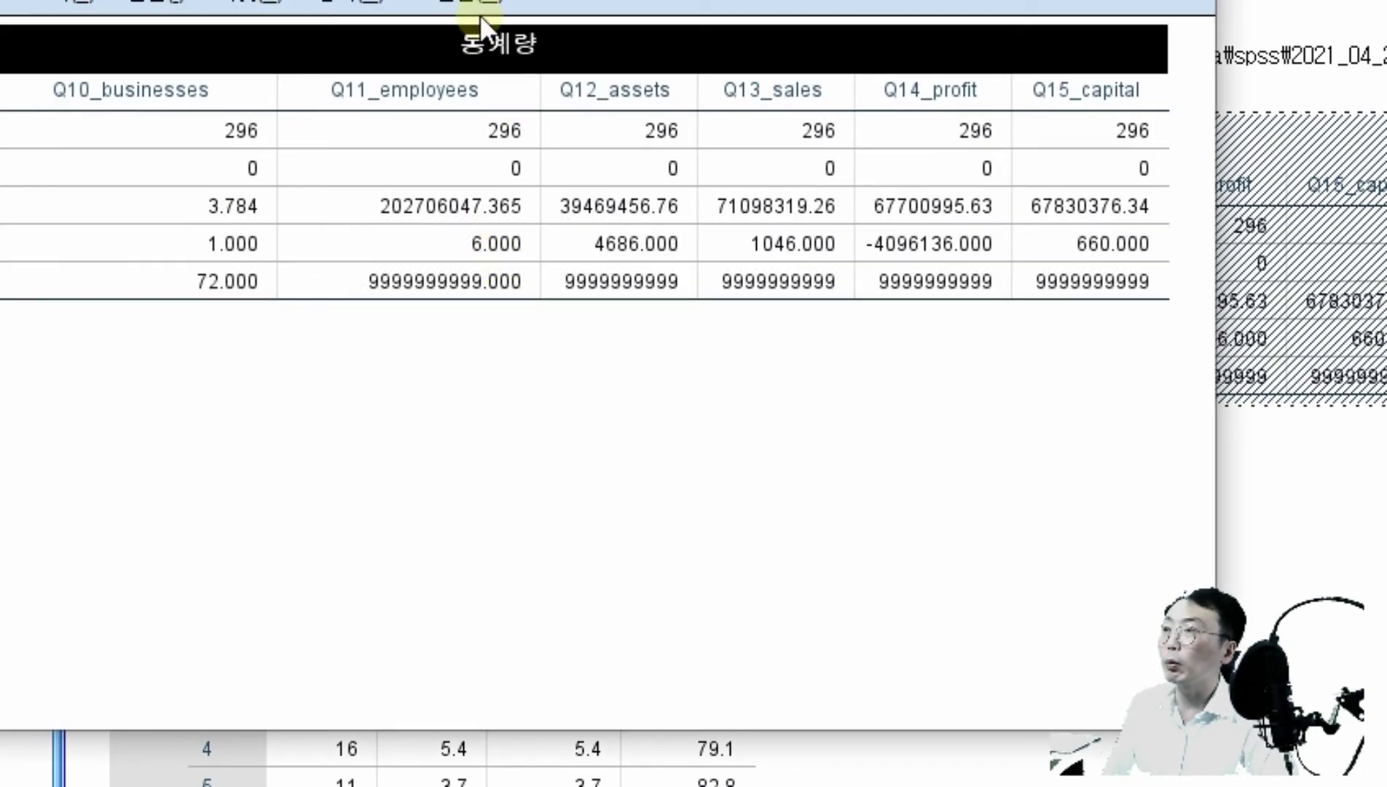
pyautogui.moveTo(53, 22); pyautogui.dragTo(357, 51)
pyautogui.moveTo(406, 300); pyautogui.dragTo(1370, 408)
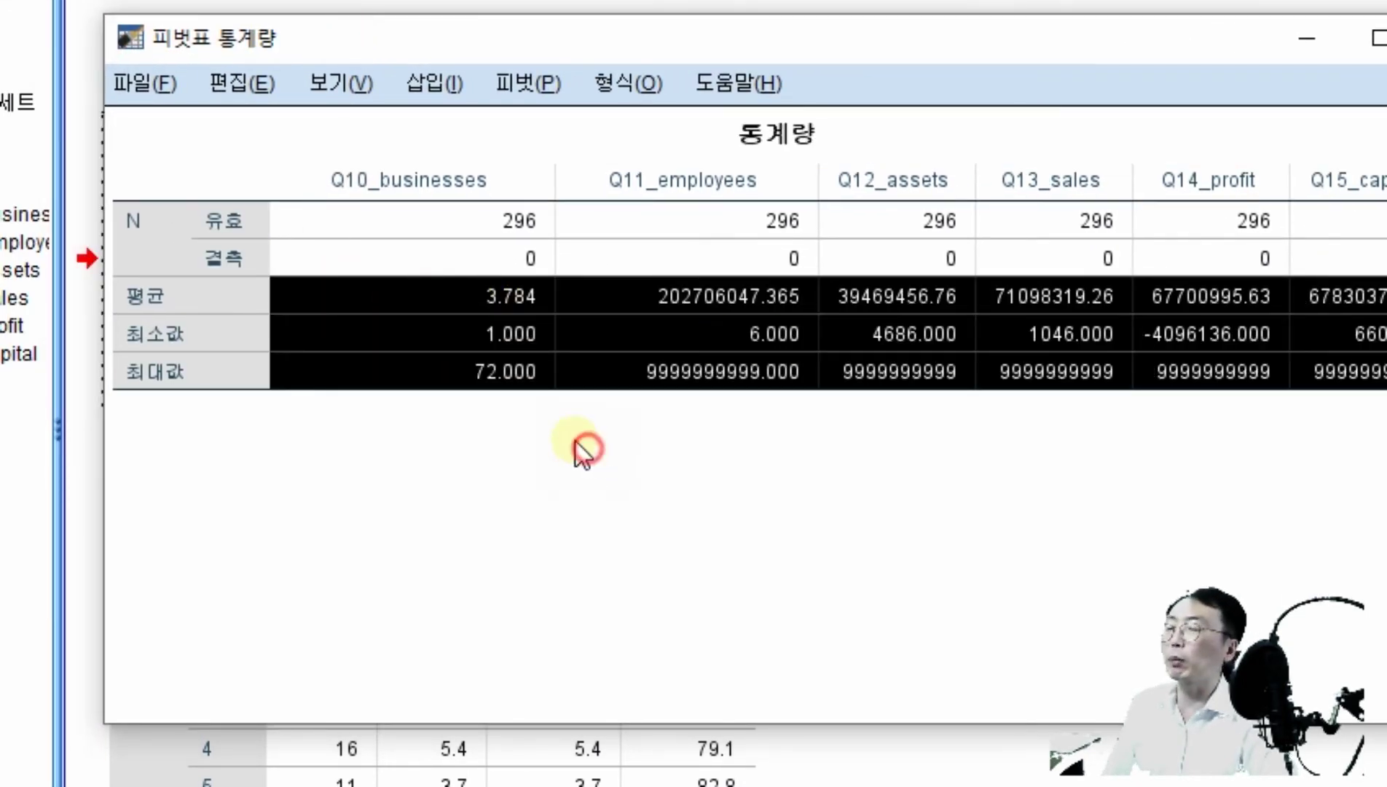
pyautogui.click(413, 285)
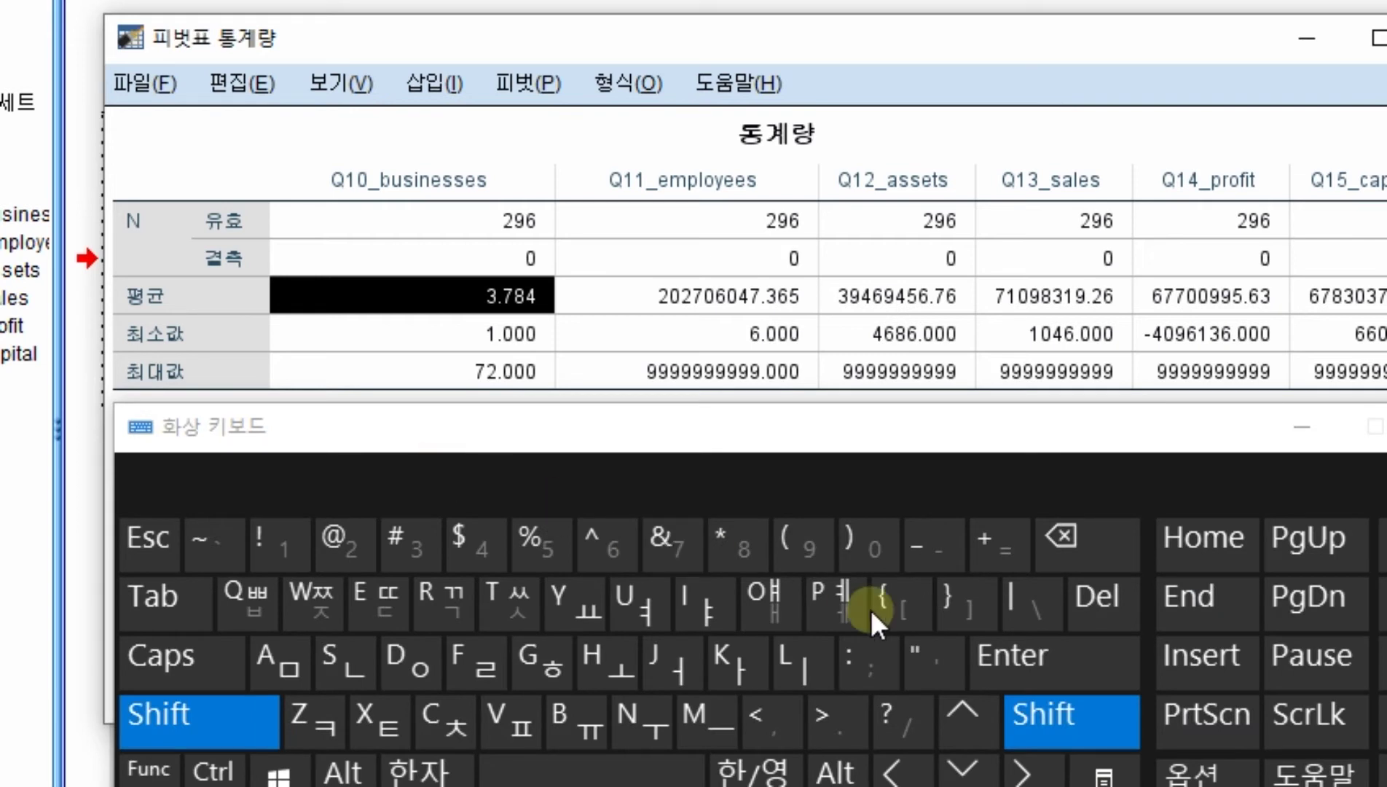
pyautogui.keyDown('ctrl'); pyautogui.keyDown('shift'); pyautogui.click(1013, 771); pyautogui.keyUp('shift'); pyautogui.keyUp('ctrl')
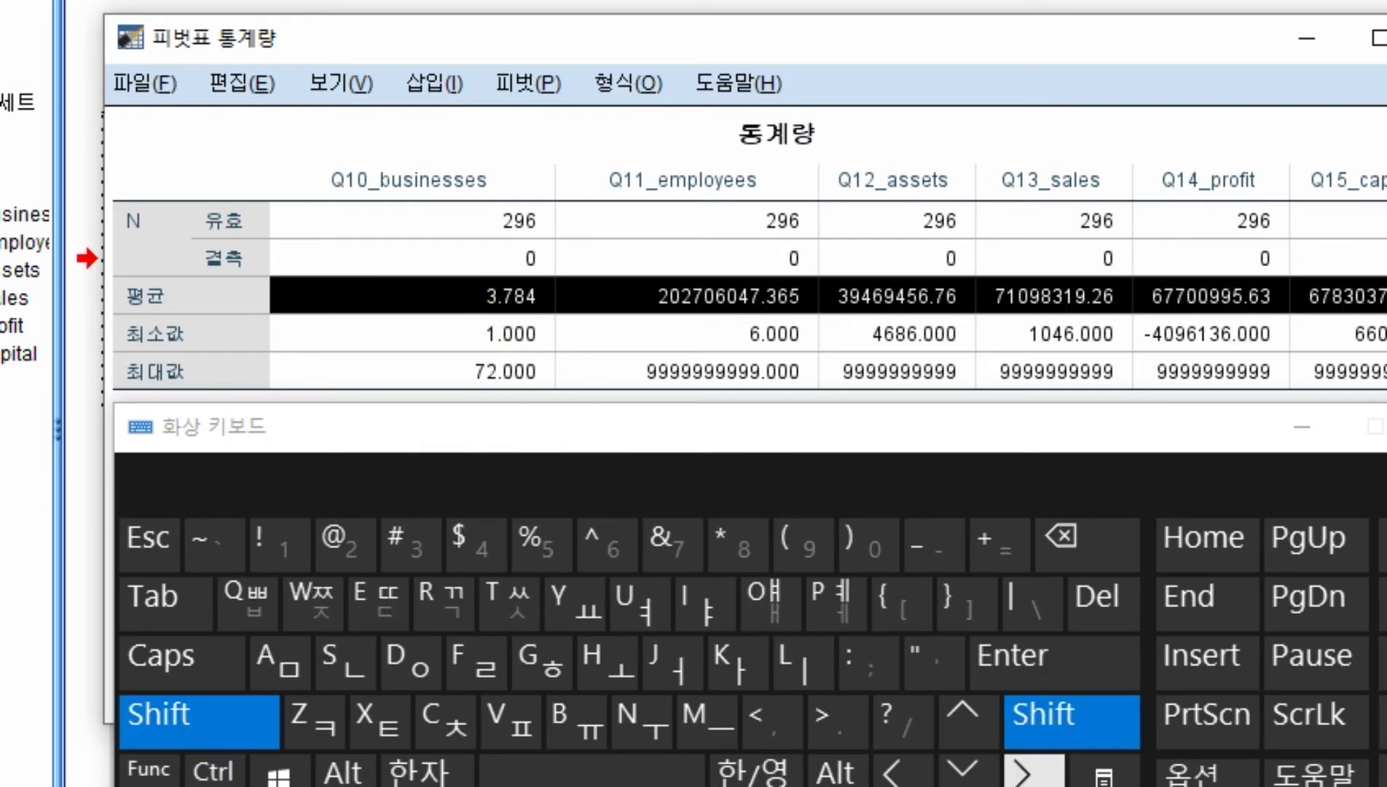
pyautogui.hotkey('shift', 'Down')
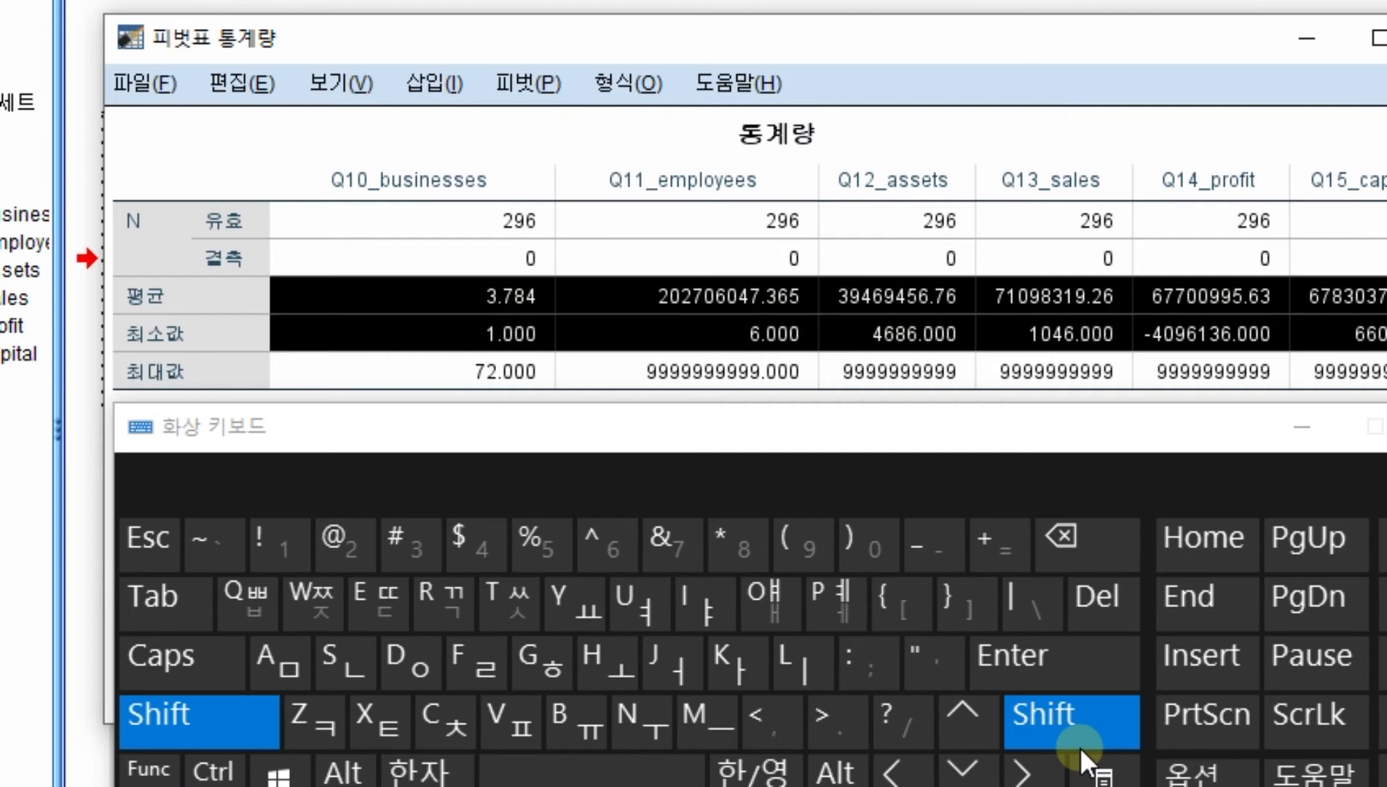
pyautogui.click(963, 769)
pyautogui.click(1009, 707)
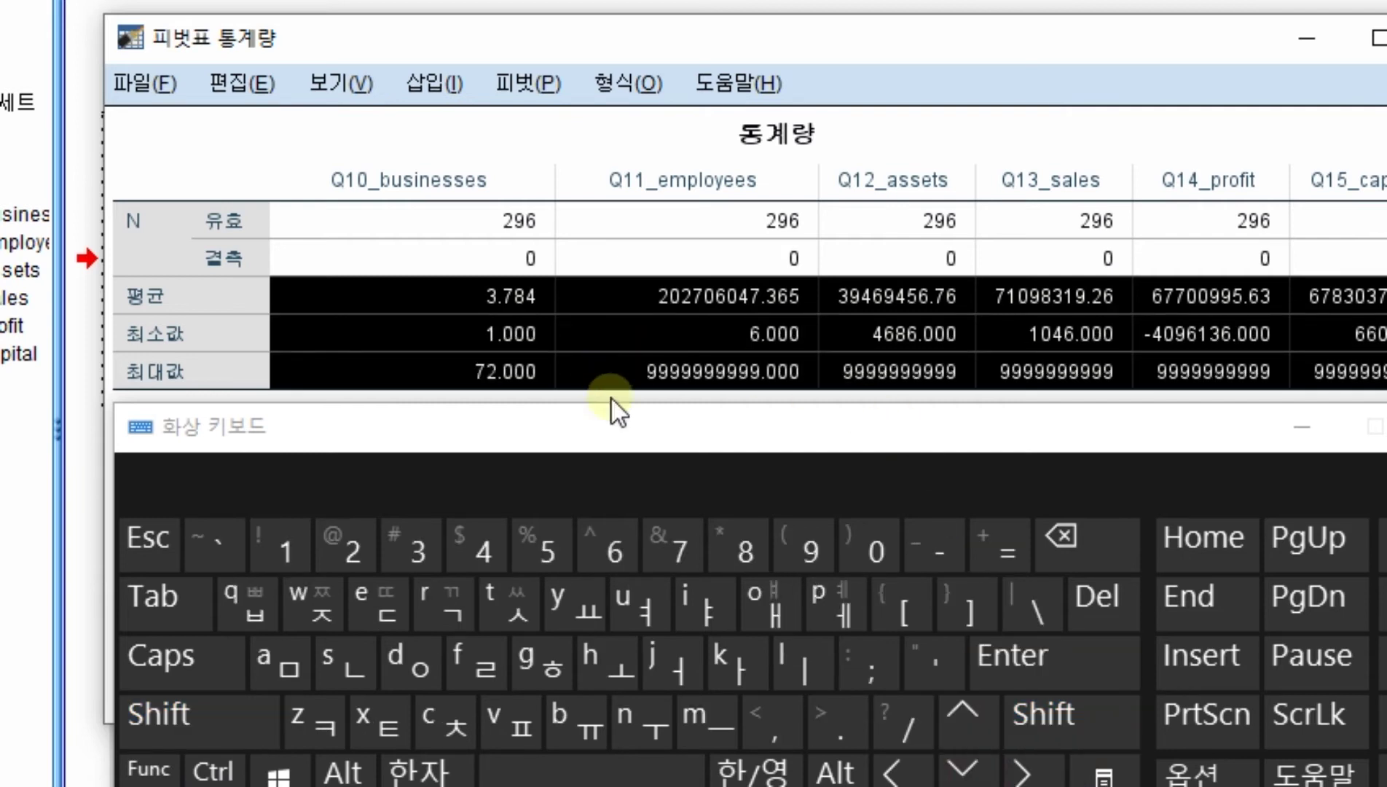
pyautogui.click(488, 223)
pyautogui.press('ctrl')
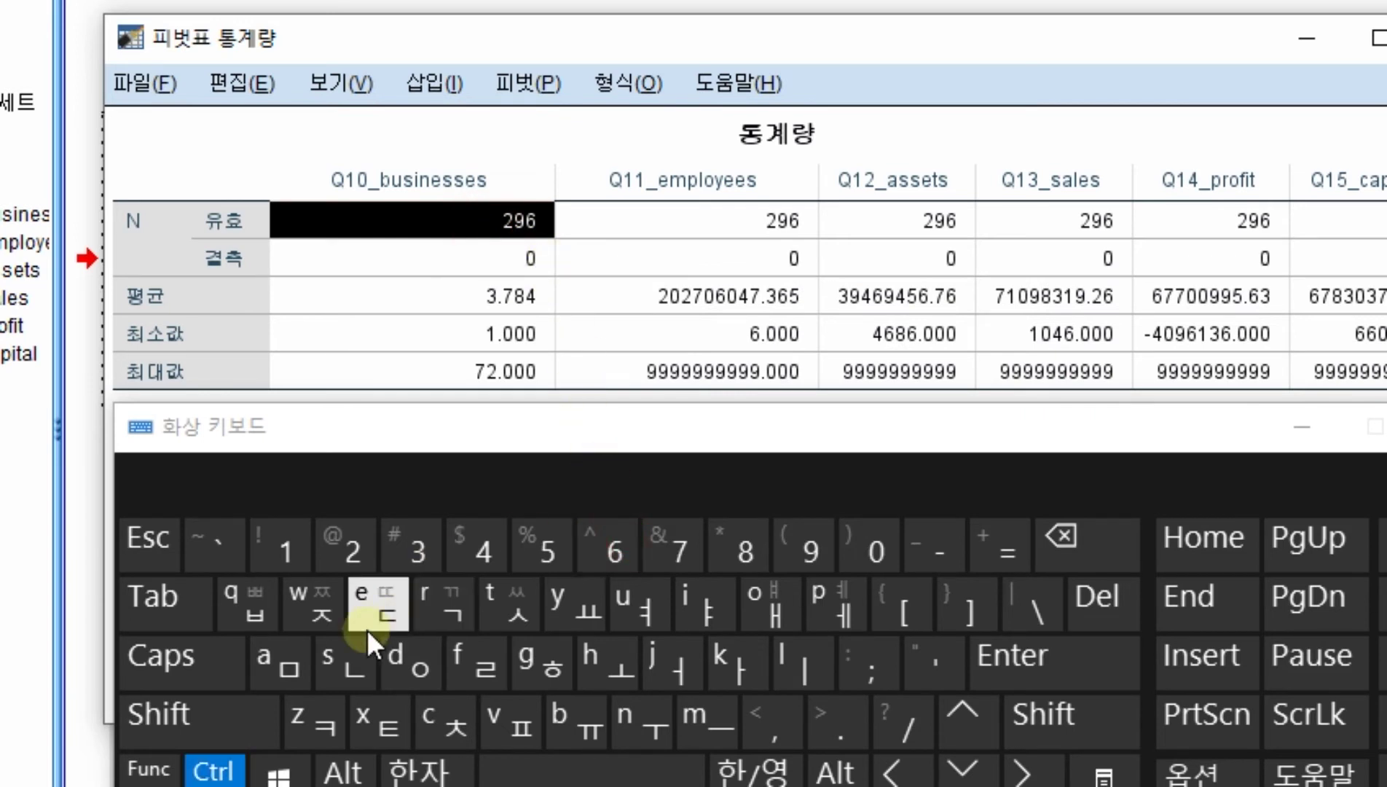
pyautogui.click(614, 220)
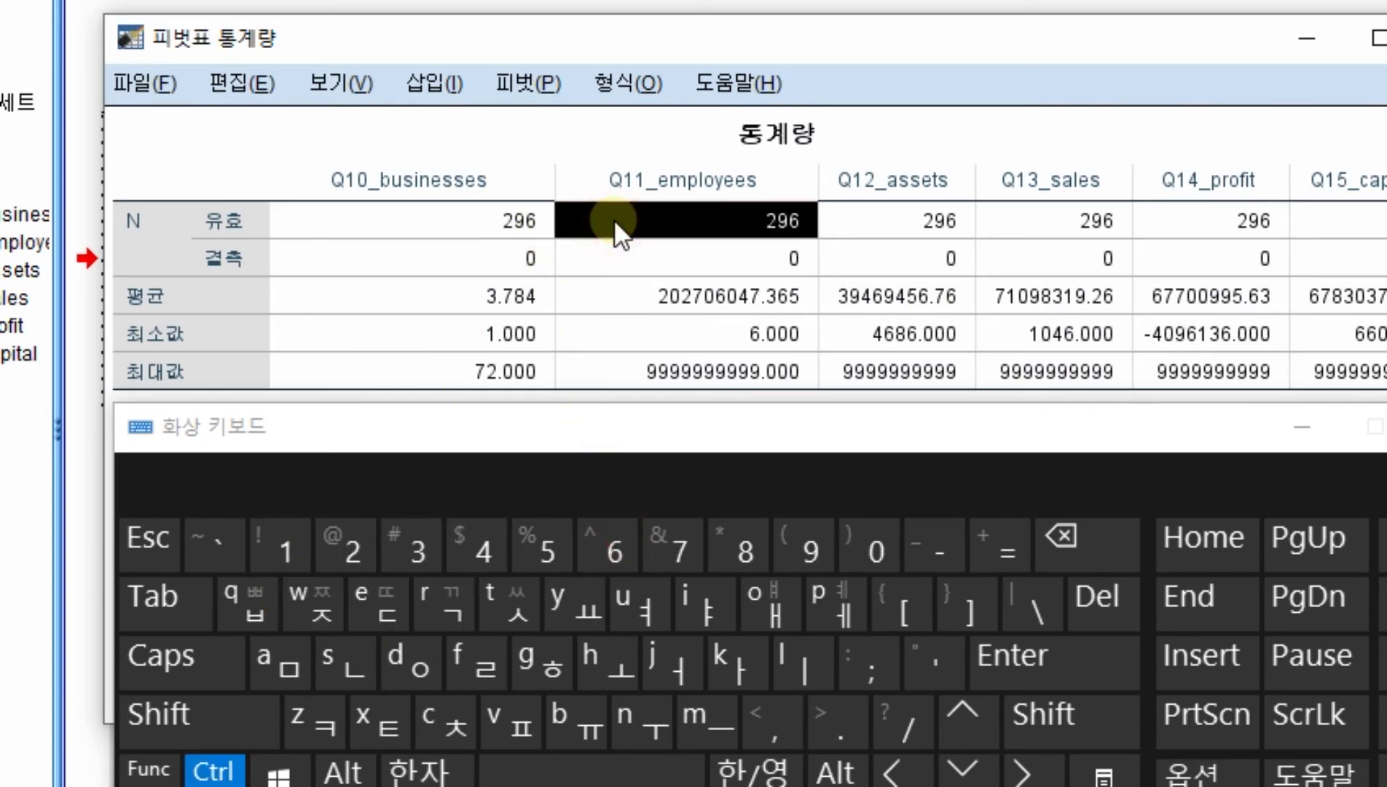
# - Reselect the block from the Q10_businesses mean through the maximum row across all variables, and dismiss the on-screen keyboard
pyautogui.click(421, 295)
pyautogui.press('shift')
pyautogui.press('ctrl')
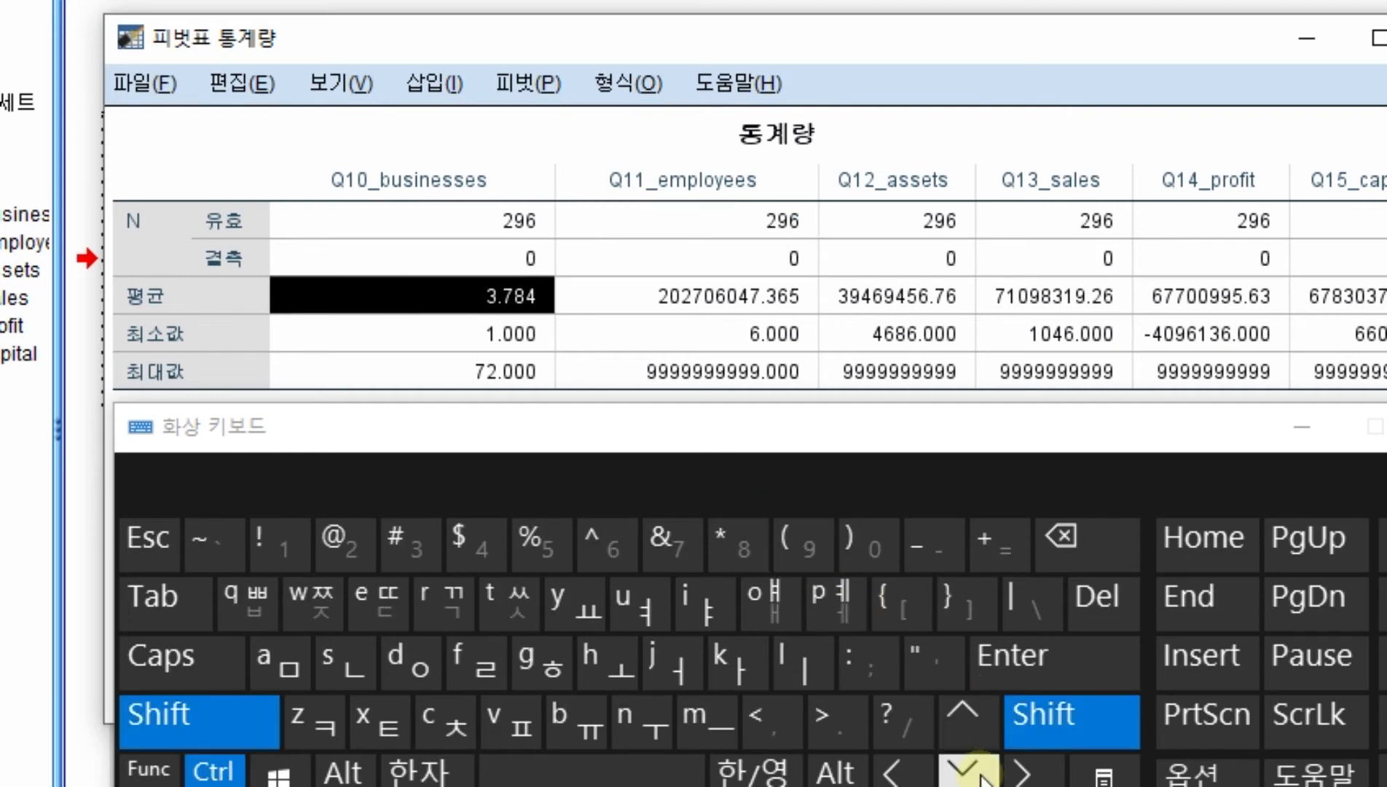
pyautogui.click(969, 774)
pyautogui.press('shift')
pyautogui.press('ctrl')
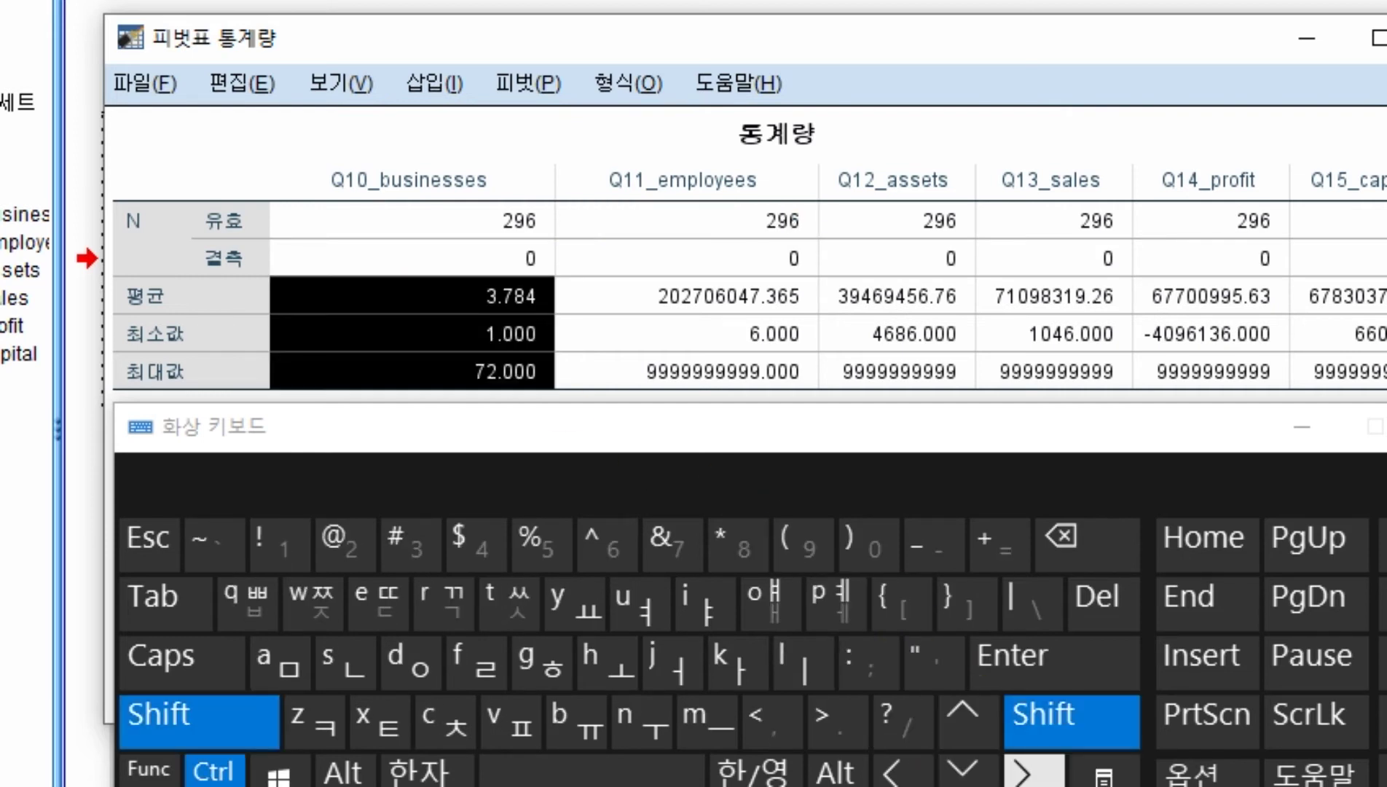
pyautogui.click(1027, 773)
pyautogui.click(501, 295)
pyautogui.press('shift')
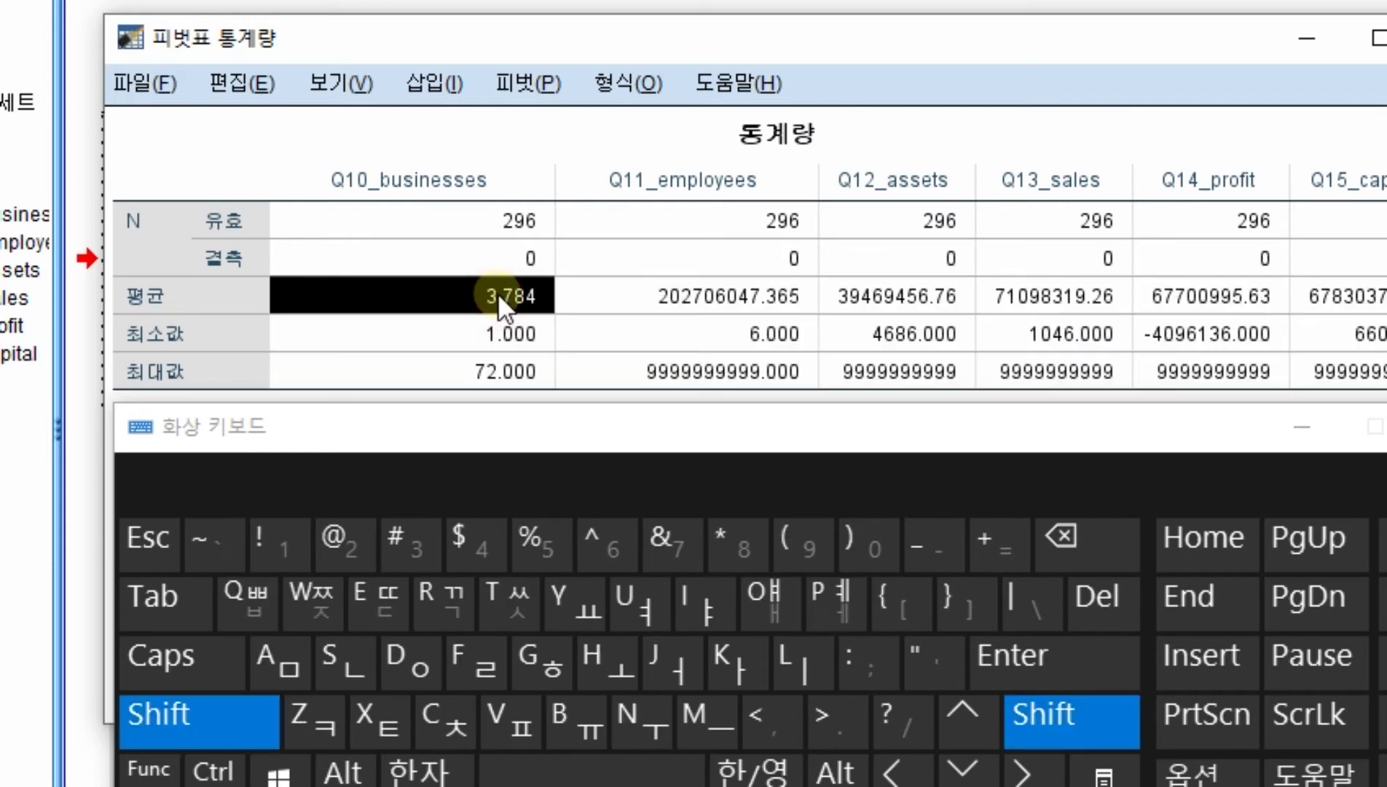
pyautogui.press('ctrl')
pyautogui.click(1200, 610)
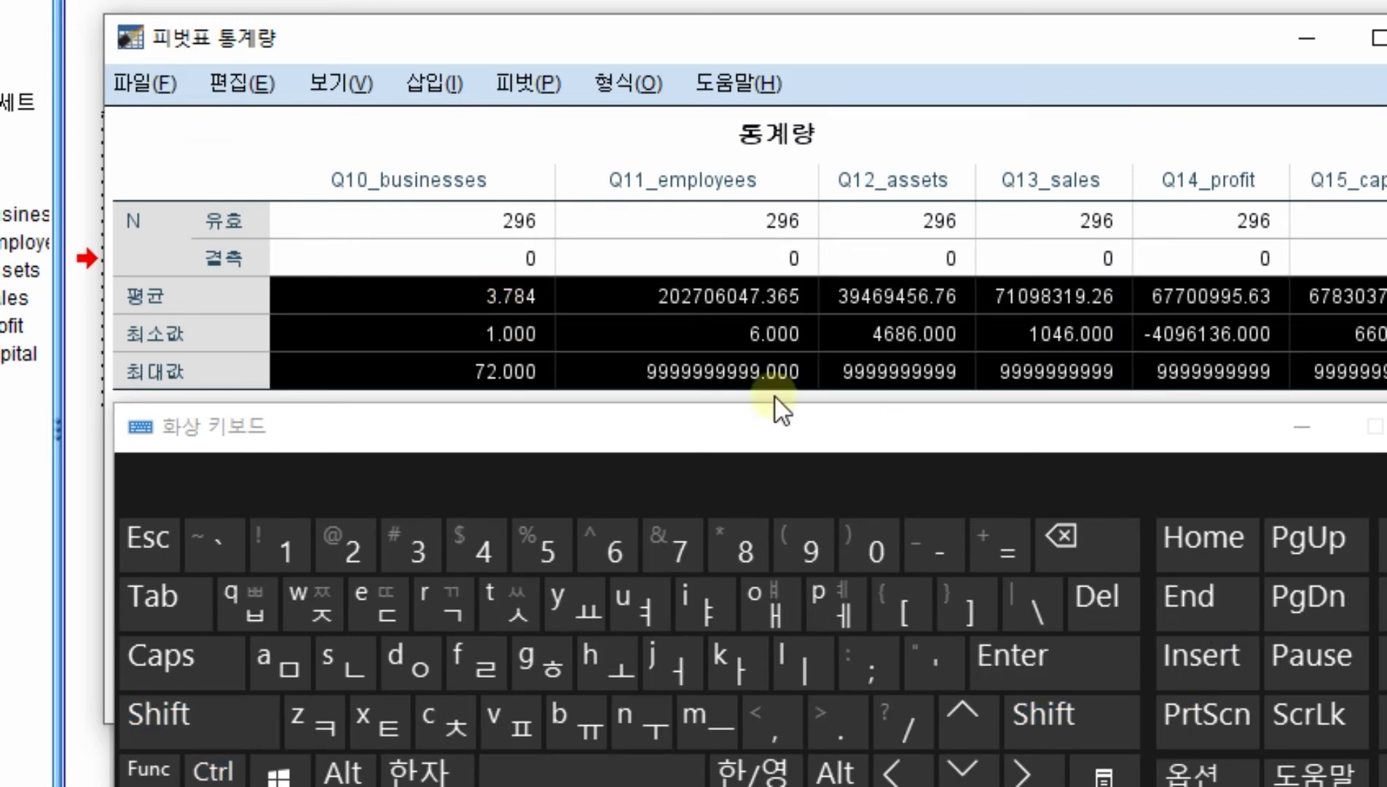
pyautogui.press('ctrl')
pyautogui.click(1224, 606)
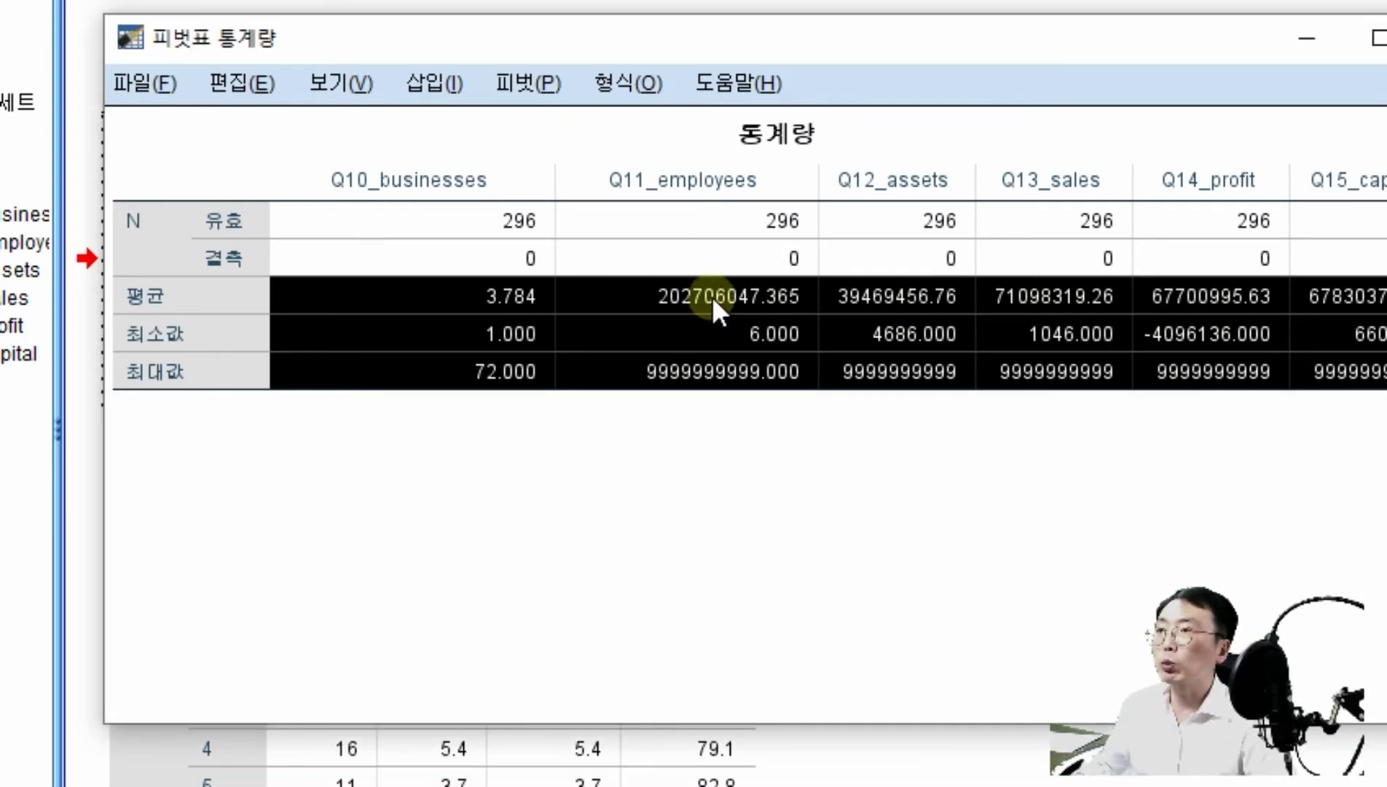
# - Apply the #.# format with 3 decimal places to the selected cells and close the pivot table editor
pyautogui.rightClick(713, 295)
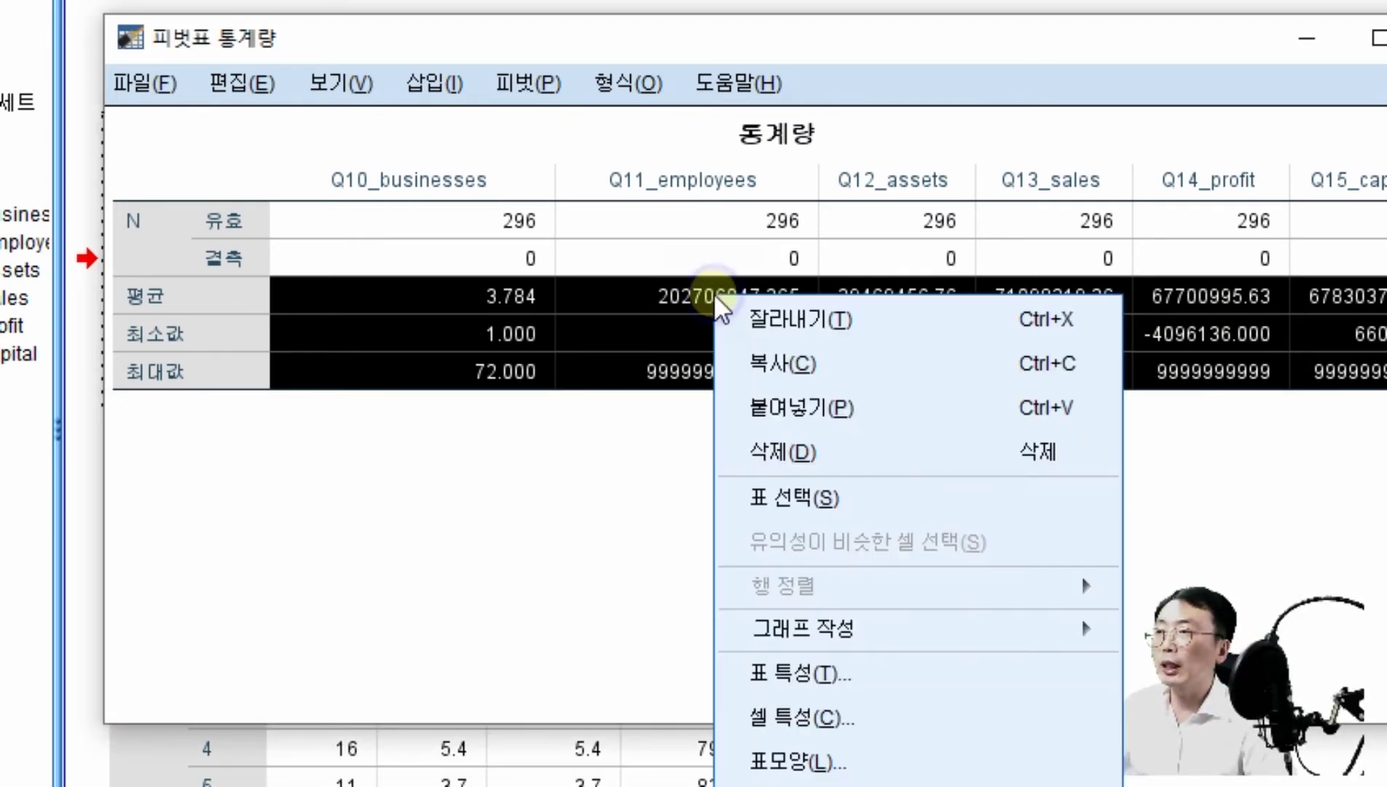
pyautogui.click(798, 716)
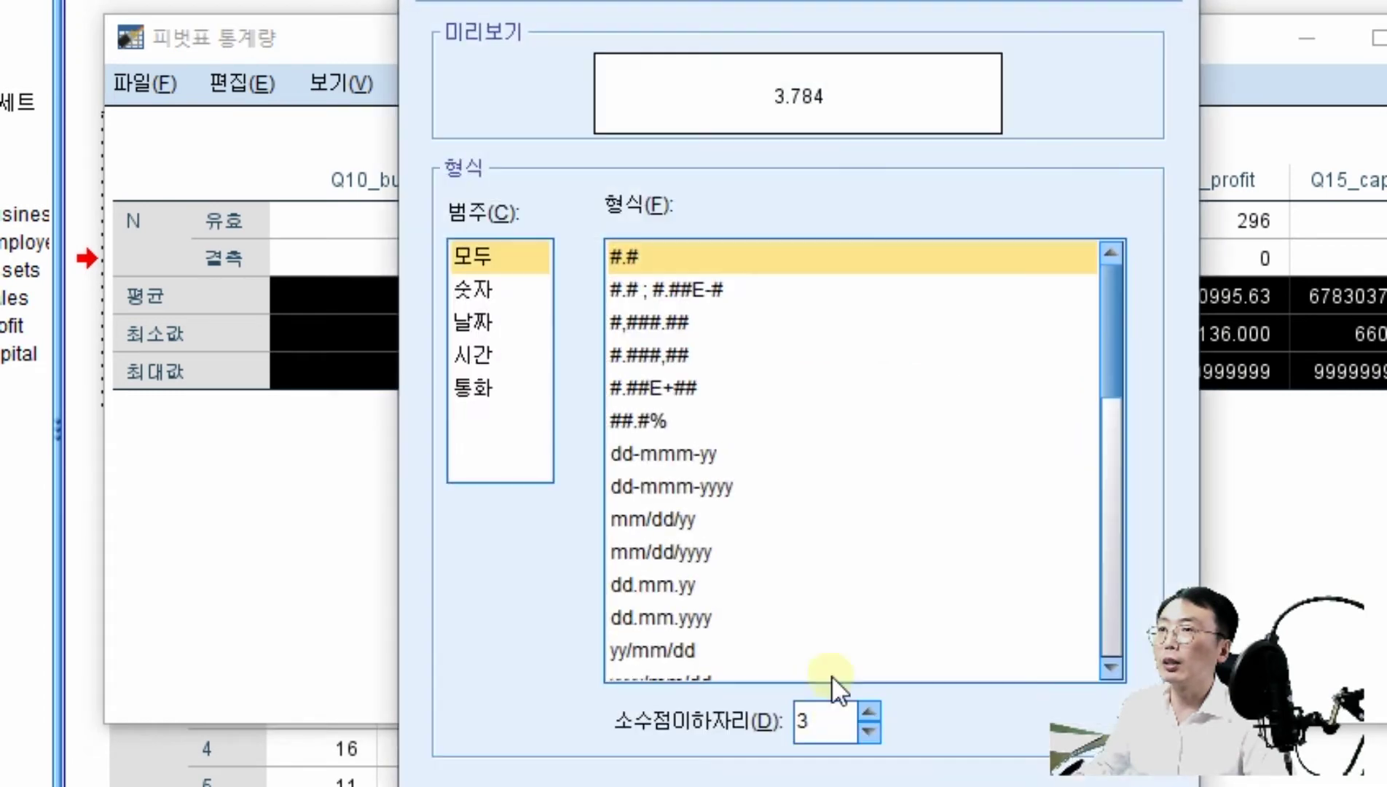
pyautogui.click(486, 259)
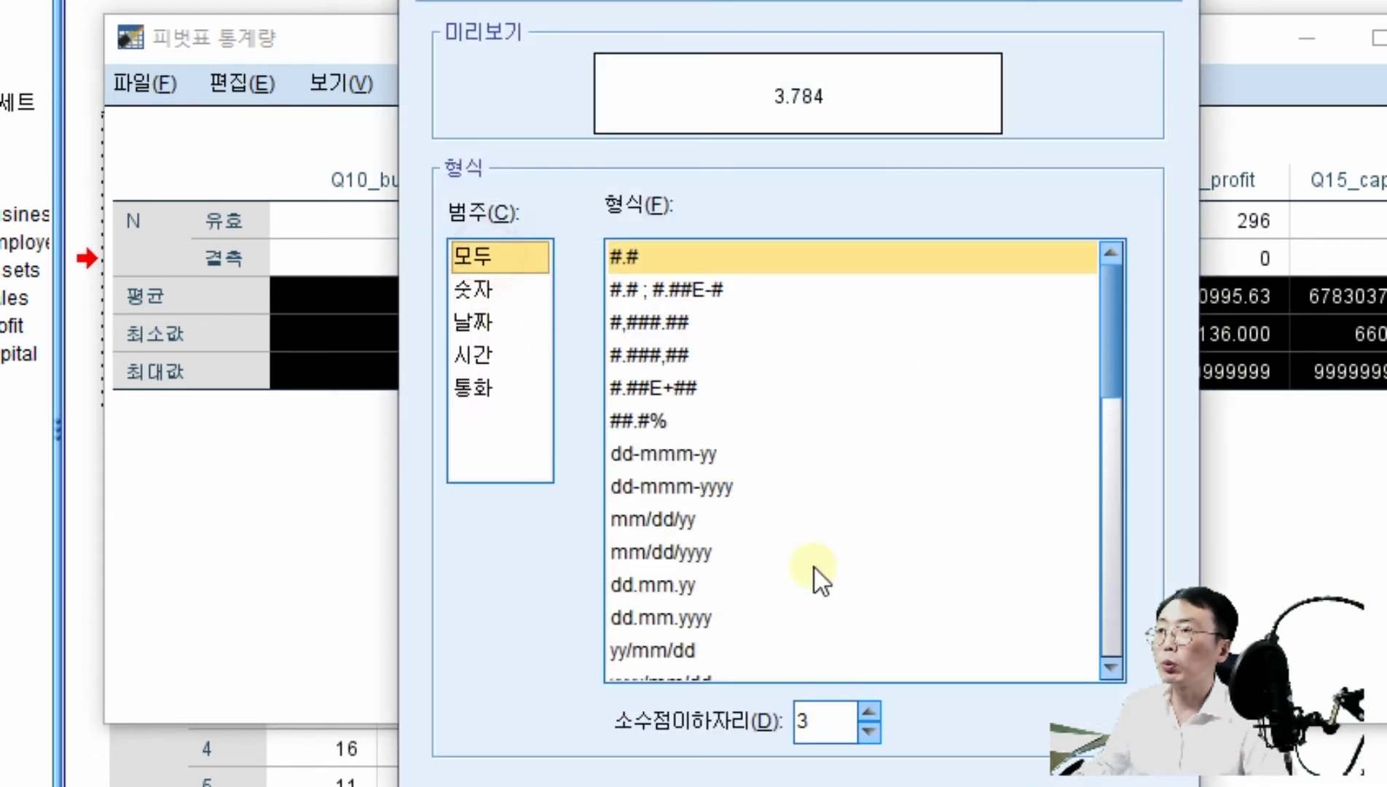
pyautogui.click(869, 711)
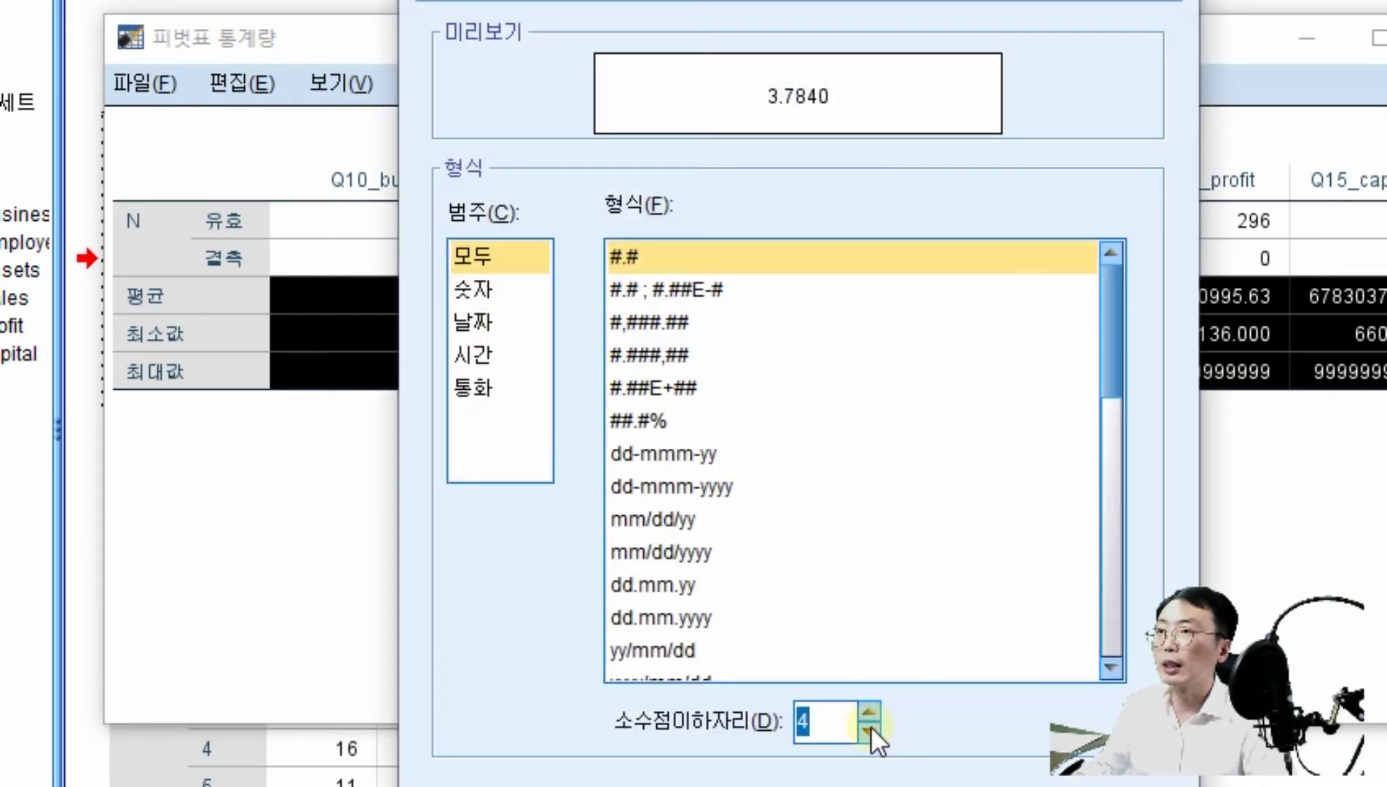
pyautogui.click(870, 729)
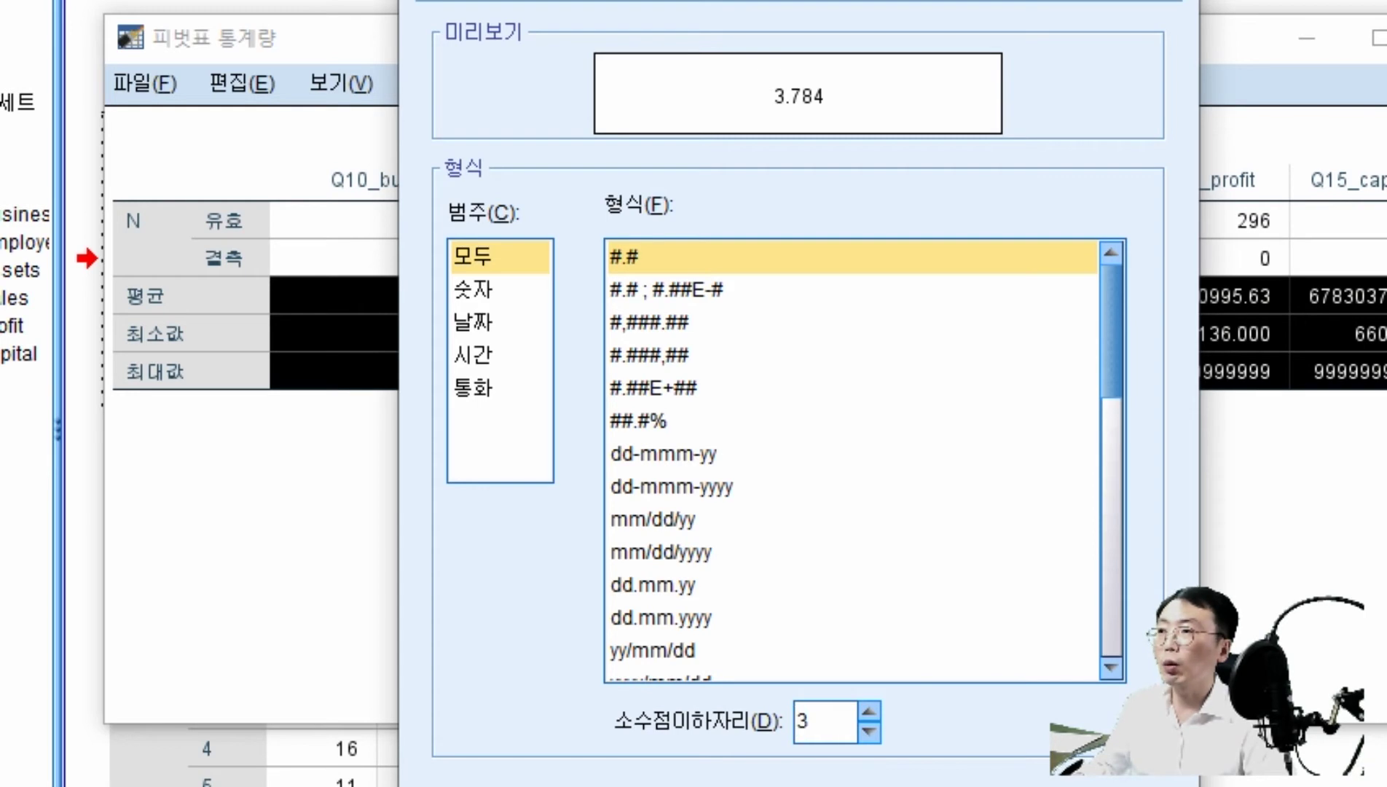
pyautogui.press('Return')
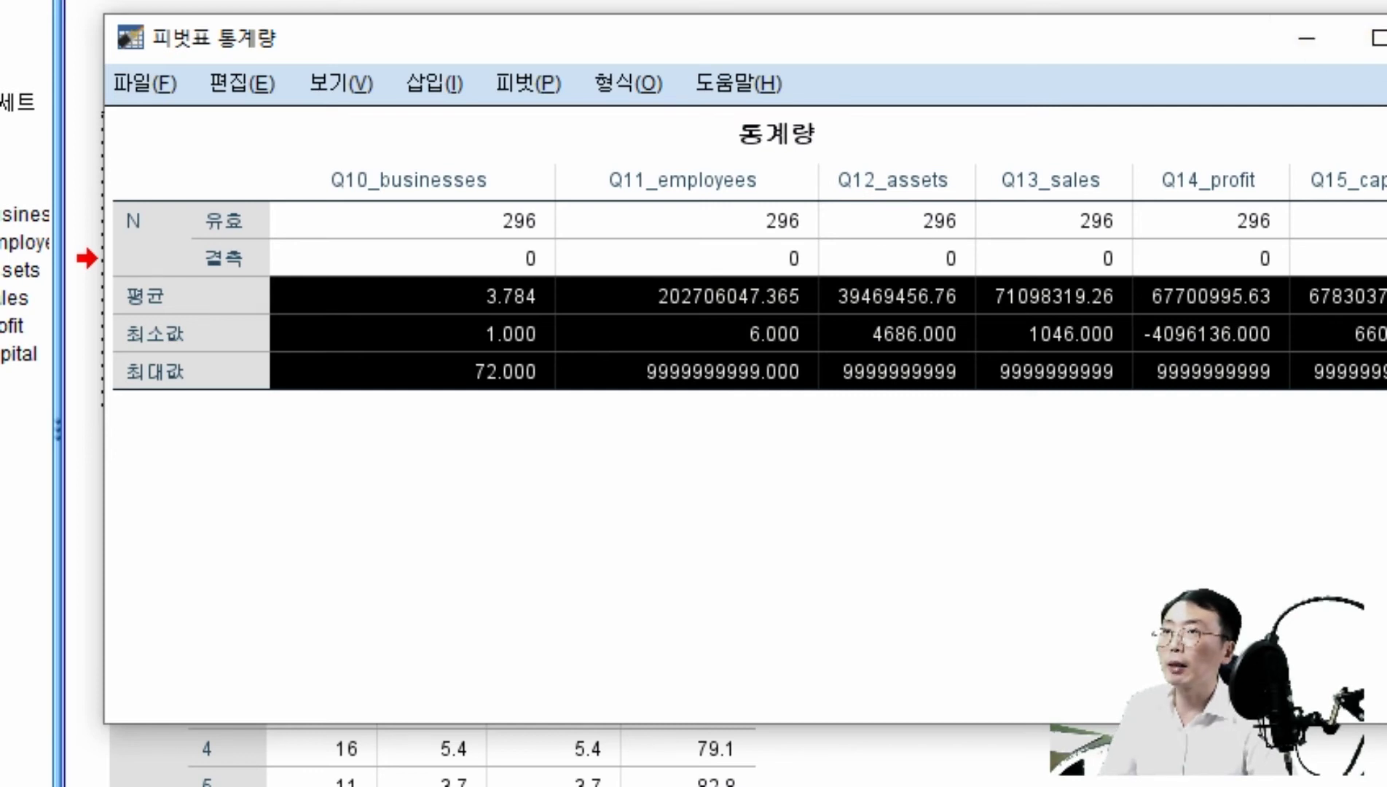
pyautogui.click(1385, 38)
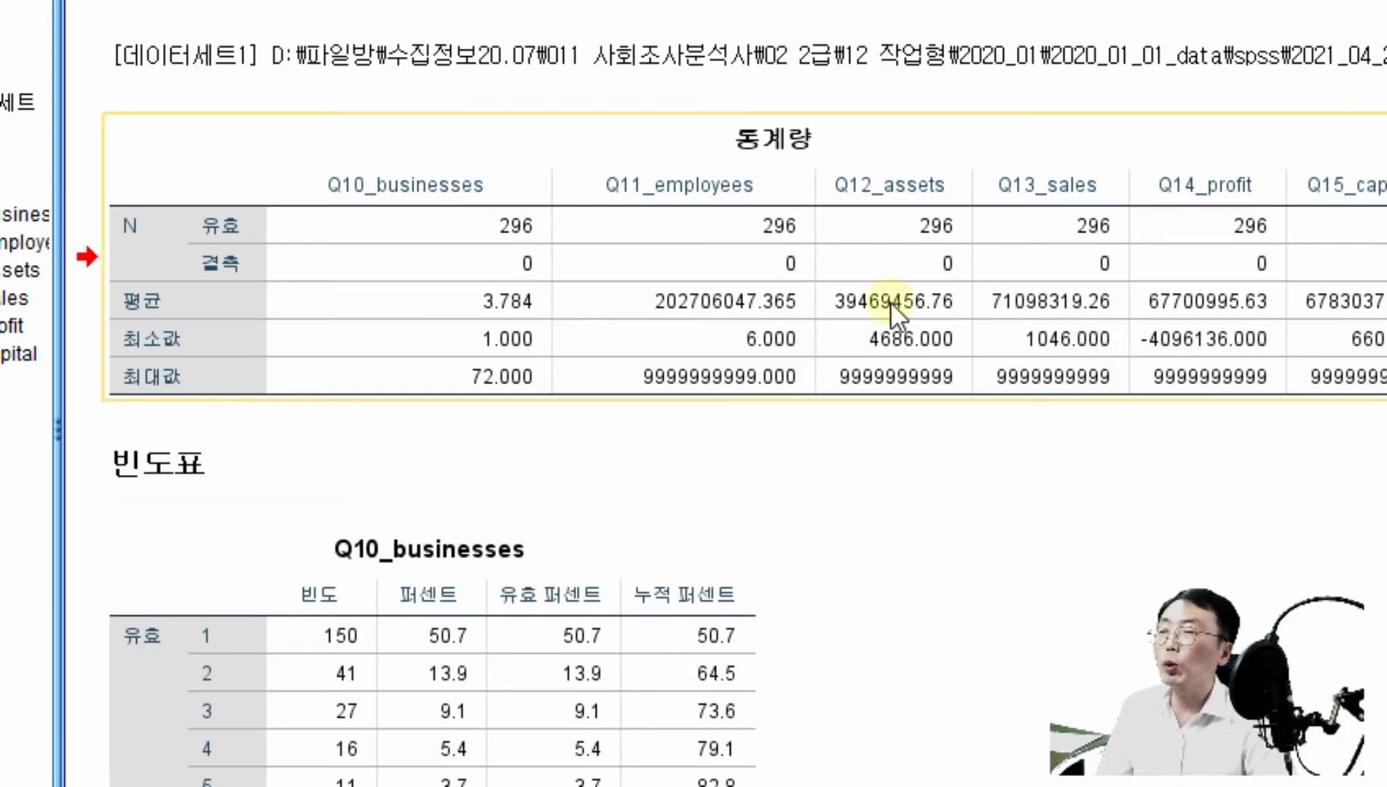
pyautogui.doubleClick(966, 185)
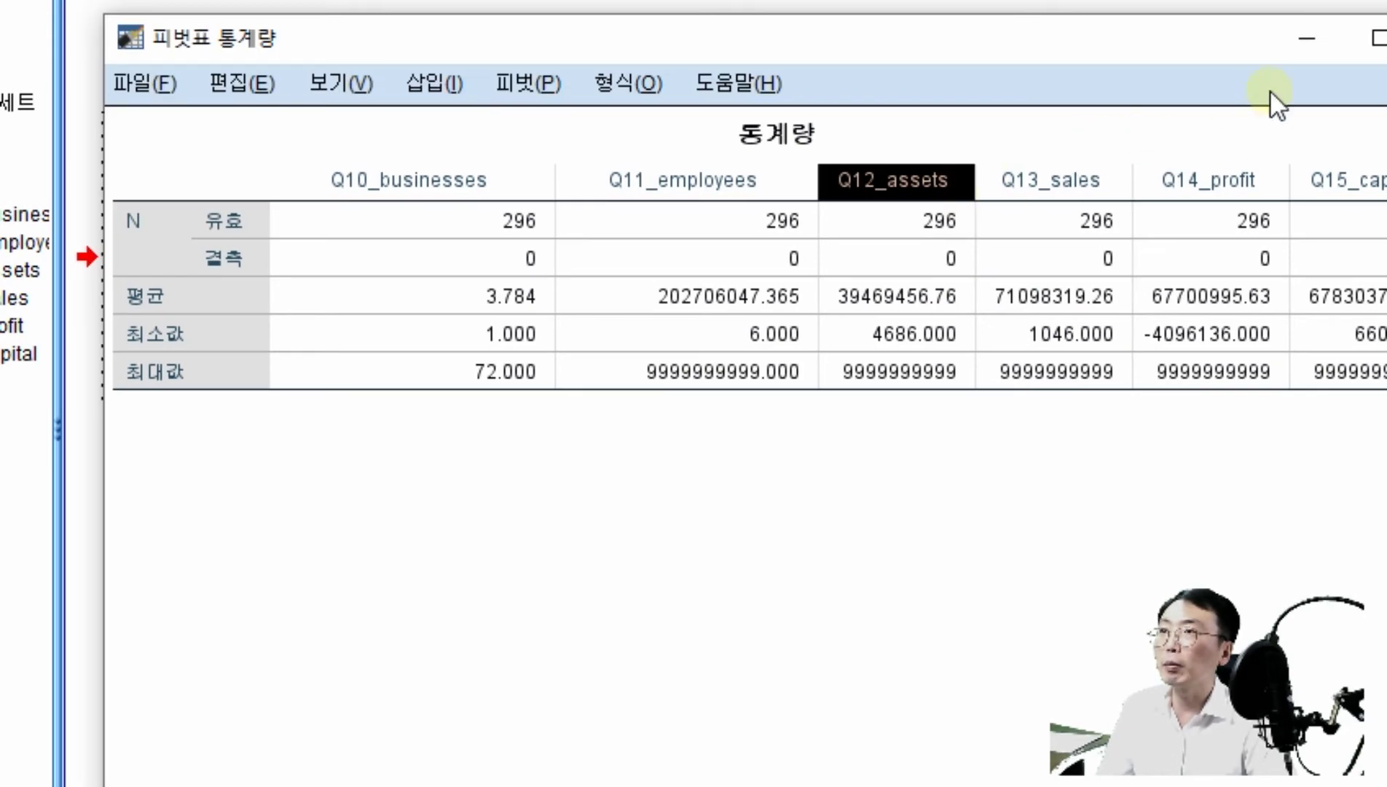
pyautogui.click(1384, 38)
pyautogui.scroll(-5, 972, 228)
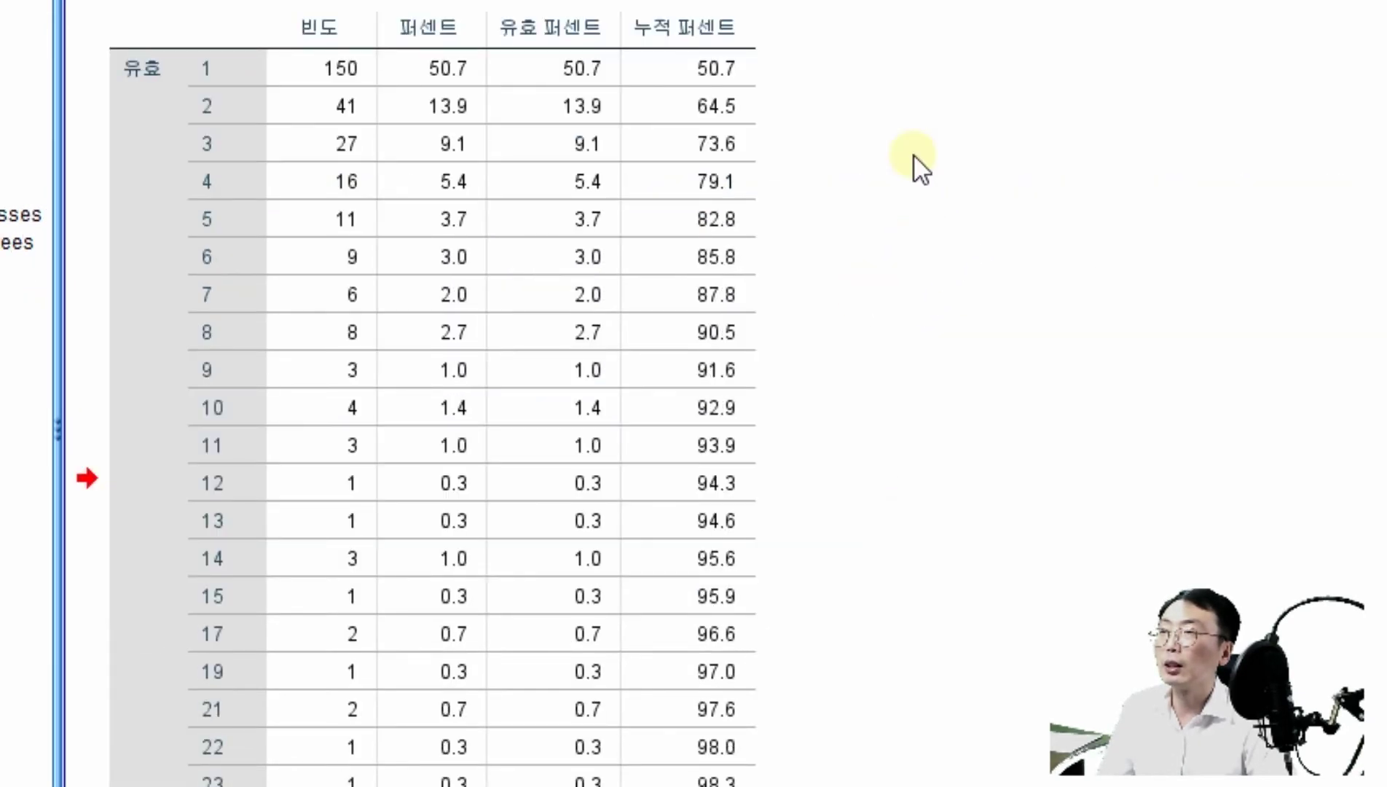
pyautogui.scroll(5, 914, 155)
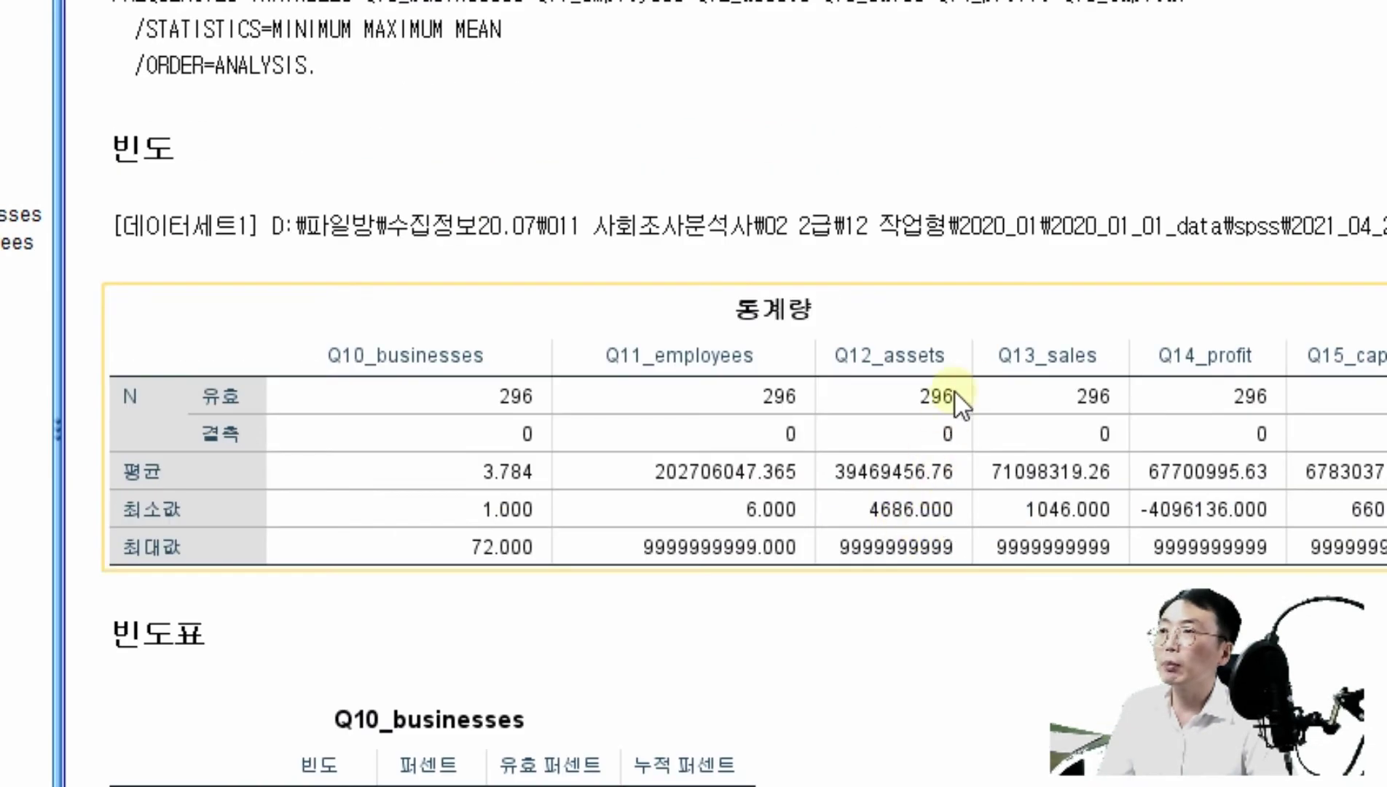
# - Widen the Q12_assets, Q13_sales and Q14_profit columns of the 통계량 table to fit three-decimal values, and close the pivot table editor
pyautogui.doubleClick(972, 355)
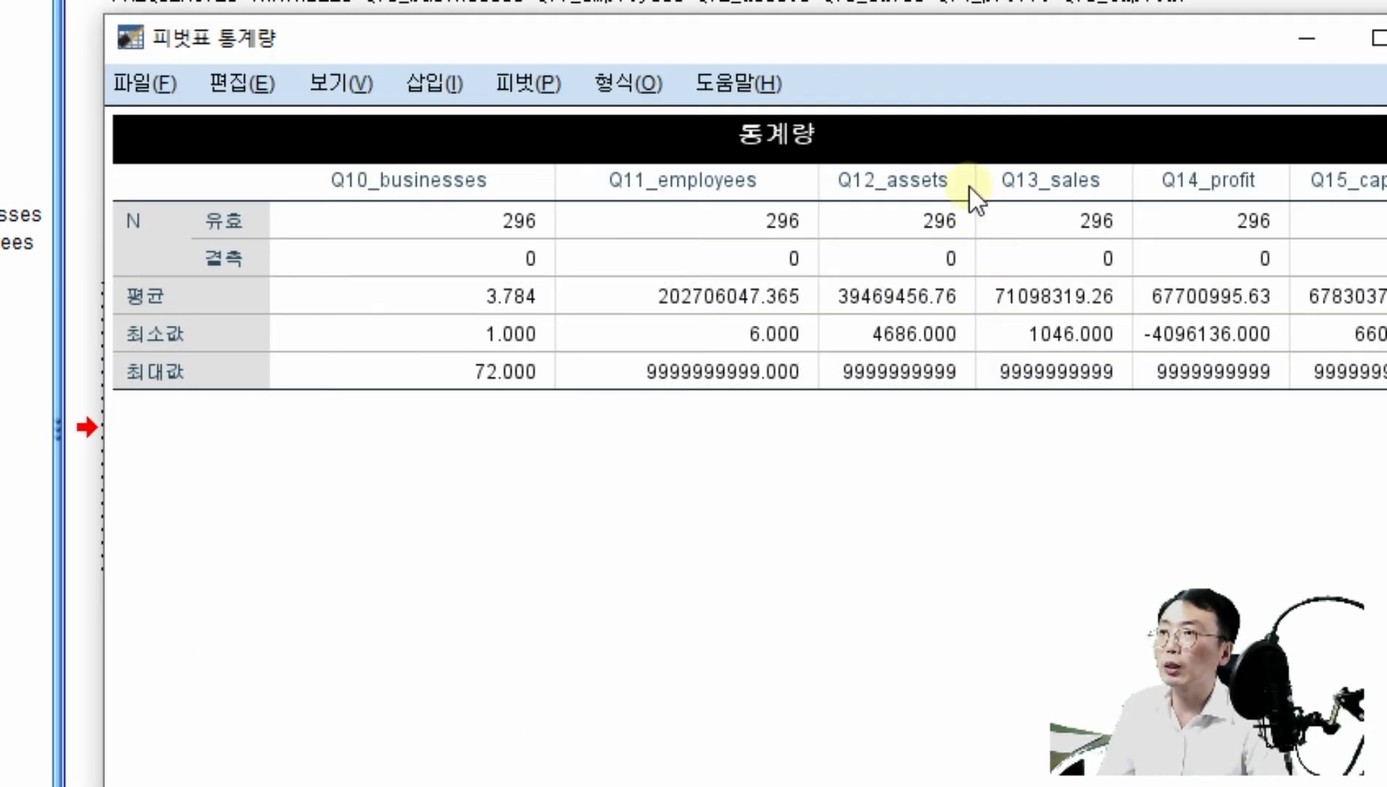
pyautogui.moveTo(973, 186); pyautogui.dragTo(1033, 186)
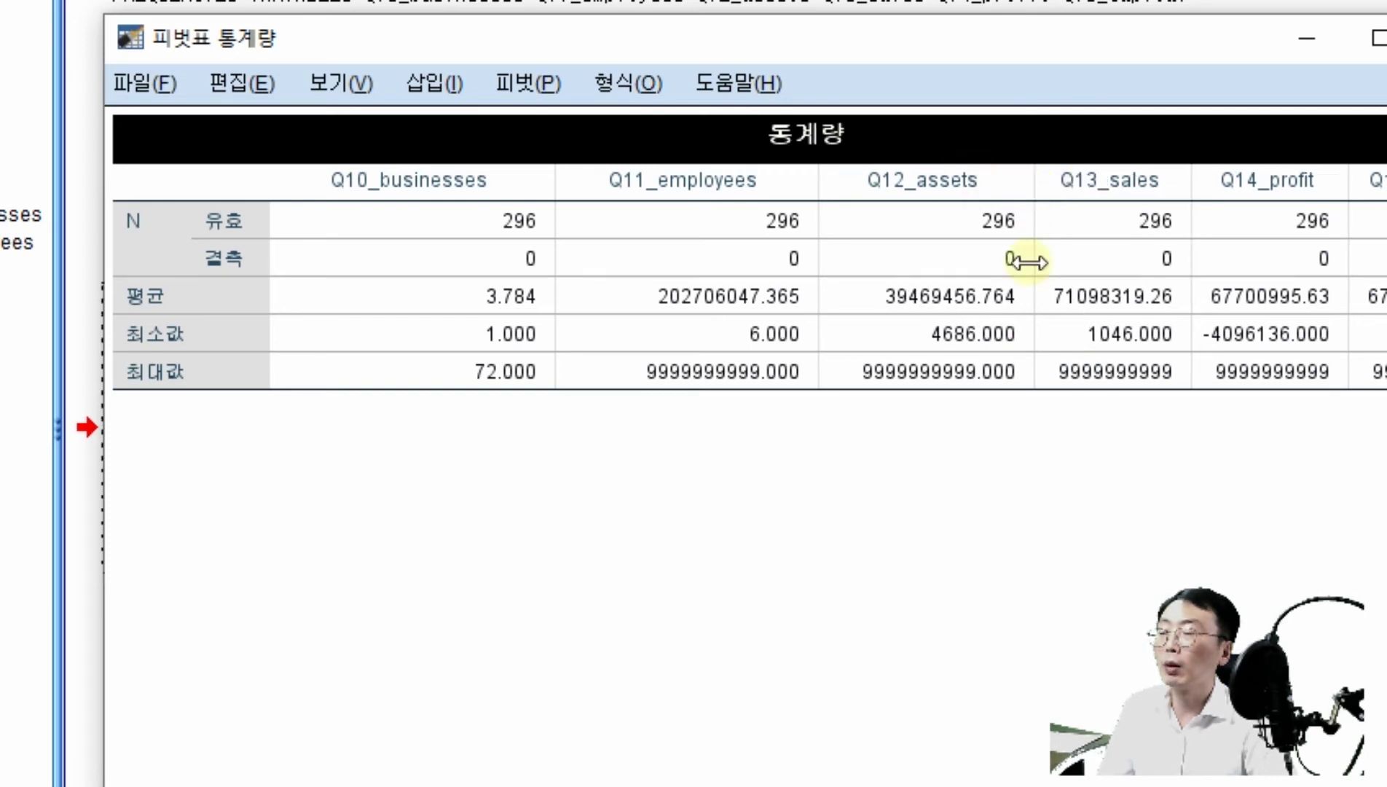
pyautogui.hscroll(1, 828, 292)
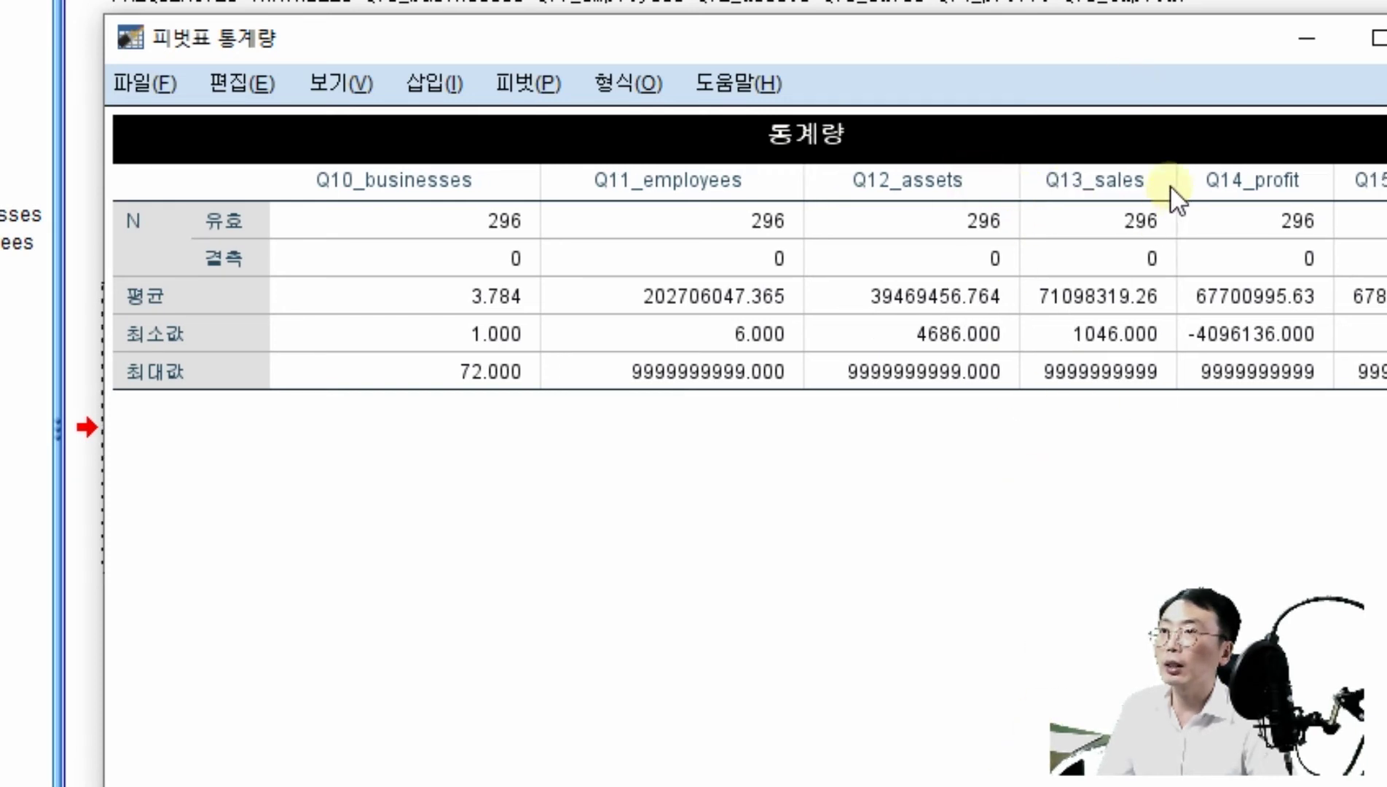
pyautogui.moveTo(1175, 183); pyautogui.dragTo(1221, 184)
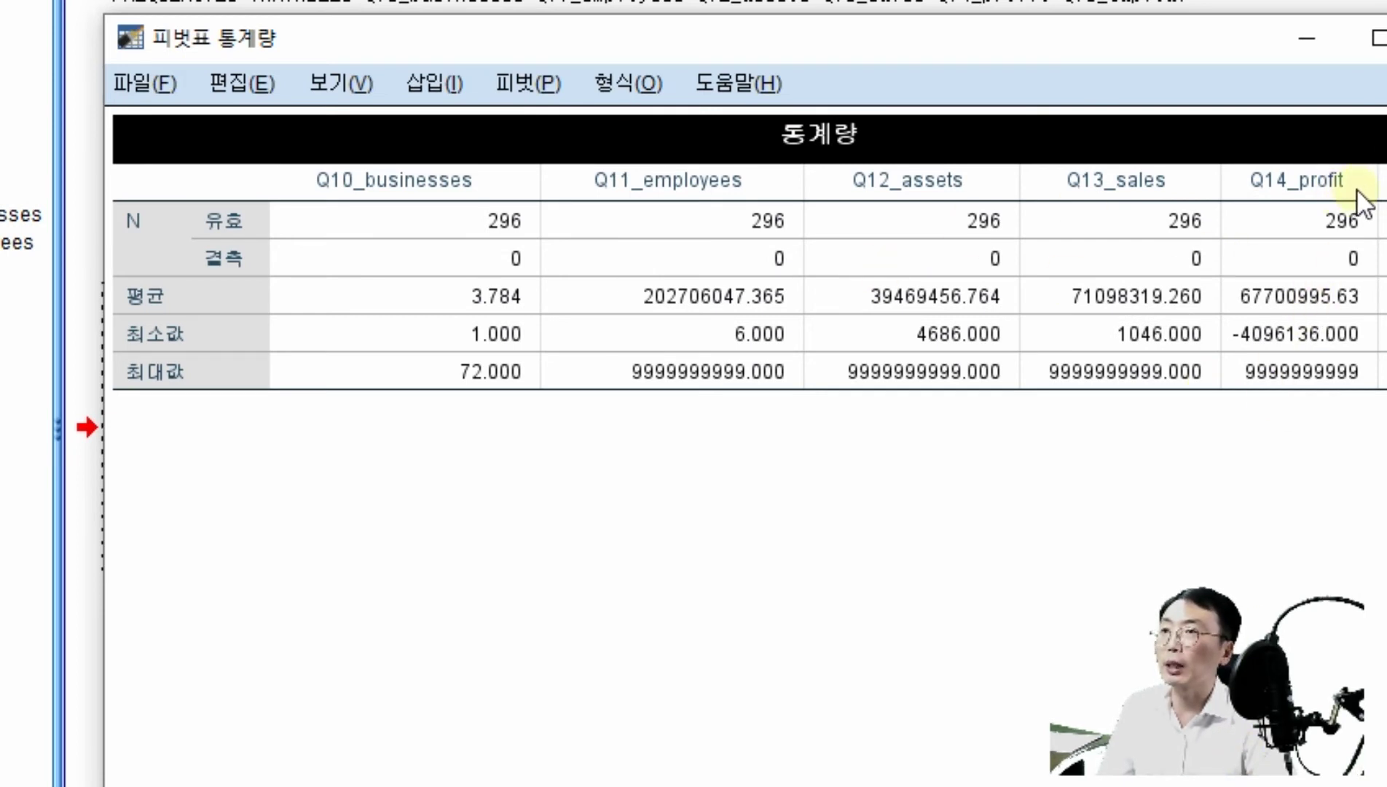
pyautogui.moveTo(1366, 170); pyautogui.dragTo(1386, 175)
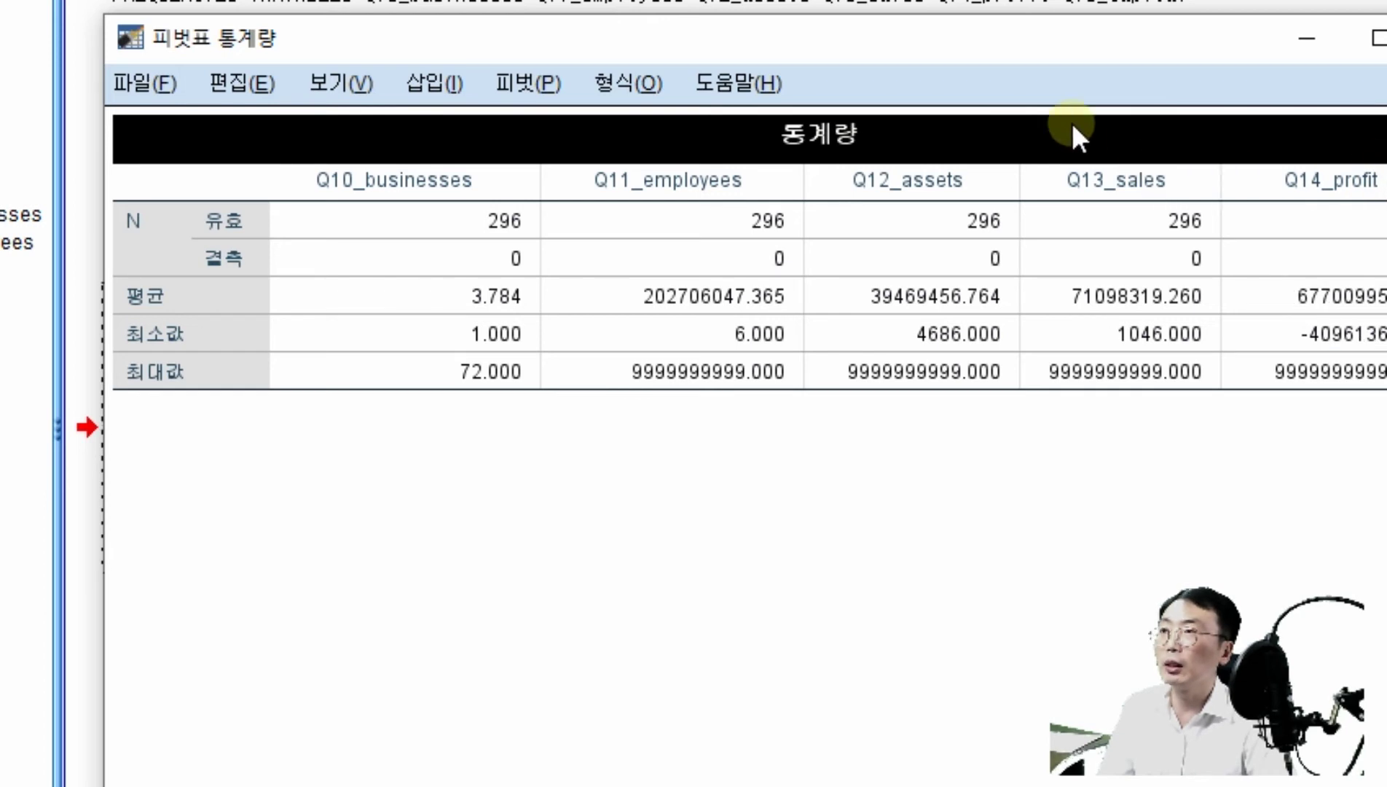
pyautogui.moveTo(1009, 58); pyautogui.dragTo(766, 73)
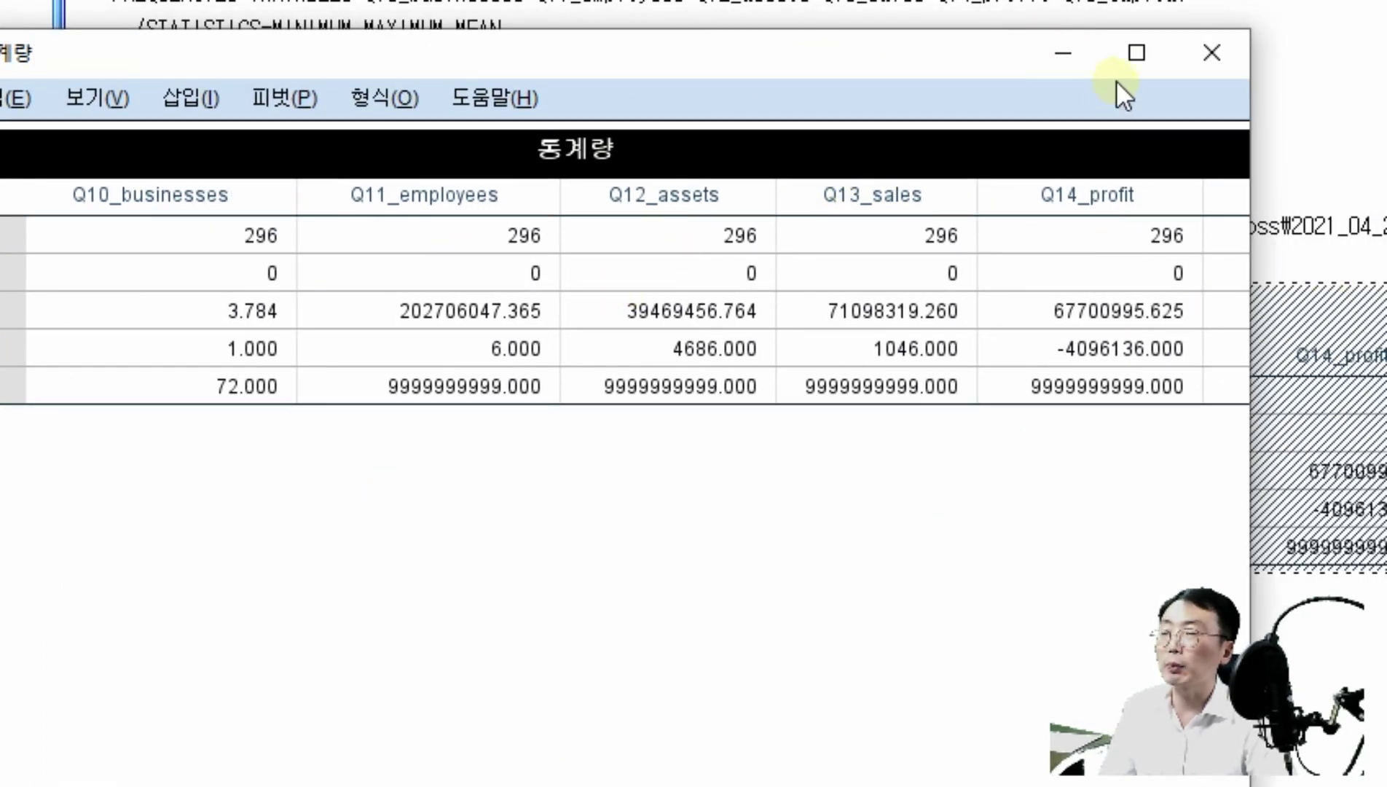
pyautogui.click(1209, 55)
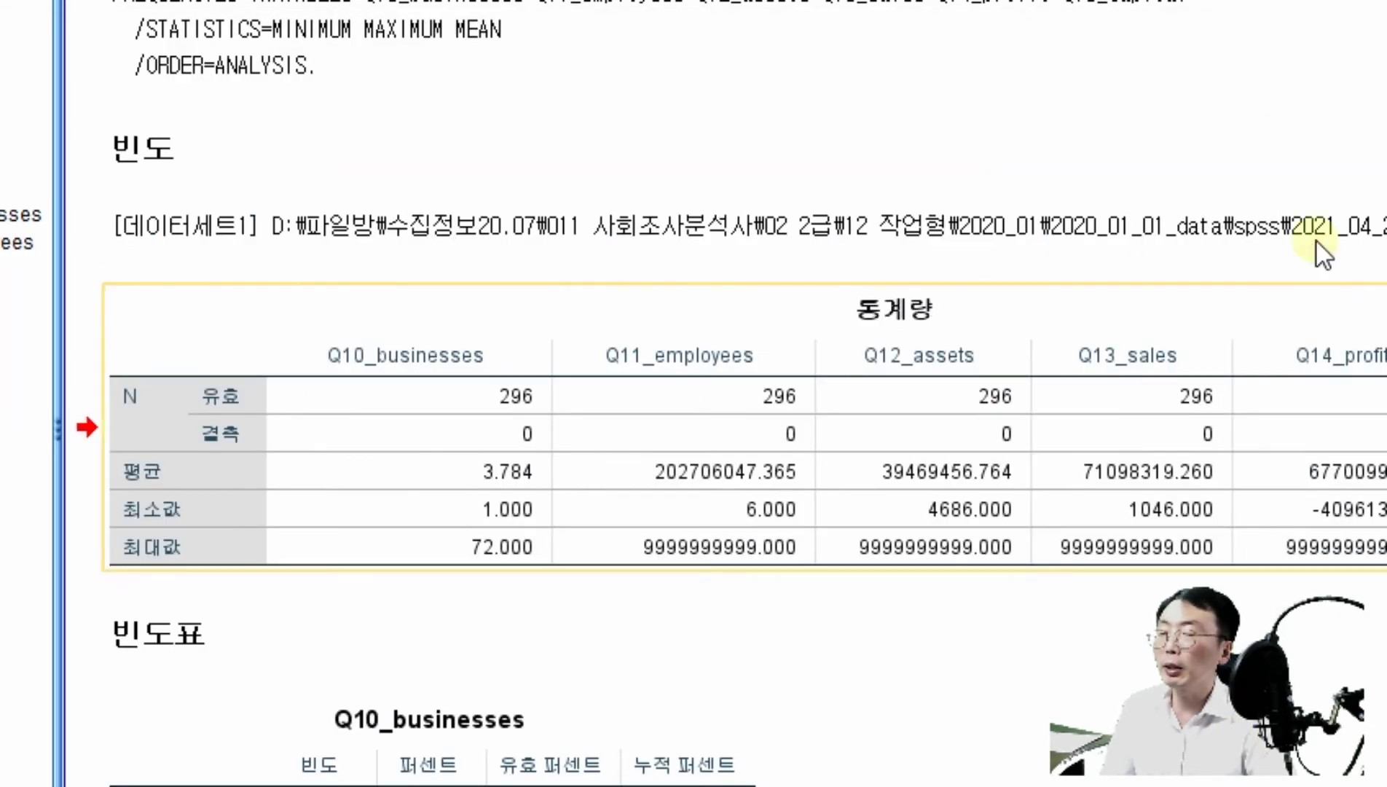
pyautogui.click(447, 425)
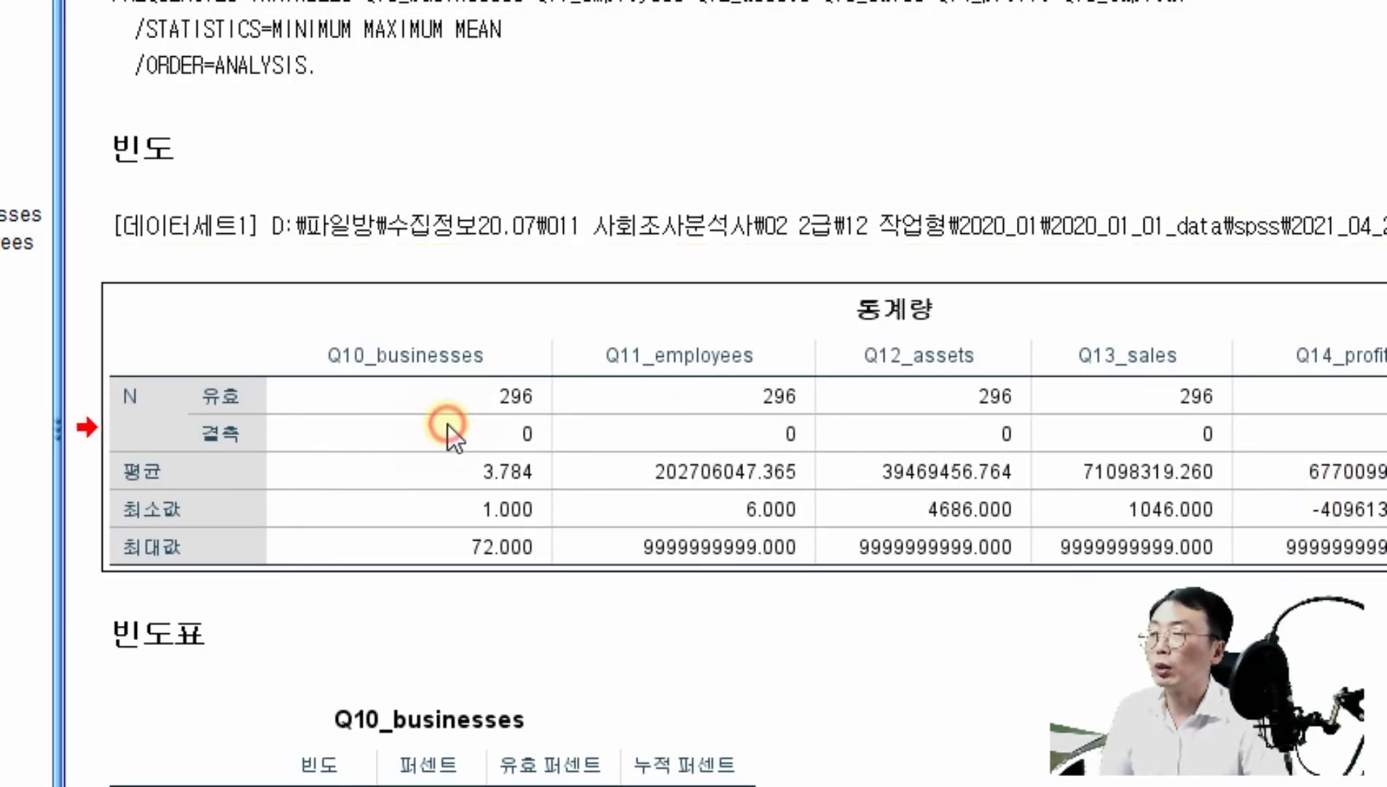
pyautogui.click(553, 357)
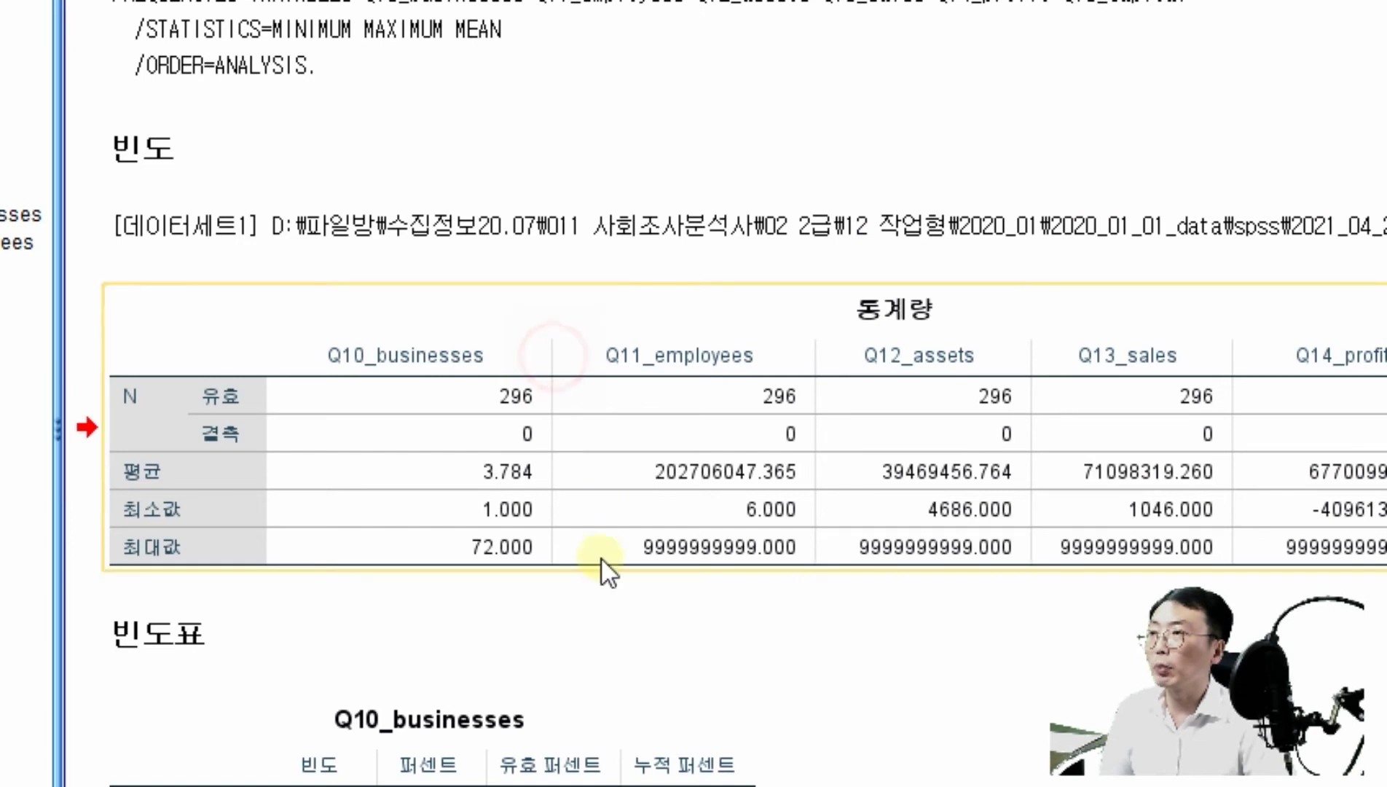
pyautogui.click(987, 168)
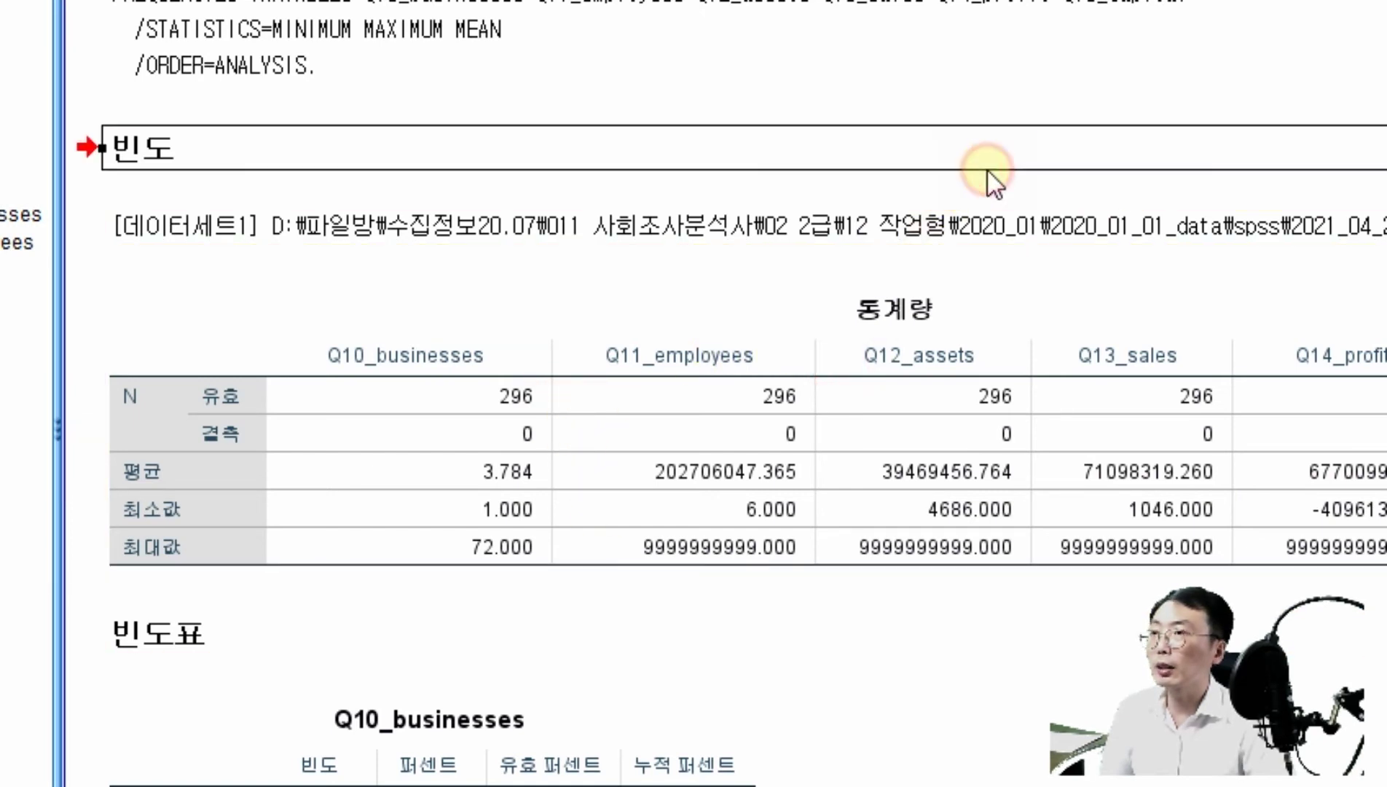
# - Edit the Q10_businesses frequency table in place and widen its 빈도, 퍼센트, 유효 퍼센트 and 누적 퍼센트 columns
pyautogui.scroll(-10, 775, 547)
pyautogui.click(334, 219)
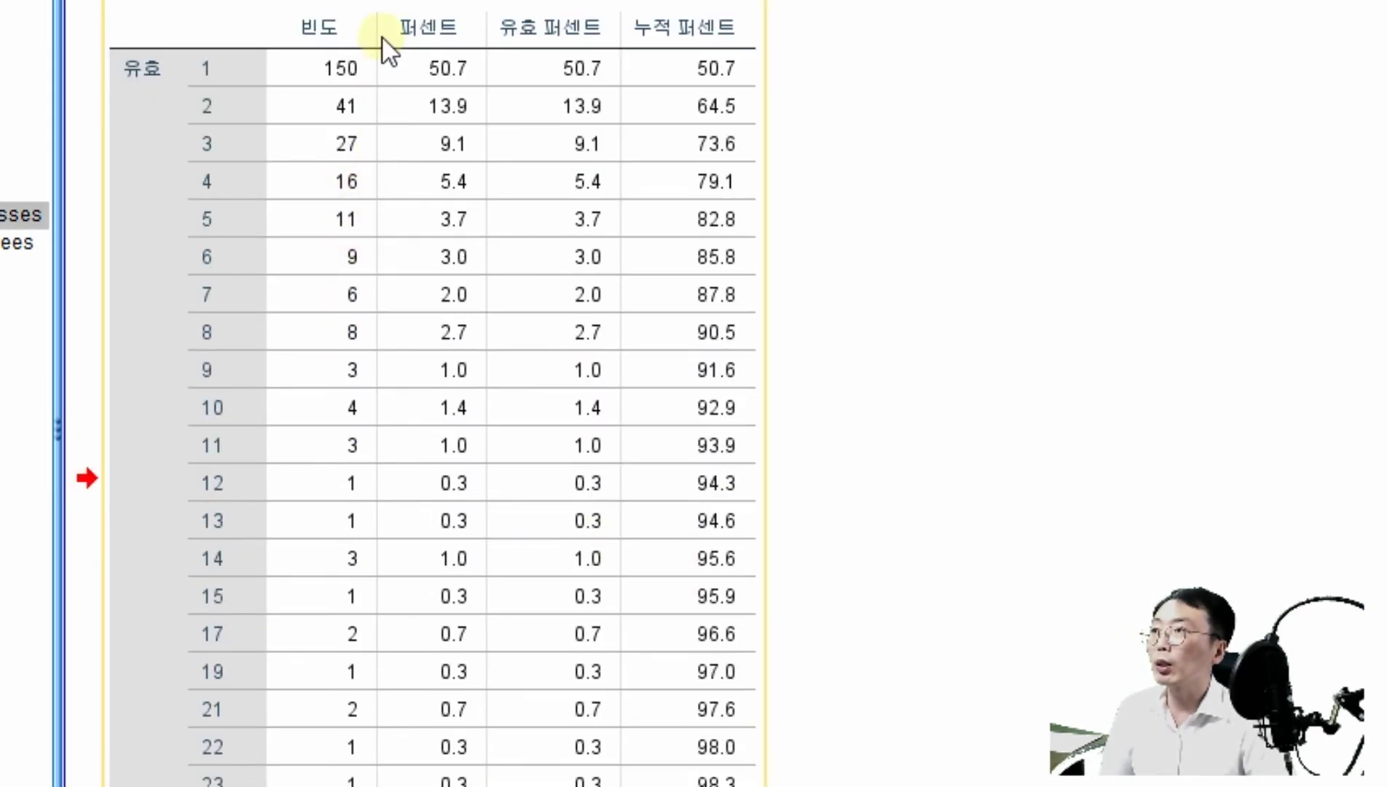
pyautogui.scroll(3, 357, 218)
pyautogui.doubleClick(378, 178)
pyautogui.click(382, 179)
pyautogui.scroll(9, 388, 176)
pyautogui.moveTo(376, 477); pyautogui.dragTo(482, 477)
pyautogui.moveTo(588, 474); pyautogui.dragTo(662, 473)
pyautogui.moveTo(792, 474); pyautogui.dragTo(861, 473)
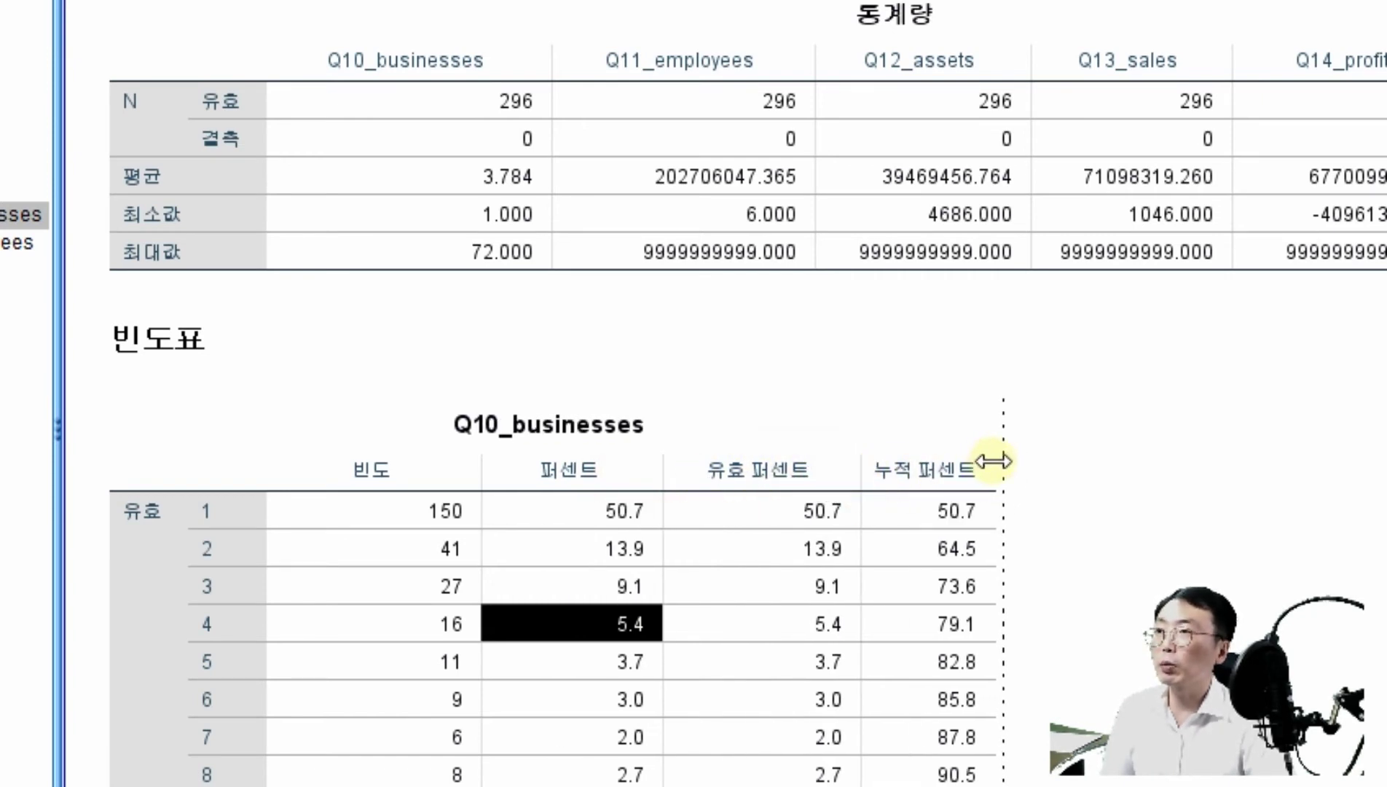
pyautogui.moveTo(993, 460); pyautogui.dragTo(1100, 462)
# - Review the Q10_businesses frequency table and the 통계량 table in the output, and leave table editing
pyautogui.scroll(-5, 883, 555)
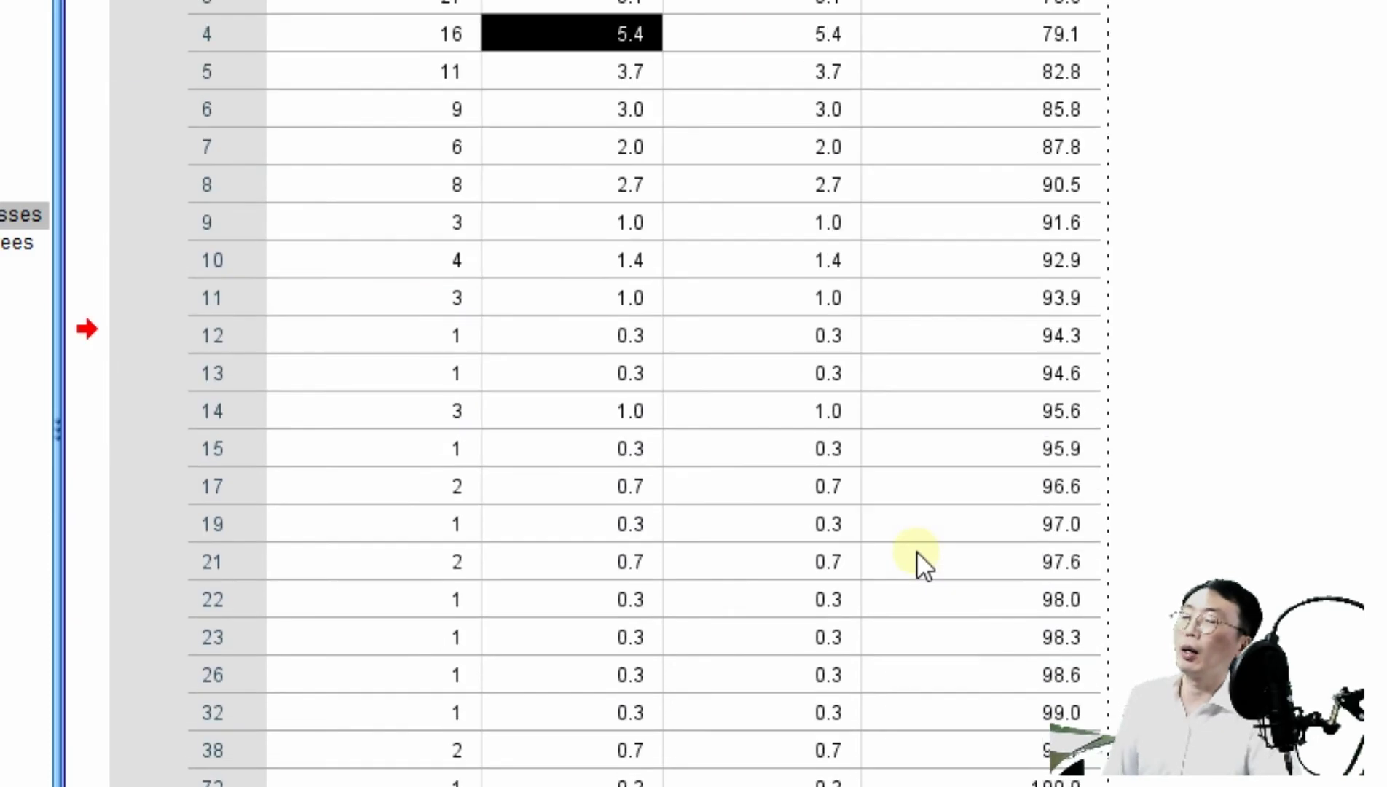
pyautogui.scroll(-20, 918, 557)
pyautogui.scroll(20, 922, 562)
pyautogui.scroll(-8, 923, 562)
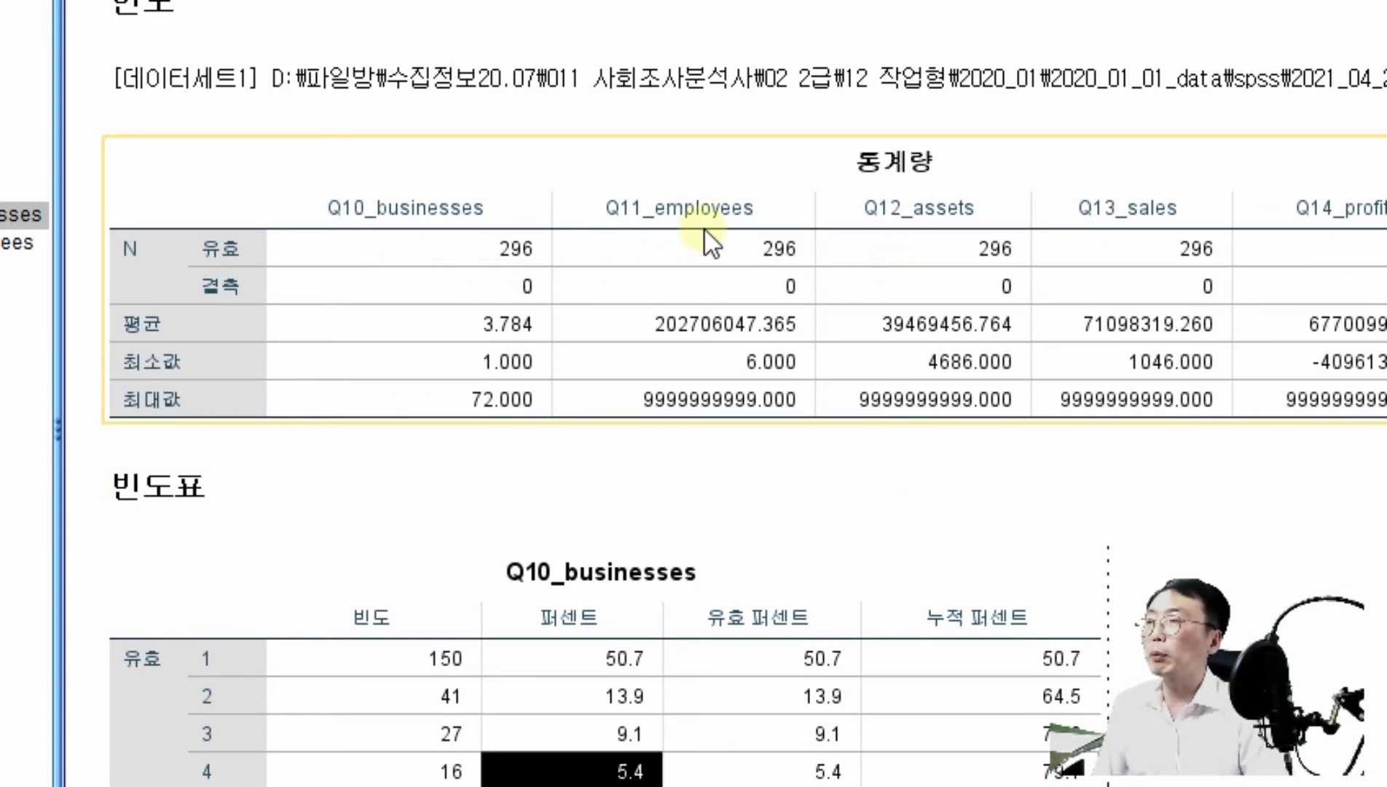
pyautogui.scroll(-2, 553, 213)
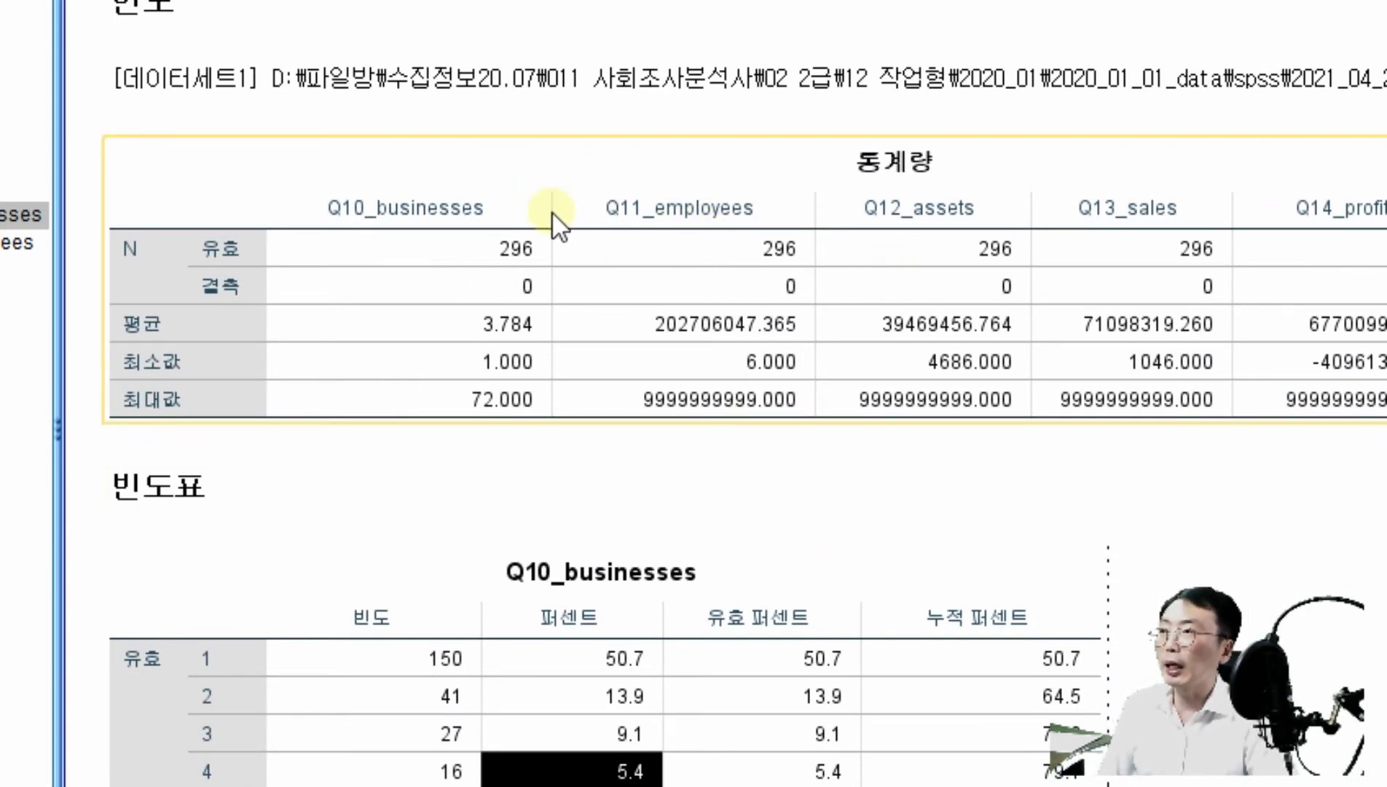
pyautogui.click(551, 211)
pyautogui.scroll(5, 656, 255)
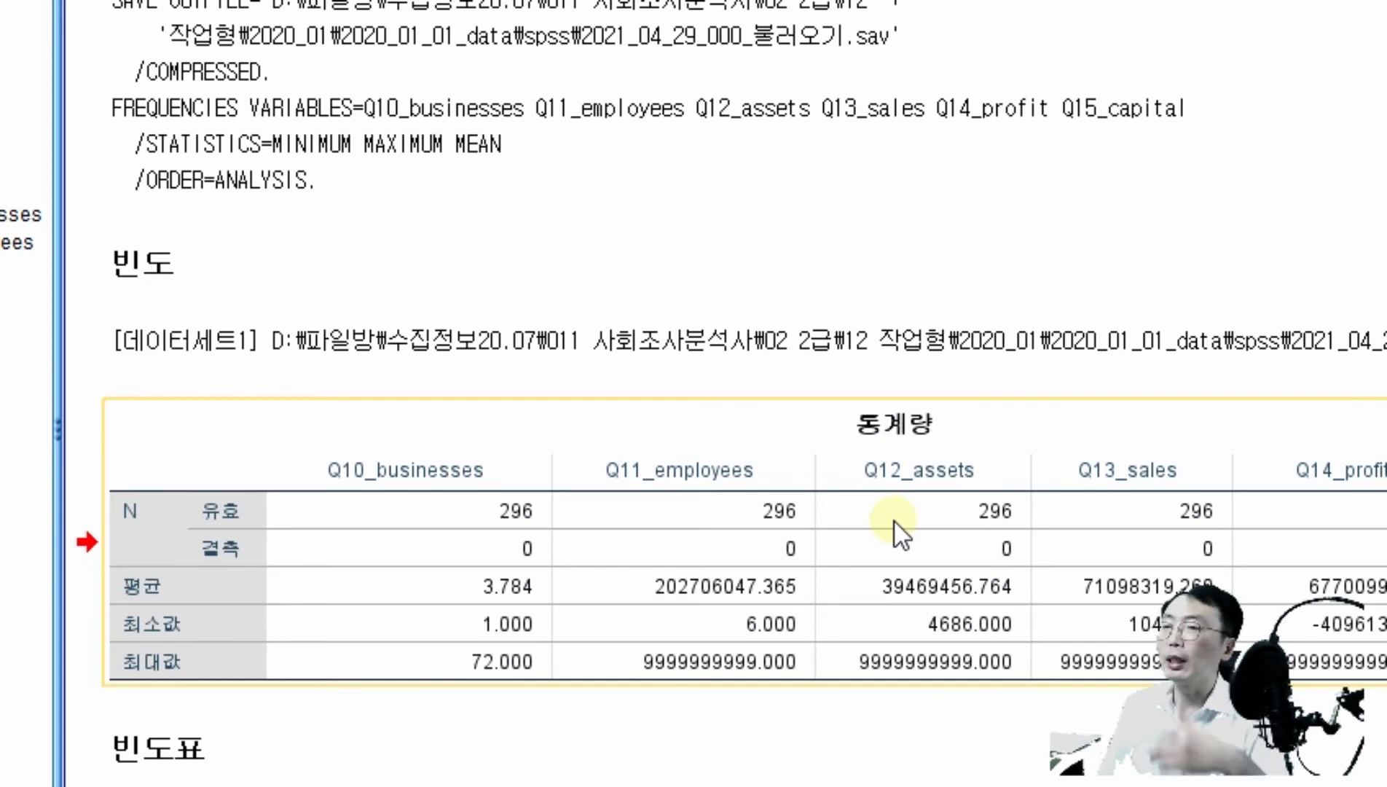
# - Examine the mean, minimum and maximum values of the 통계량 table in the pivot table editor and close it
pyautogui.doubleClick(851, 590)
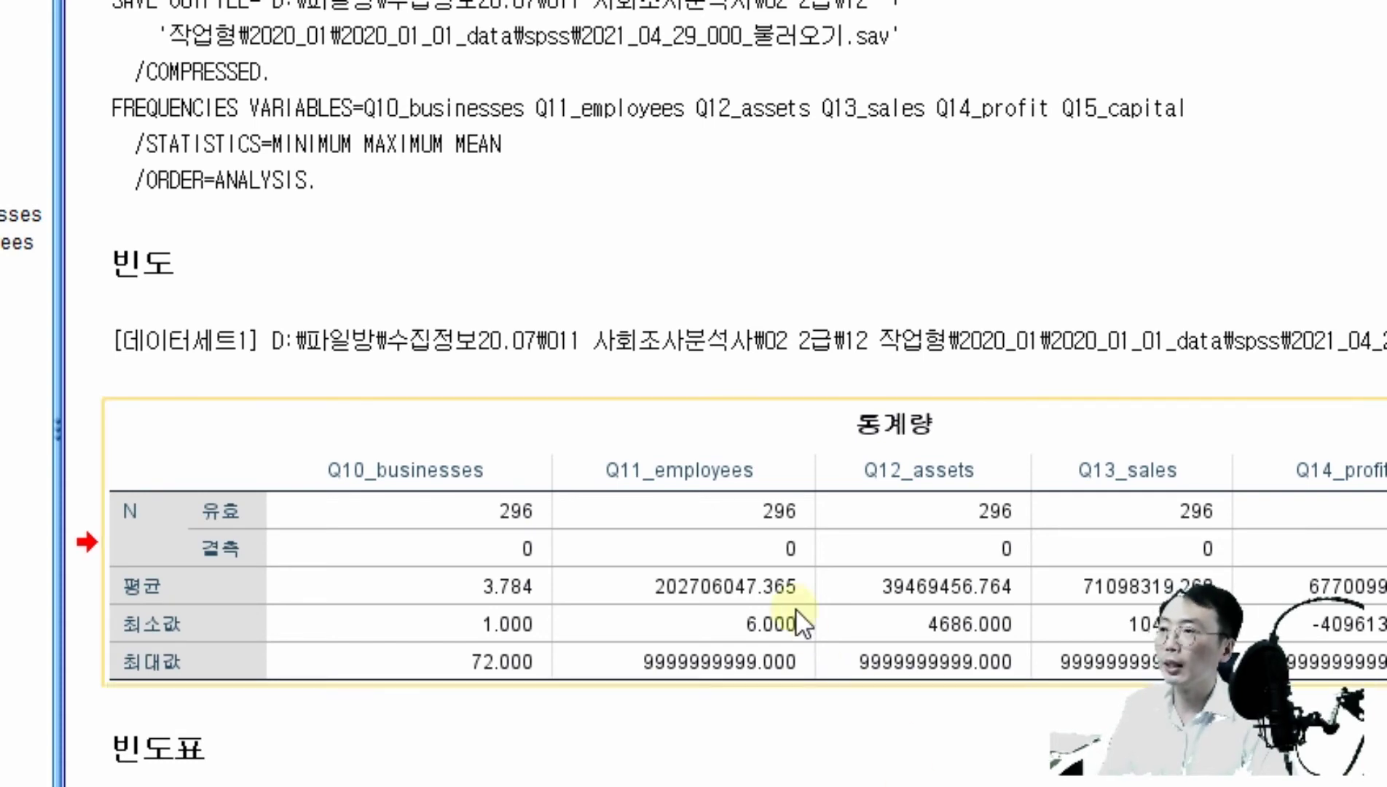
pyautogui.doubleClick(786, 585)
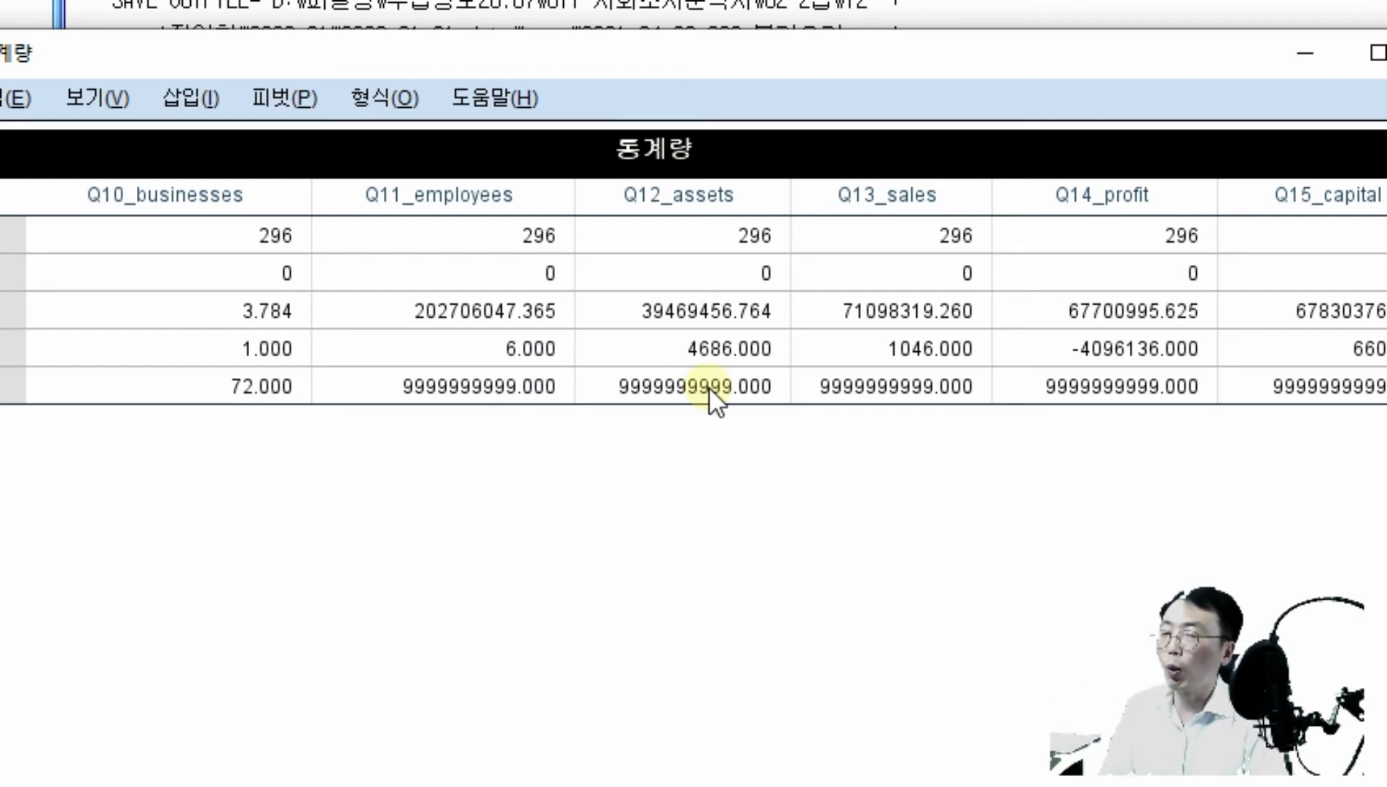
pyautogui.hotkey('alt', 'F4')
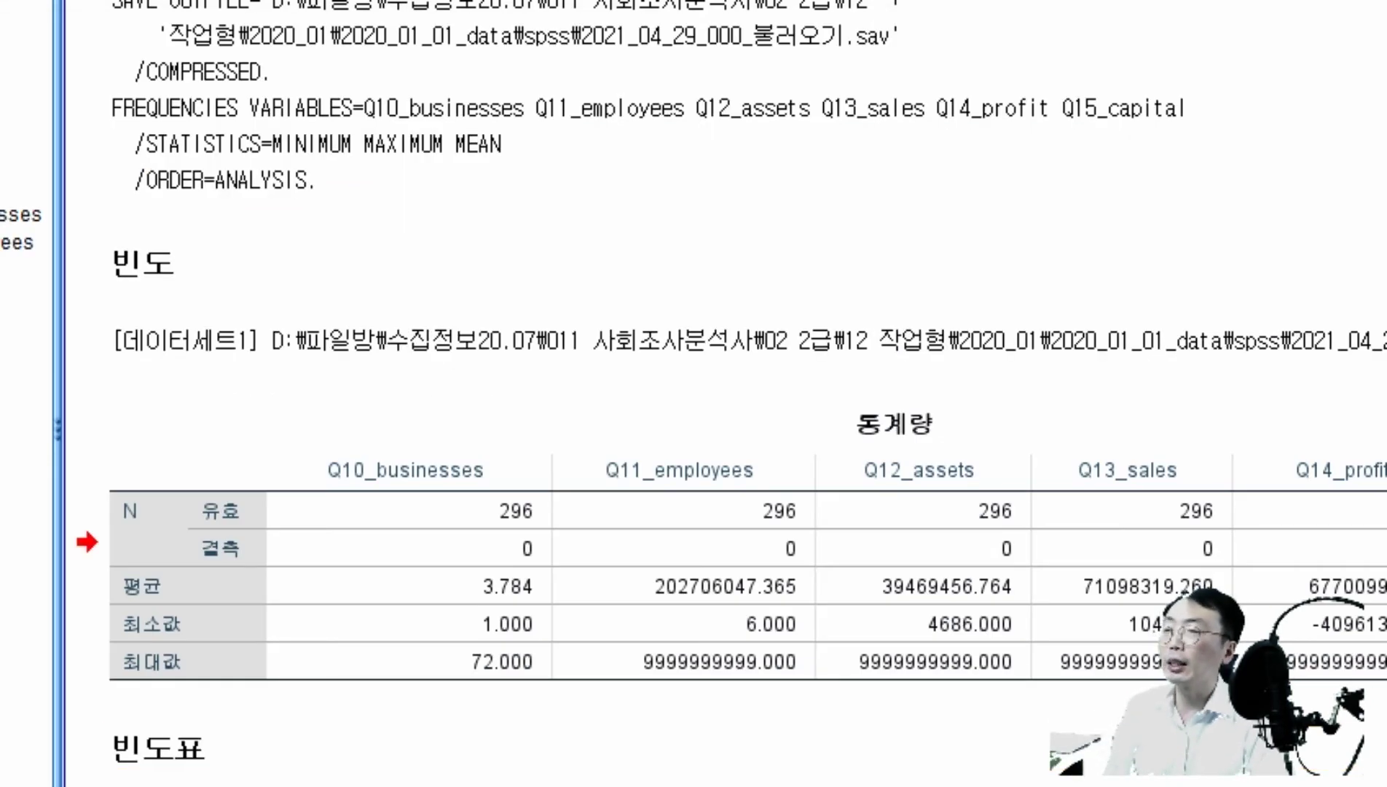
# - Leave the output viewer and show the cases of 2021_04_29_000_불러오기.sav in the Data Editor's data view
pyautogui.click(1382, 673)
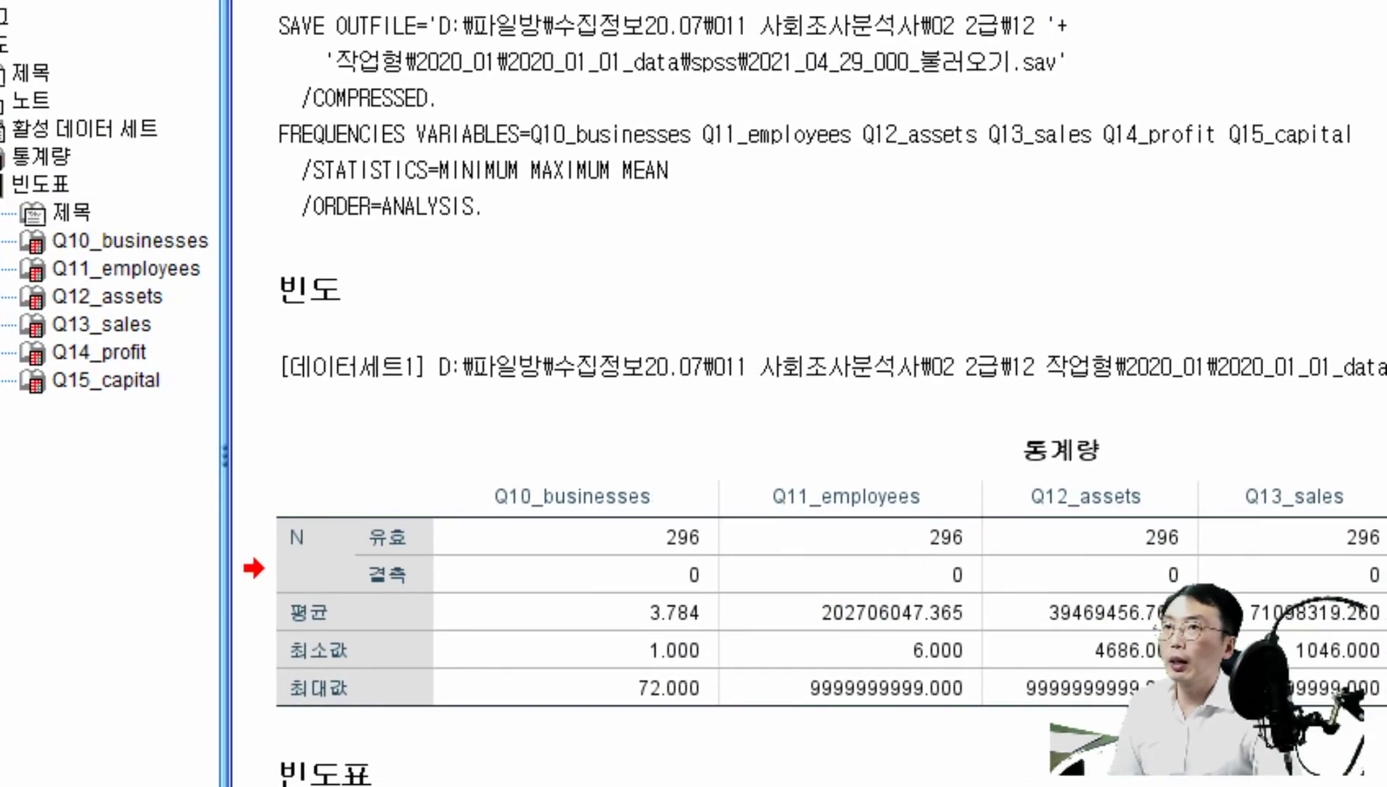
pyautogui.hotkey('alt', 'F4')
pyautogui.click(973, 456)
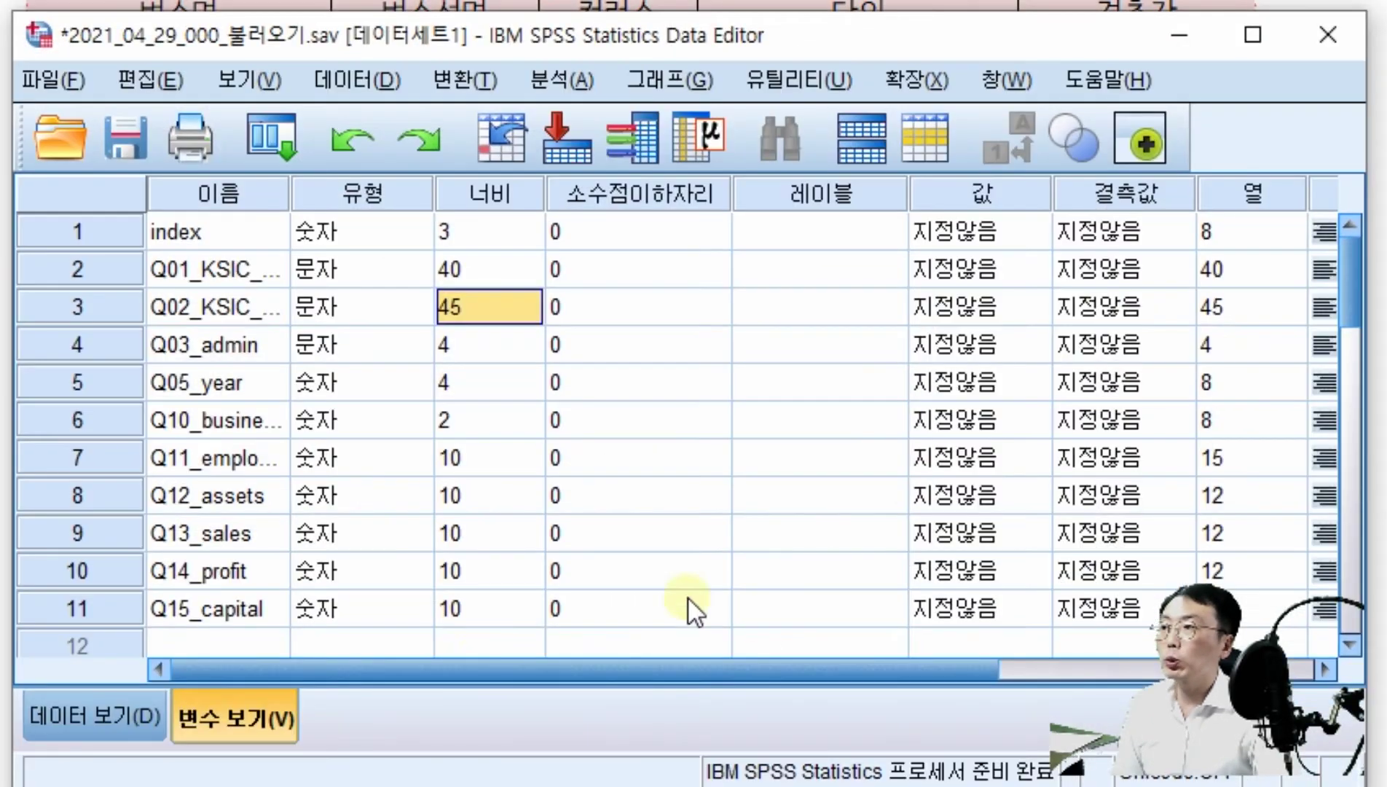
pyautogui.click(115, 717)
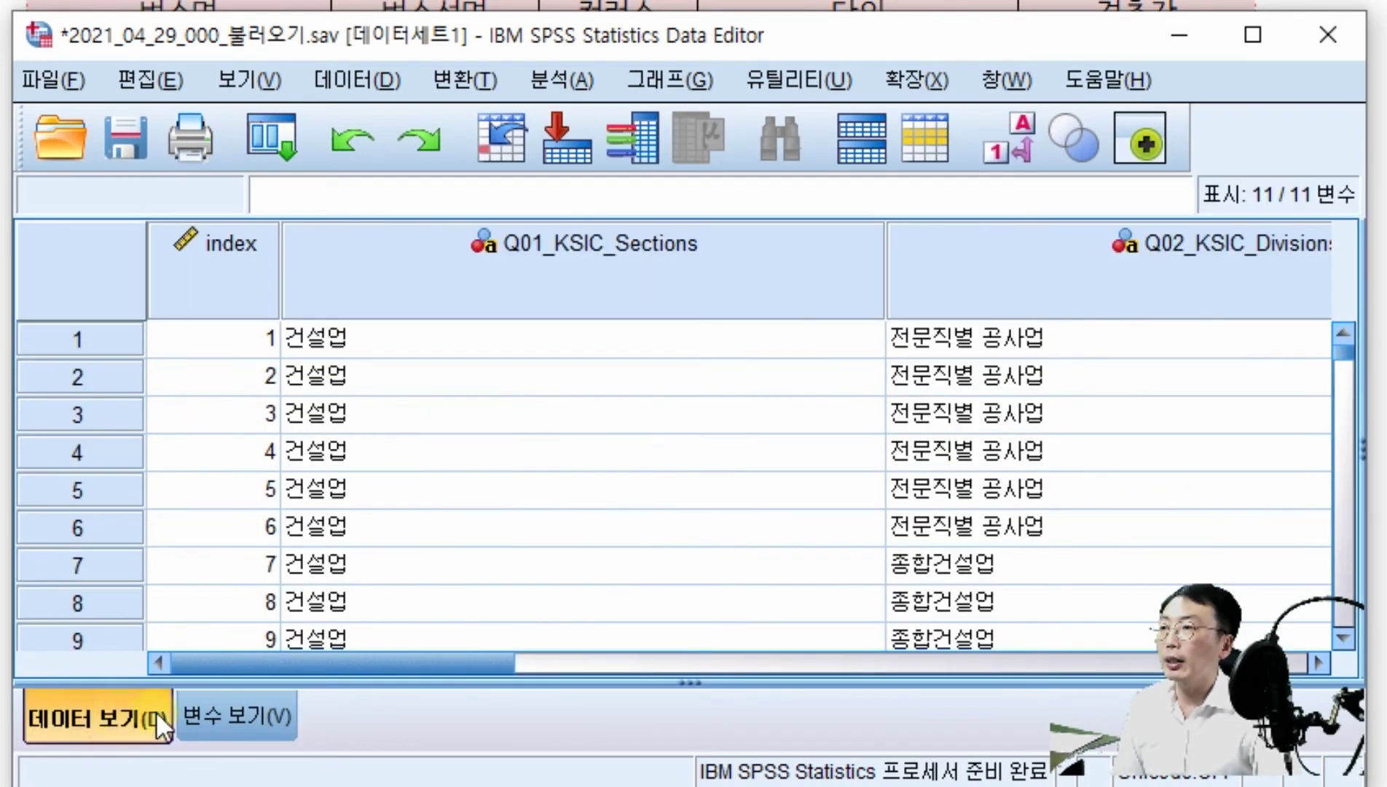
# - Compare the variable definitions in variable view with the cases in data view, ending in data view
pyautogui.click(219, 713)
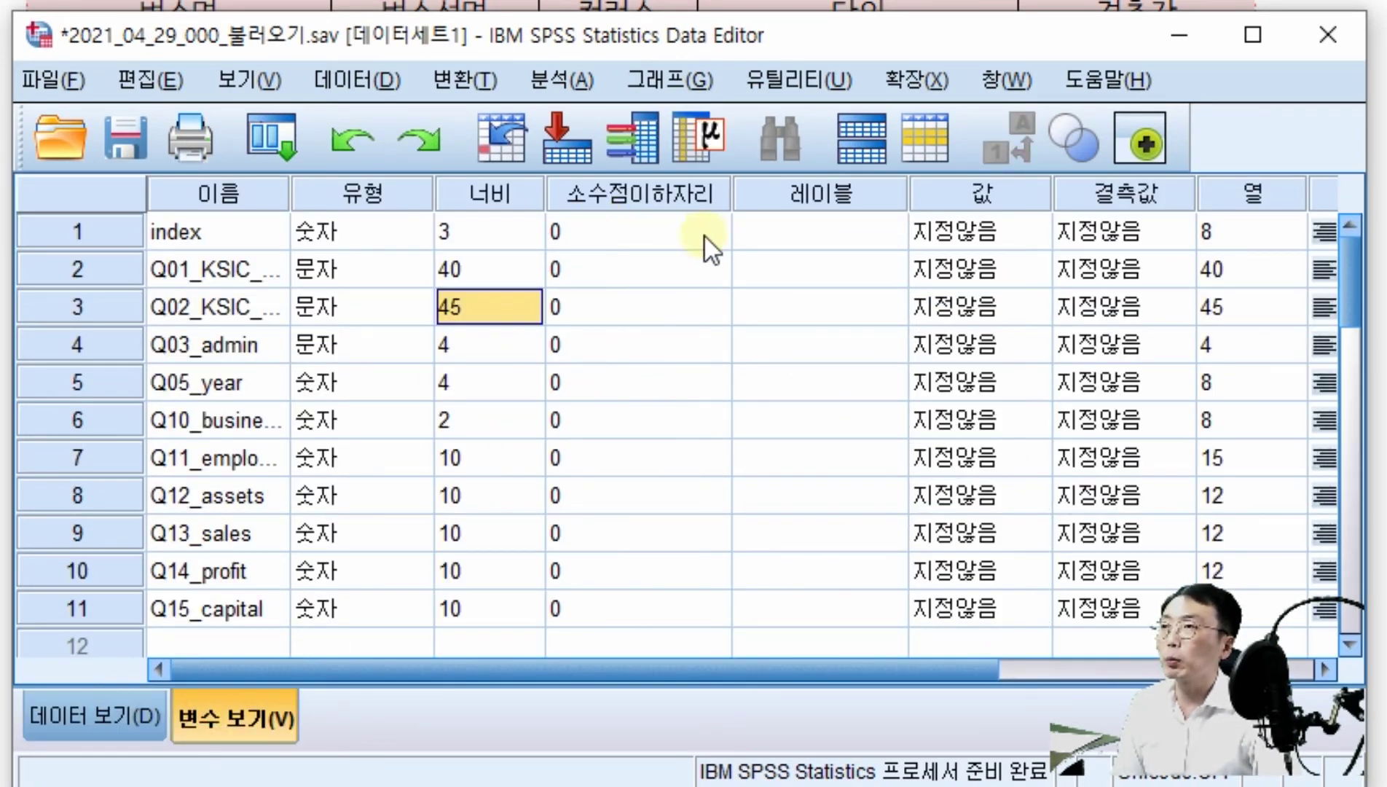
pyautogui.click(132, 705)
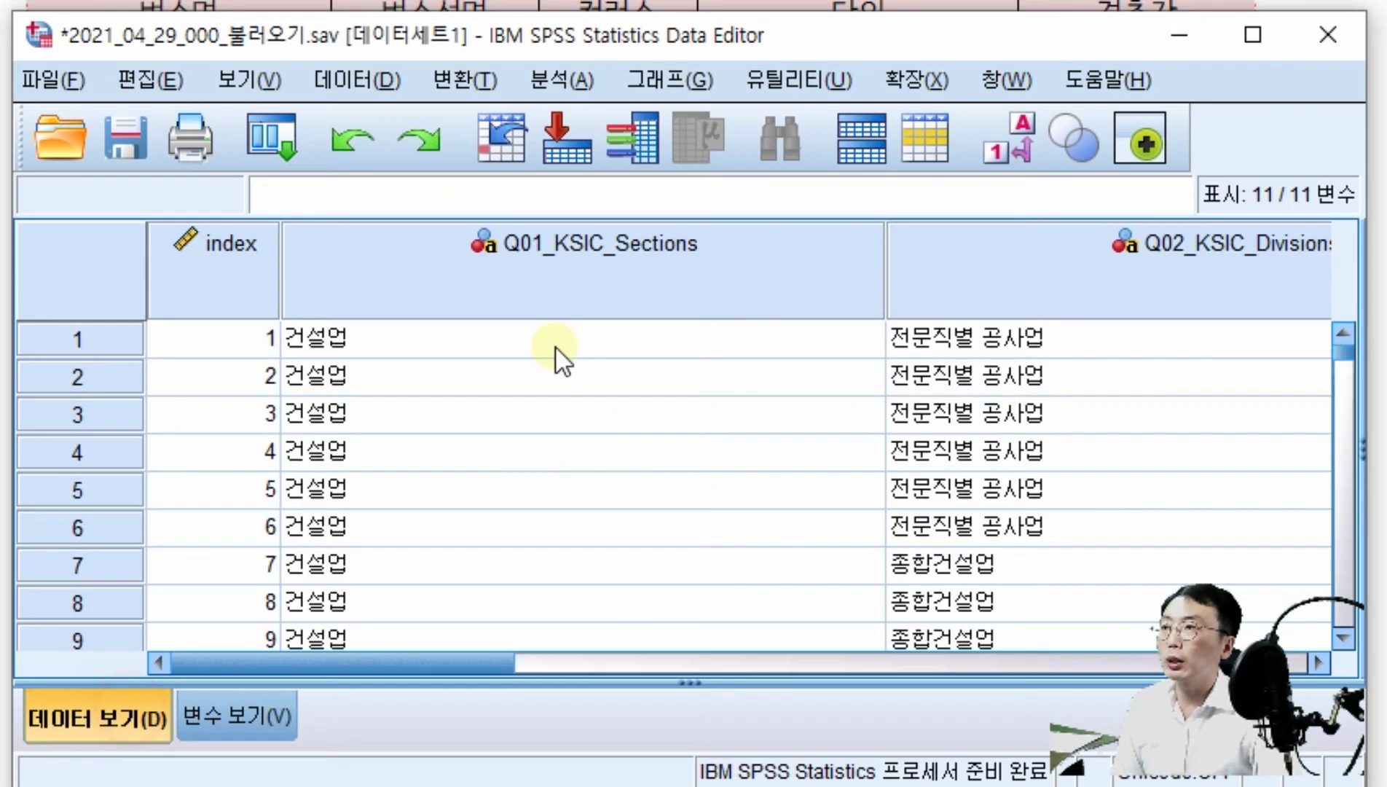
pyautogui.click(236, 705)
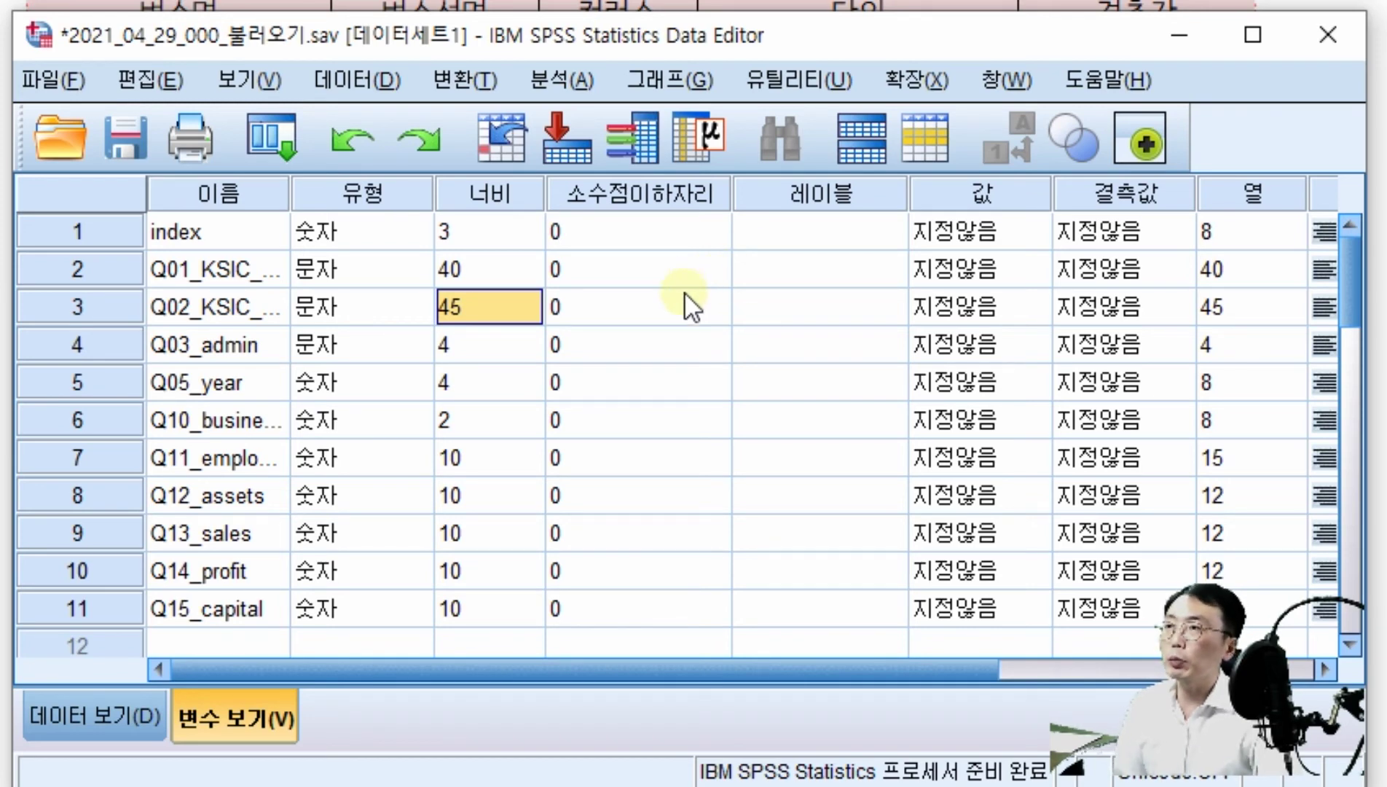
pyautogui.click(129, 704)
# - Look over the Q10_businesses, Q11_employees and Q12_assets columns in data view, selecting them in turn
pyautogui.scroll(-1, 706, 528)
pyautogui.moveTo(519, 656); pyautogui.dragTo(841, 657)
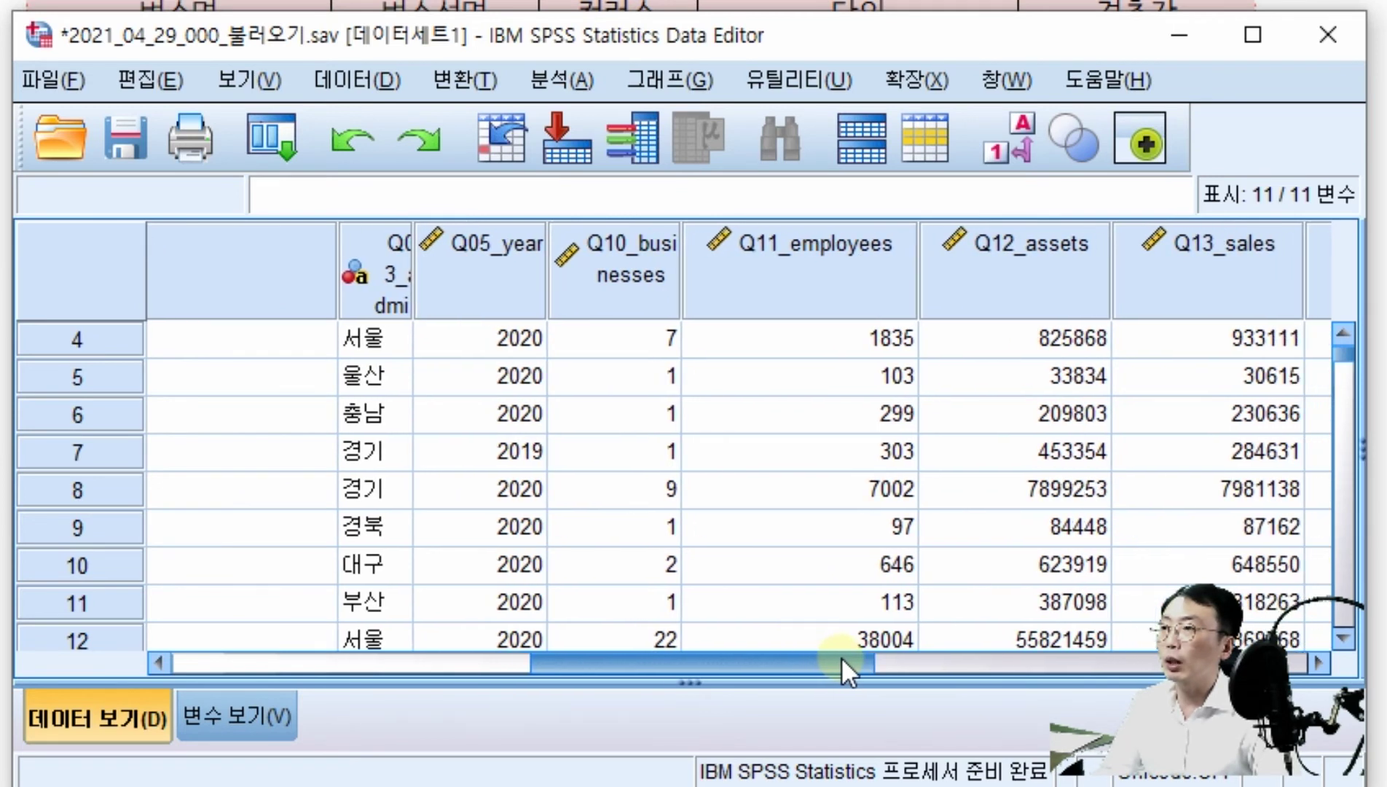
pyautogui.click(644, 233)
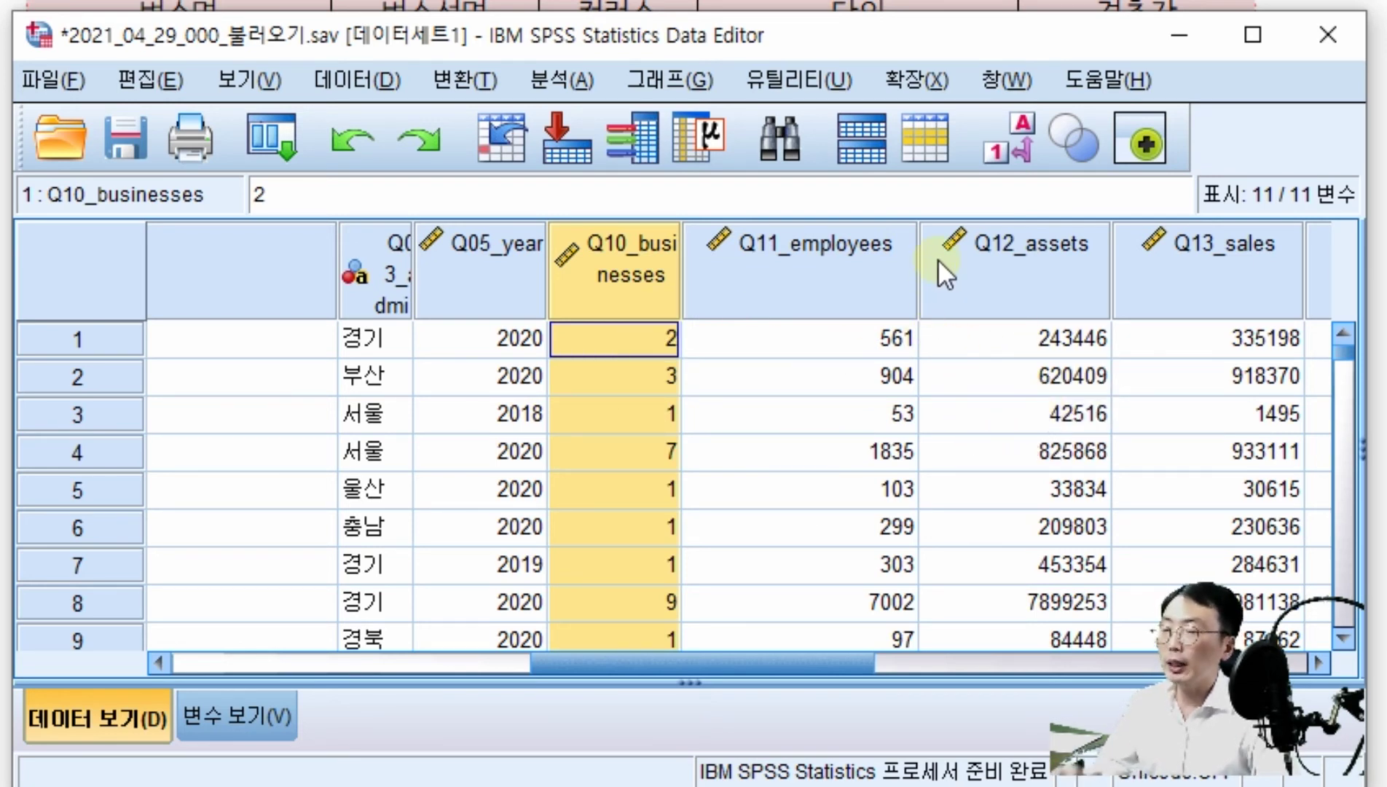
pyautogui.click(472, 78)
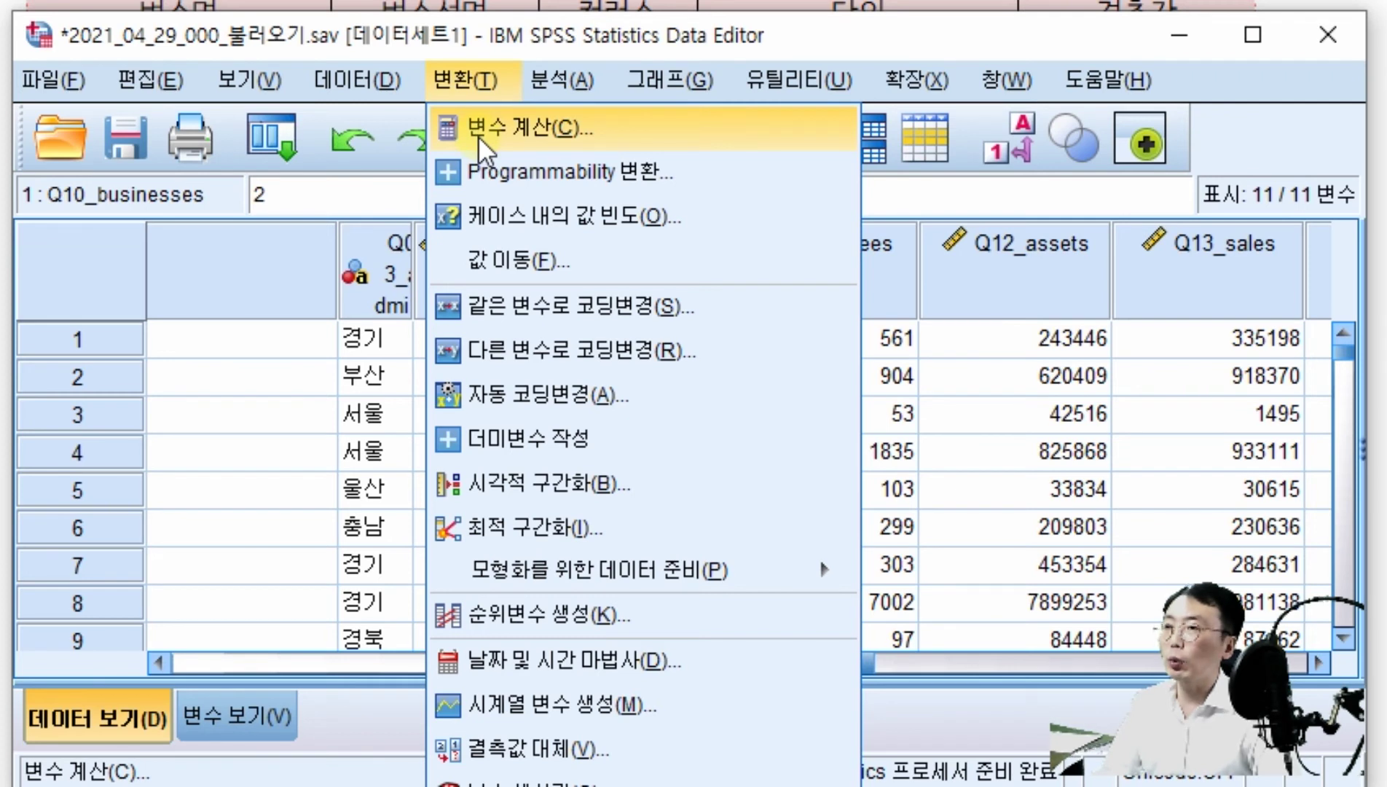
pyautogui.click(1011, 309)
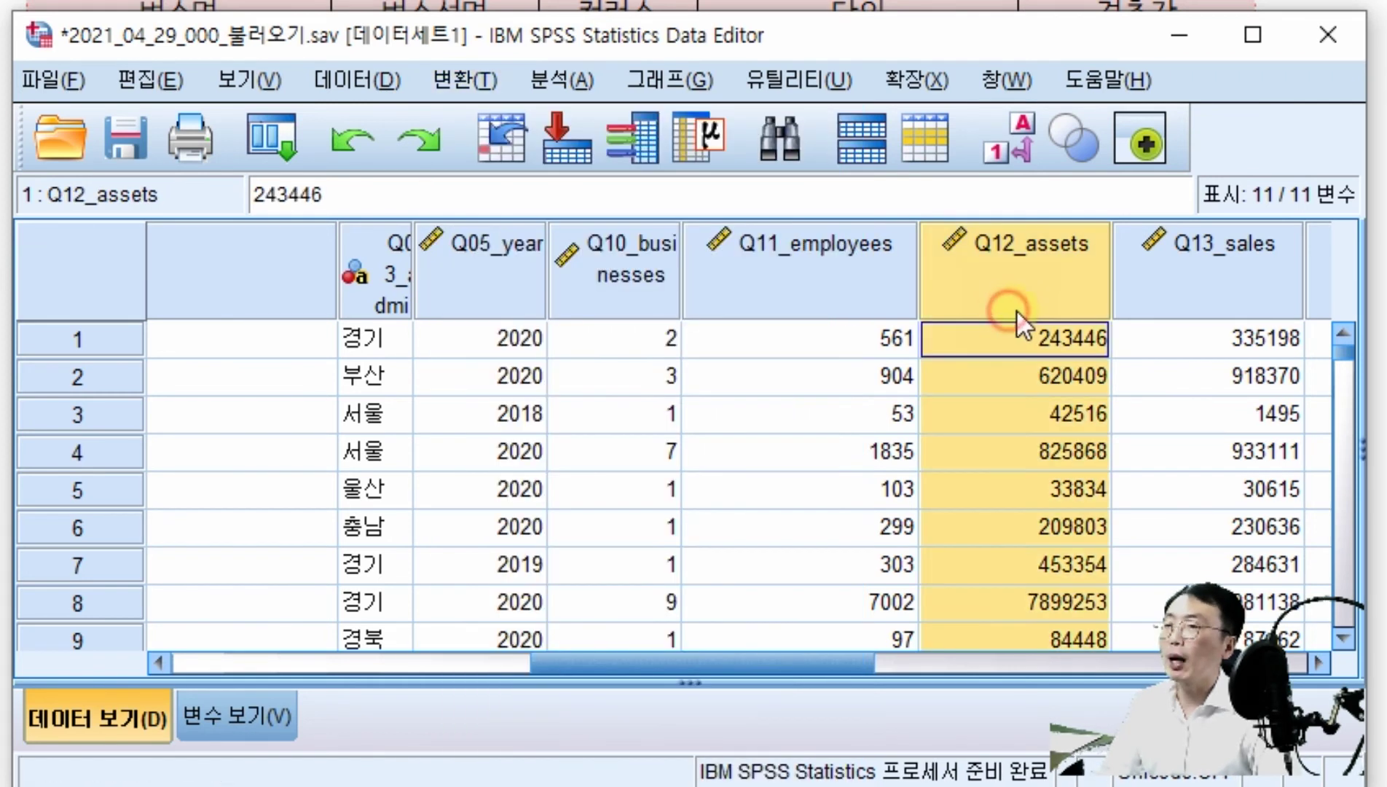
pyautogui.click(620, 247)
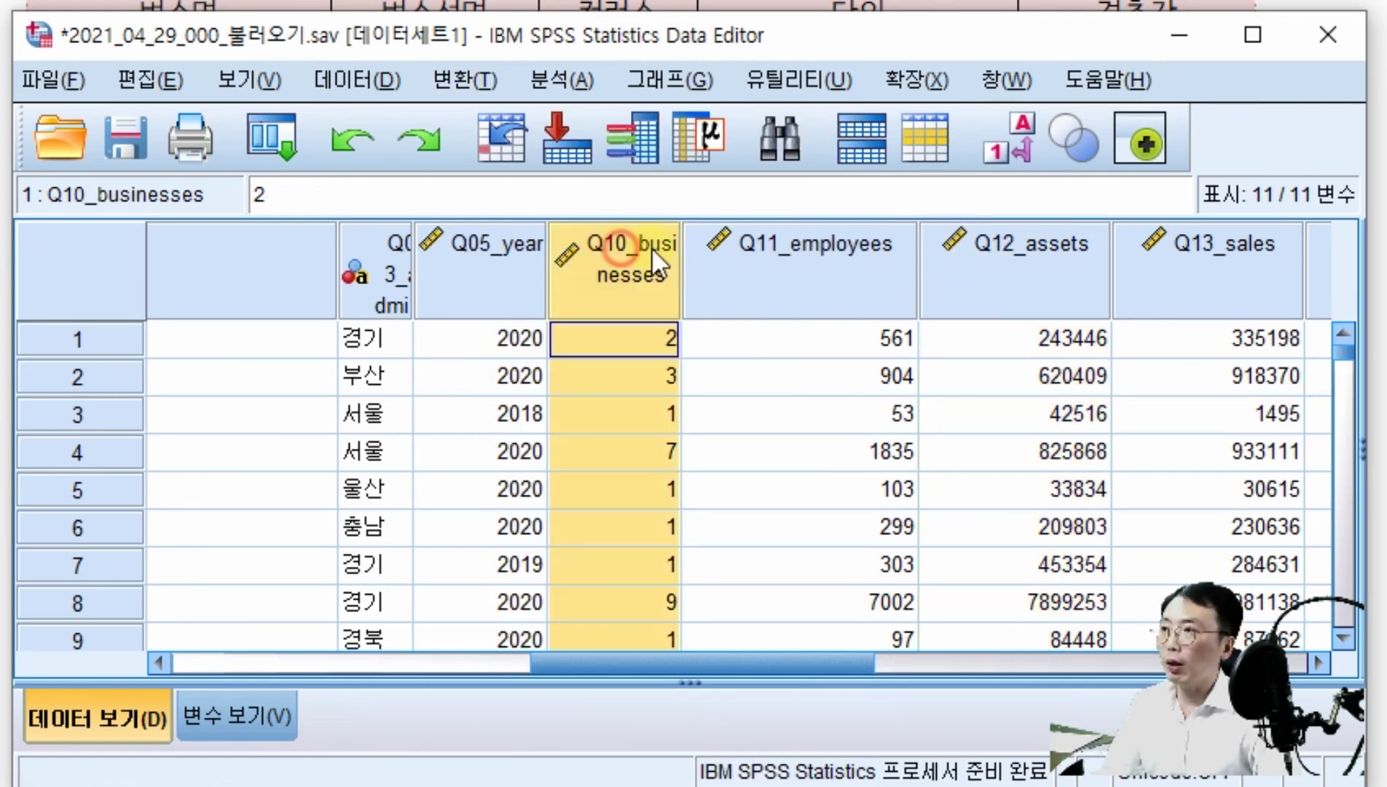
pyautogui.click(844, 257)
pyautogui.click(1060, 260)
pyautogui.click(667, 262)
pyautogui.click(780, 265)
pyautogui.click(1025, 263)
pyautogui.click(591, 246)
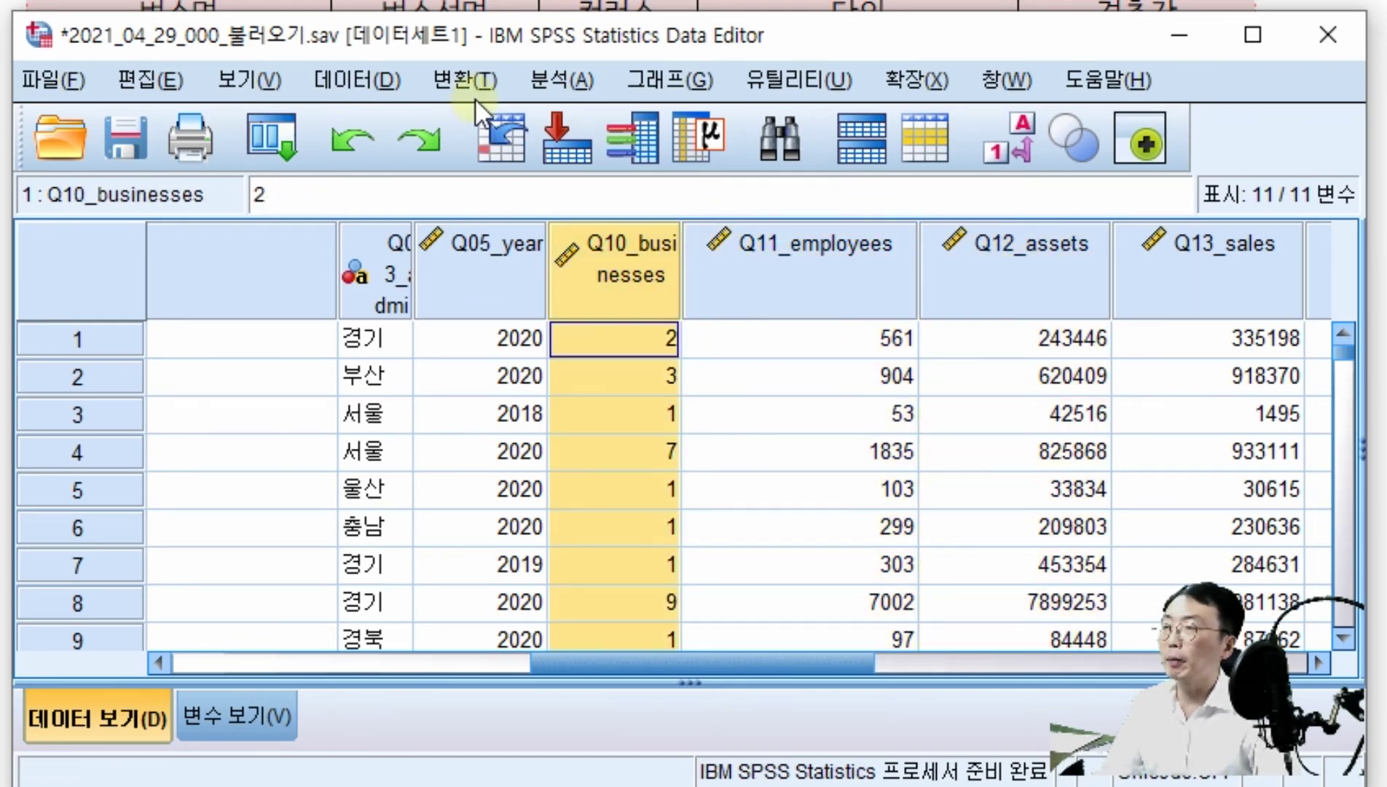
# - Start a Compute Variable (변수 계산) operation with Q100 as the target variable
pyautogui.click(478, 73)
pyautogui.click(510, 125)
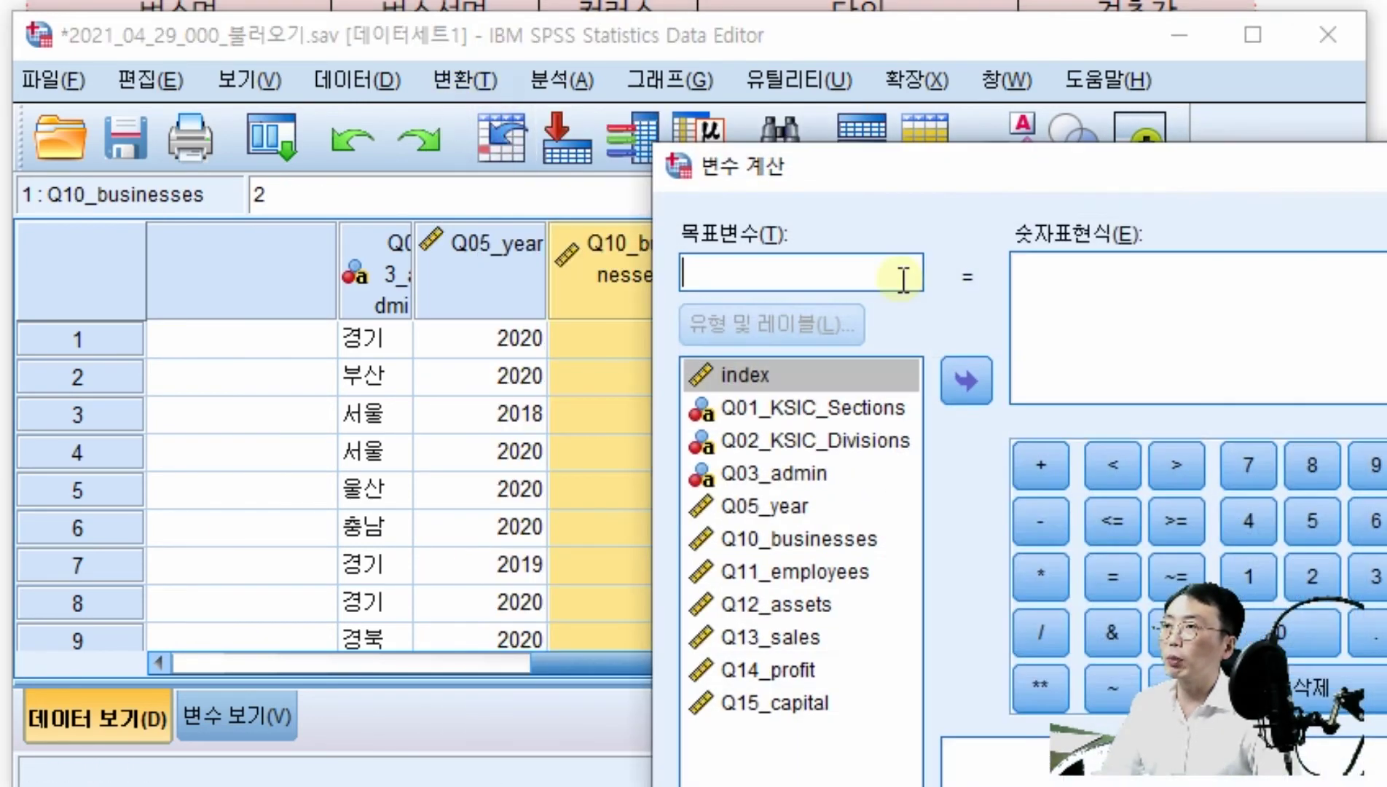
pyautogui.moveTo(912, 183); pyautogui.dragTo(552, 116)
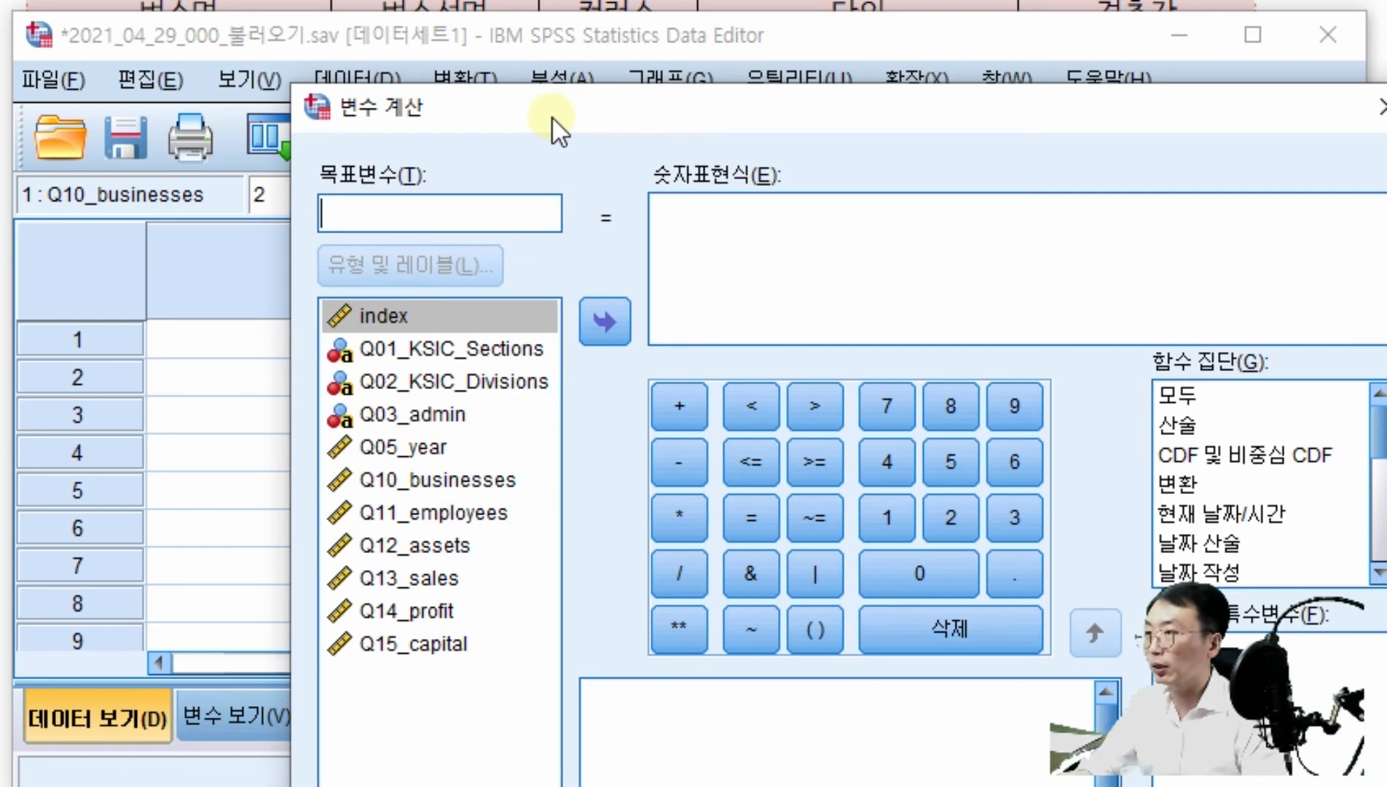
pyautogui.write('Q')
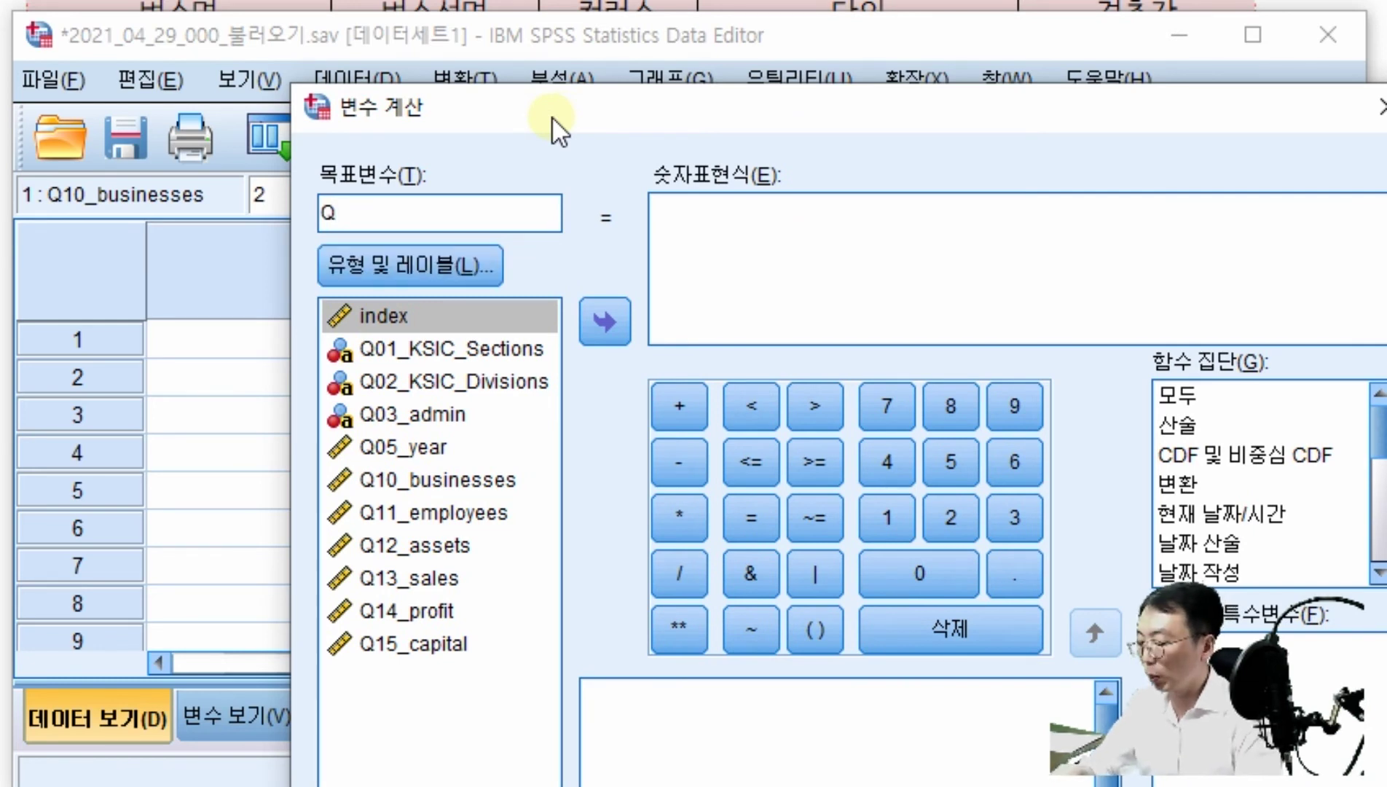
pyautogui.write('100')
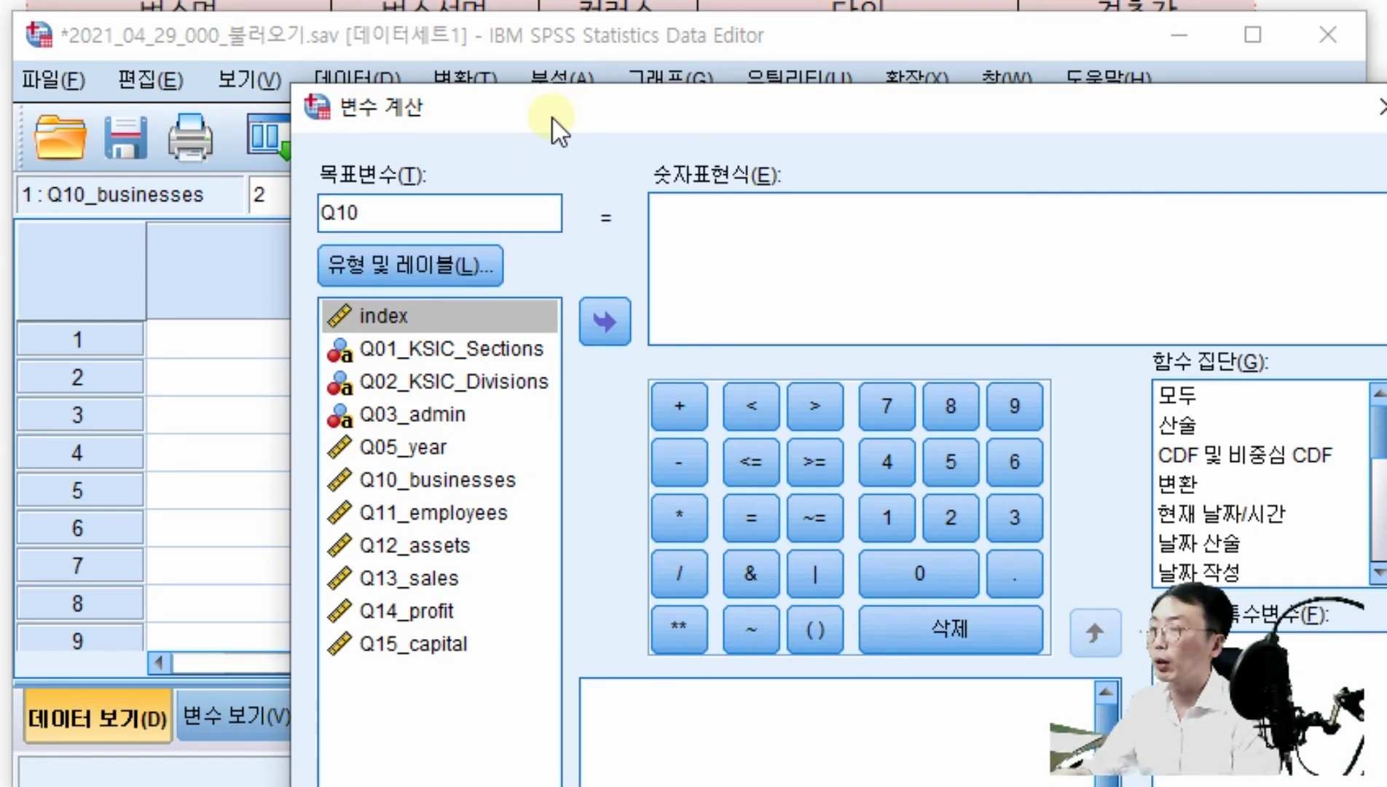
# - Insert Q10_businesses into the numeric expression for Q100, removing the duplicated Q10_ prefix
pyautogui.click(703, 240)
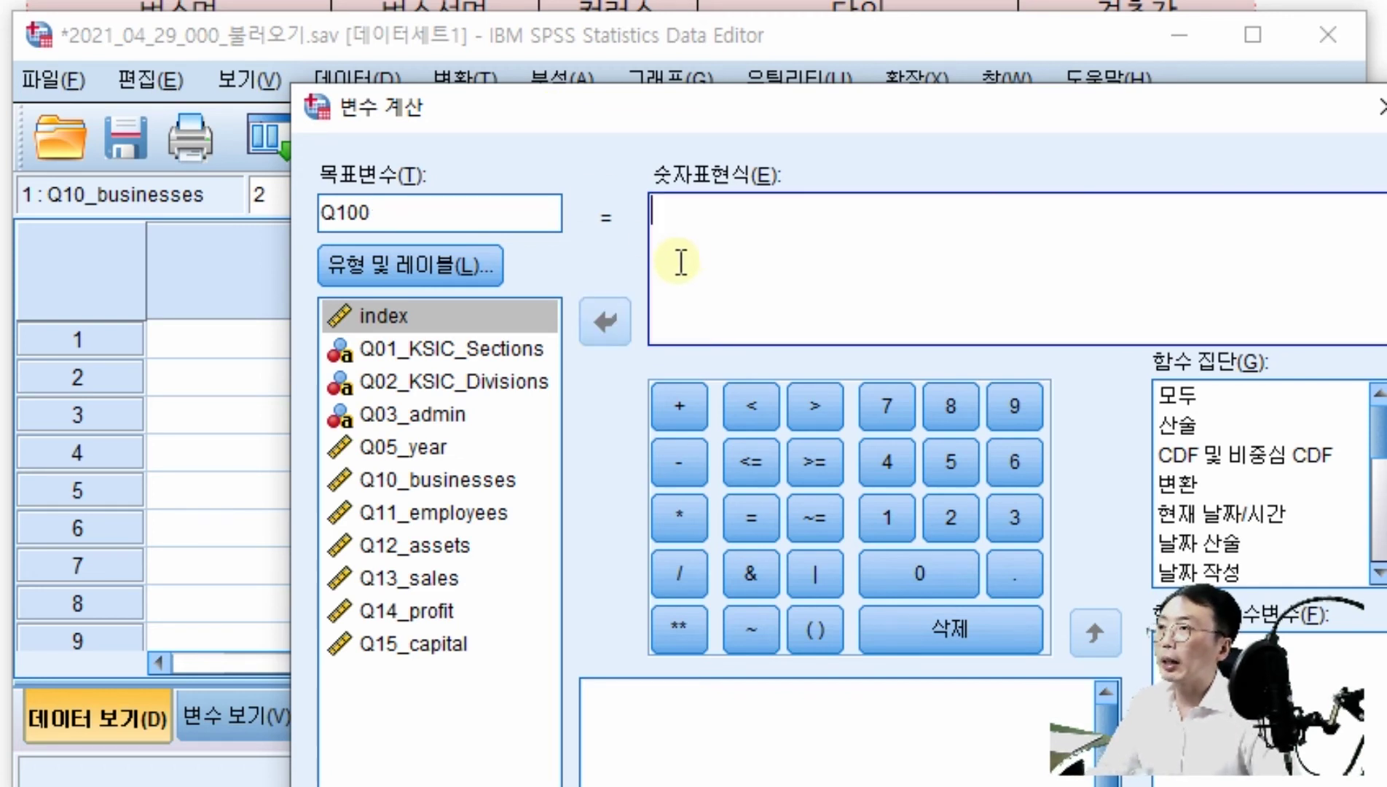
pyautogui.doubleClick(479, 480)
pyautogui.click(741, 224)
pyautogui.click(616, 335)
pyautogui.click(746, 213)
pyautogui.doubleClick(808, 213)
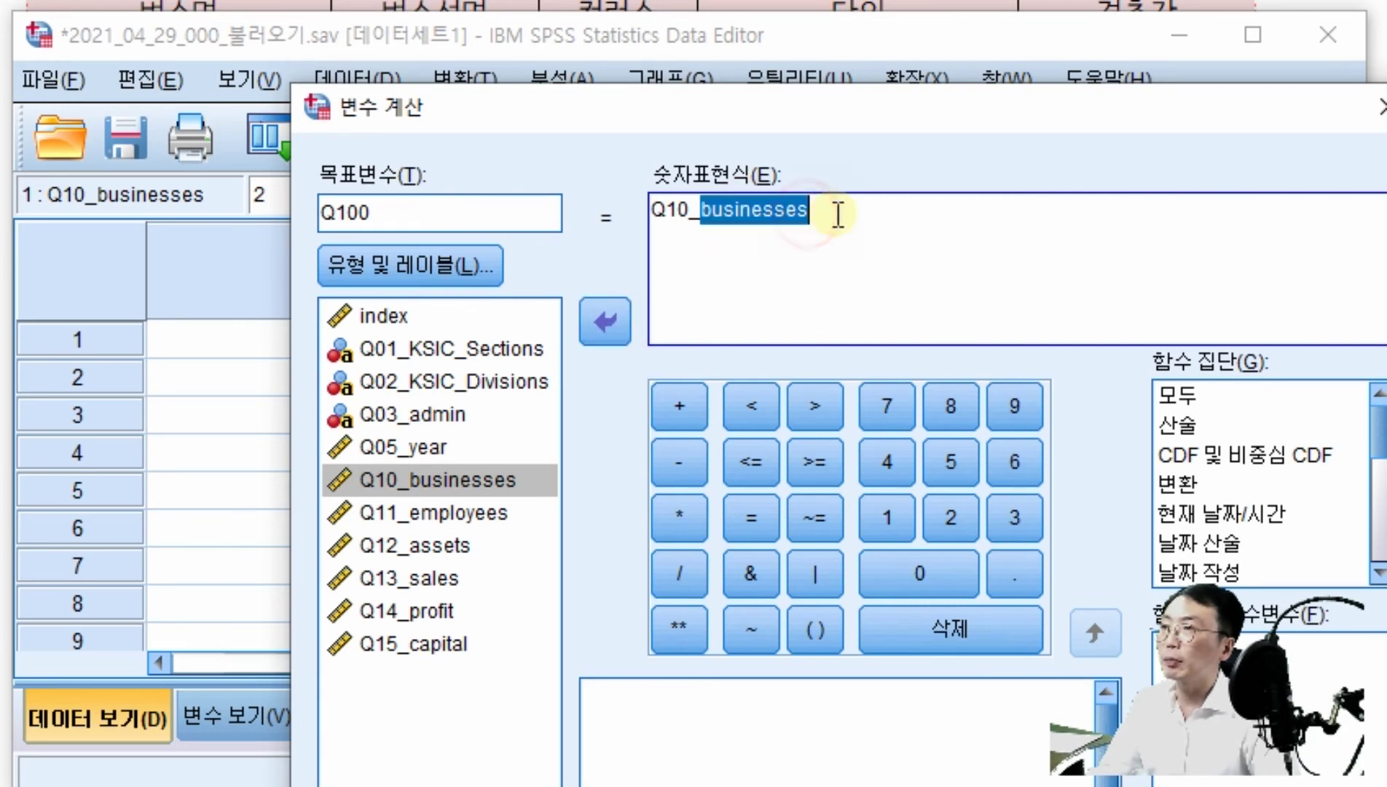
pyautogui.click(593, 317)
pyautogui.click(481, 481)
pyautogui.doubleClick(481, 481)
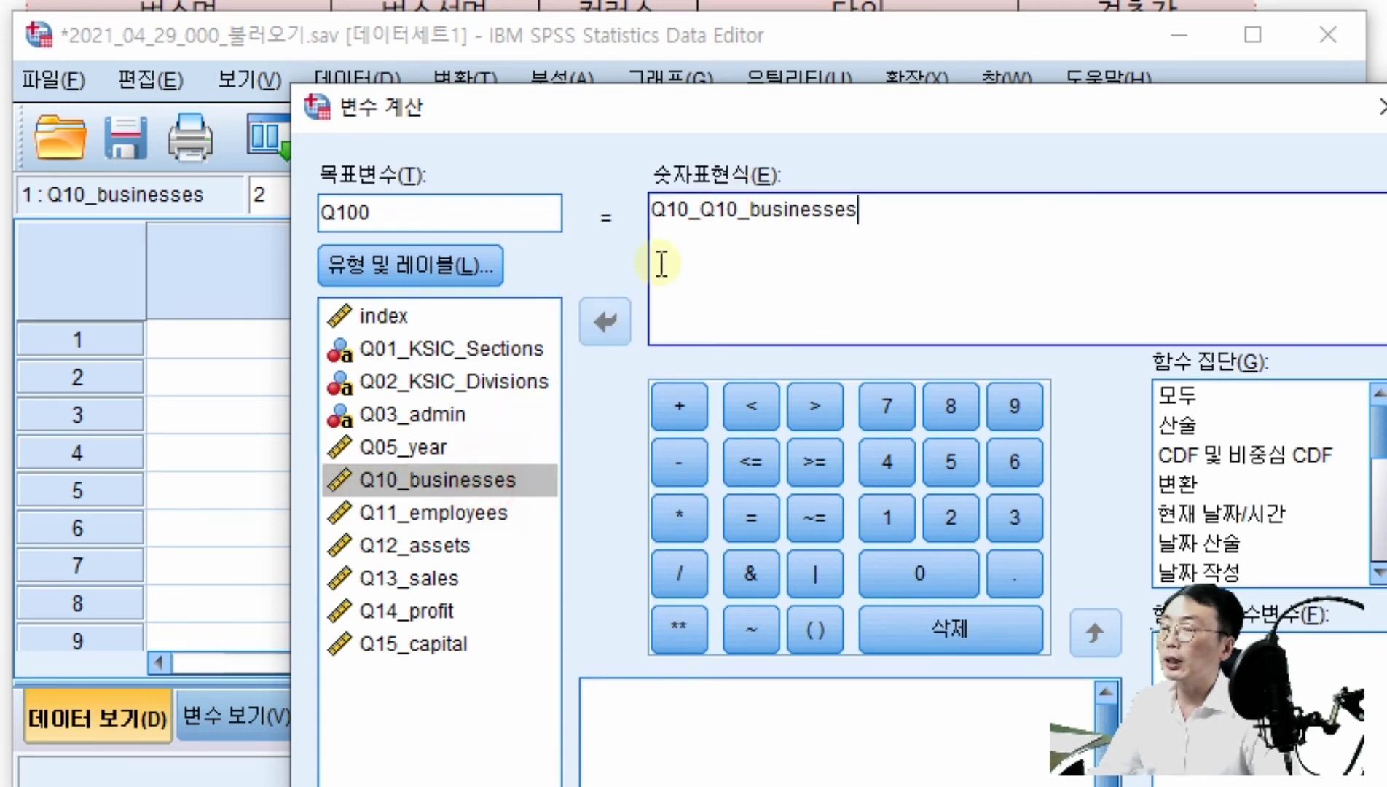
pyautogui.moveTo(701, 211); pyautogui.dragTo(575, 215)
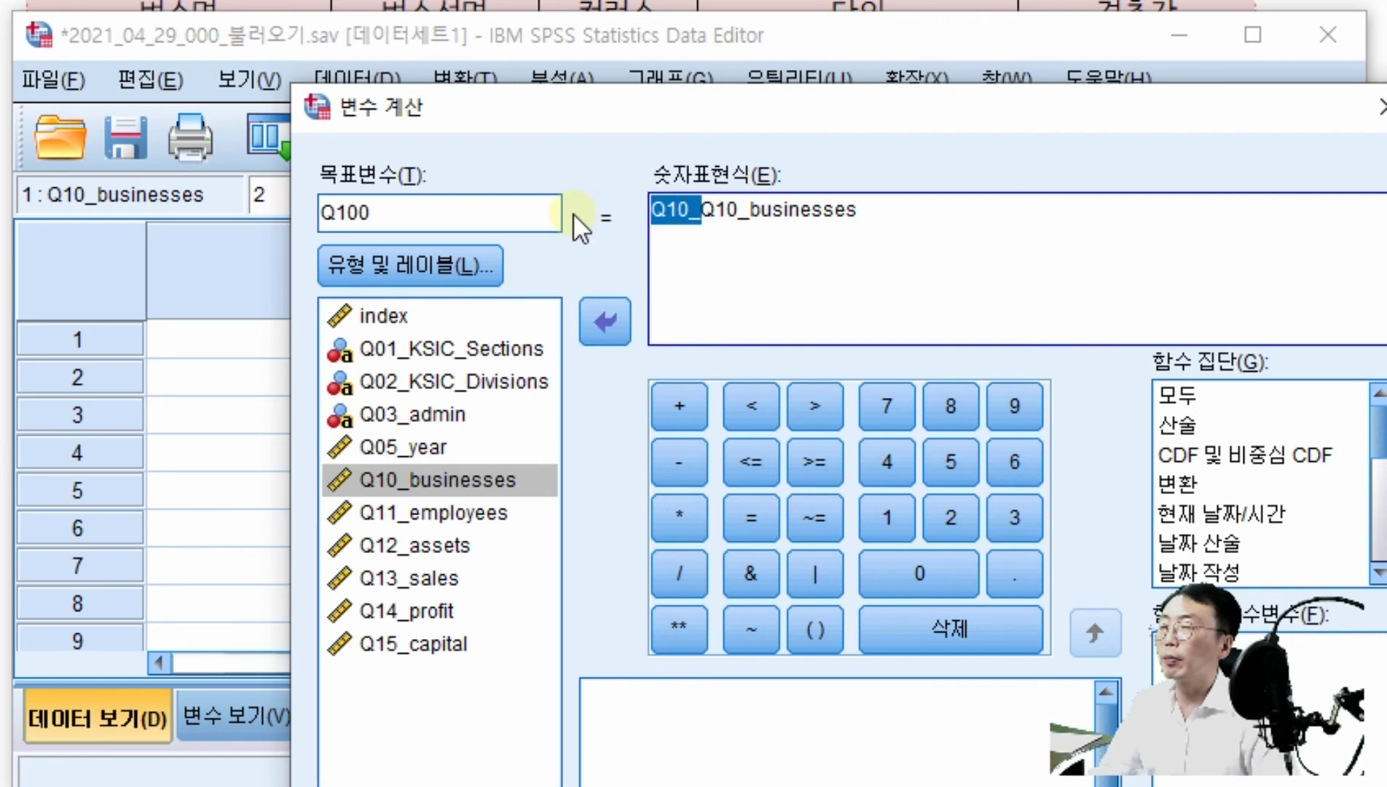
pyautogui.press('BackSpace')
pyautogui.press('End')
# - Complete the numeric expression as Q10_businesses/10 and compute Q100
pyautogui.write('/')
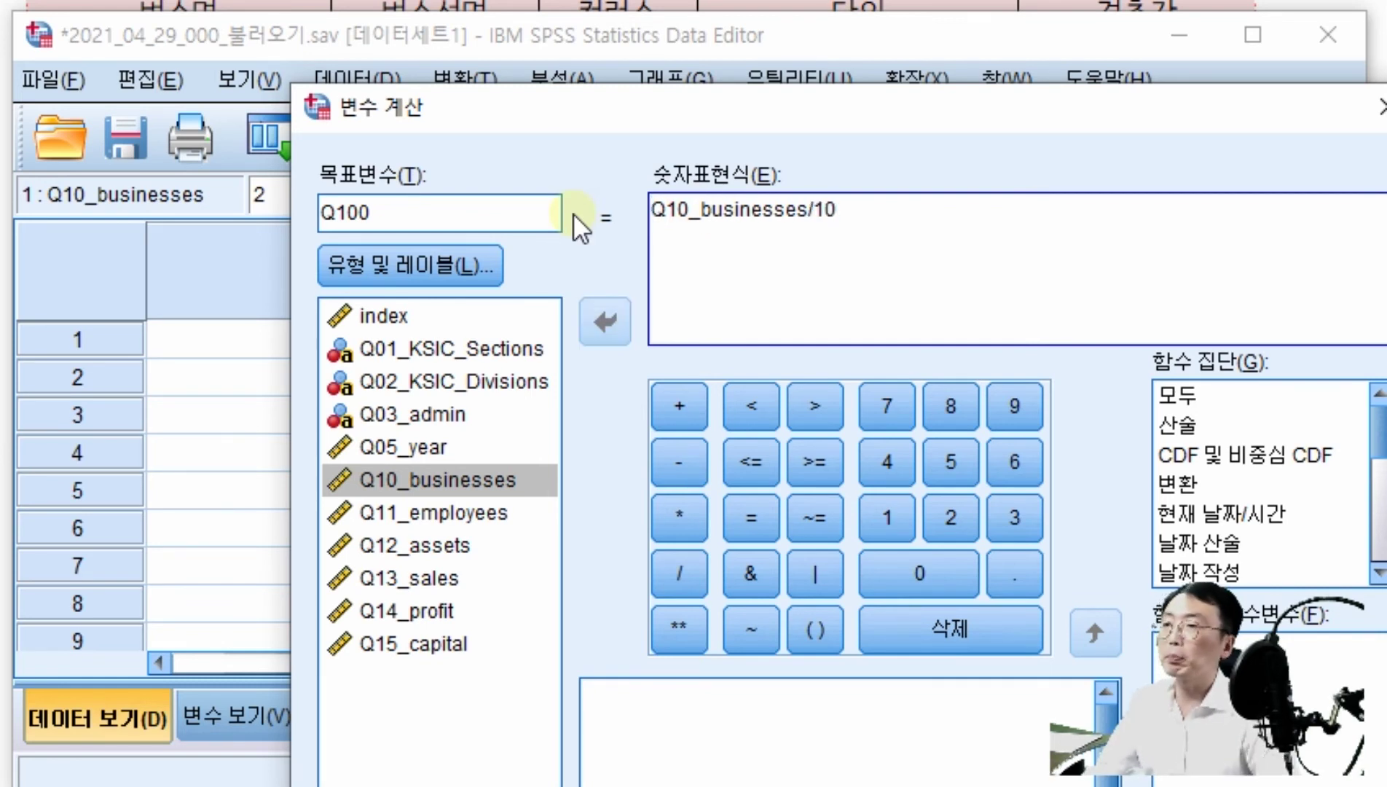
pyautogui.click(905, 102)
pyautogui.moveTo(771, 39); pyautogui.dragTo(708, 0)
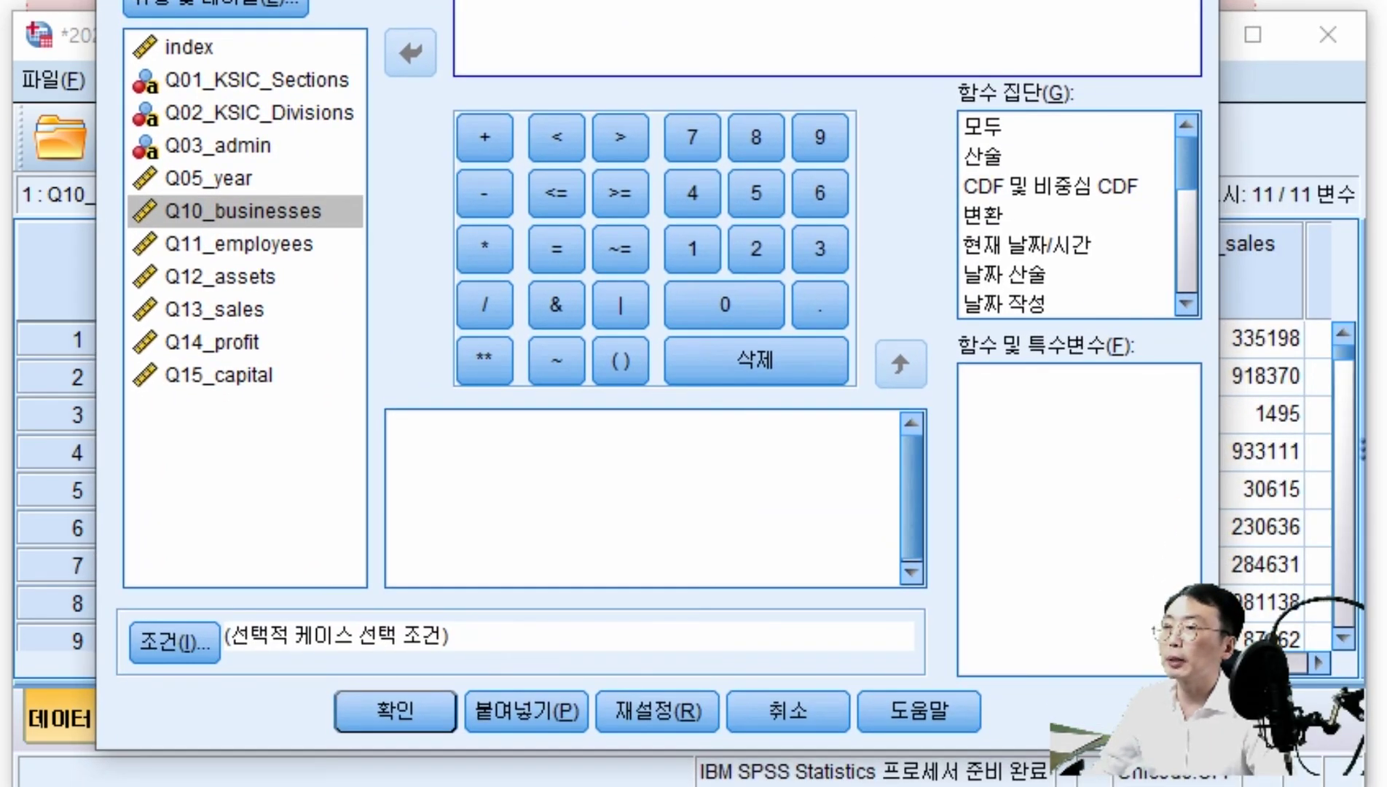
pyautogui.click(407, 700)
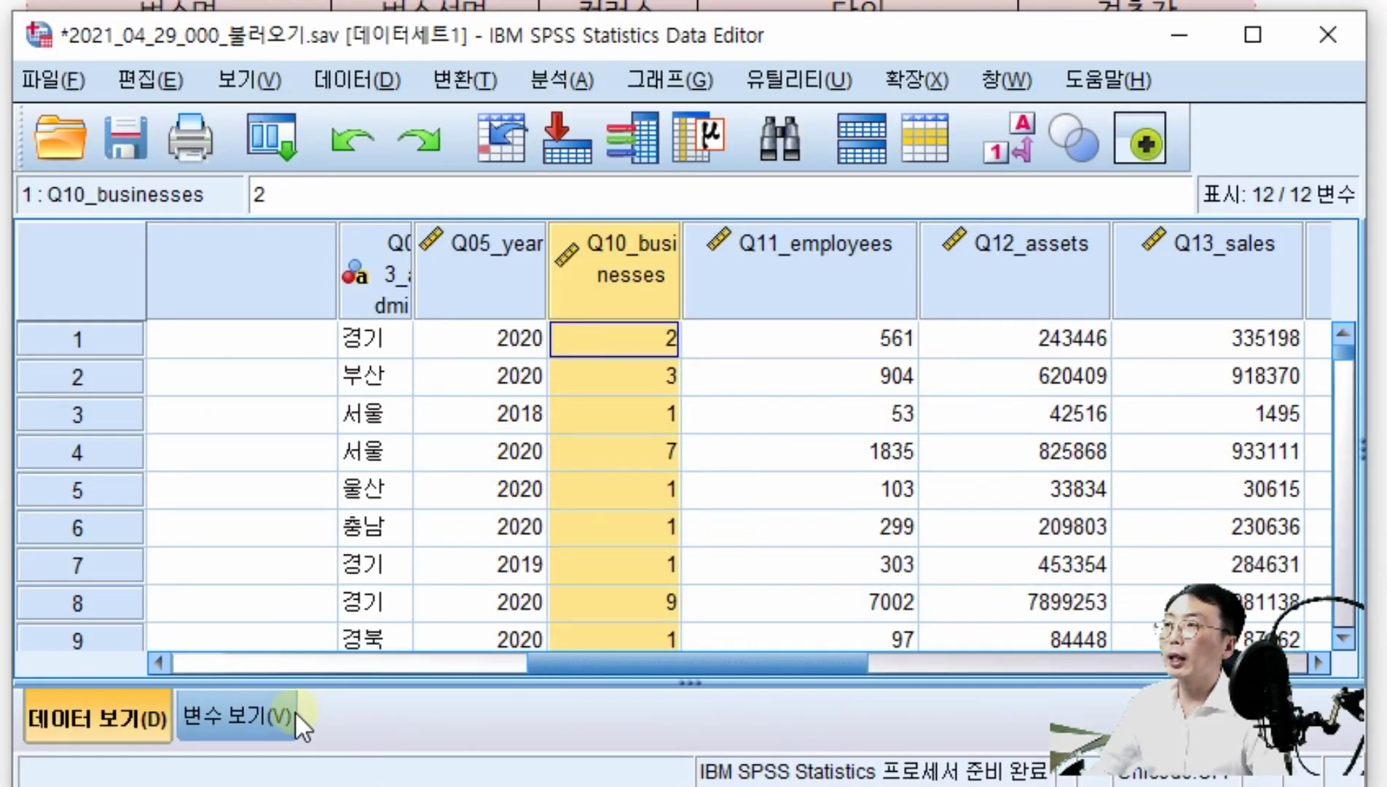
# - Check the new Q100 variable's definition in variable view and its computed cases in data view
pyautogui.click(294, 714)
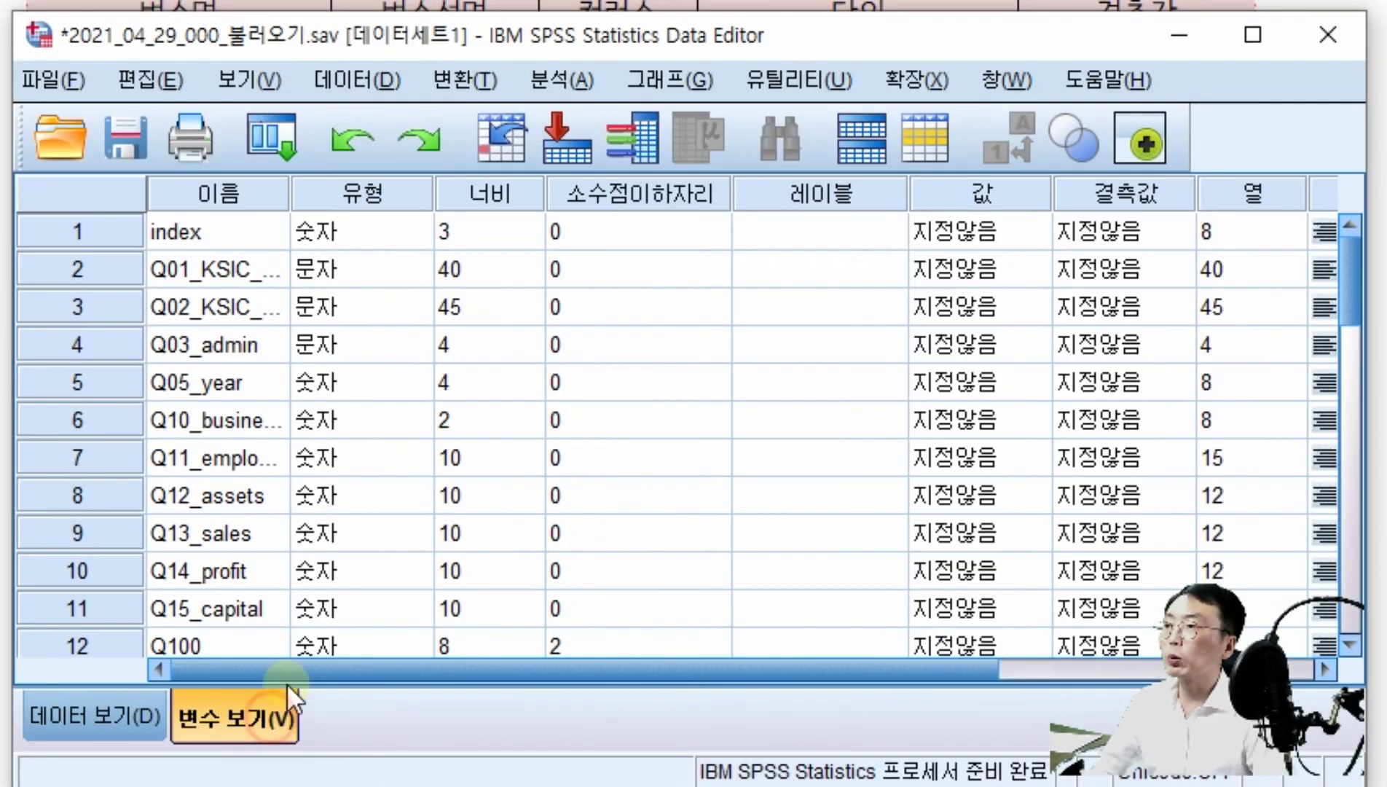
pyautogui.scroll(-2, 500, 476)
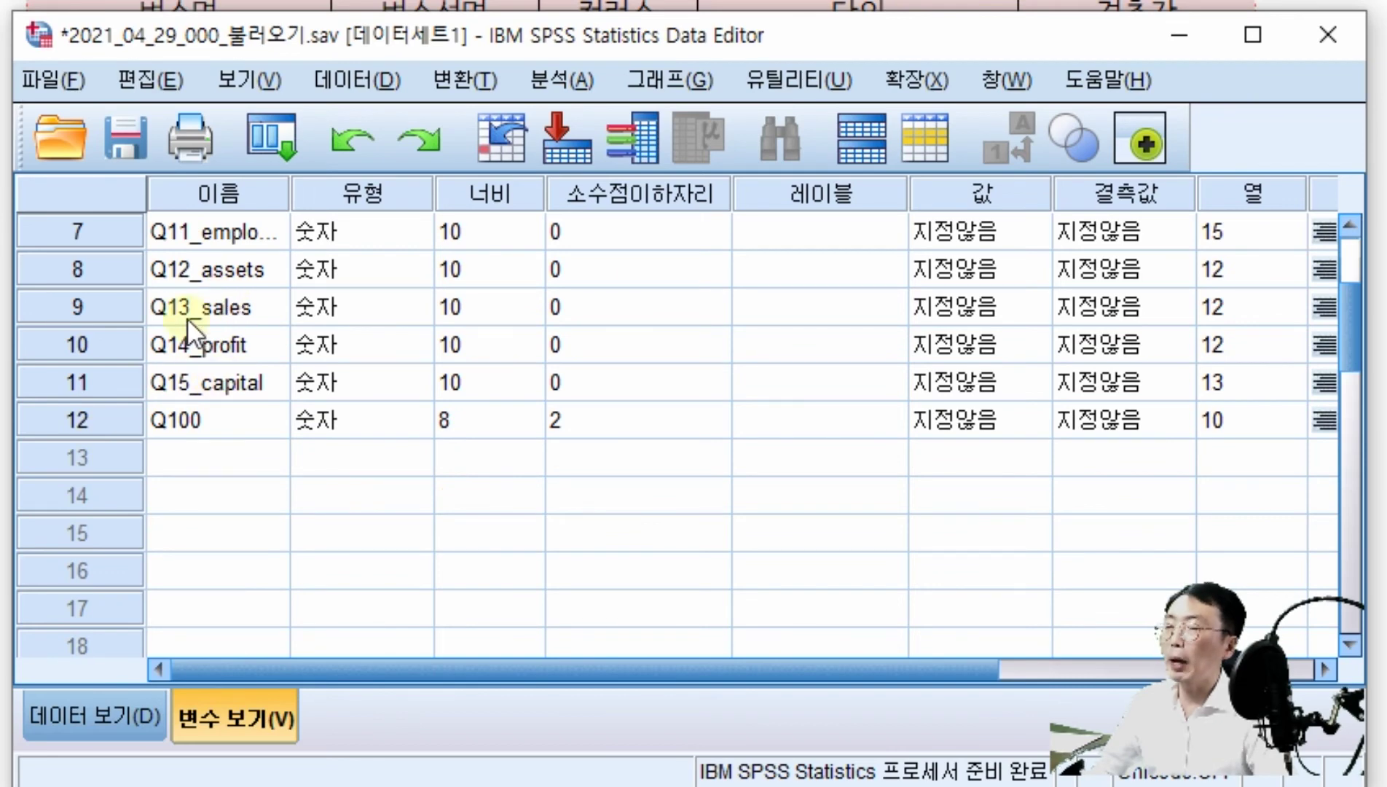
pyautogui.click(130, 716)
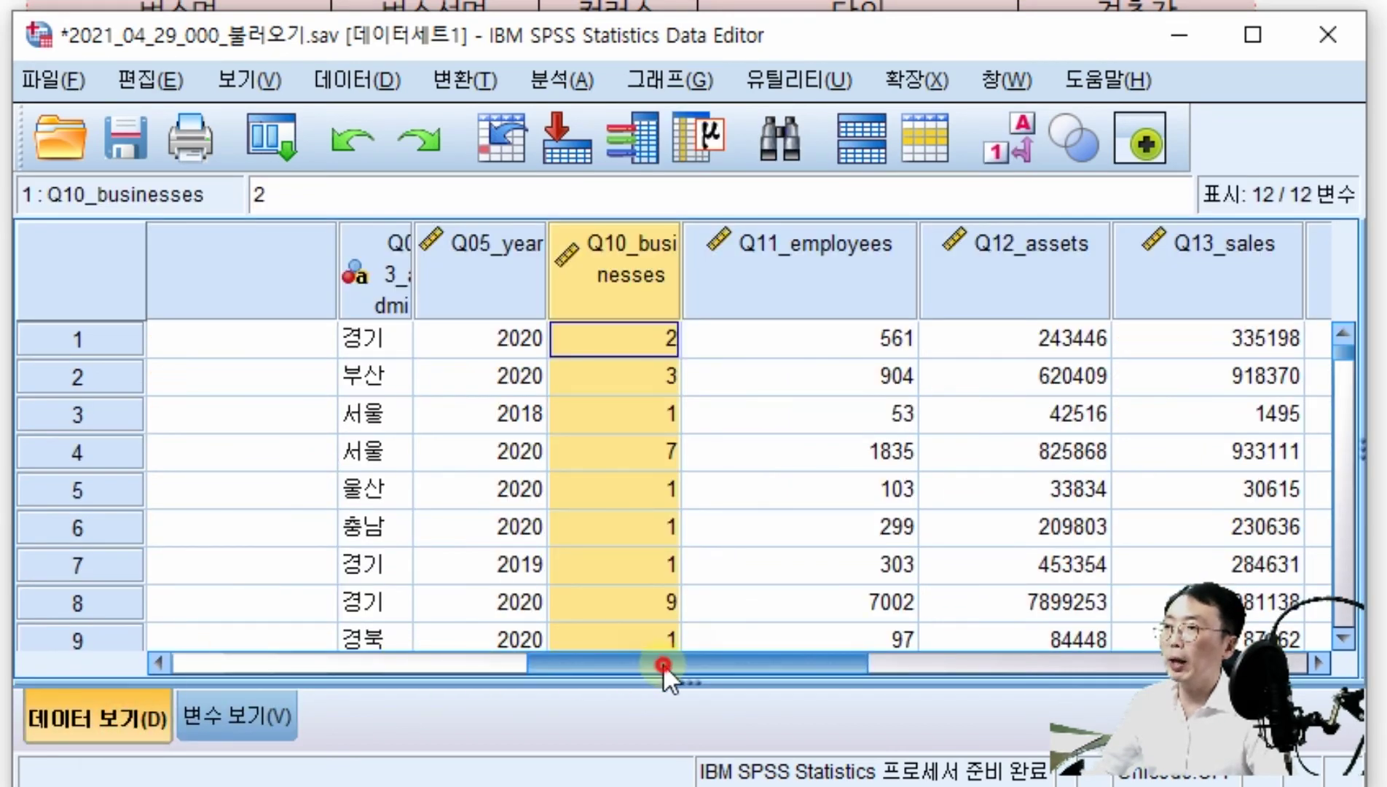
pyautogui.moveTo(664, 663); pyautogui.dragTo(1003, 663)
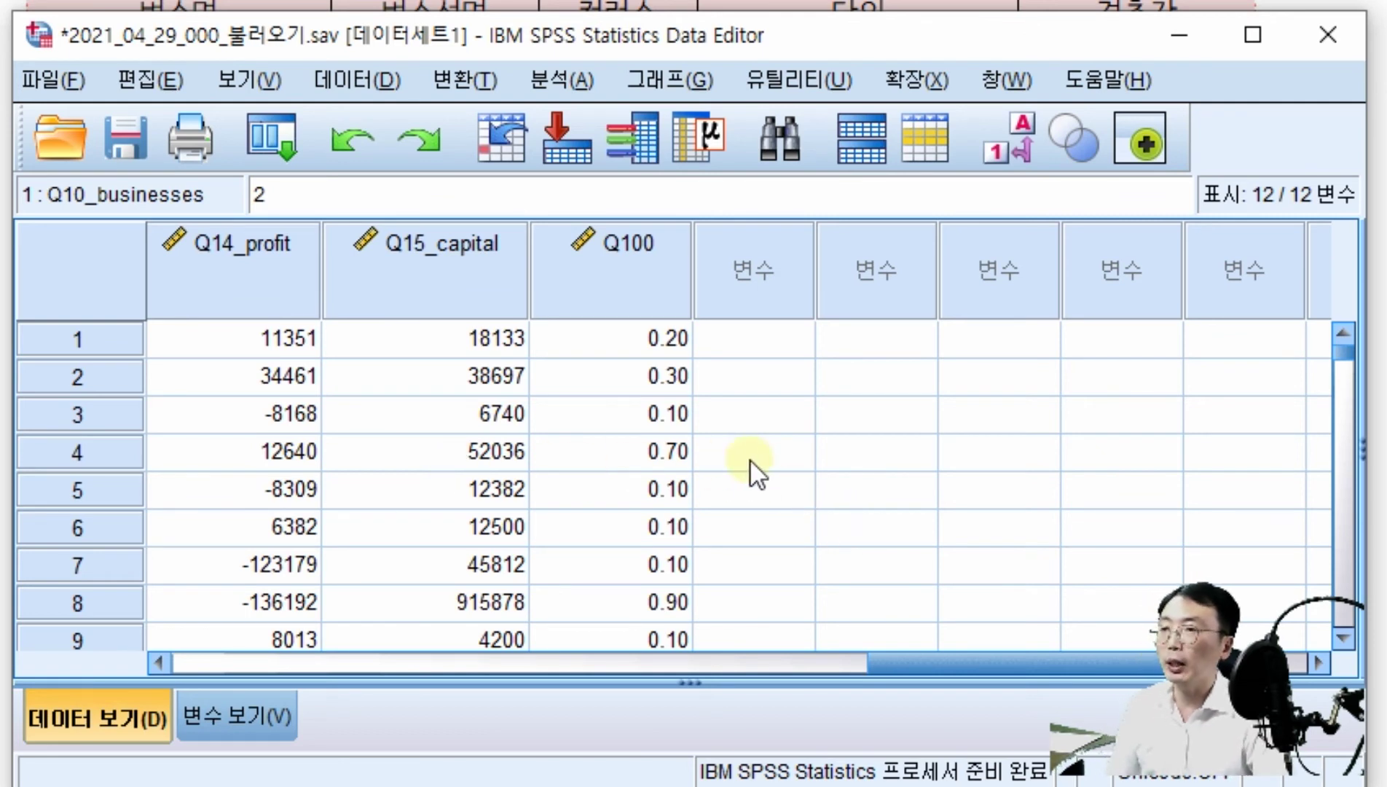
# - Set the decimal places (소수점이하자리) of Q100 to 0 in variable view
pyautogui.click(225, 714)
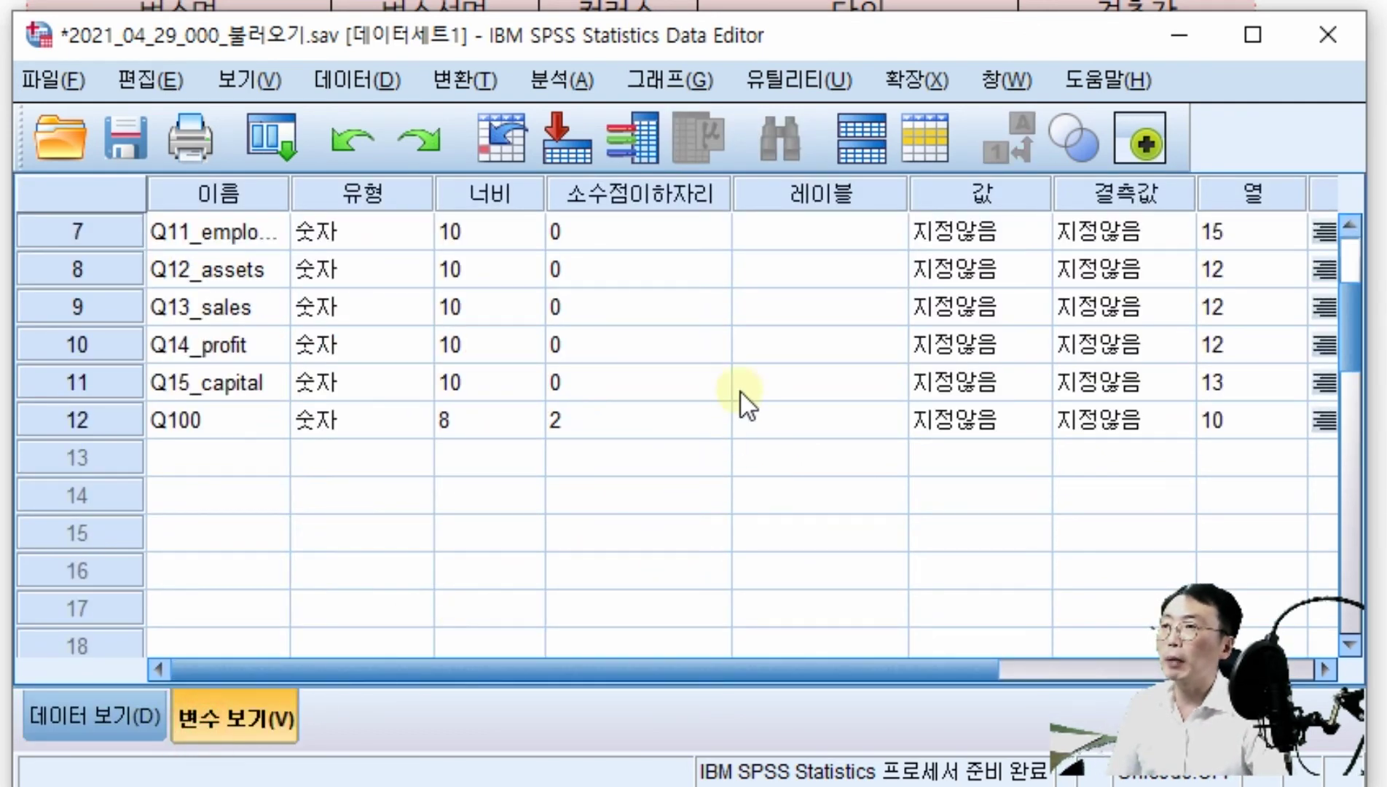
pyautogui.click(722, 421)
pyautogui.click(718, 427)
pyautogui.click(722, 427)
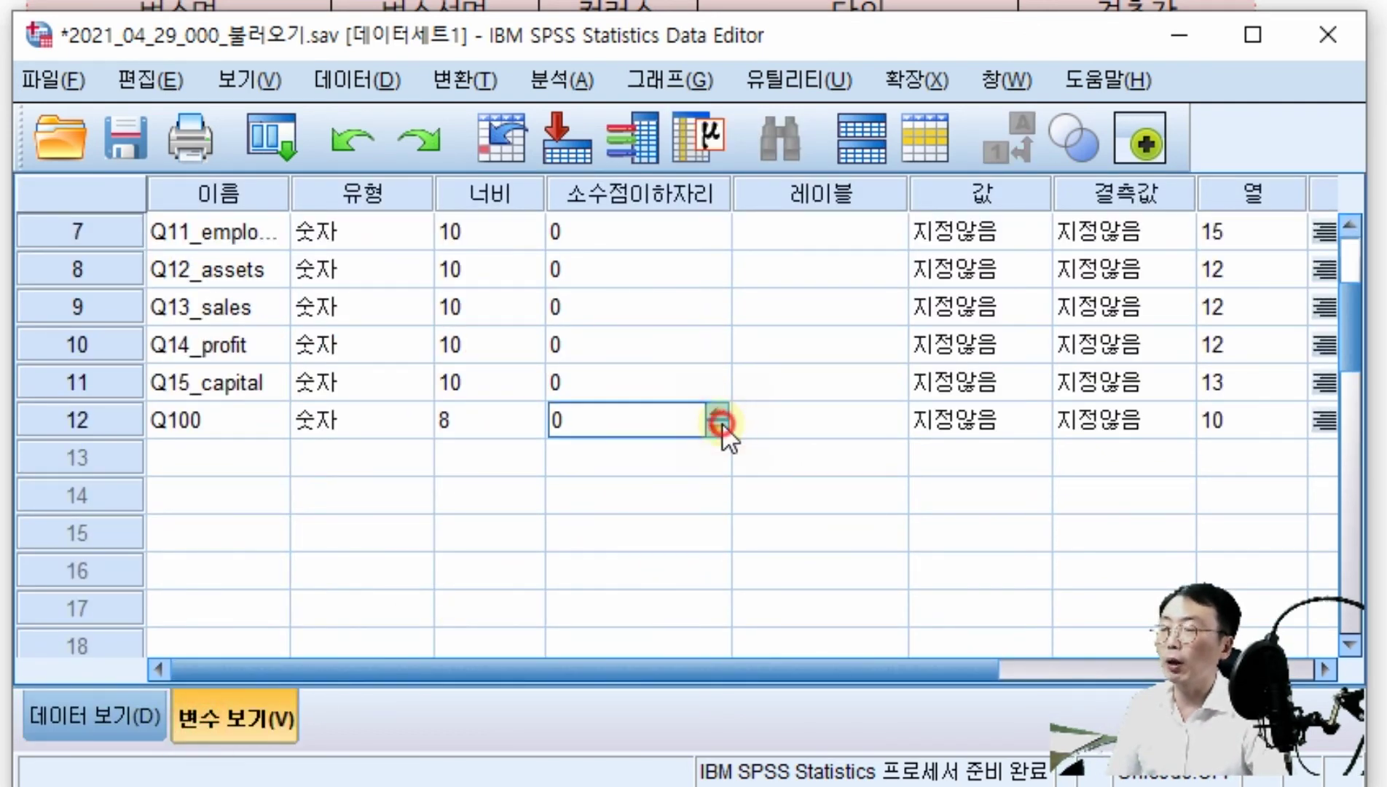
# - Compare the displayed Q100 values in data view with the stored values of cases 7 and 8
pyautogui.click(95, 715)
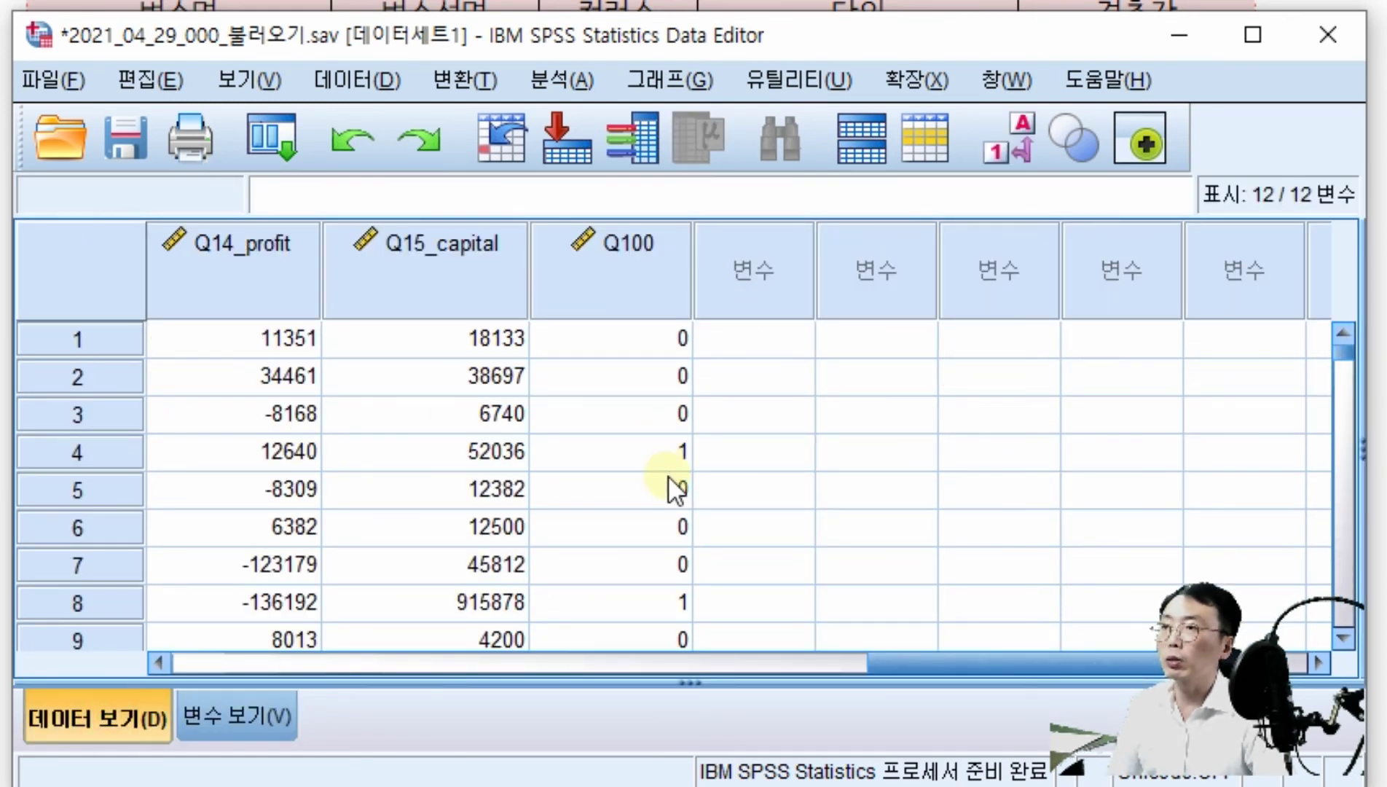
pyautogui.scroll(-2, 668, 475)
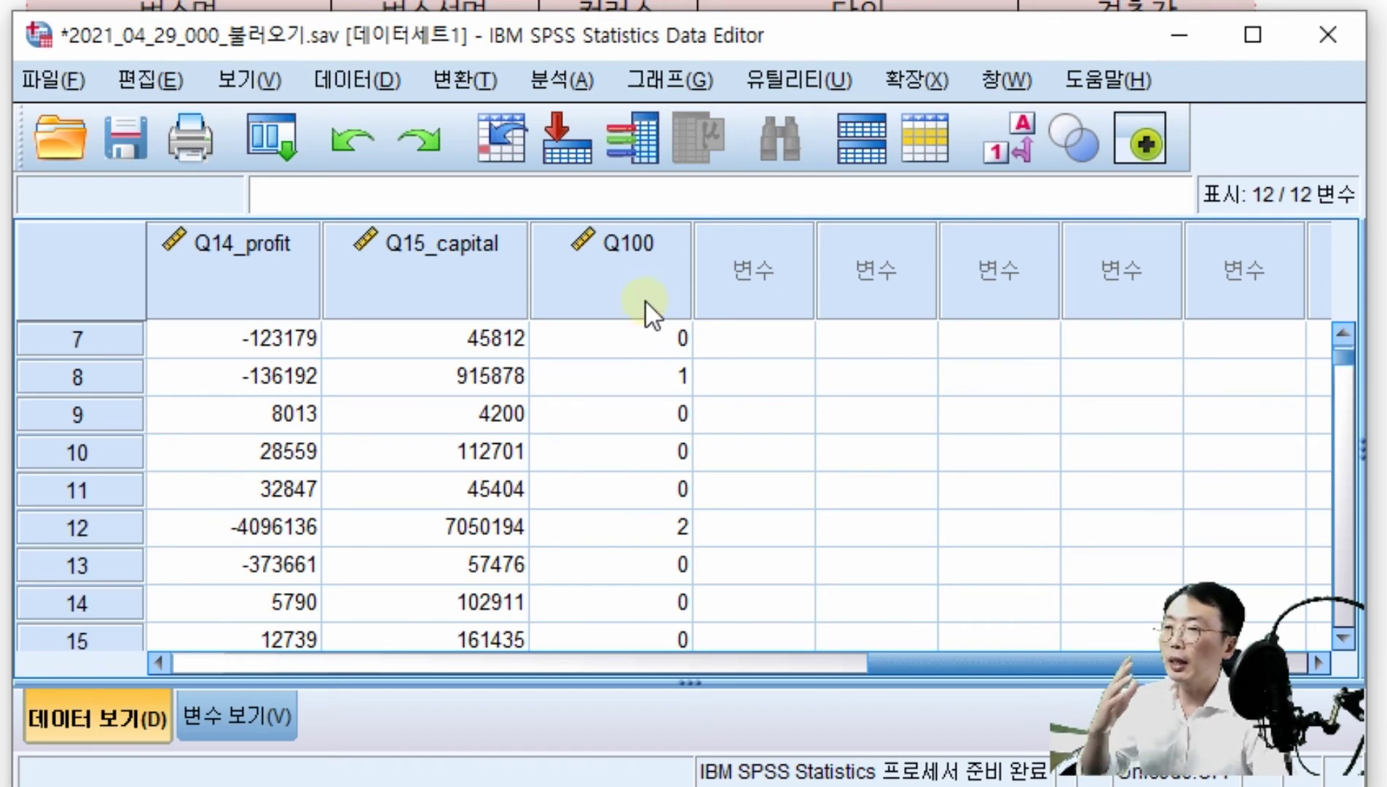
pyautogui.moveTo(645, 299)
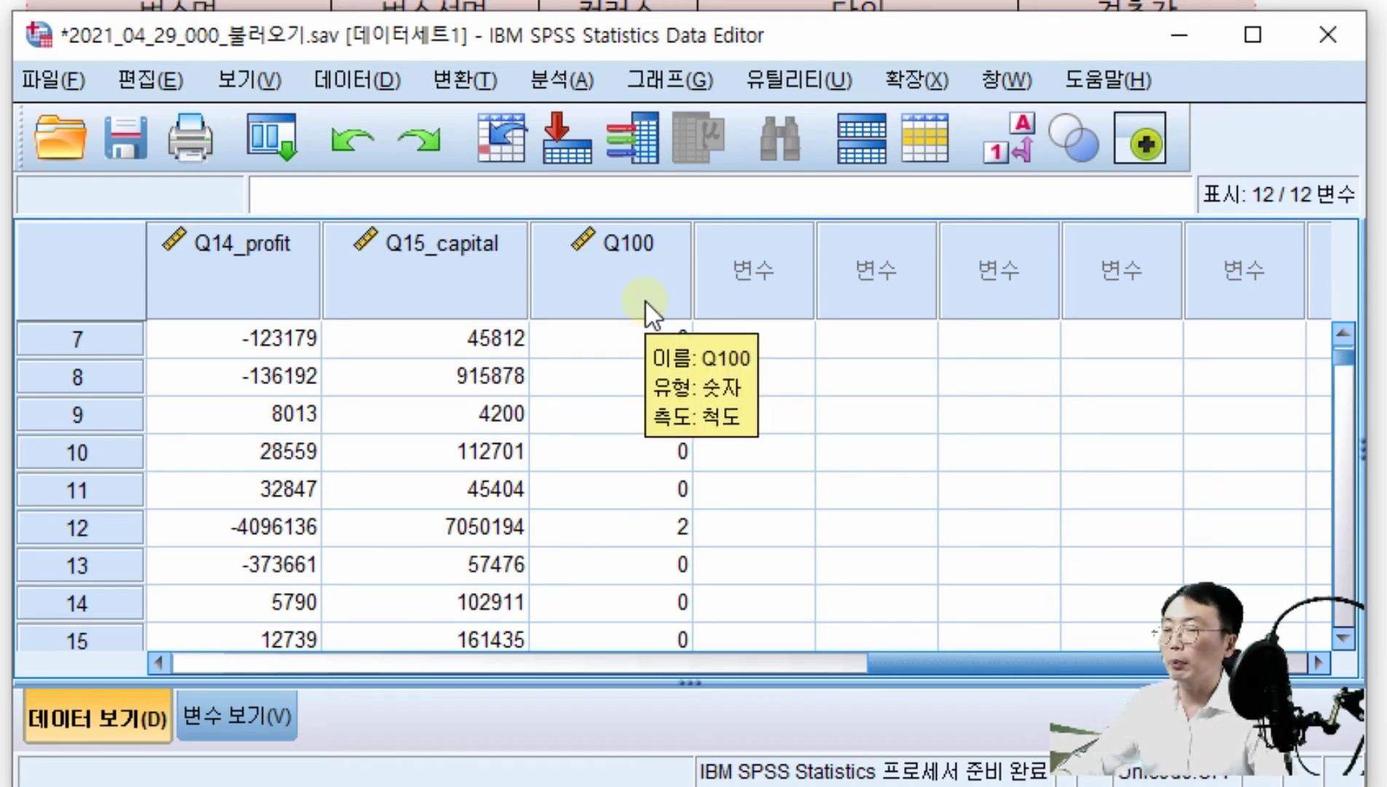
pyautogui.click(623, 344)
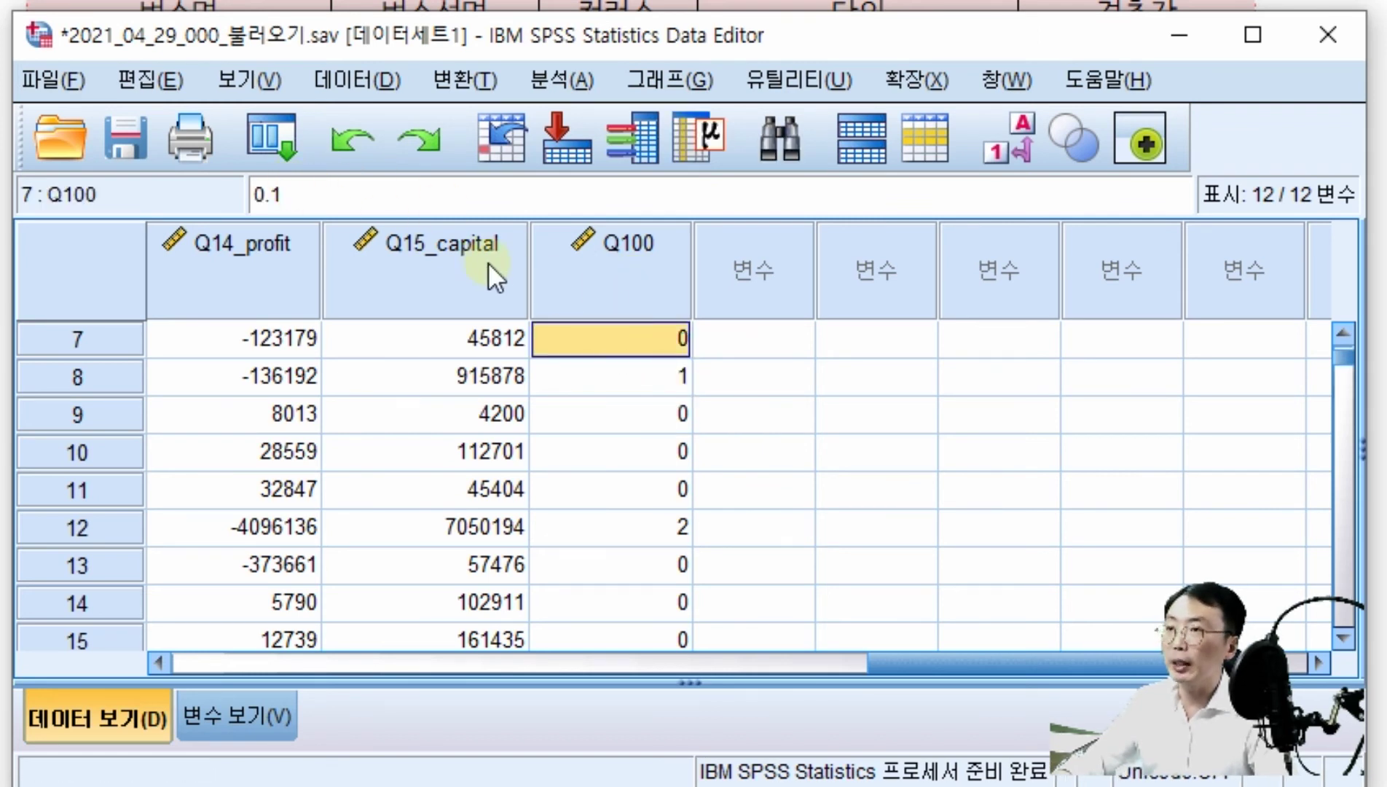
pyautogui.click(620, 378)
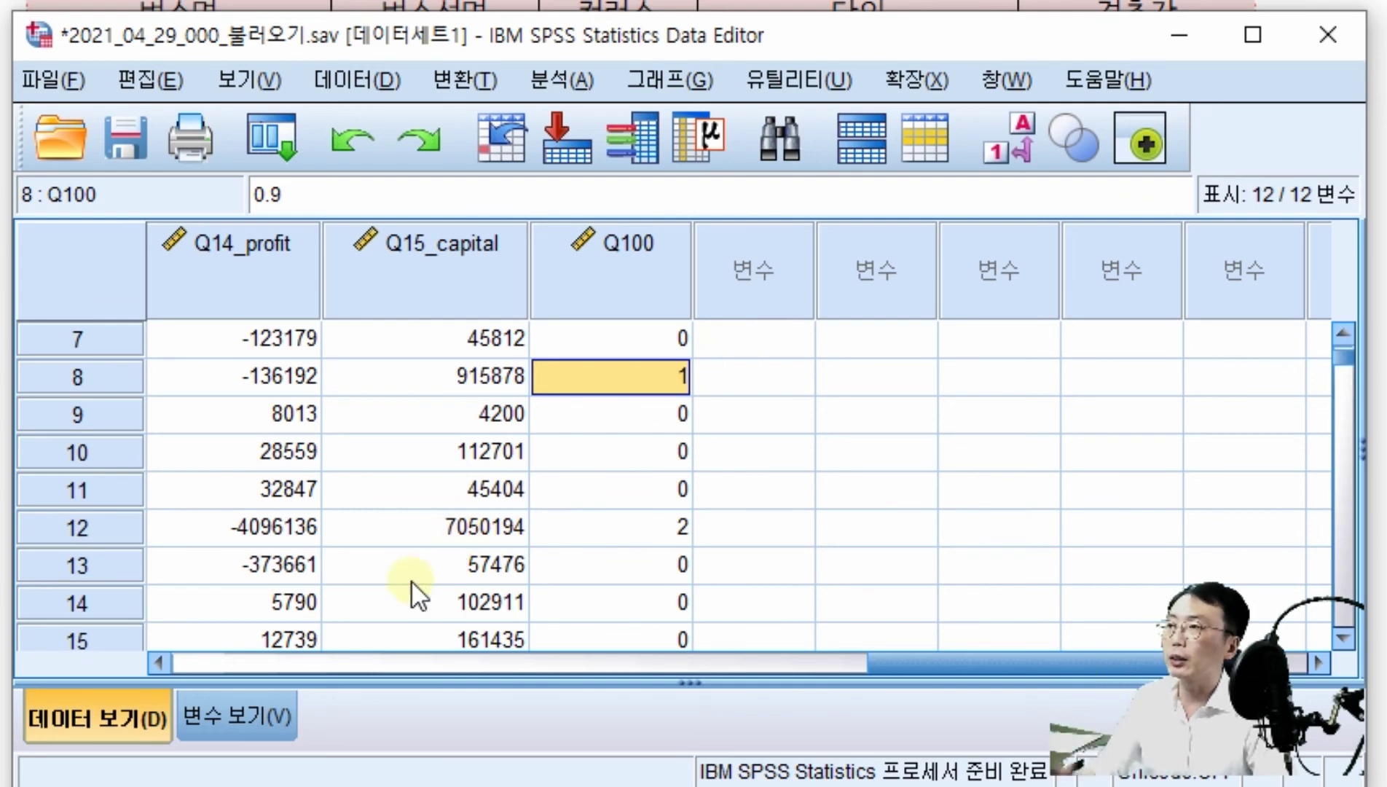
pyautogui.click(574, 81)
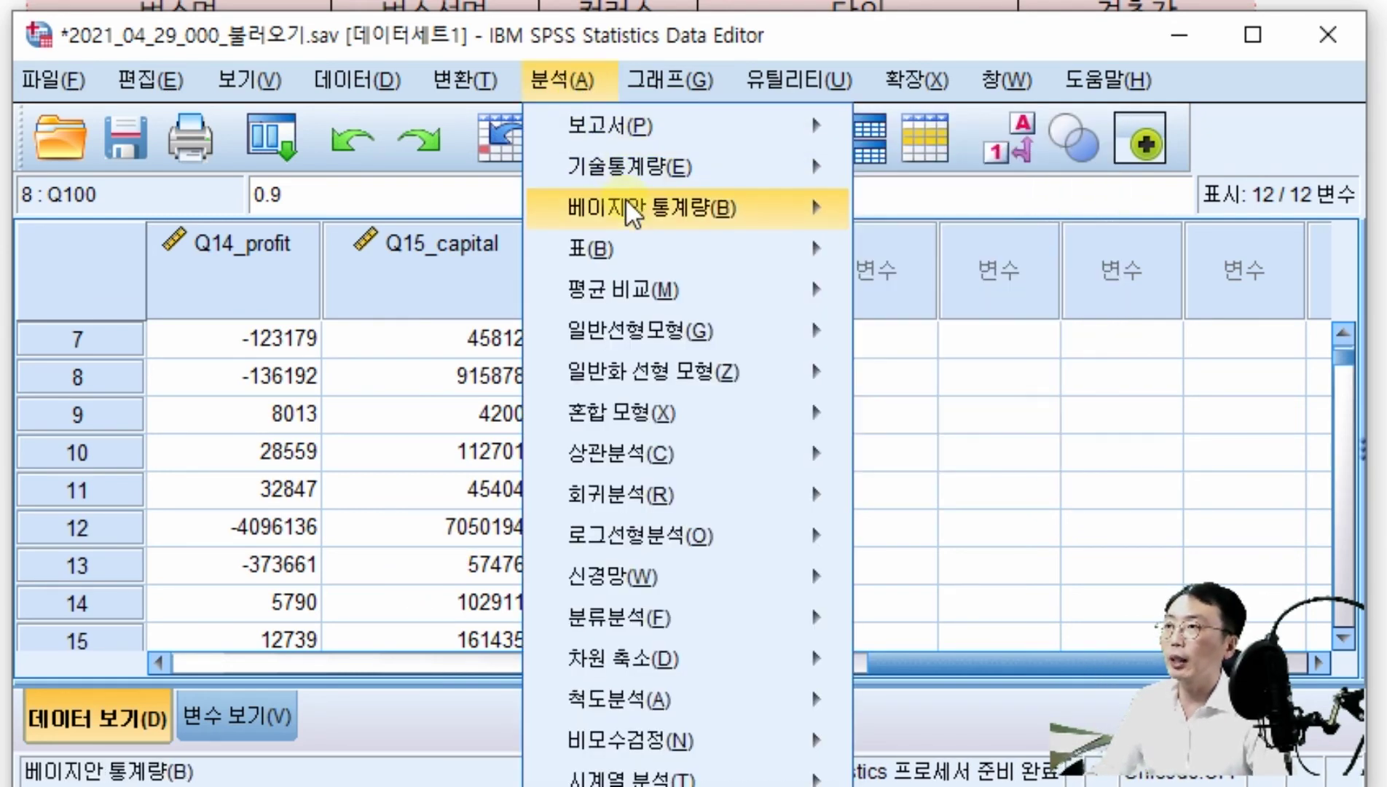
pyautogui.moveTo(633, 168)
pyautogui.click(944, 176)
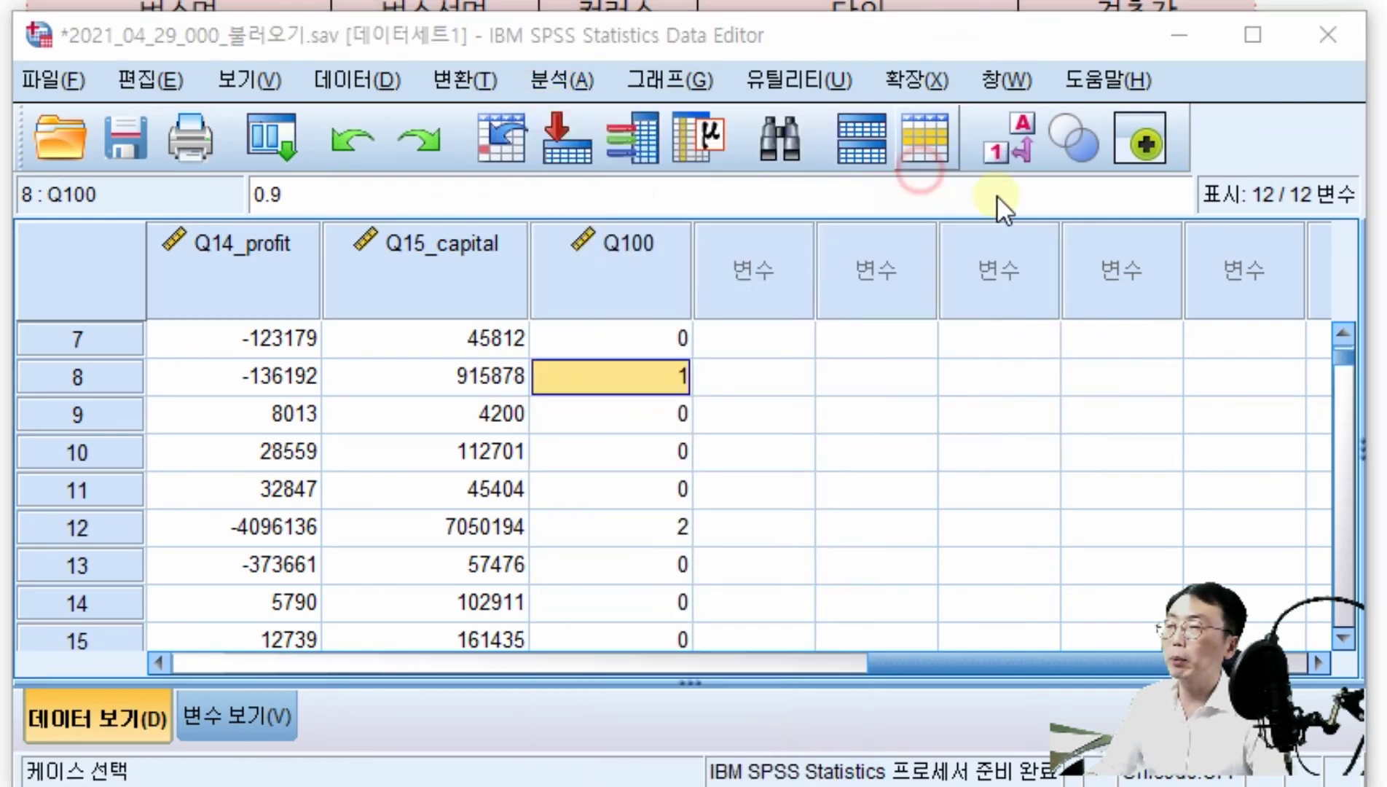
pyautogui.click(813, 536)
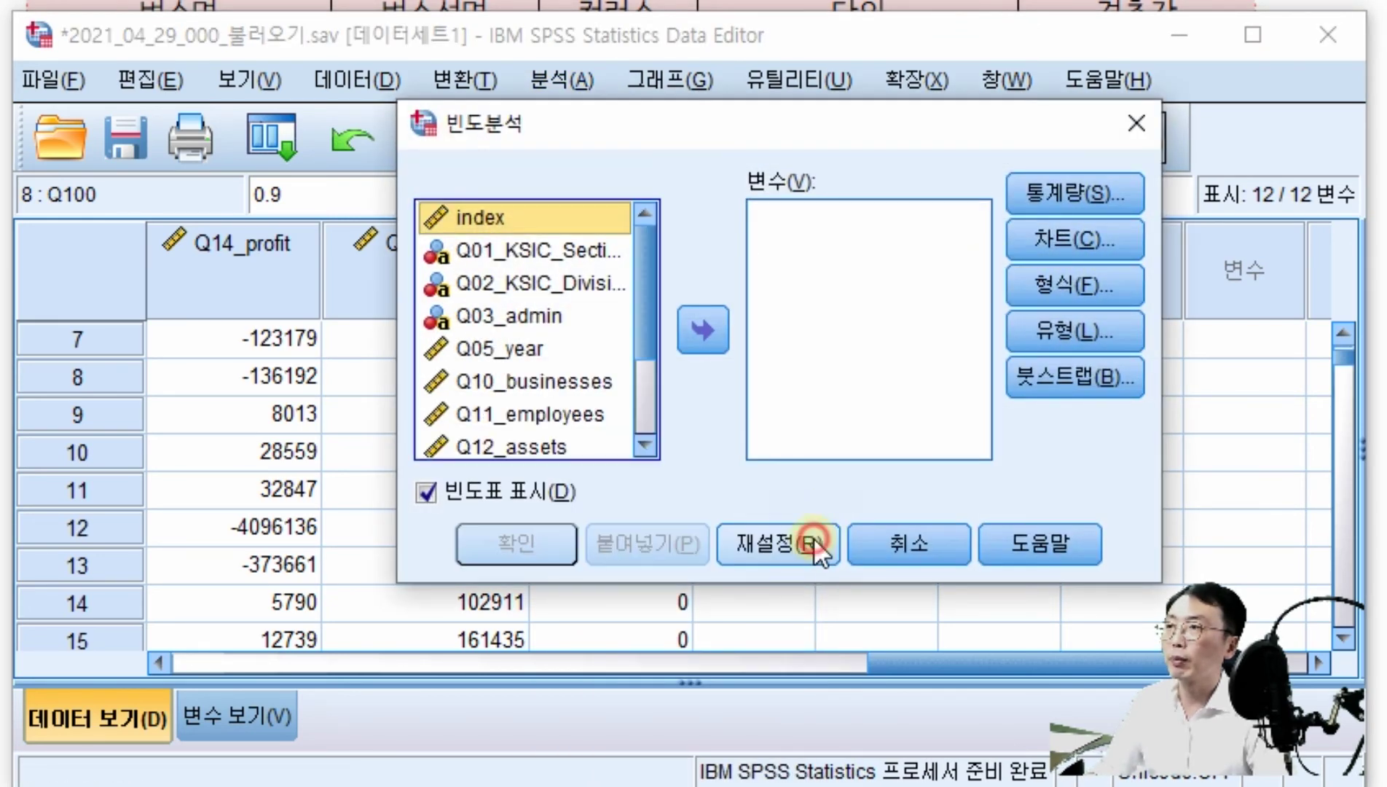
pyautogui.moveTo(642, 285); pyautogui.dragTo(651, 423)
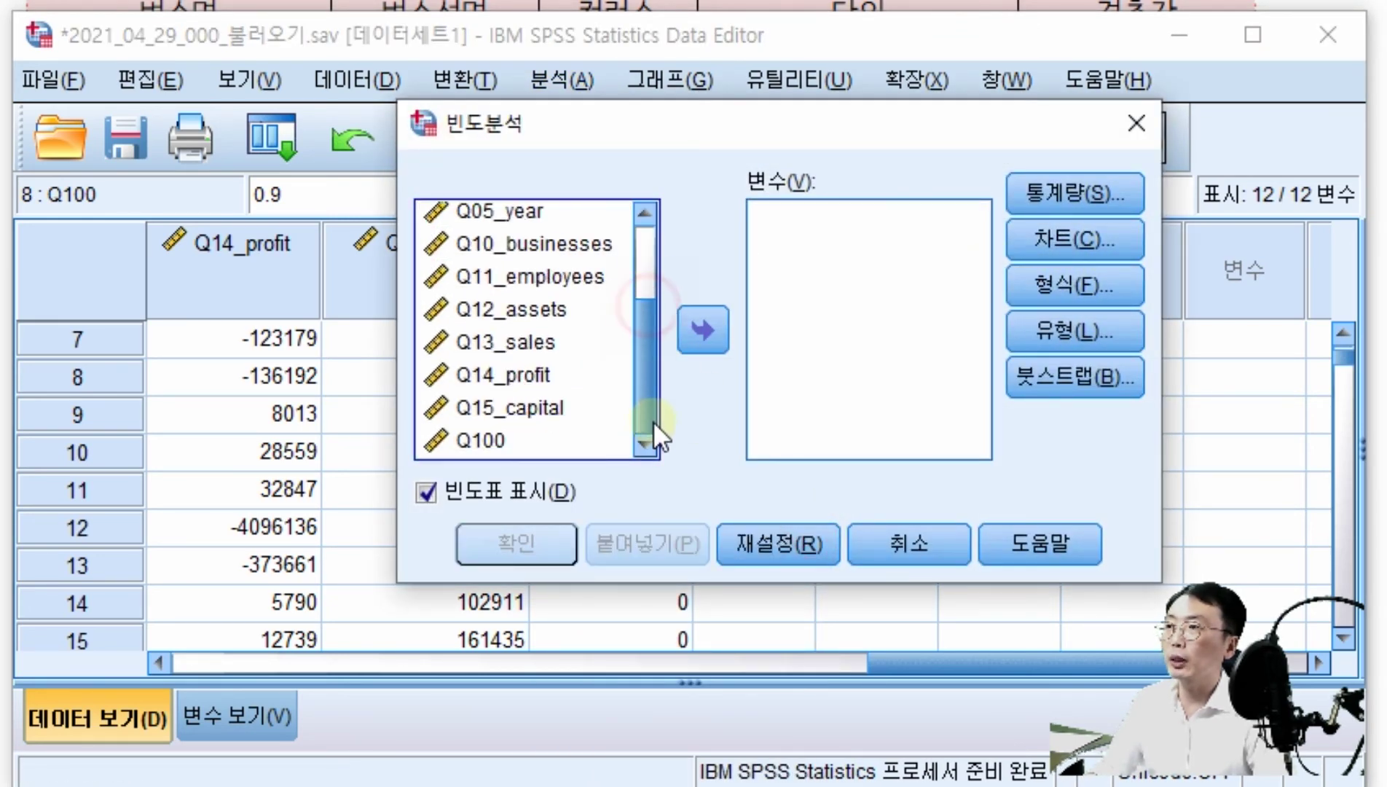
pyautogui.click(470, 438)
pyautogui.click(702, 332)
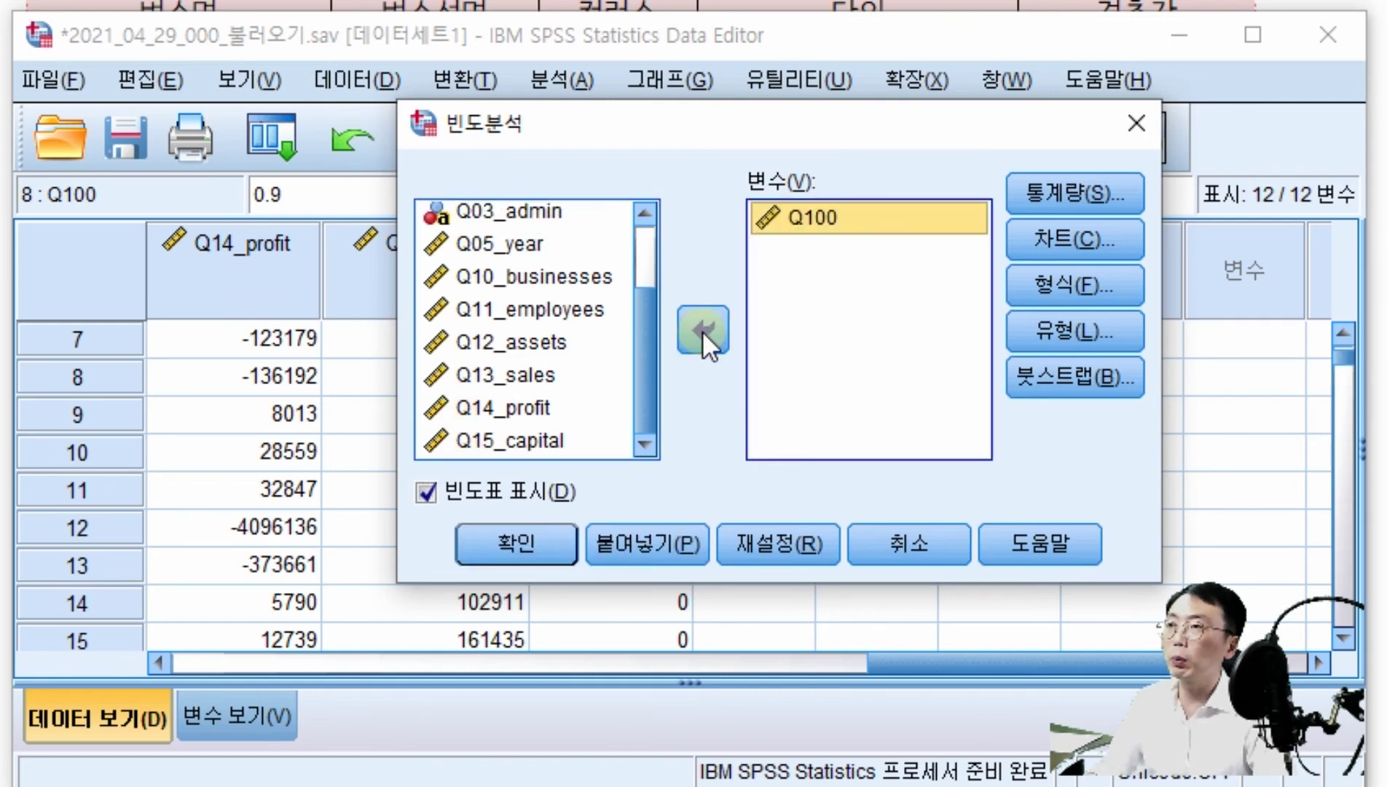
pyautogui.click(928, 543)
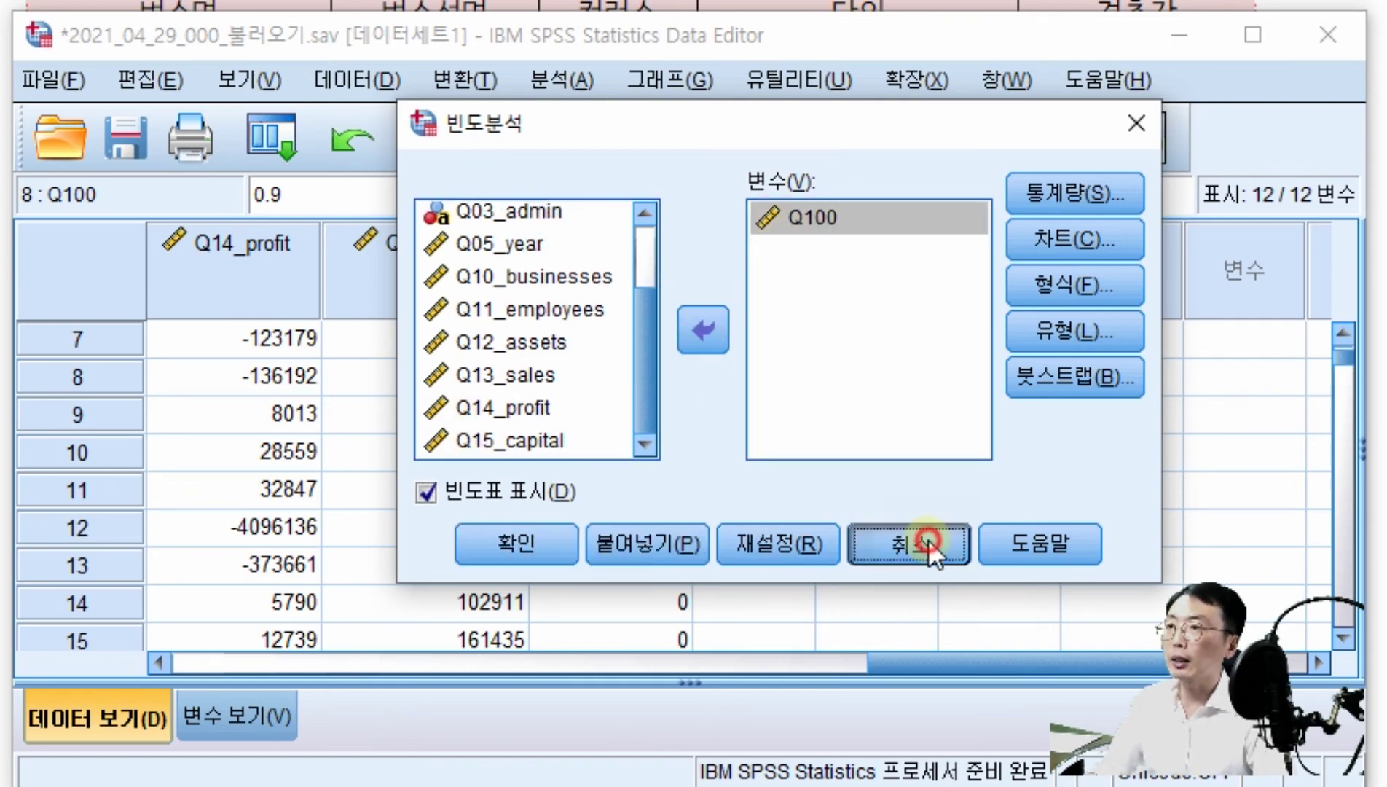
# - Reset the Frequencies (빈도분석) settings and run the analysis with Q100 as the only variable
pyautogui.click(554, 81)
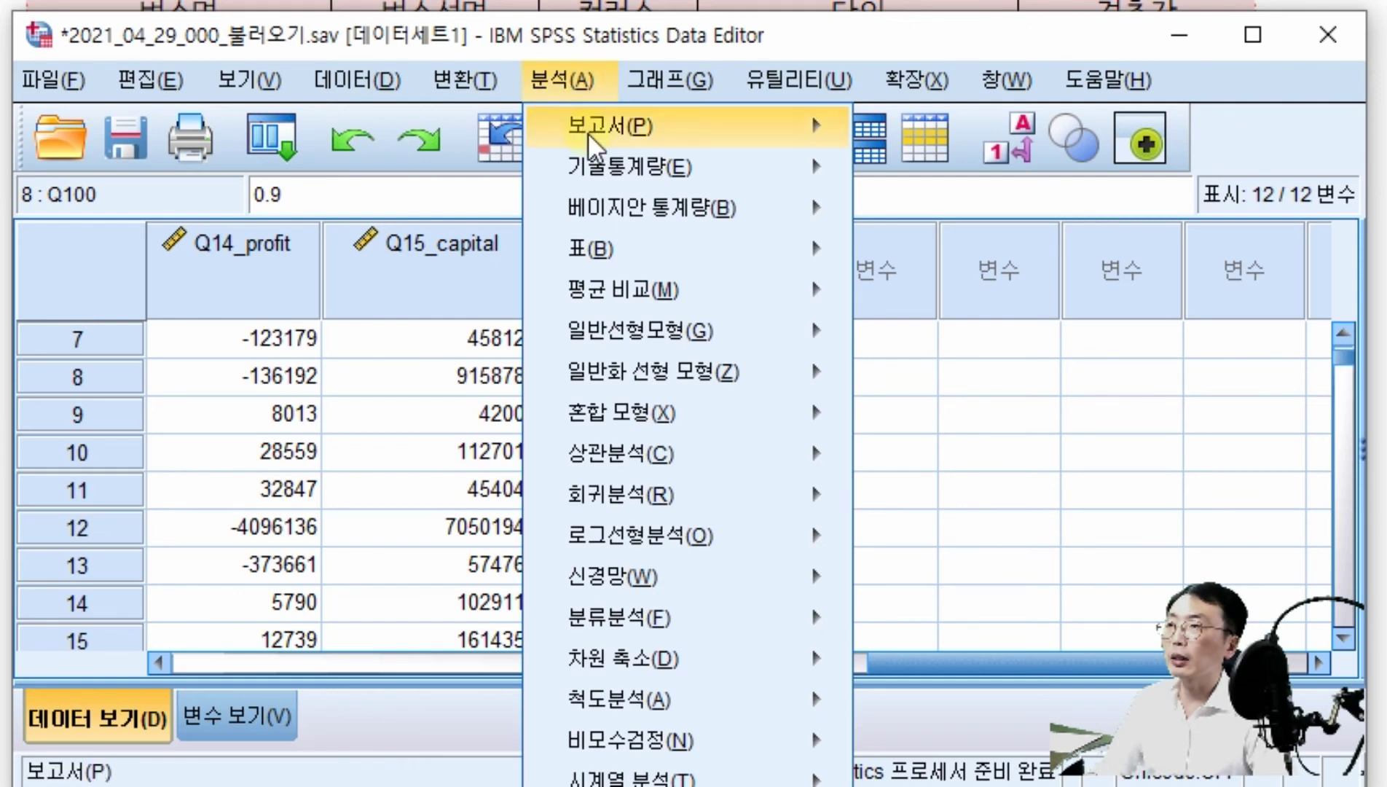
pyautogui.moveTo(599, 171)
pyautogui.click(969, 182)
pyautogui.click(789, 543)
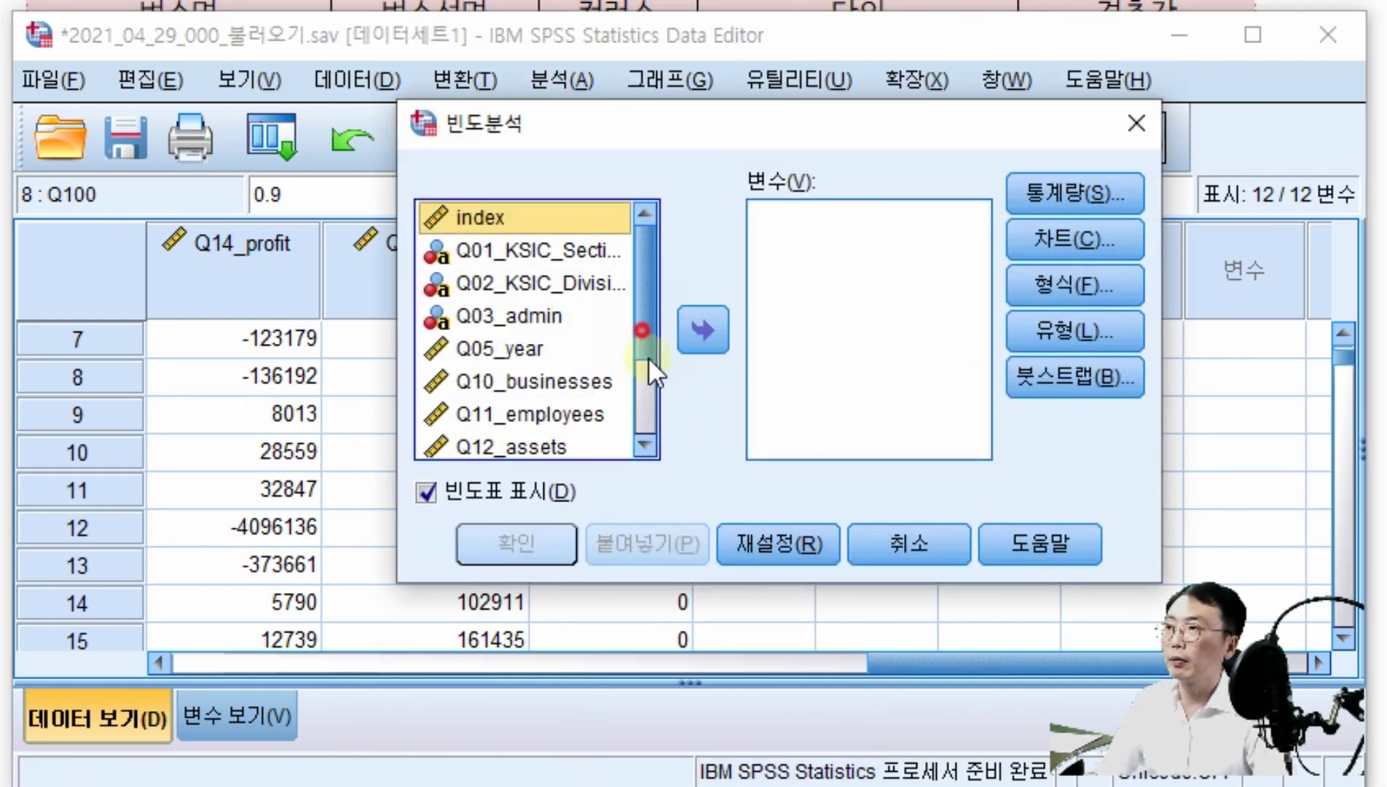
pyautogui.moveTo(642, 330); pyautogui.dragTo(643, 411)
pyautogui.click(490, 440)
pyautogui.click(703, 329)
pyautogui.click(517, 545)
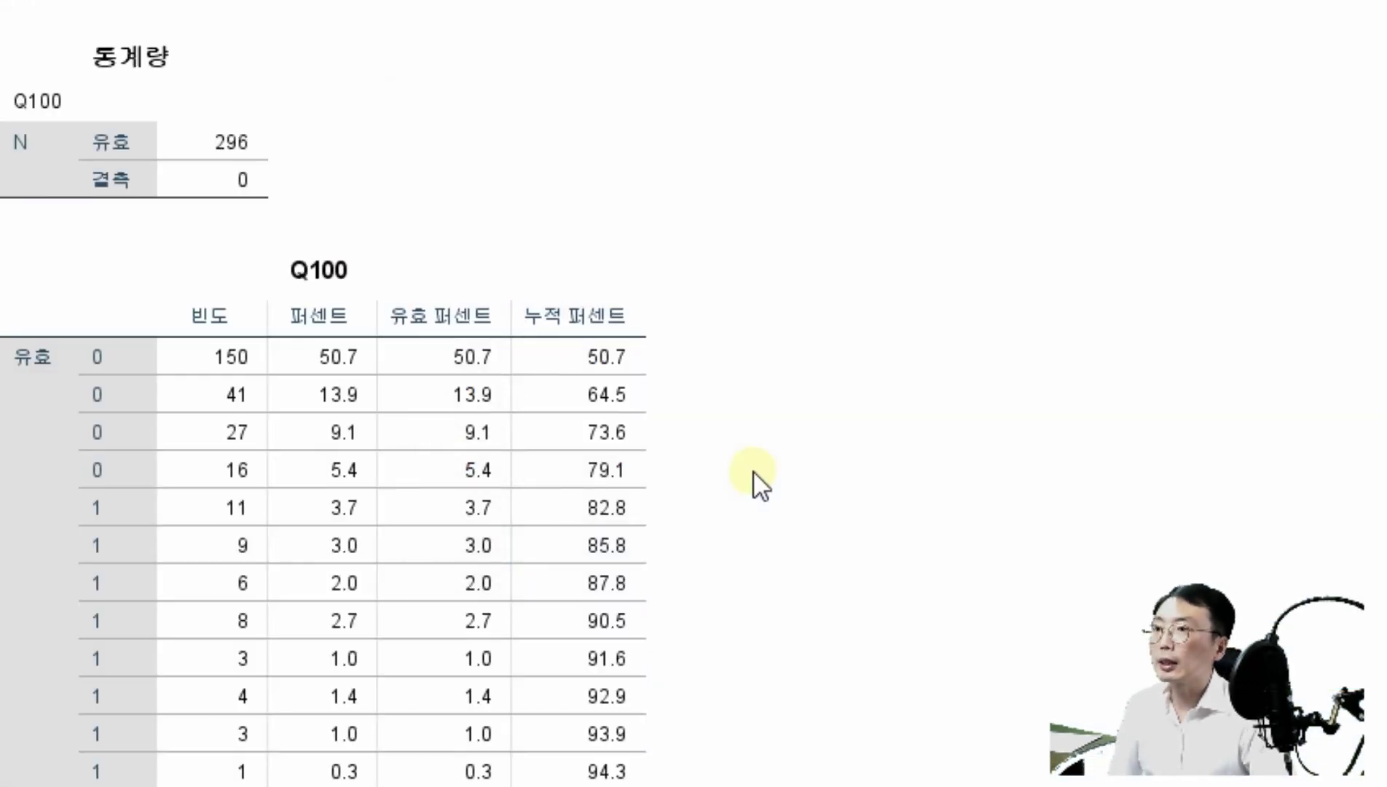
# - Examine the Q100 frequency table in the output viewer down to its last rows
pyautogui.scroll(-3, 753, 472)
pyautogui.click(128, 234)
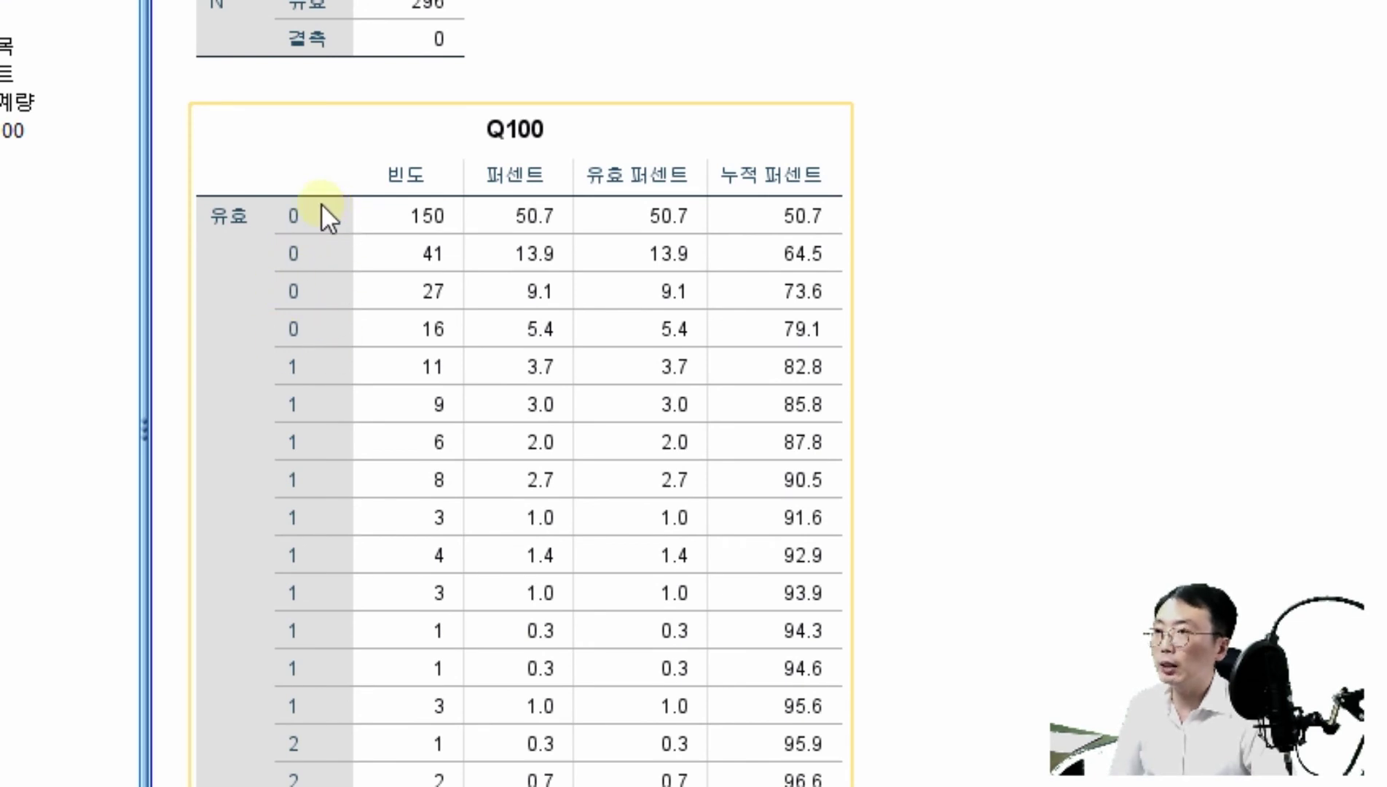
pyautogui.scroll(-5, 363, 284)
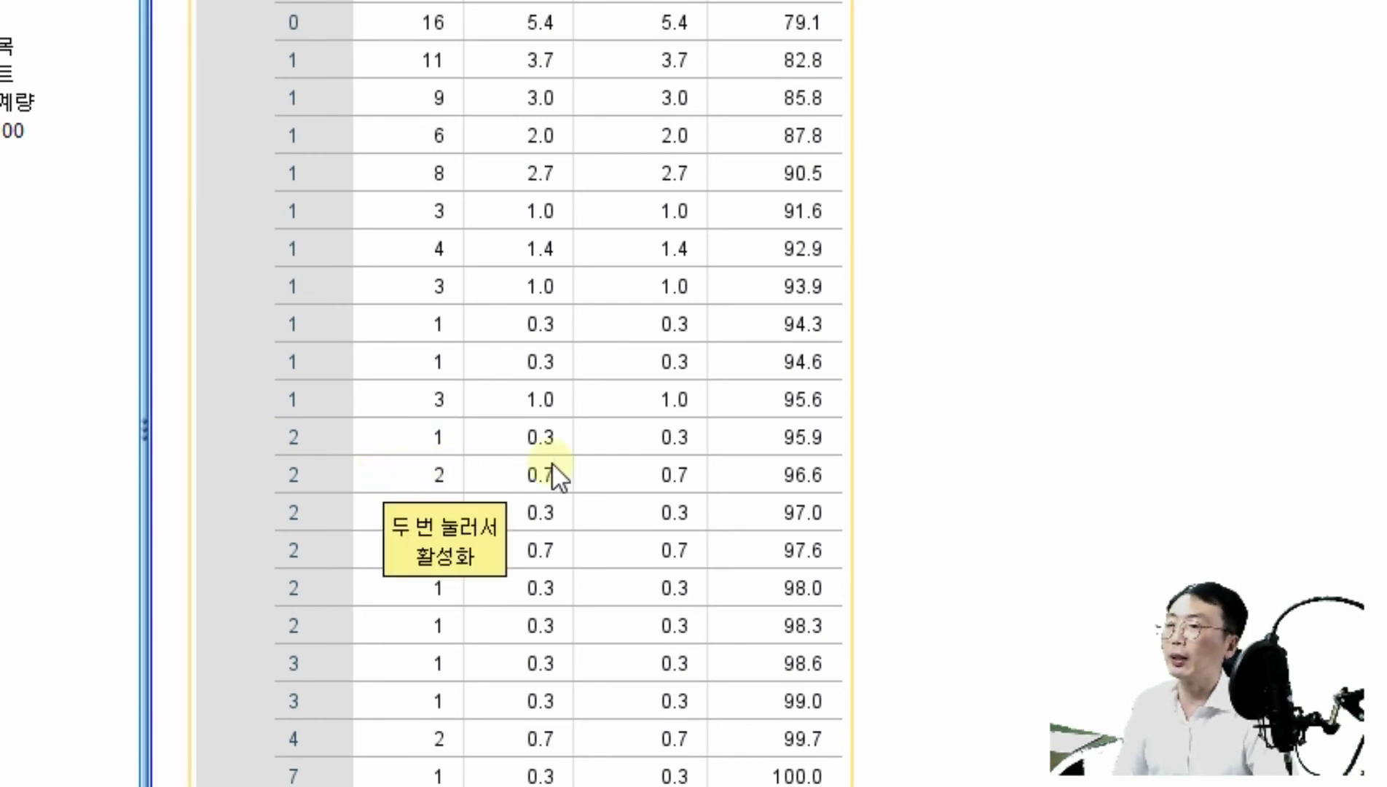
# - Set the decimal places (소수점이하자리) of Q100 to 2 in variable view and show its values in data view
pyautogui.click(1249, 194)
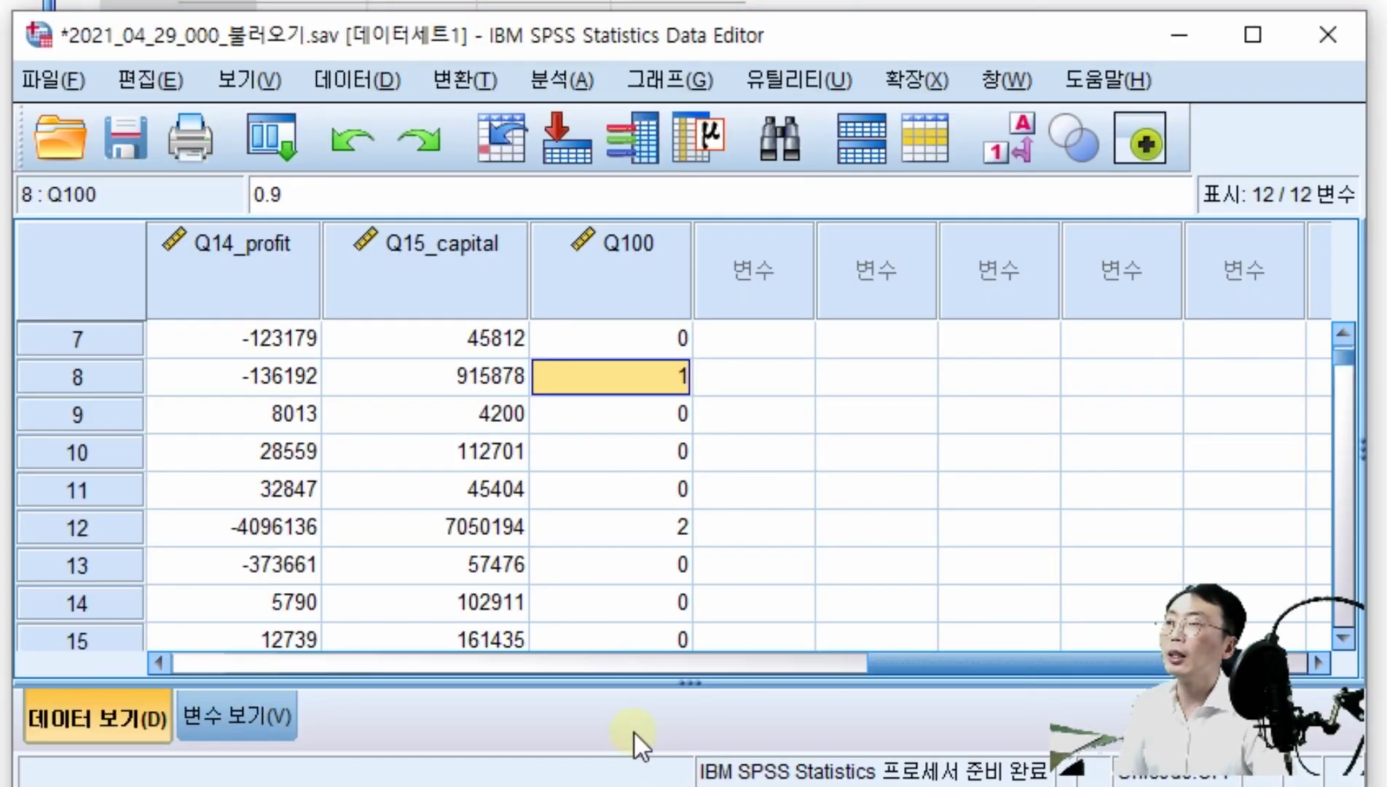
pyautogui.click(249, 714)
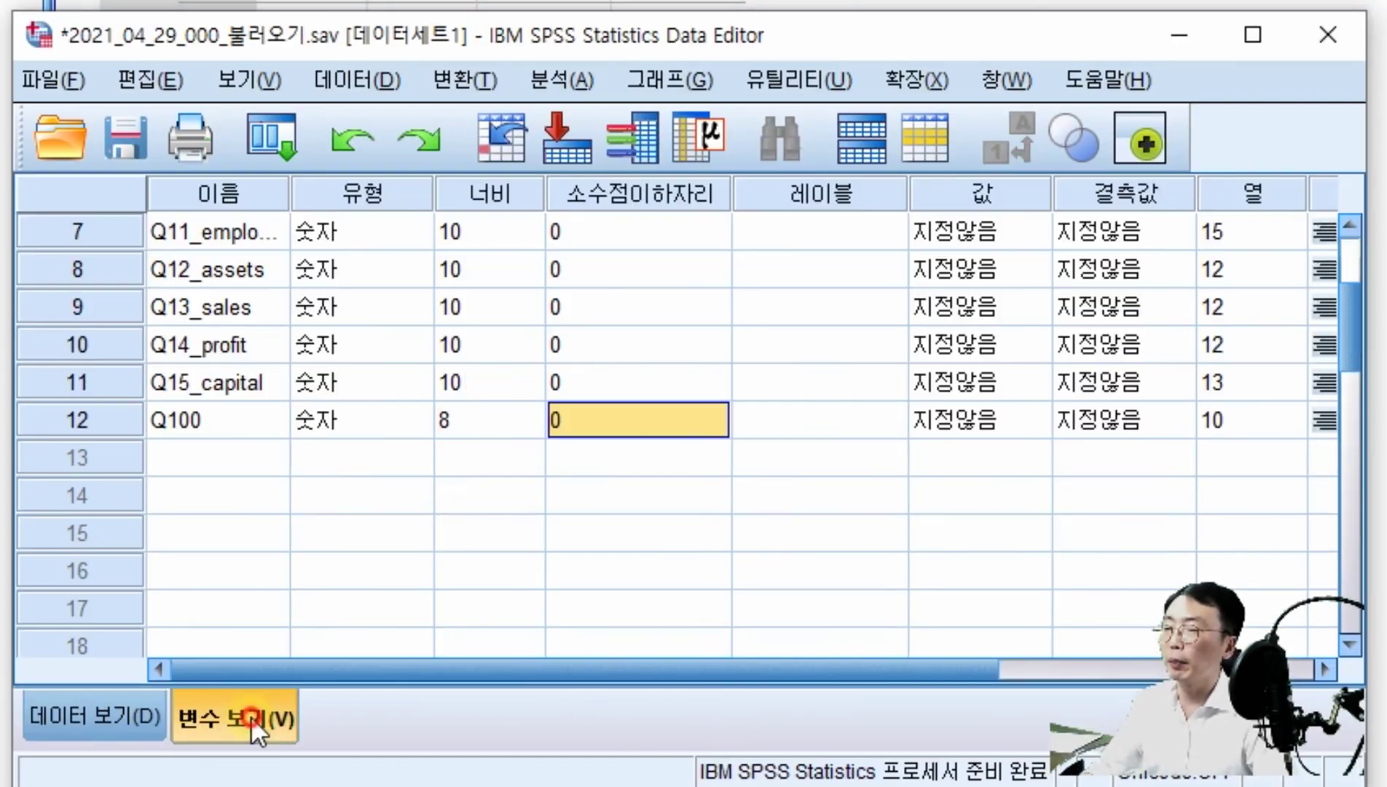
pyautogui.click(724, 411)
pyautogui.tripleClick(722, 410)
pyautogui.click(718, 428)
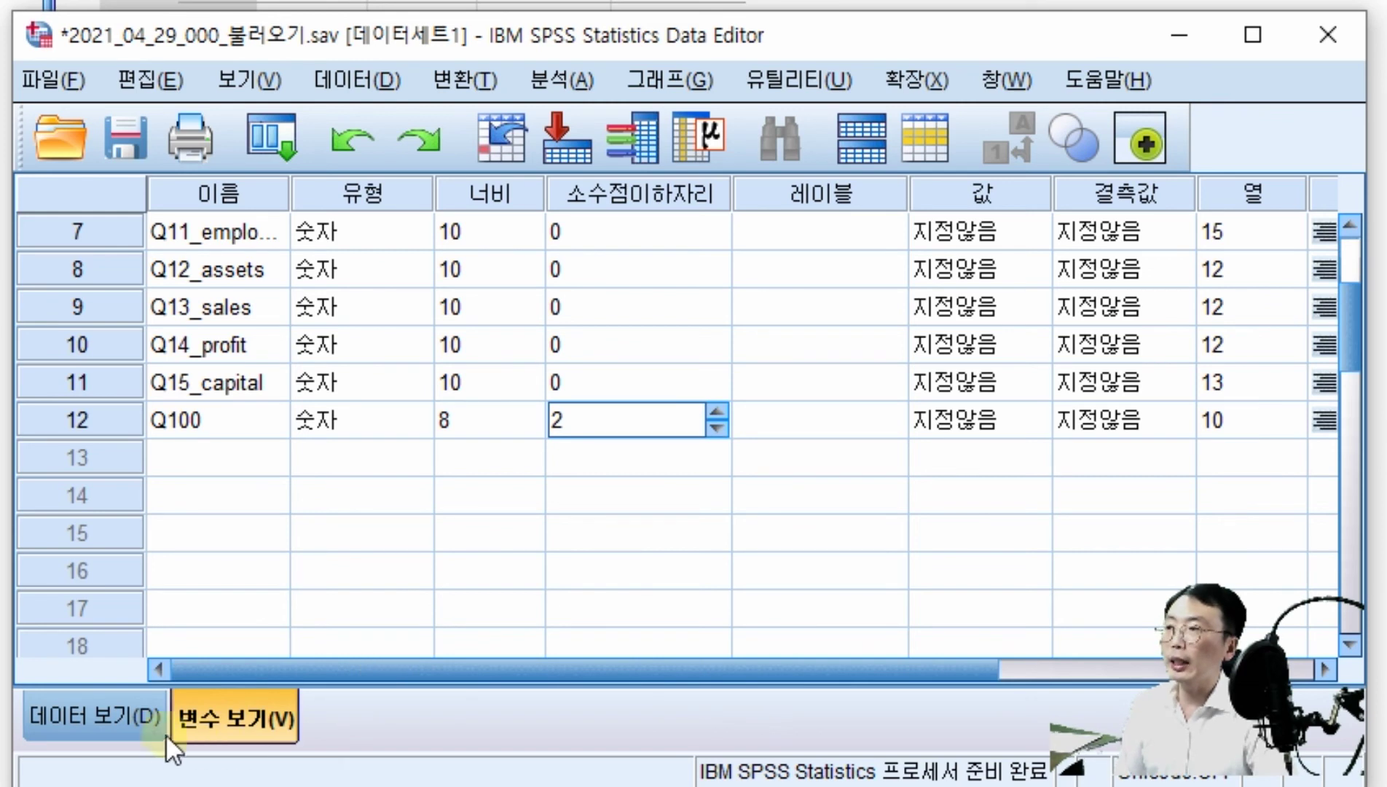
pyautogui.click(90, 709)
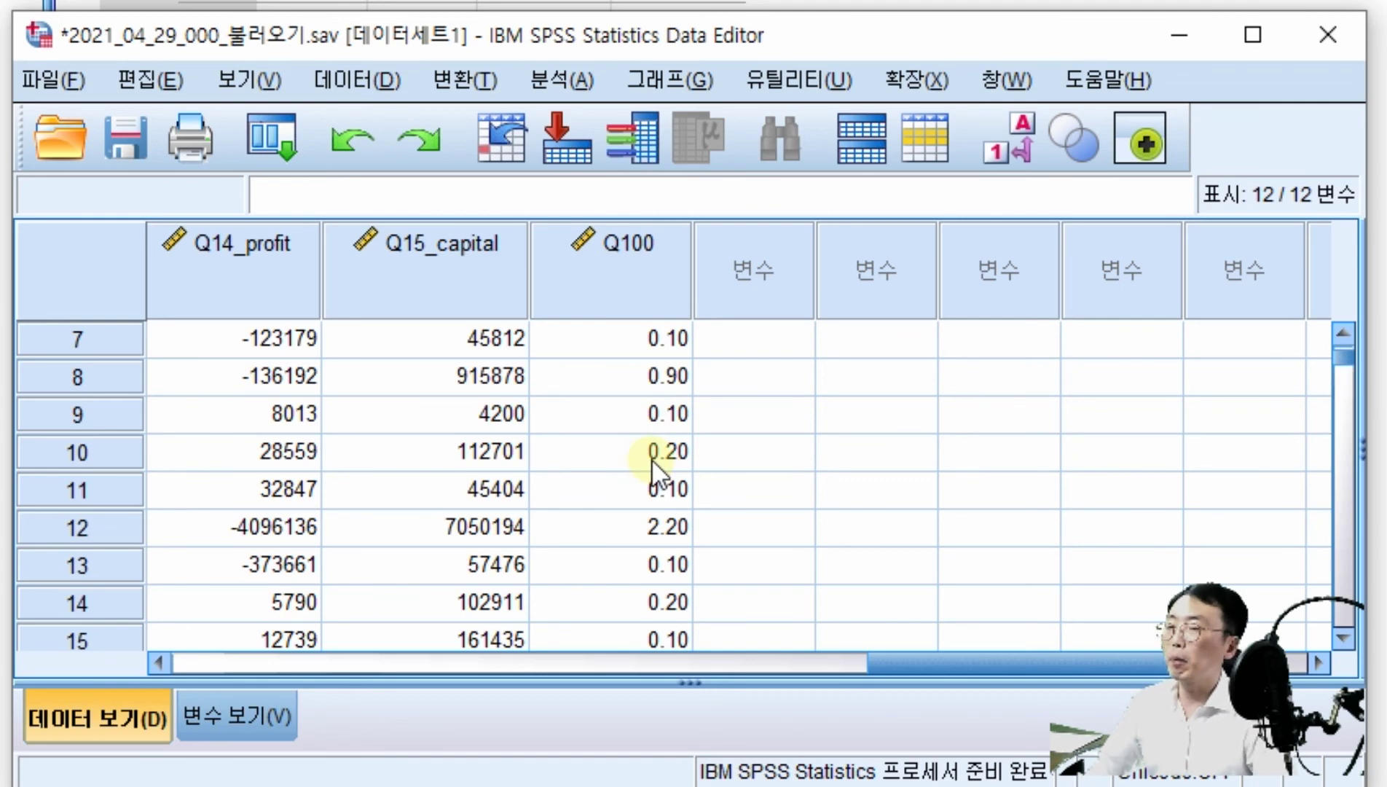
# - Run the frequency analysis (빈도분석) again for Q100 with the two-decimal setting
pyautogui.click(600, 81)
pyautogui.click(605, 175)
pyautogui.click(994, 173)
pyautogui.click(543, 548)
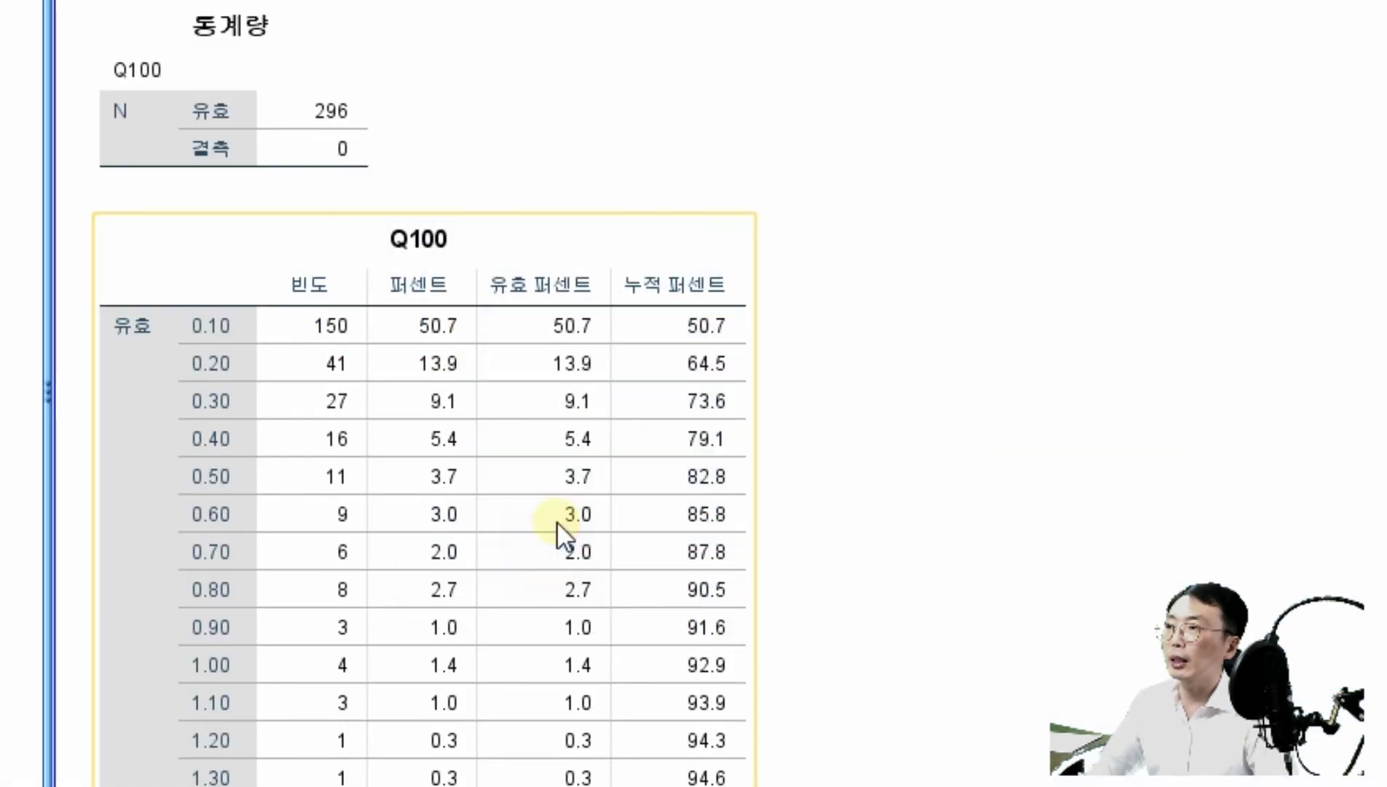
# - Examine the new Q100 frequency table down to its total row and compare it with the earlier whole-number table
pyautogui.scroll(-5, 269, 241)
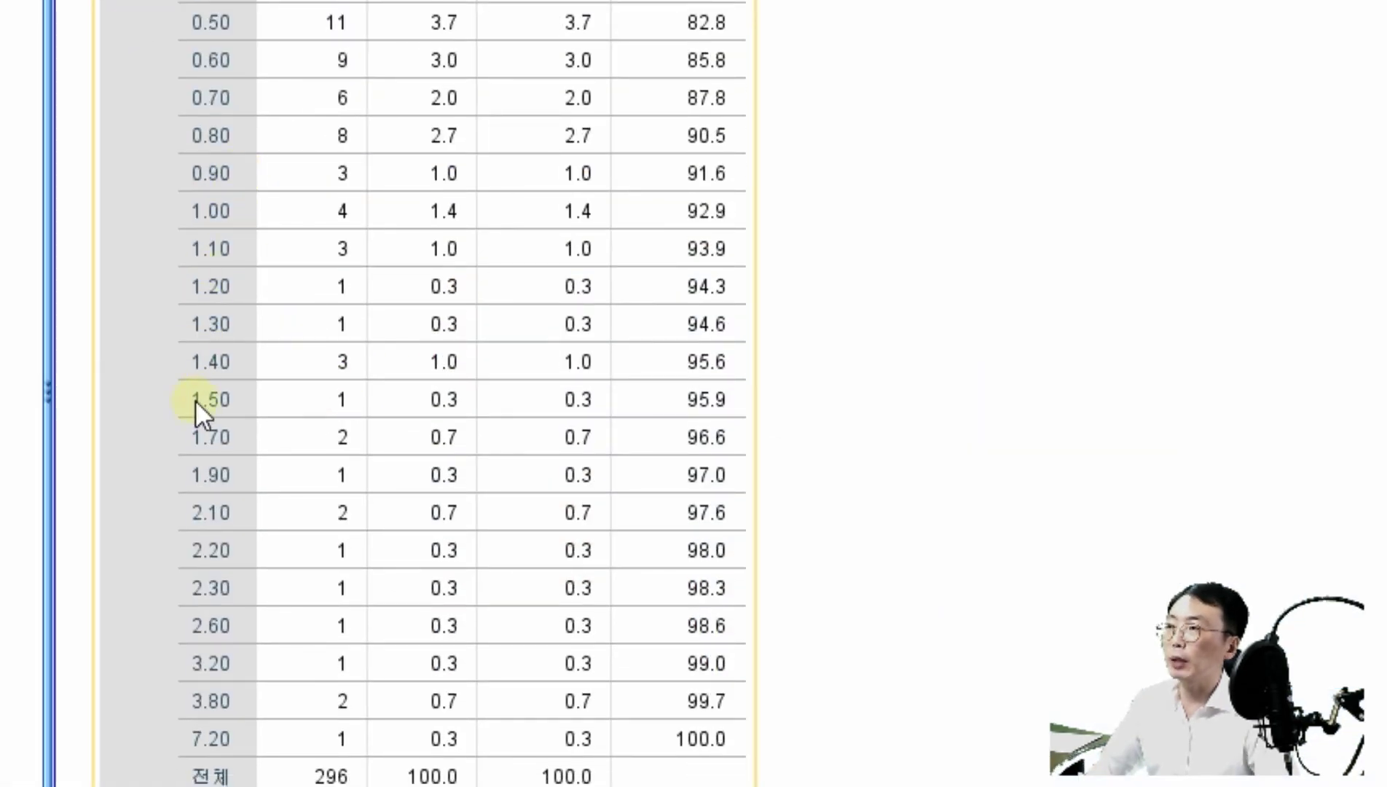
pyautogui.scroll(7, 321, 523)
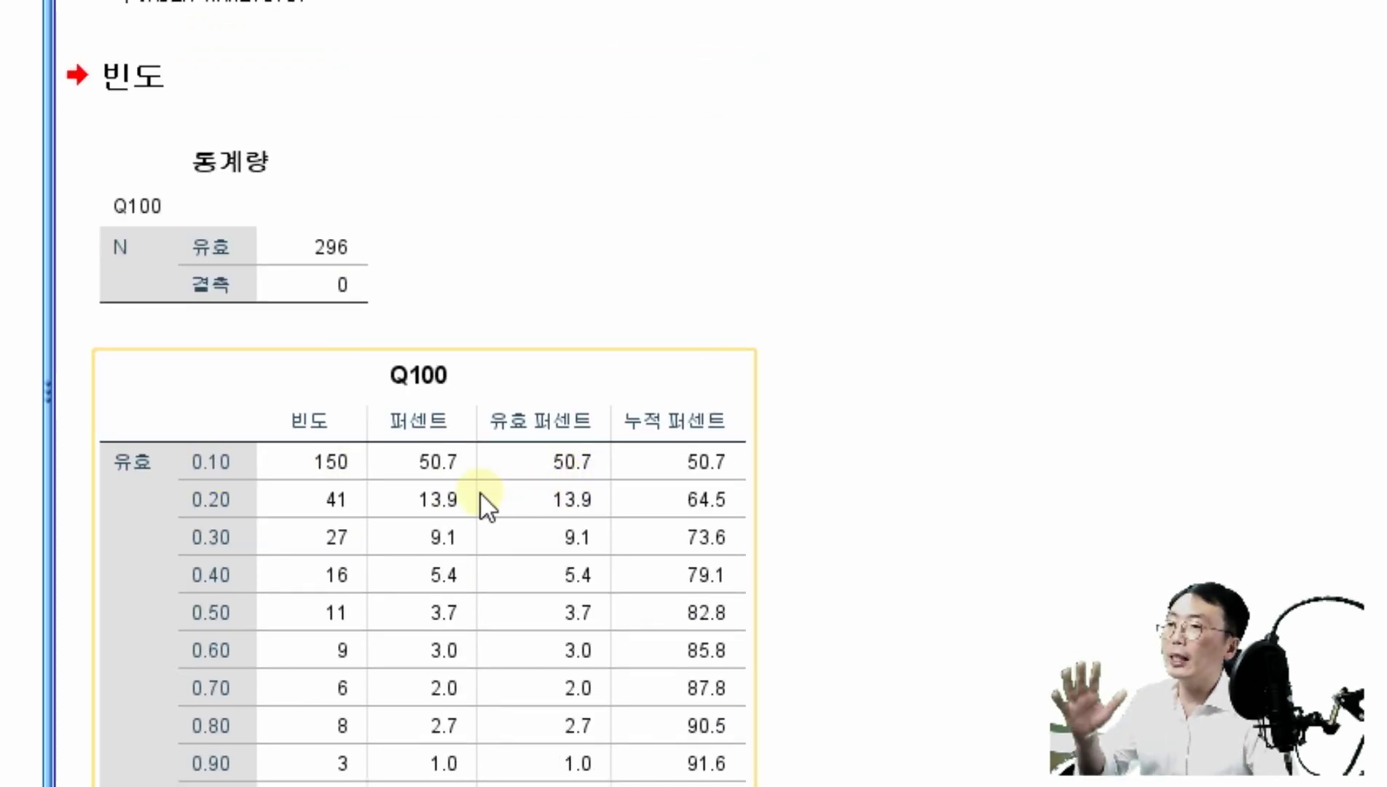
pyautogui.scroll(-5, 483, 503)
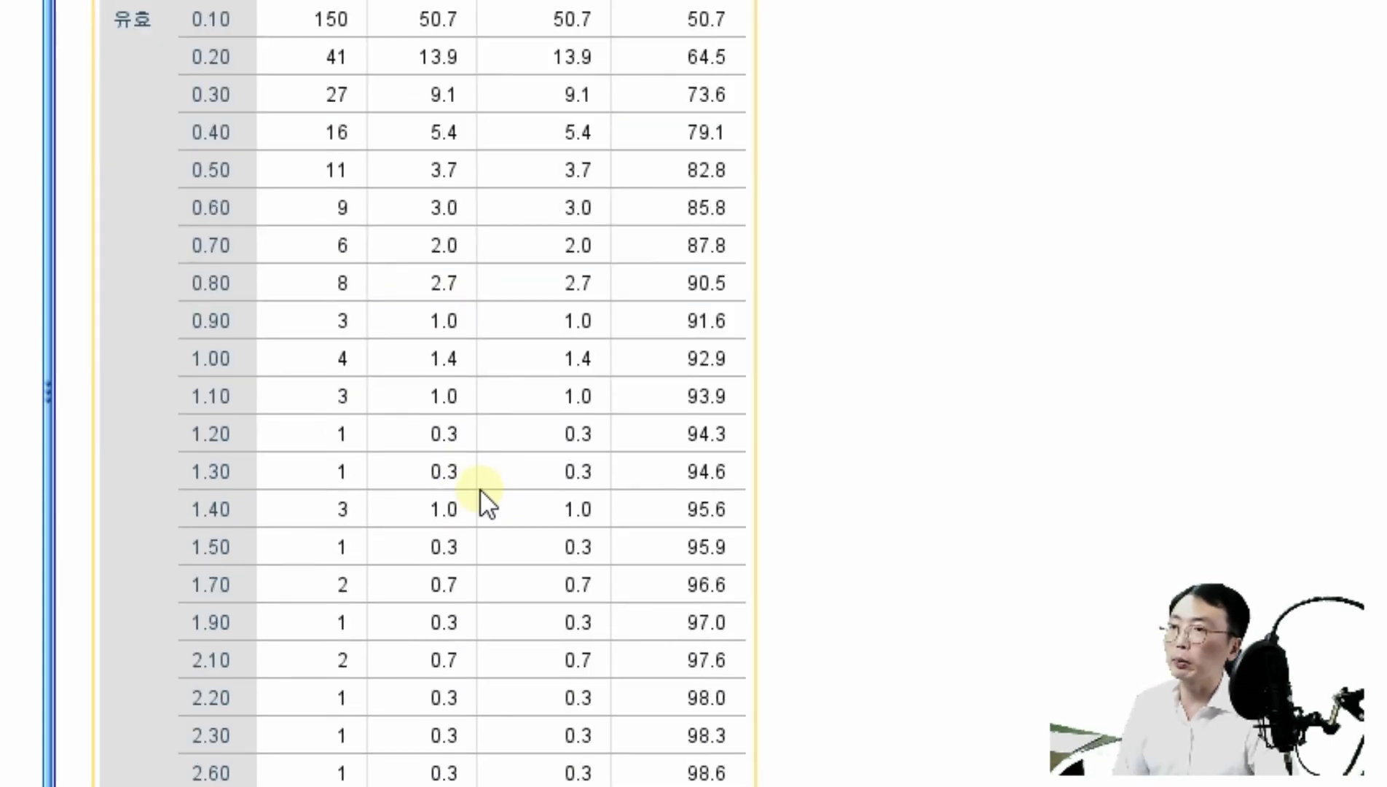
pyautogui.scroll(-2, 481, 491)
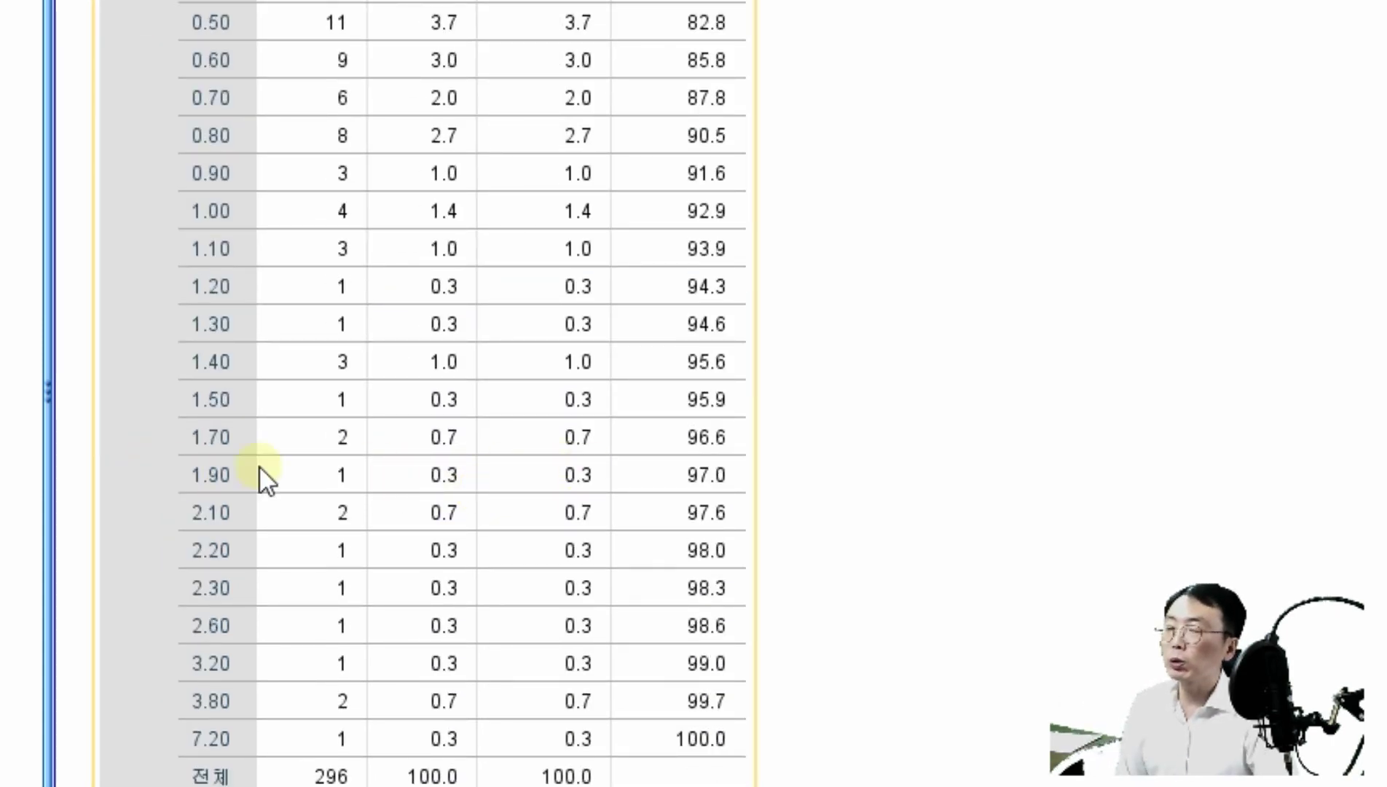
pyautogui.scroll(5, 570, 470)
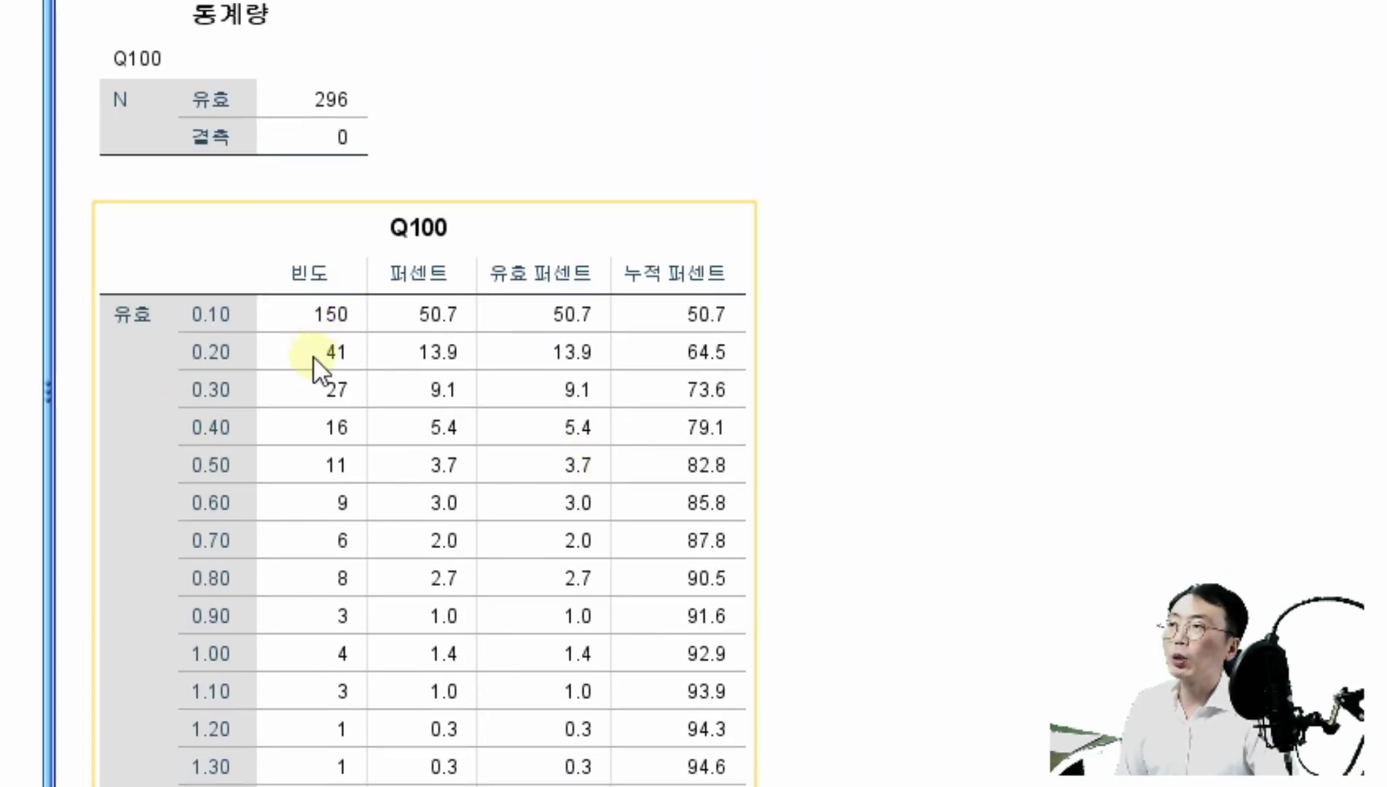
pyautogui.scroll(-15, 315, 359)
pyautogui.scroll(3, 244, 333)
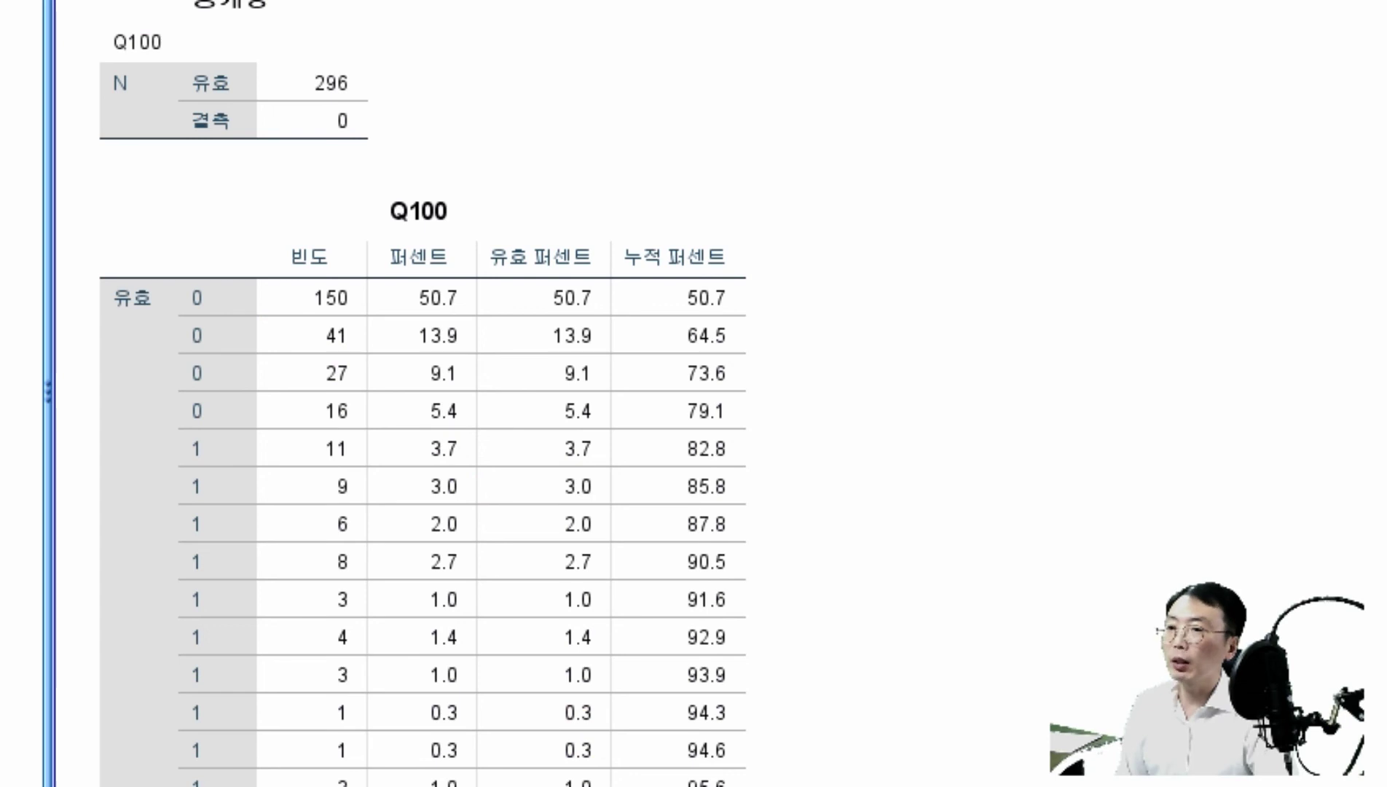
# - Check the decimal setting of Q100 in variable view and the Q05_year column in data view
pyautogui.hotkey('alt', 'Tab')
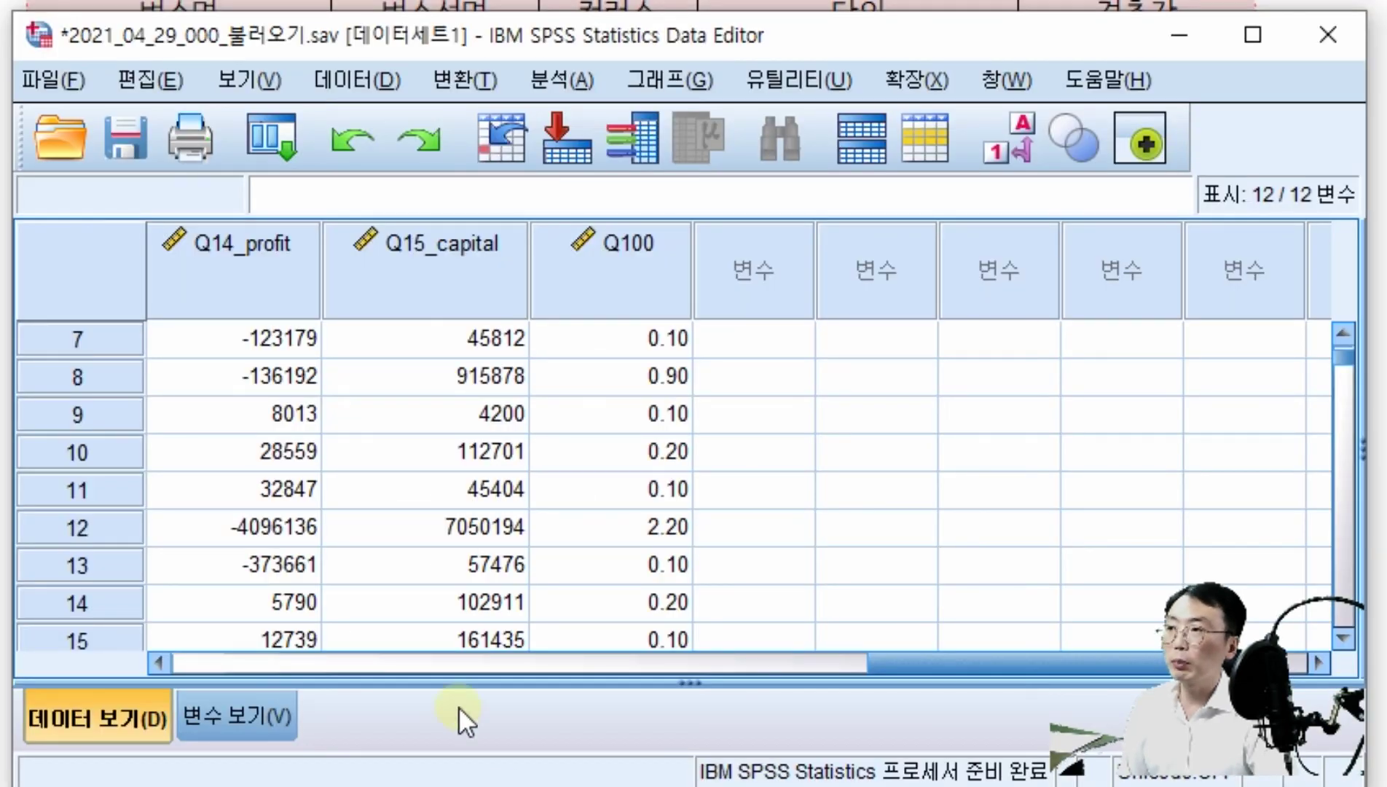
pyautogui.click(221, 704)
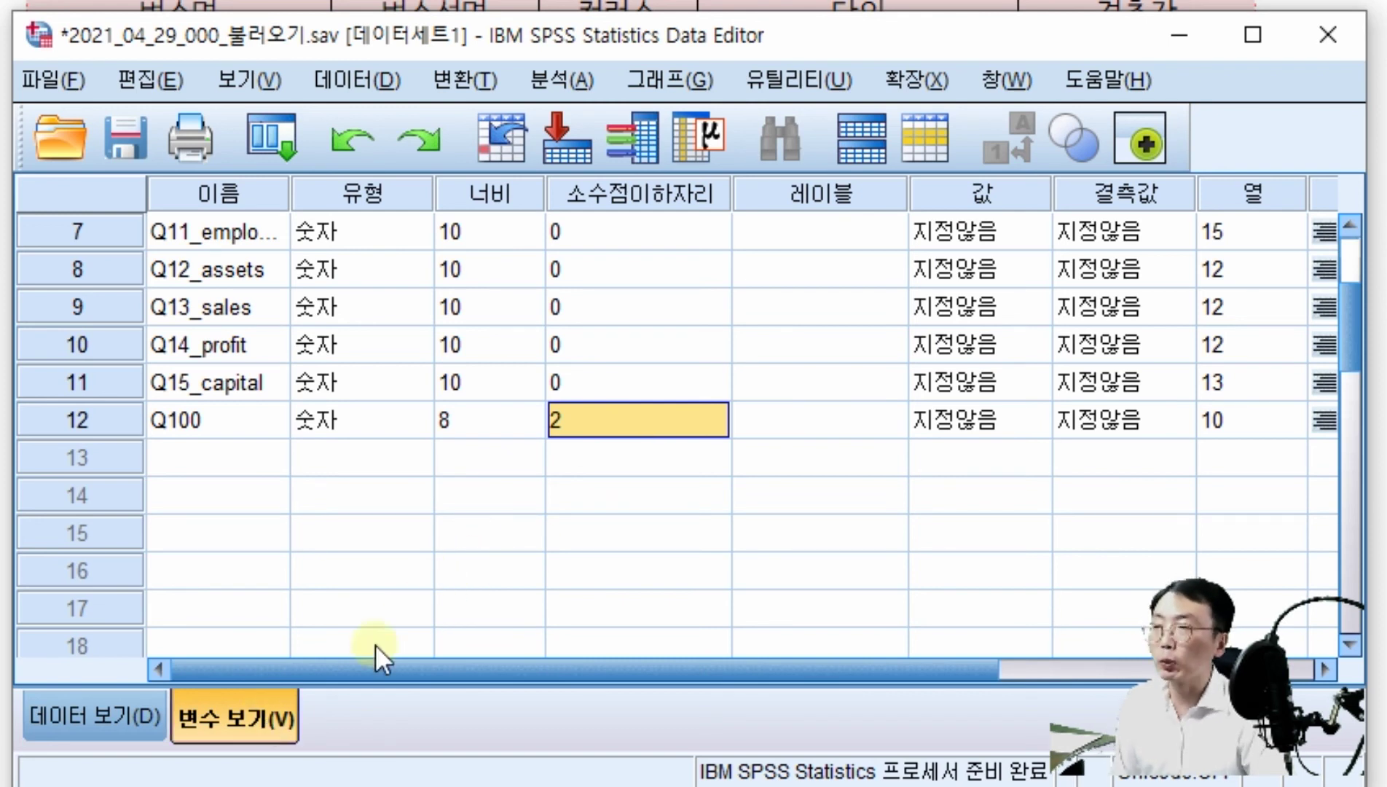
pyautogui.click(143, 722)
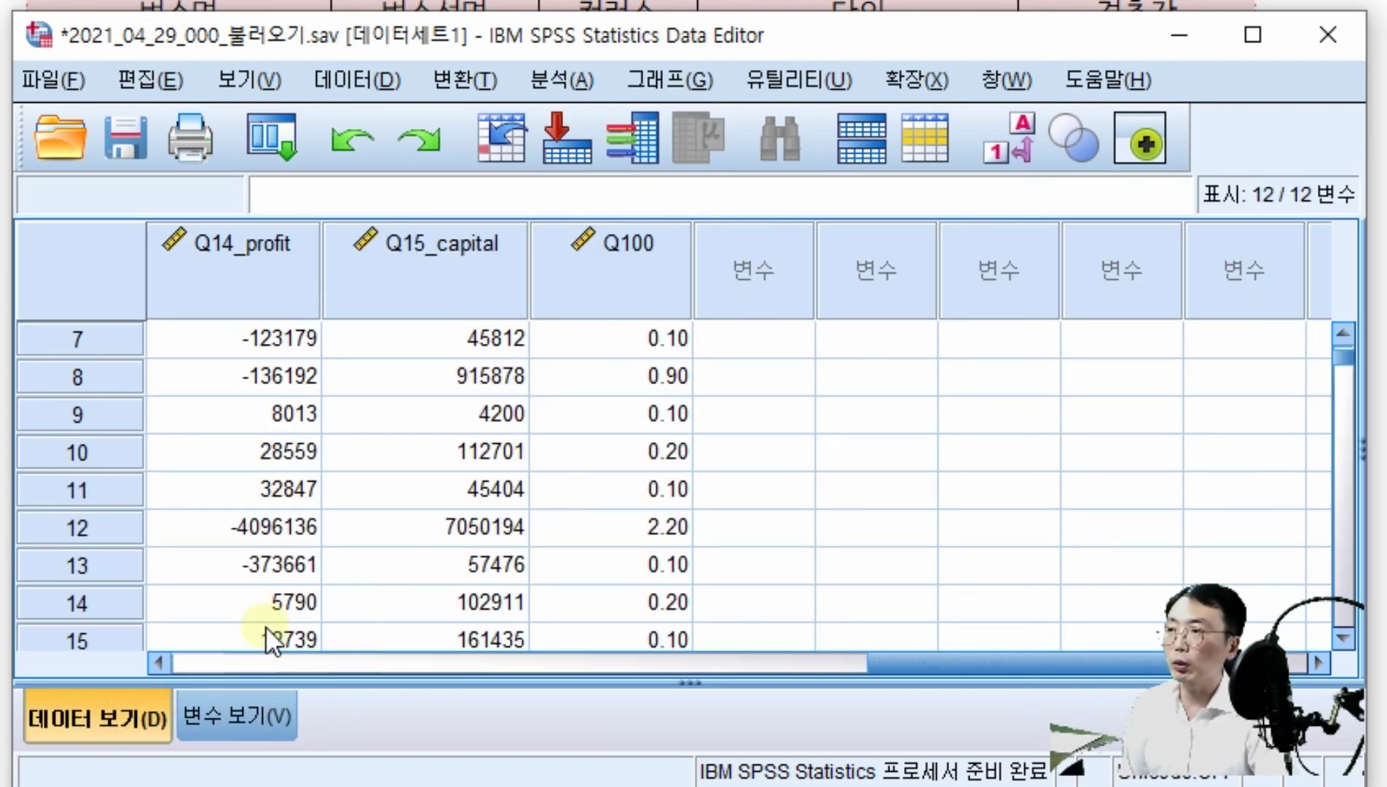
pyautogui.moveTo(980, 665); pyautogui.dragTo(843, 667)
pyautogui.click(471, 248)
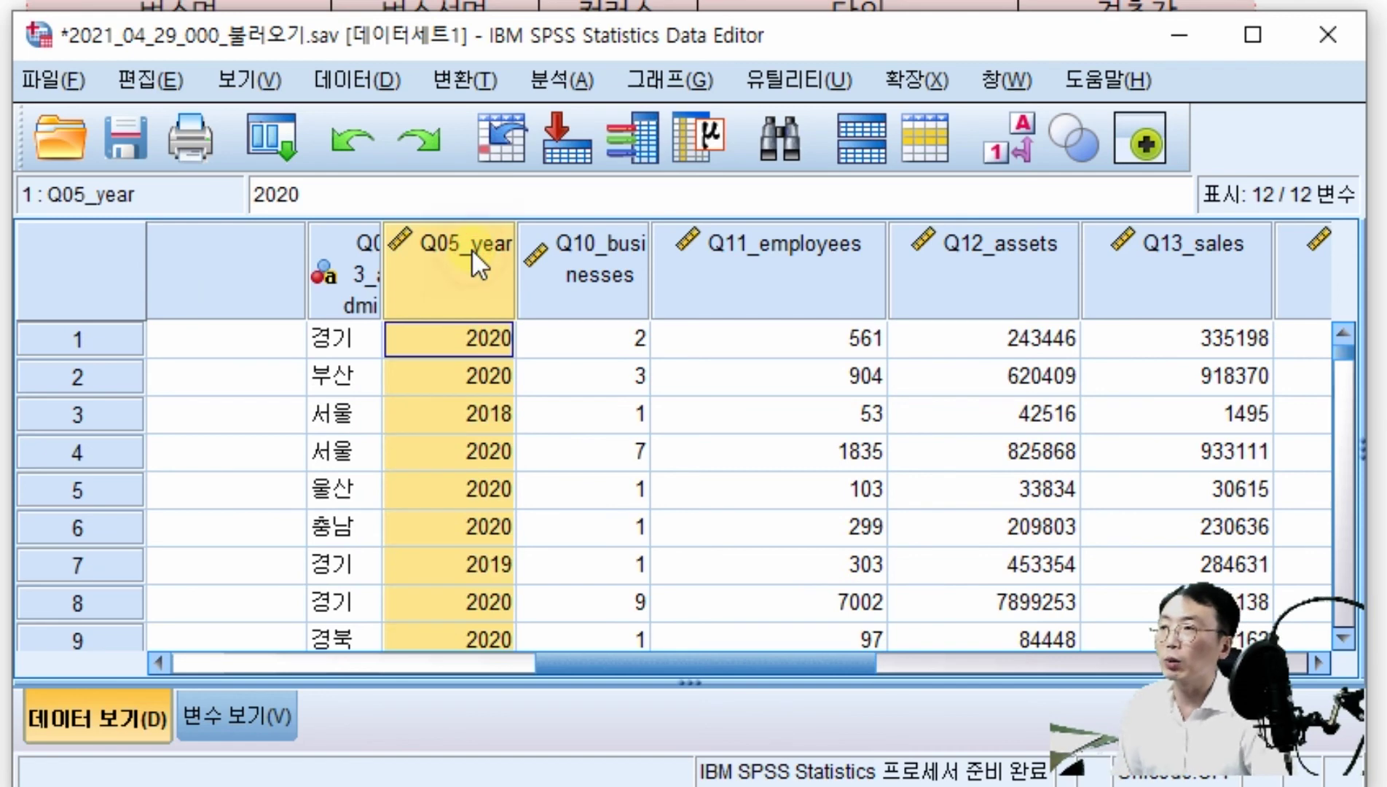
# - Set the decimal places (소수점이하자리) of Q05_year to 2 and select its column in data view
pyautogui.click(270, 712)
pyautogui.scroll(2, 616, 408)
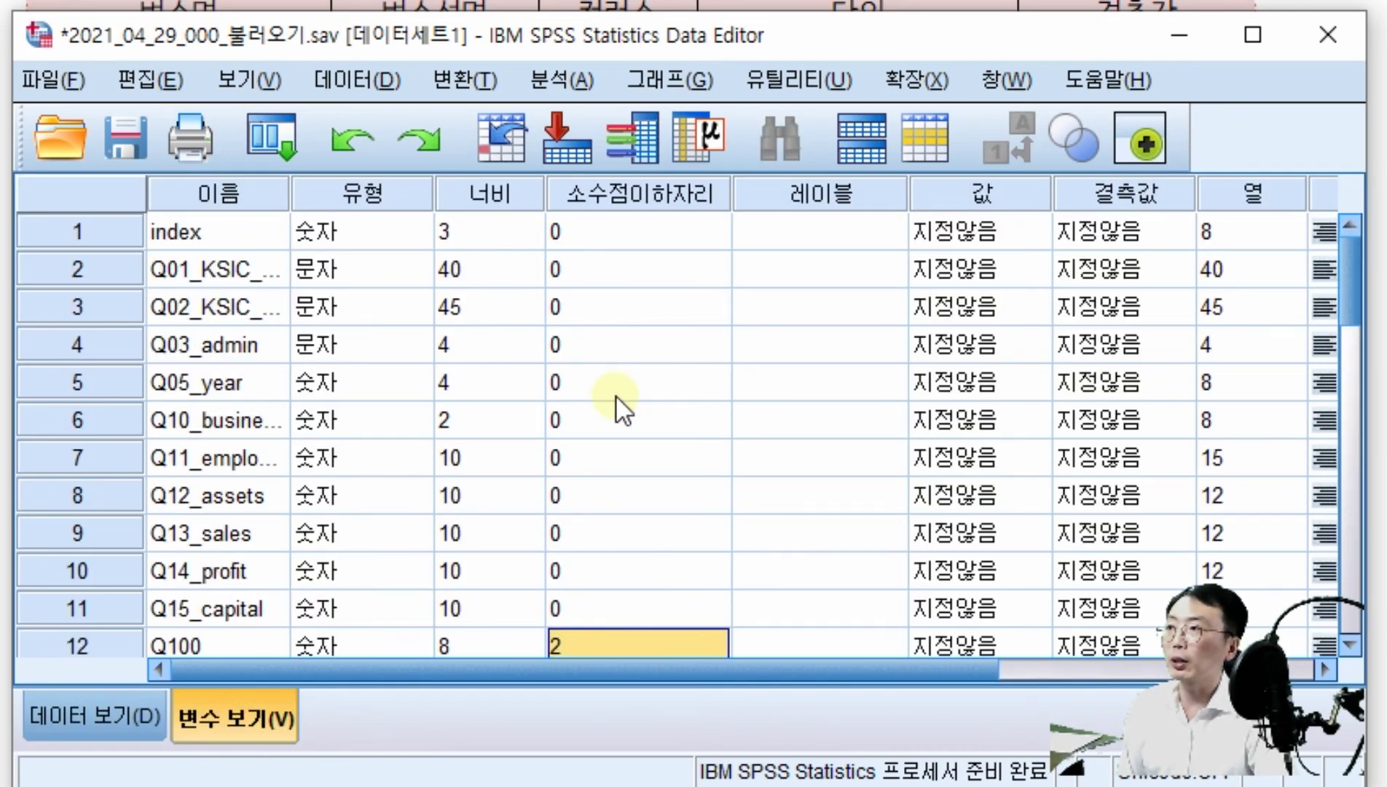
pyautogui.click(685, 381)
pyautogui.click(717, 374)
pyautogui.click(717, 374)
pyautogui.click(89, 725)
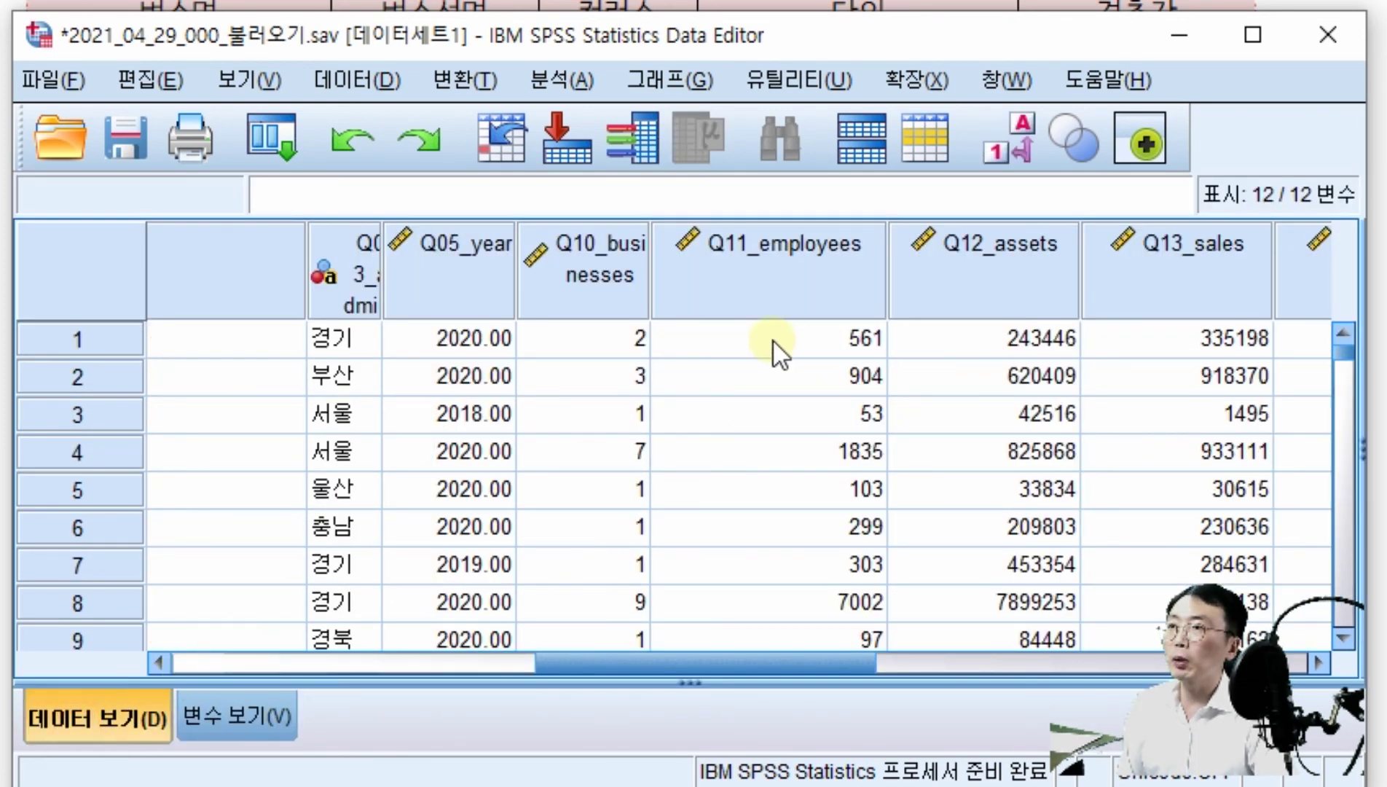
pyautogui.click(458, 283)
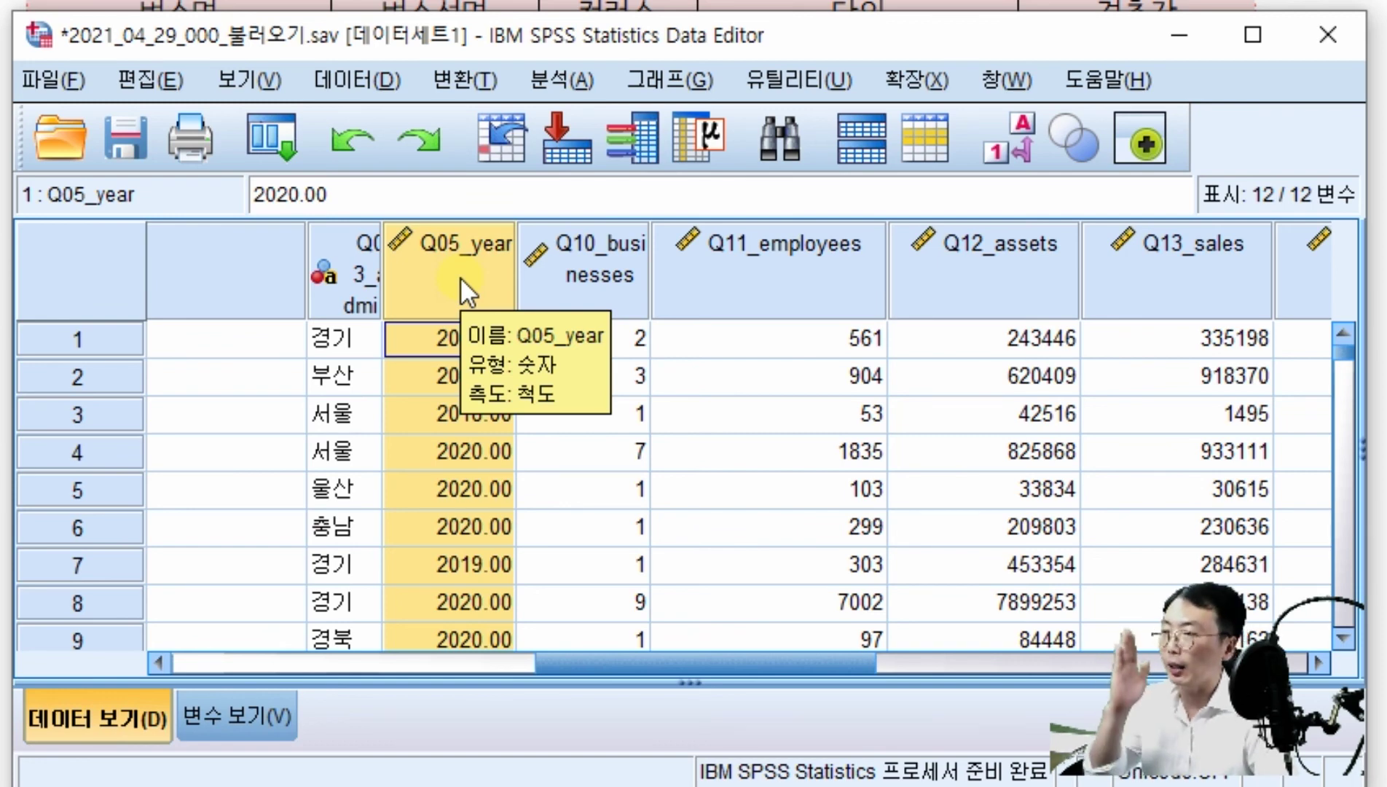
# - Reset the Frequencies (빈도분석) settings and run the analysis with Q05_year as the only variable
pyautogui.click(583, 81)
pyautogui.moveTo(627, 166)
pyautogui.click(889, 181)
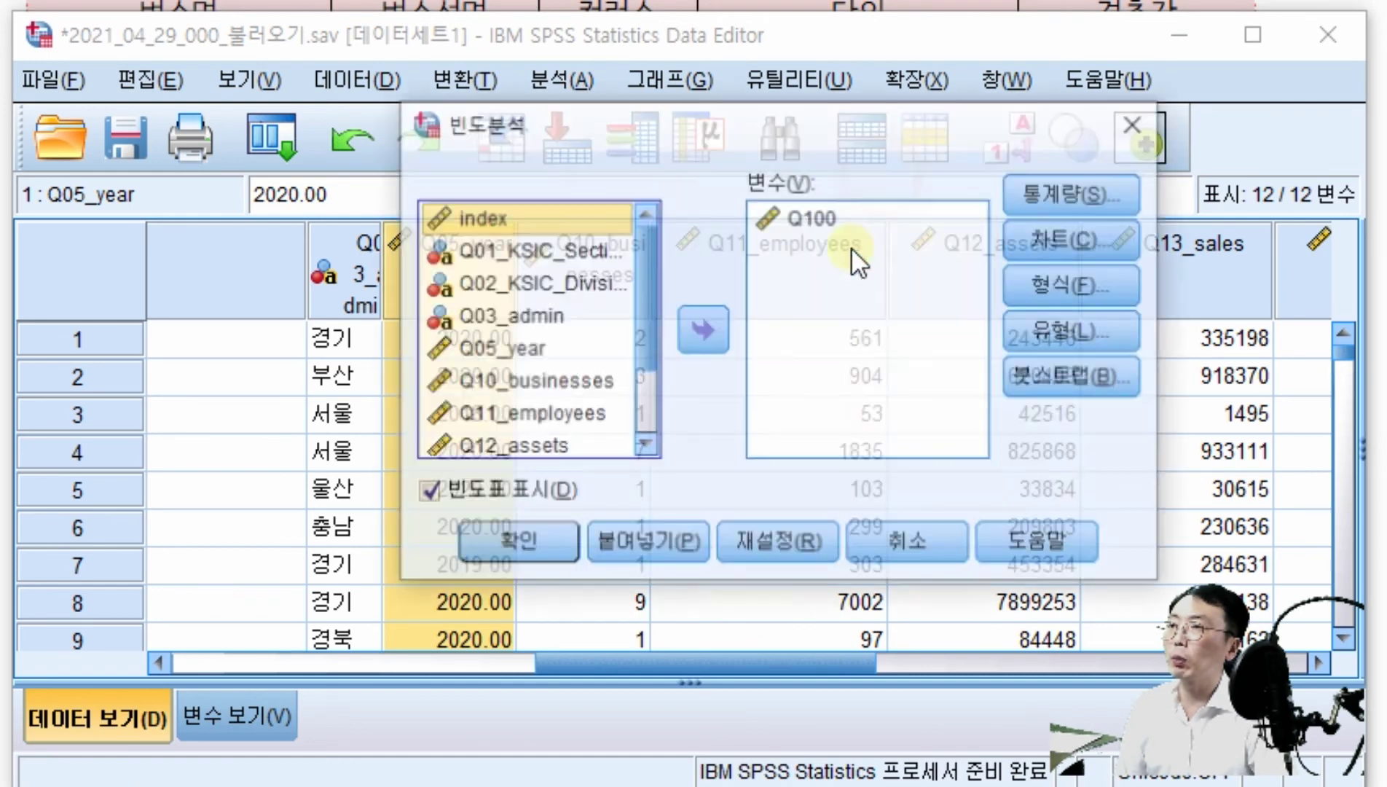
pyautogui.click(763, 538)
pyautogui.click(572, 349)
pyautogui.click(702, 334)
pyautogui.click(502, 553)
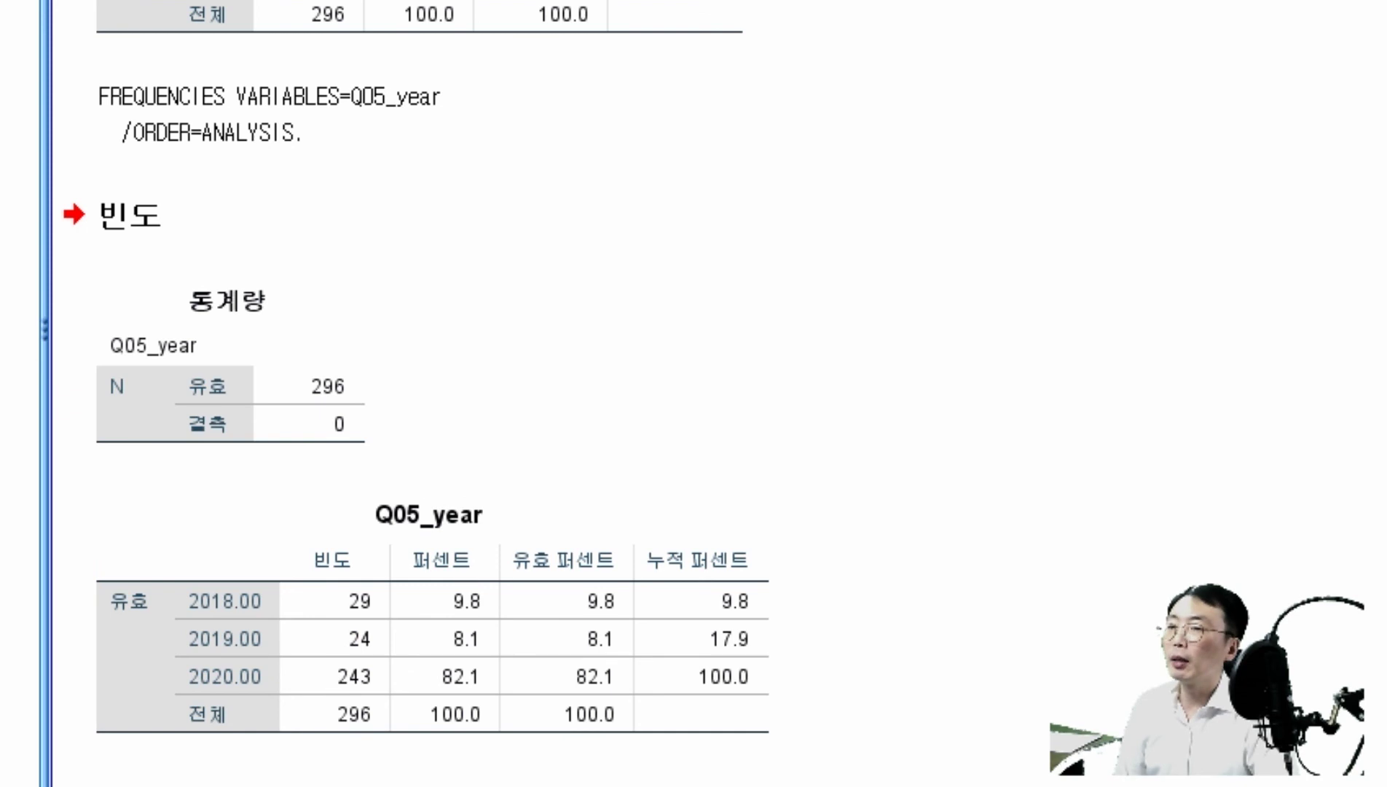
# - Review the decimal places (소수점이하자리) of all variables through Q100 in variable view
pyautogui.hotkey('alt', 'Tab')
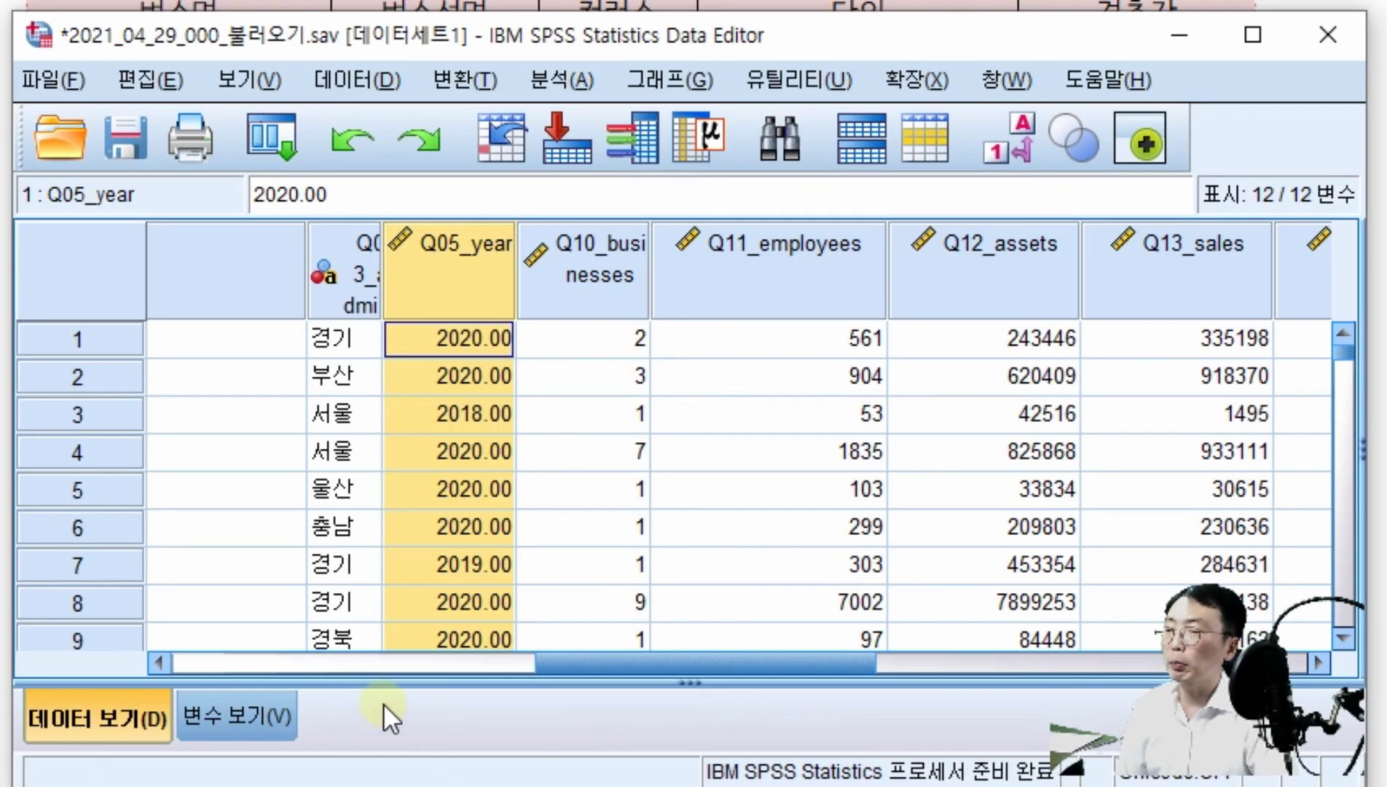
pyautogui.click(251, 710)
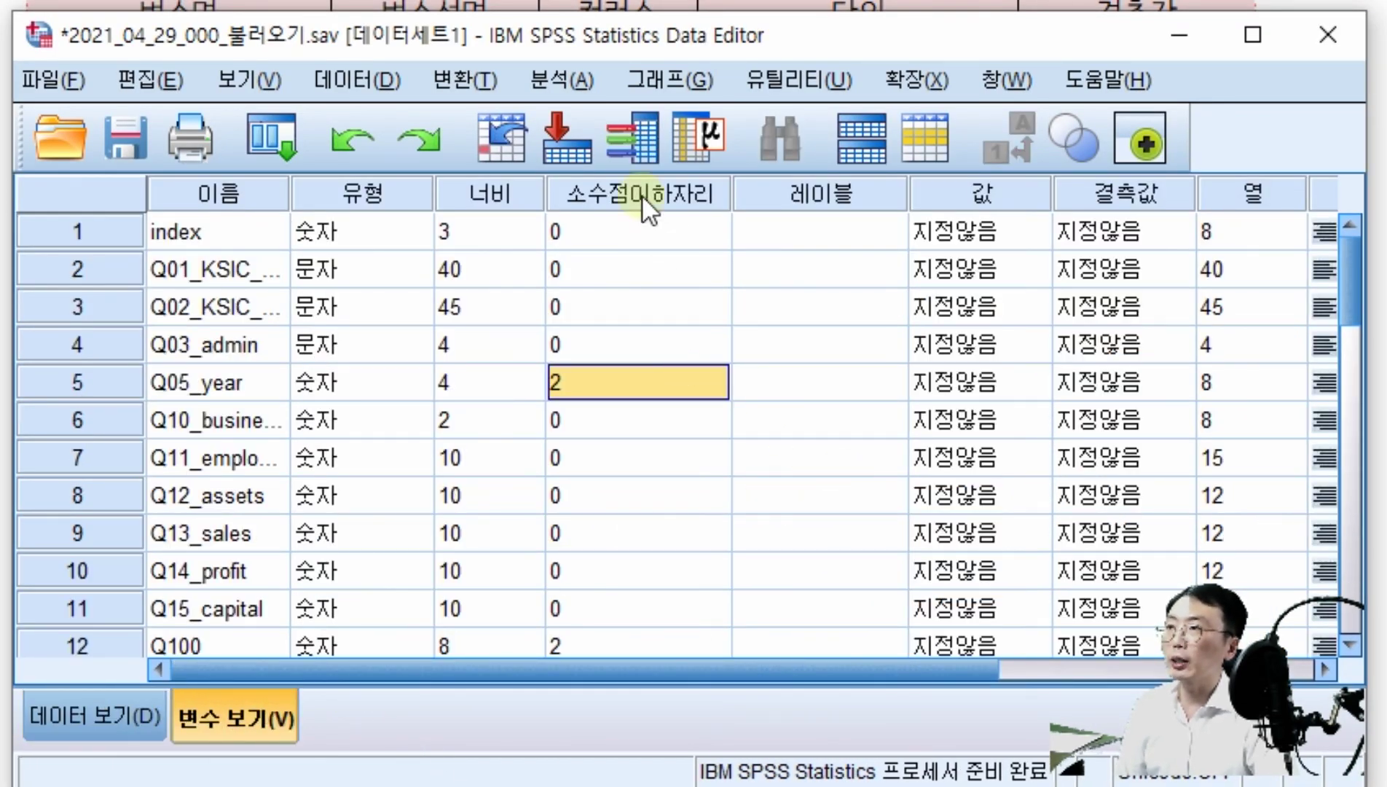
pyautogui.scroll(-4, 729, 364)
pyautogui.scroll(2, 616, 335)
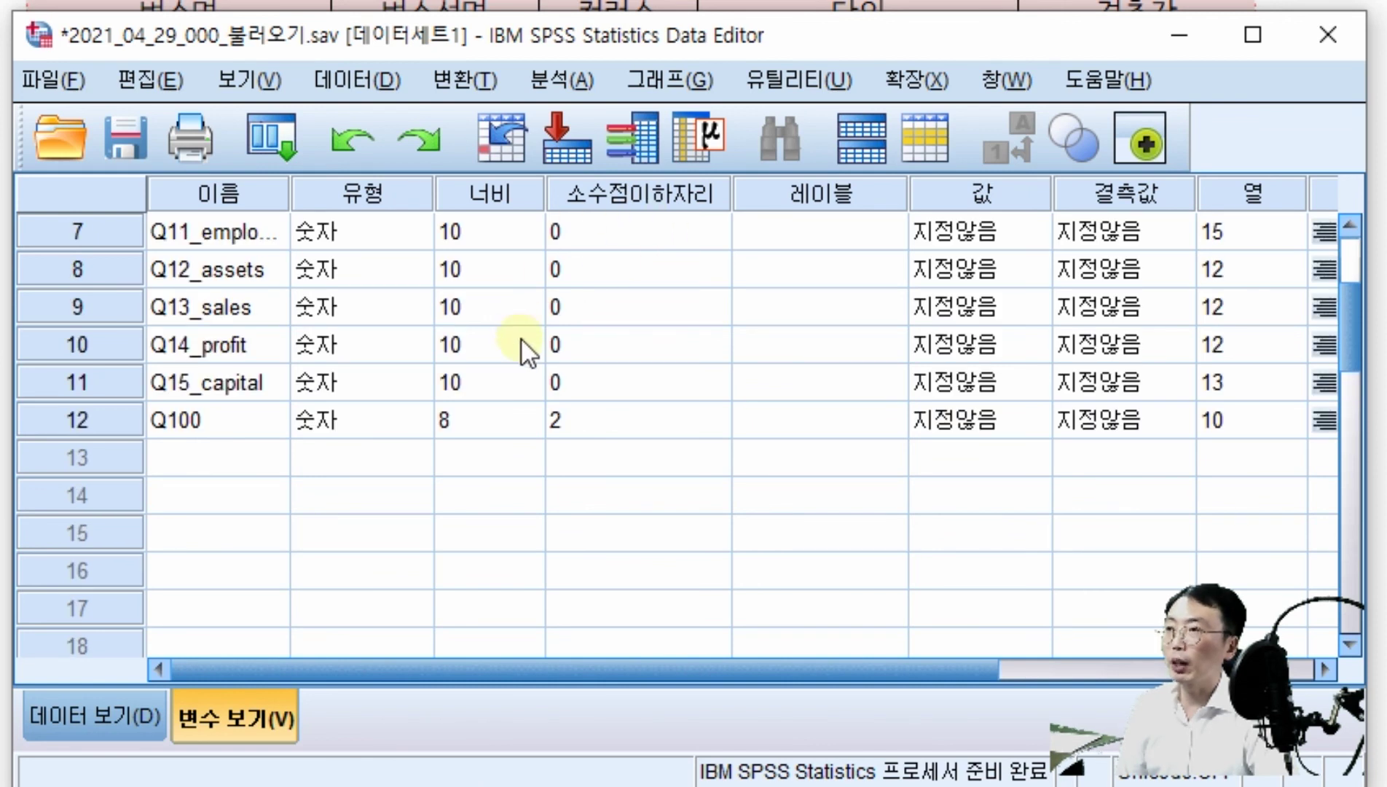
pyautogui.scroll(1, 521, 341)
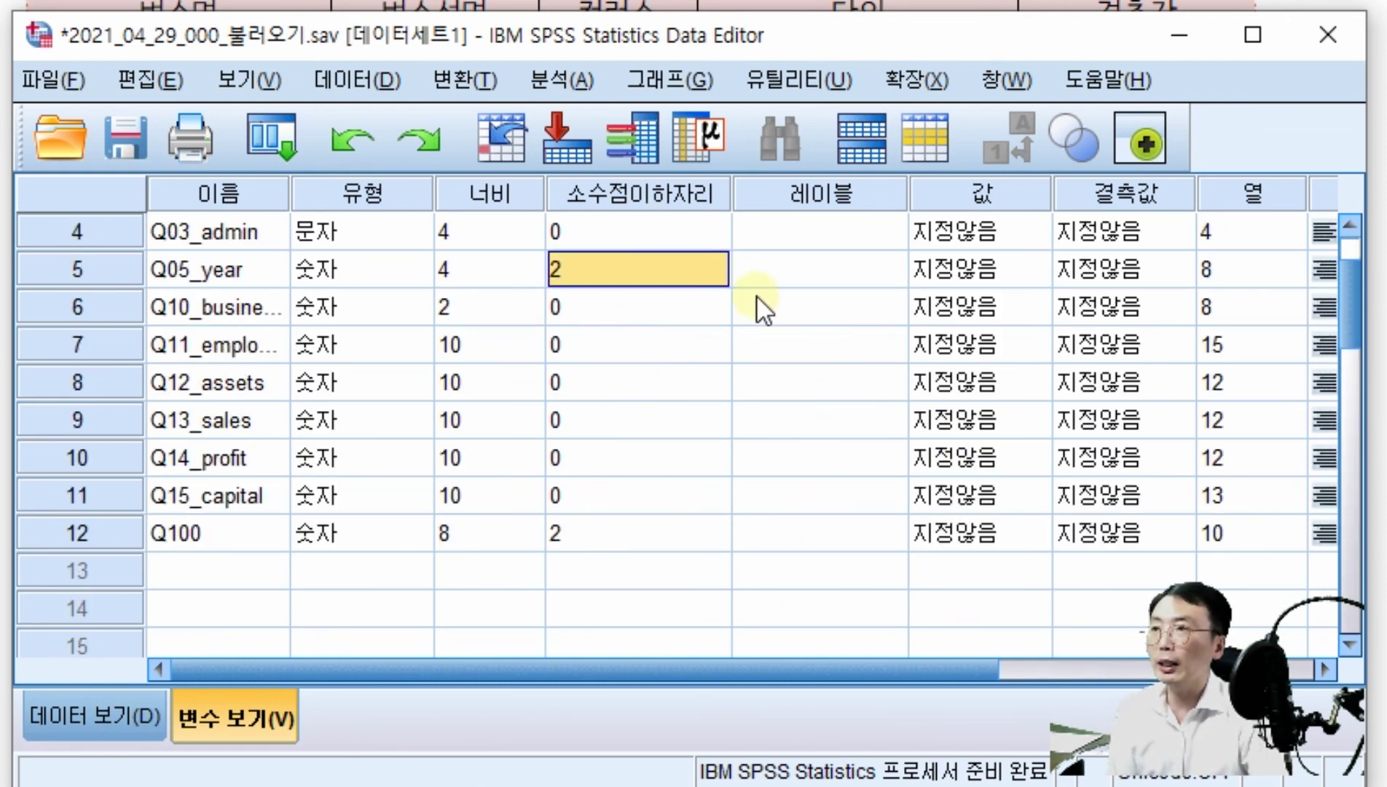